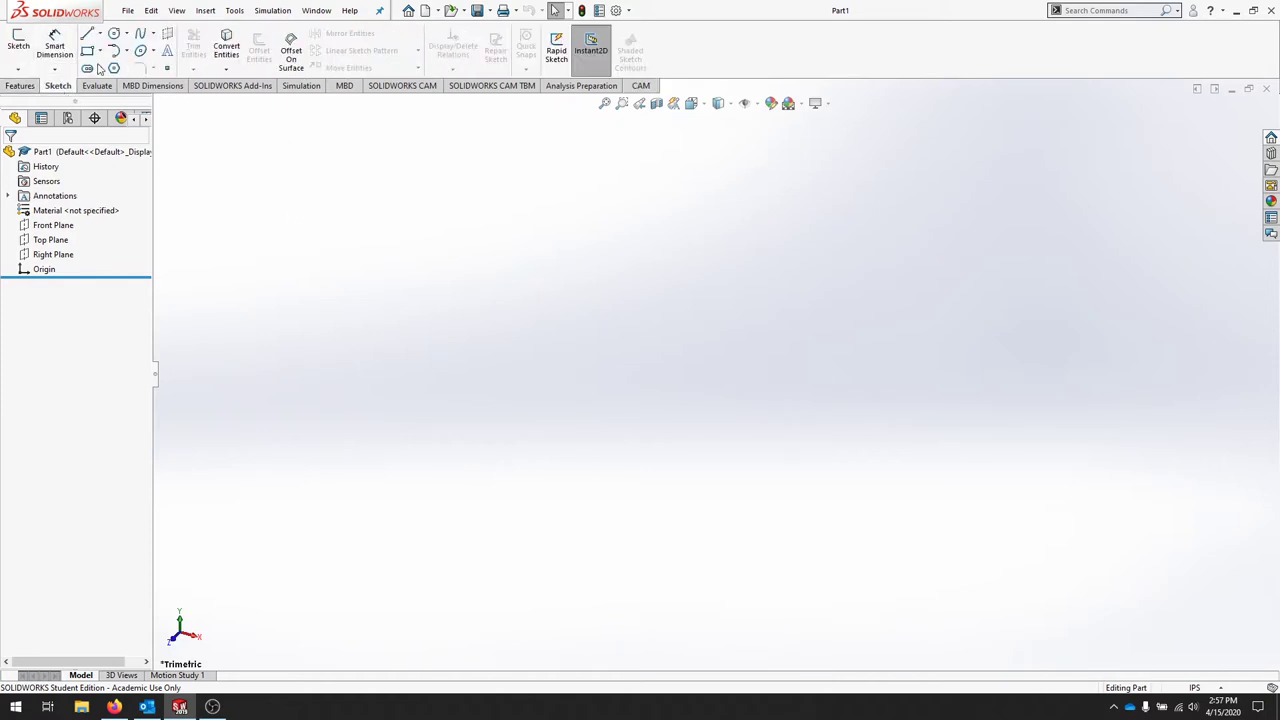
Start a sketch on the Front Plane and draw a circle centred on the origin with a radius of about 1.78 in.
left_click(17, 40)
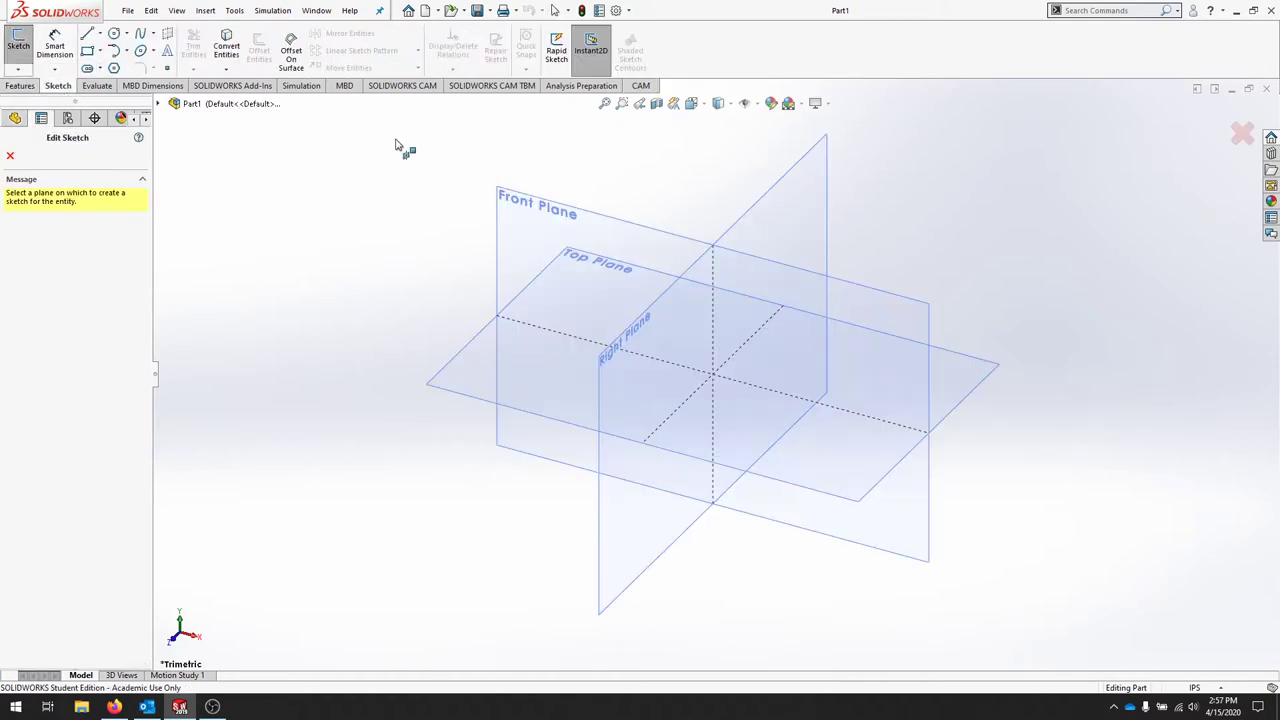
left_click(528, 246)
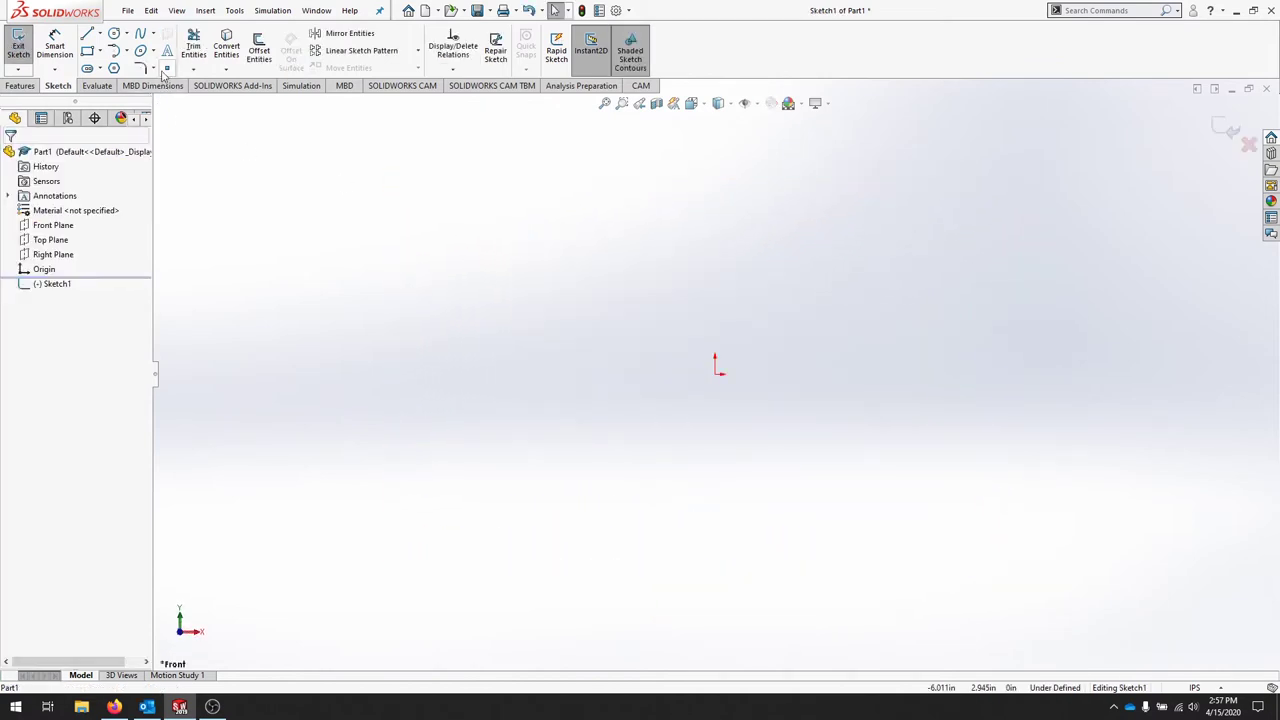
left_click(113, 33)
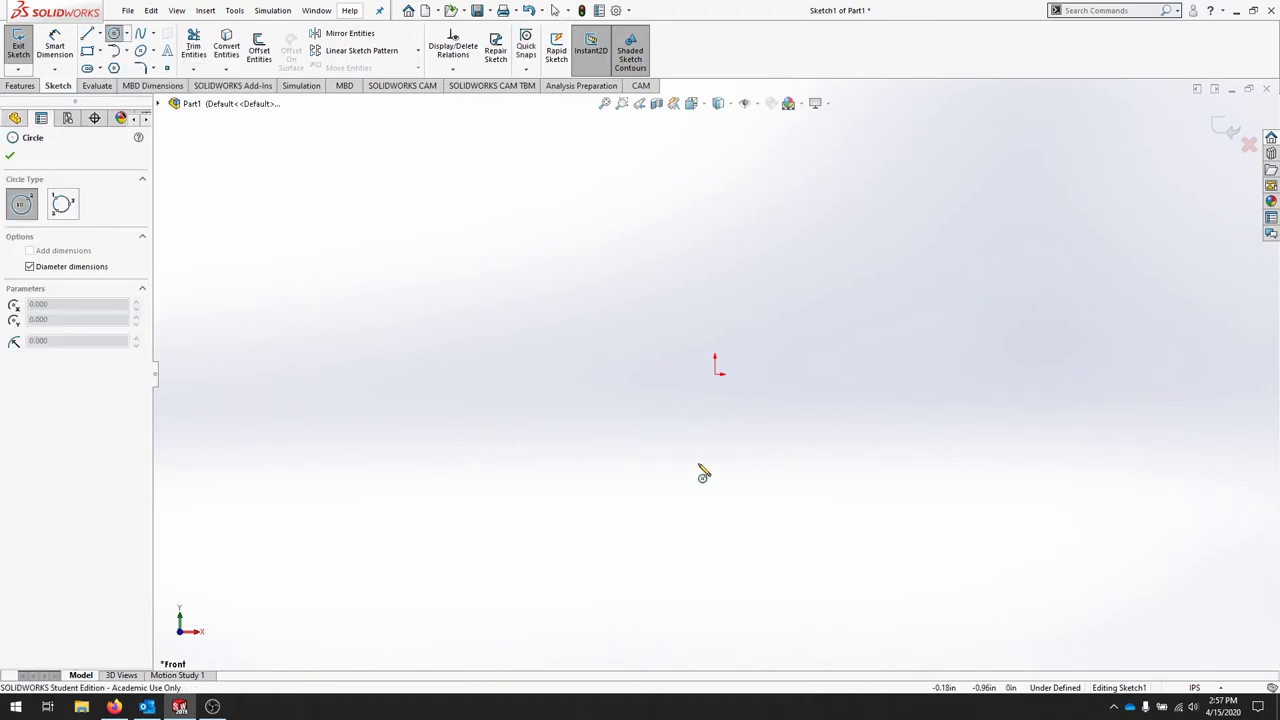
left_click(715, 368)
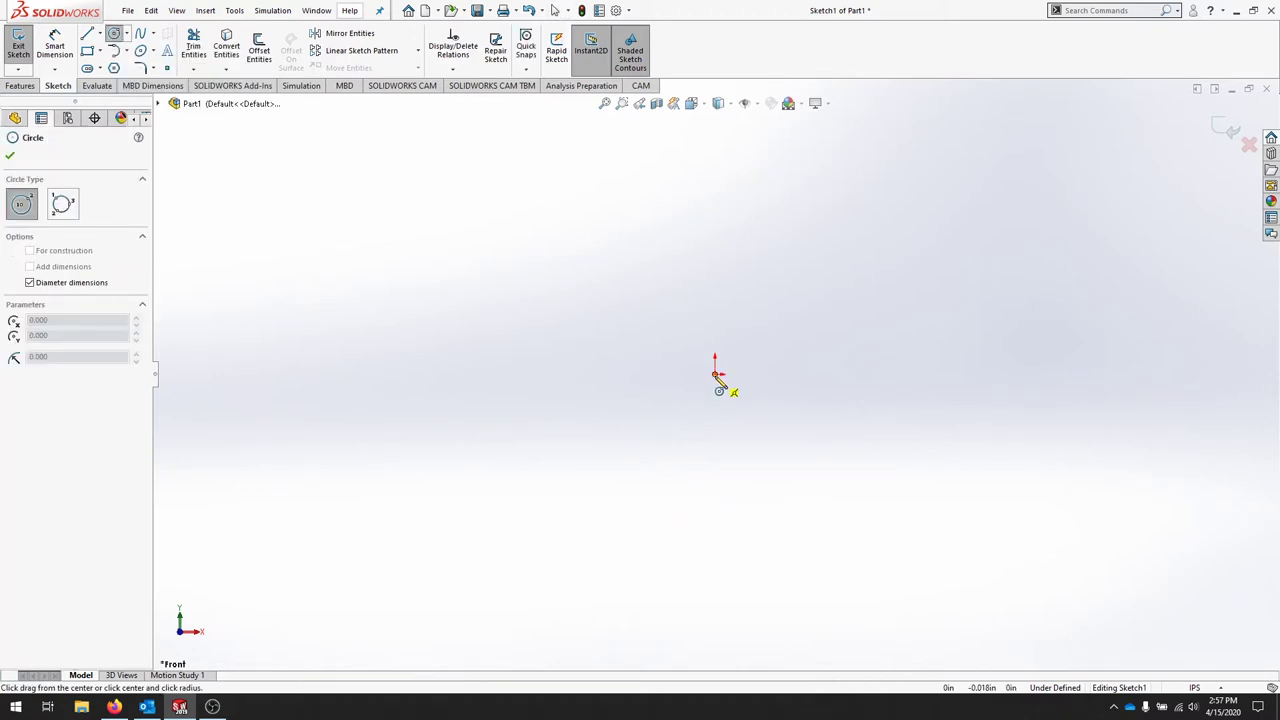
left_click(852, 282)
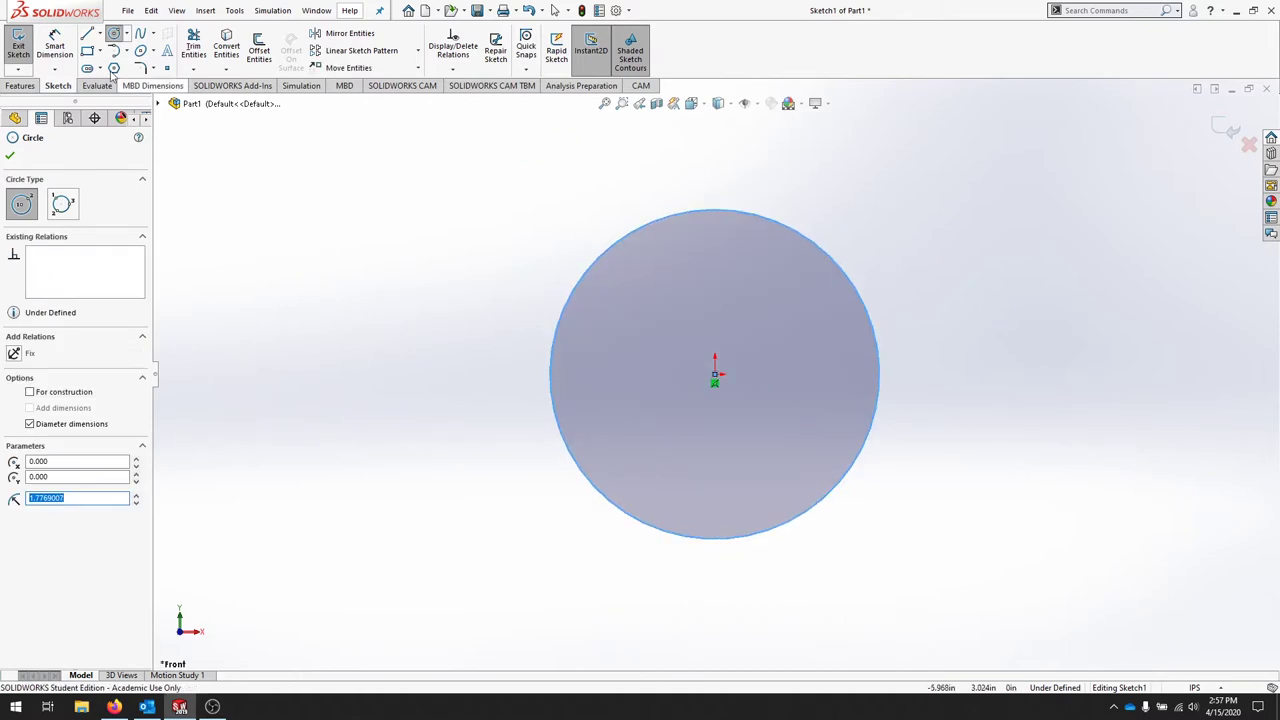
Sketch three connected lines in the circle's upper-right quadrant: a horizontal, a vertical about 0.81 in, and a horizontal about 1.38 in, with both ends on the circle.
left_click(87, 33)
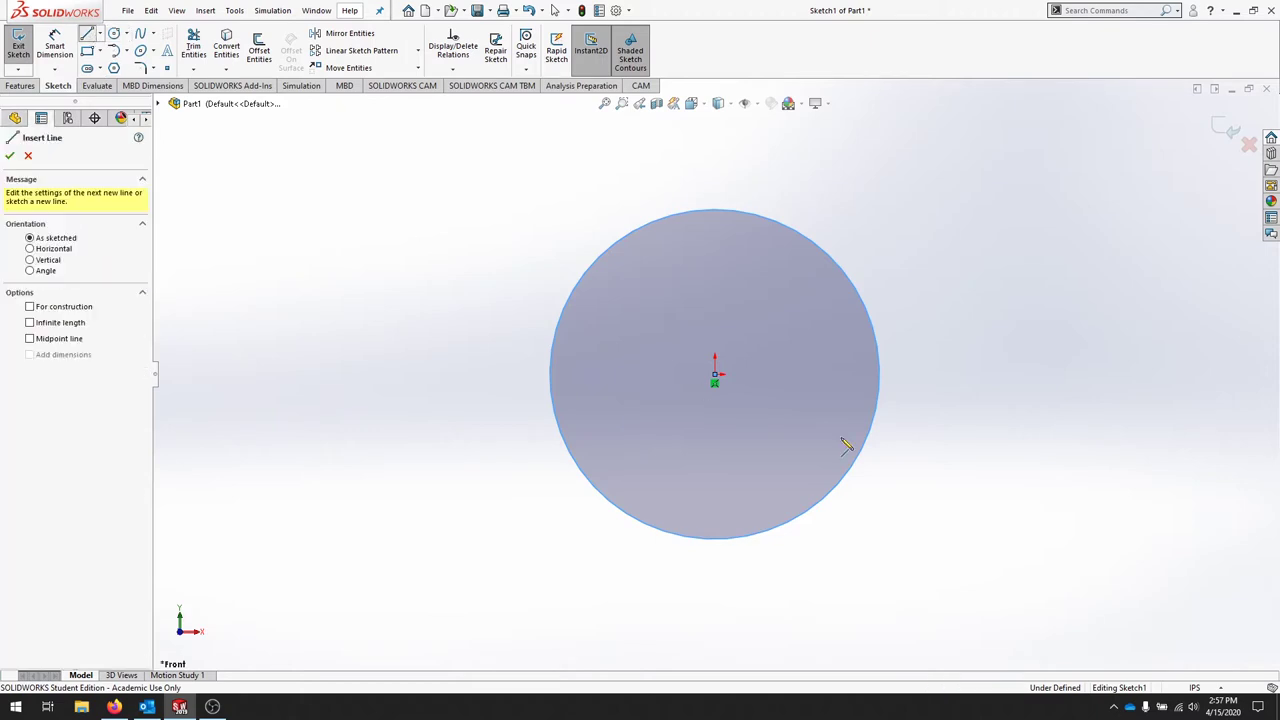
left_click(837, 263)
left_click(747, 263)
double_click(749, 297)
left_click(747, 338)
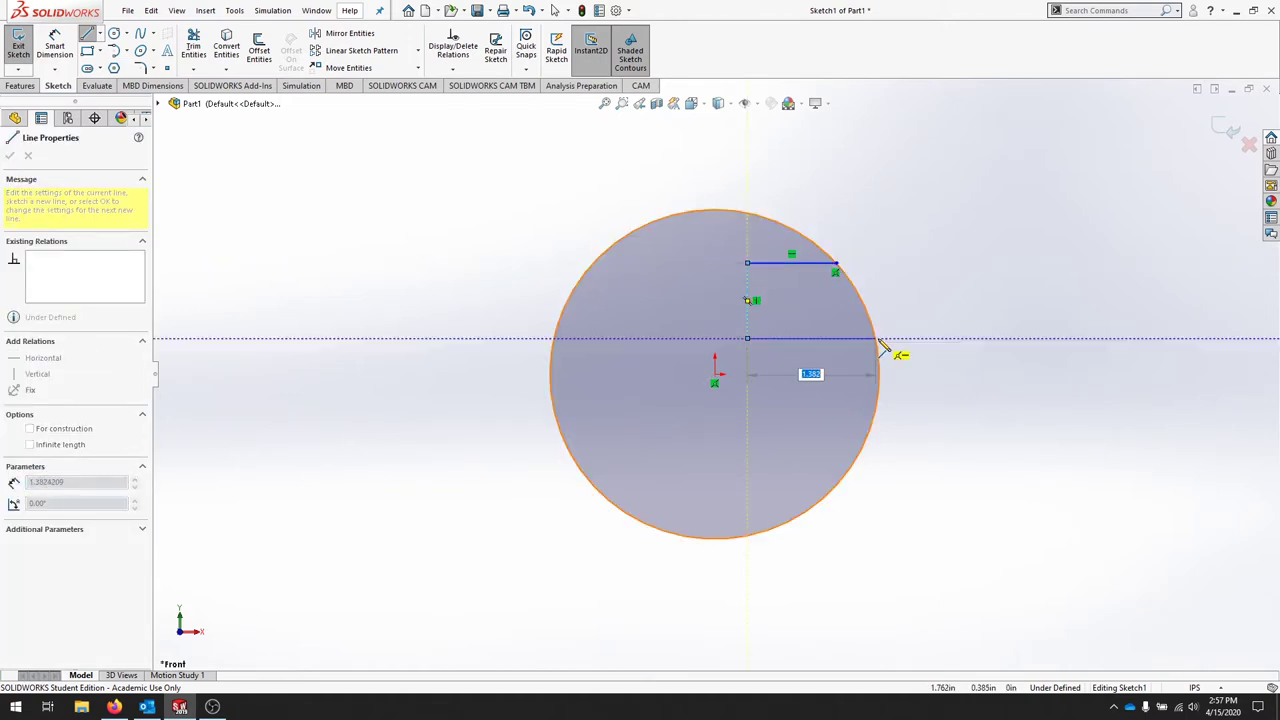
left_click(877, 338)
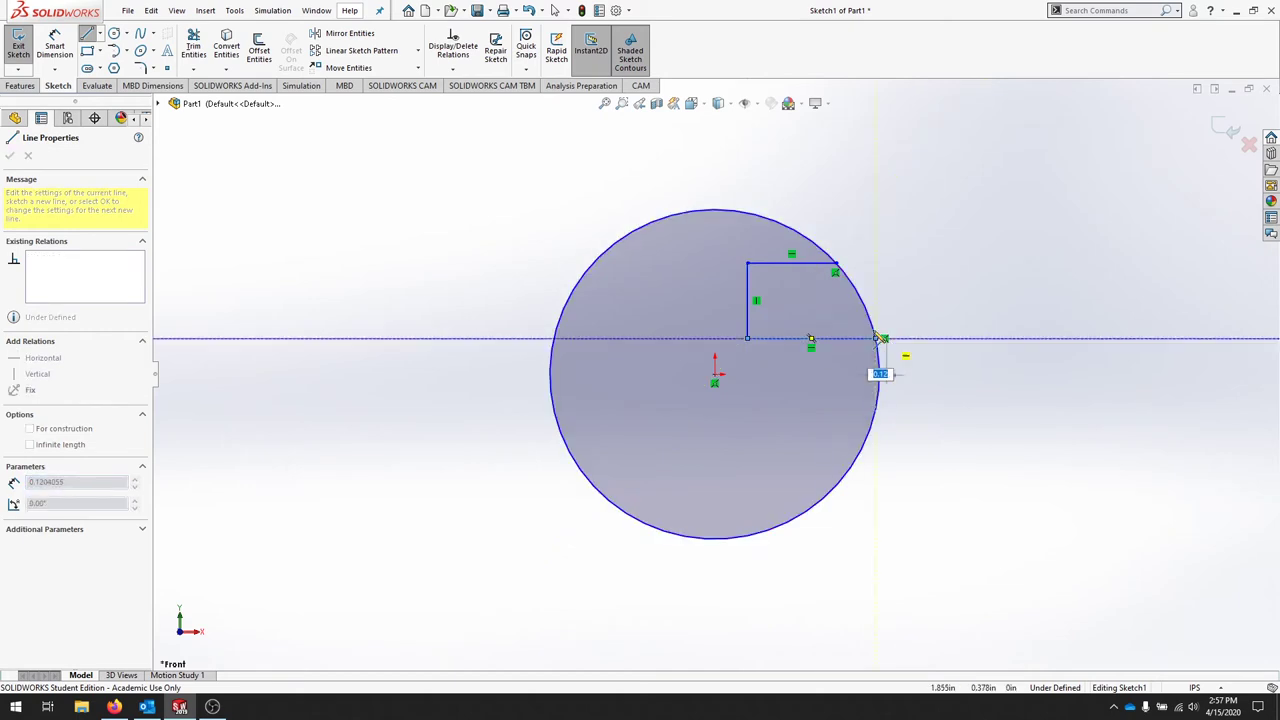
key("Escape")
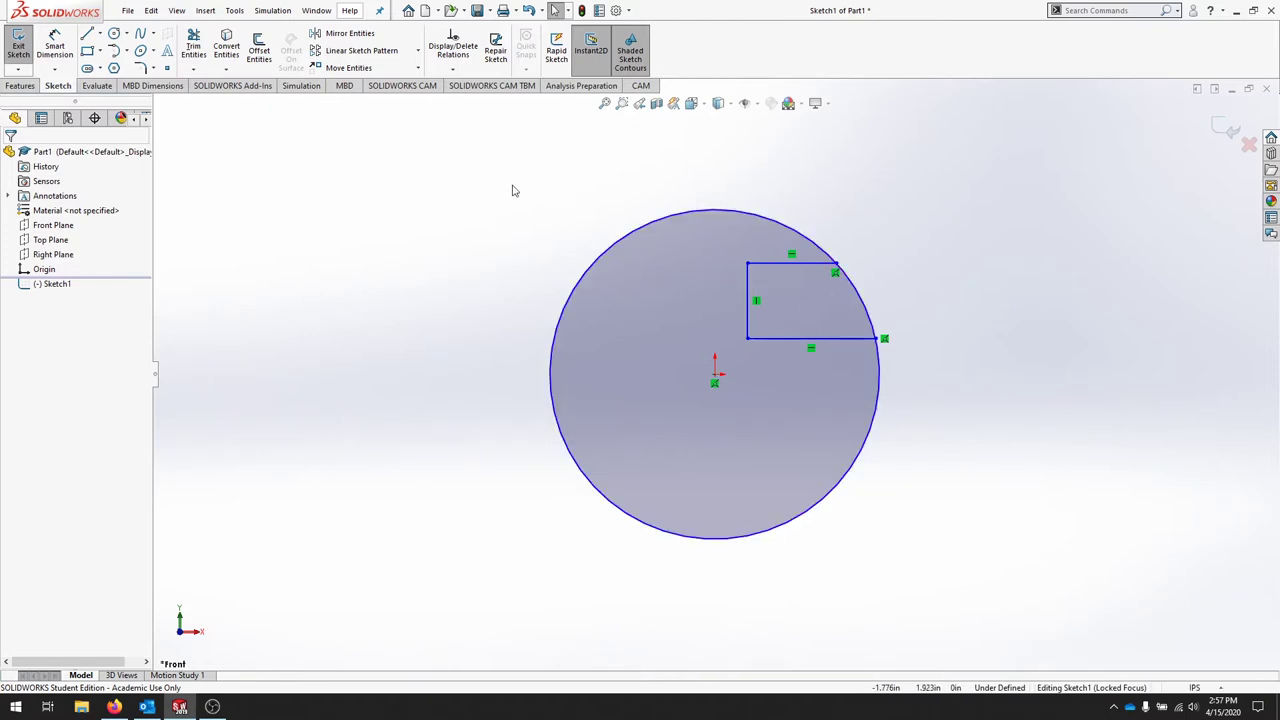
Power trim the circle outside the three lines, keeping only the short arc that closes the profile.
left_click(193, 68)
left_click(200, 86)
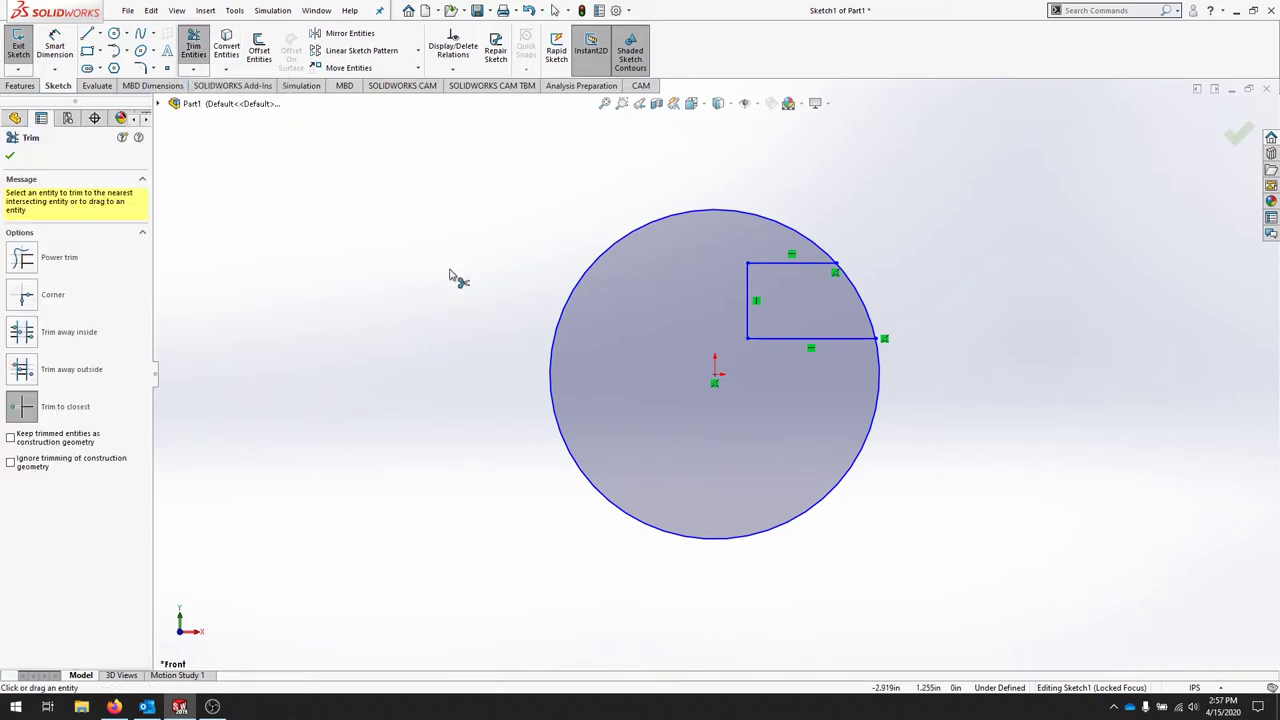
left_click(24, 262)
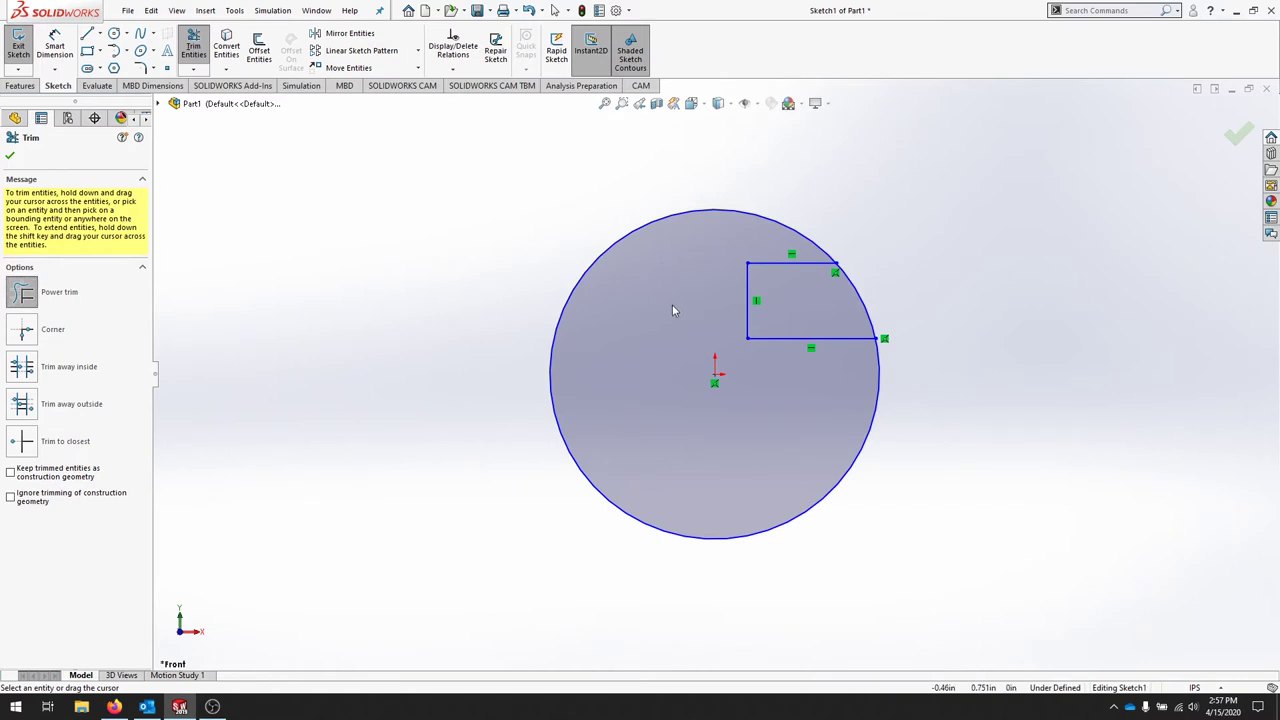
left_click_drag(600, 234, 786, 427)
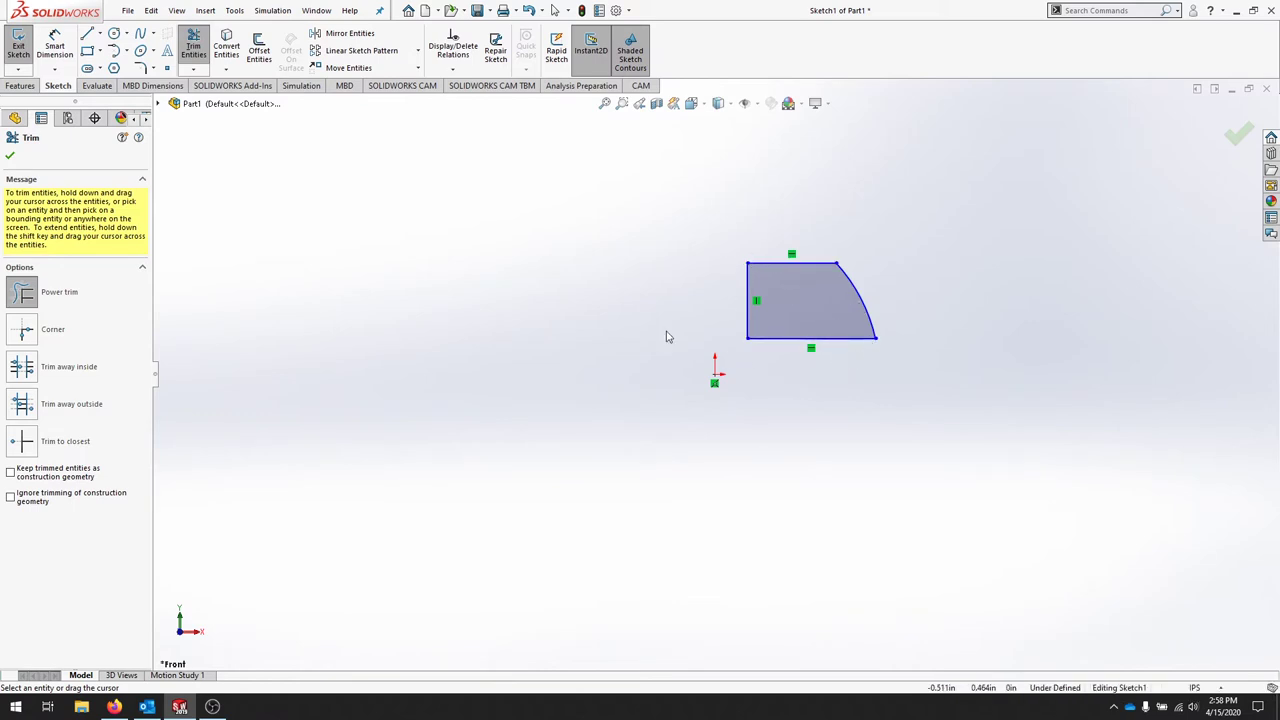
left_click(10, 158)
Dimension the profile's vertical line and set its length to 1.5 in.
scroll(890, 285, "down", 3)
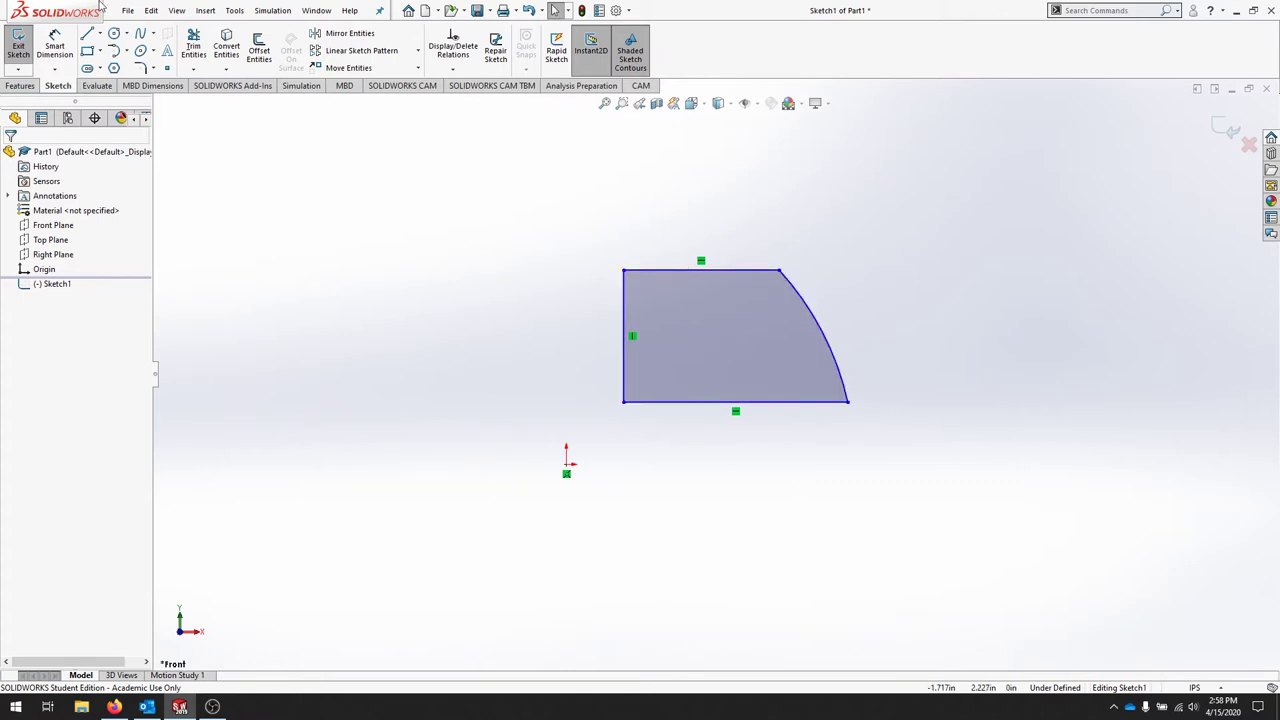
left_click(55, 50)
left_click(623, 351)
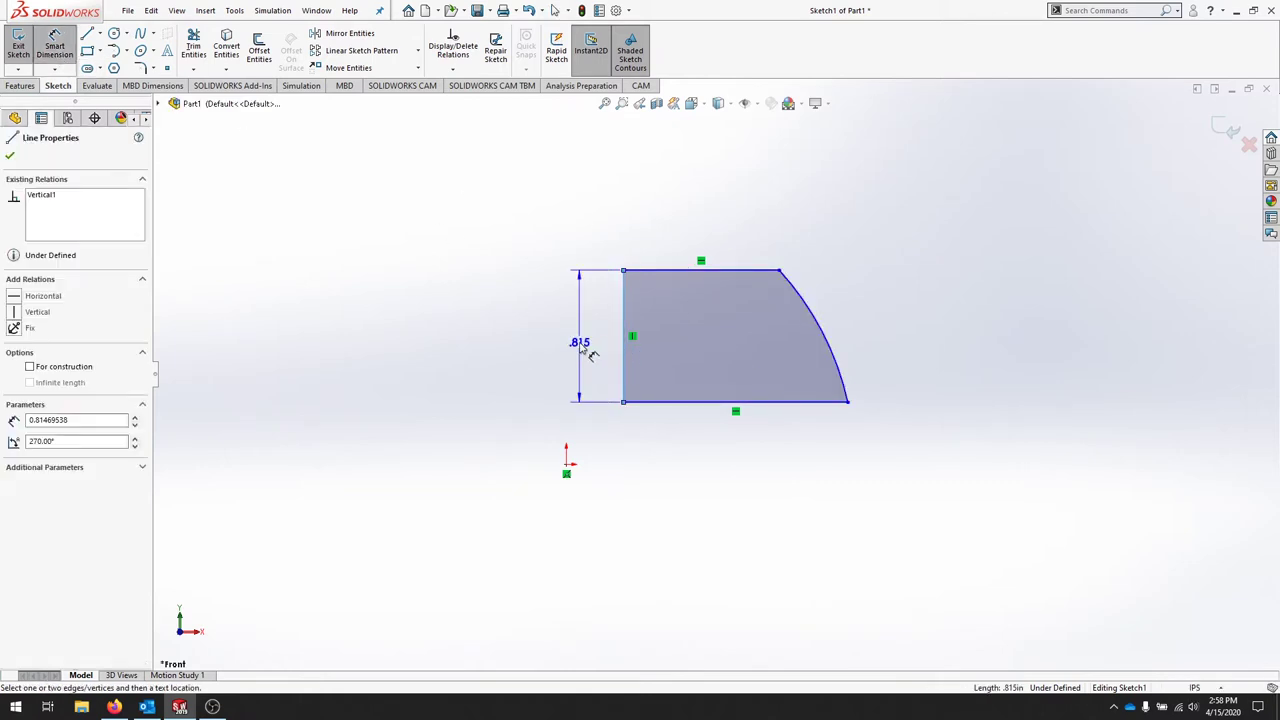
left_click(588, 377)
type("1.5")
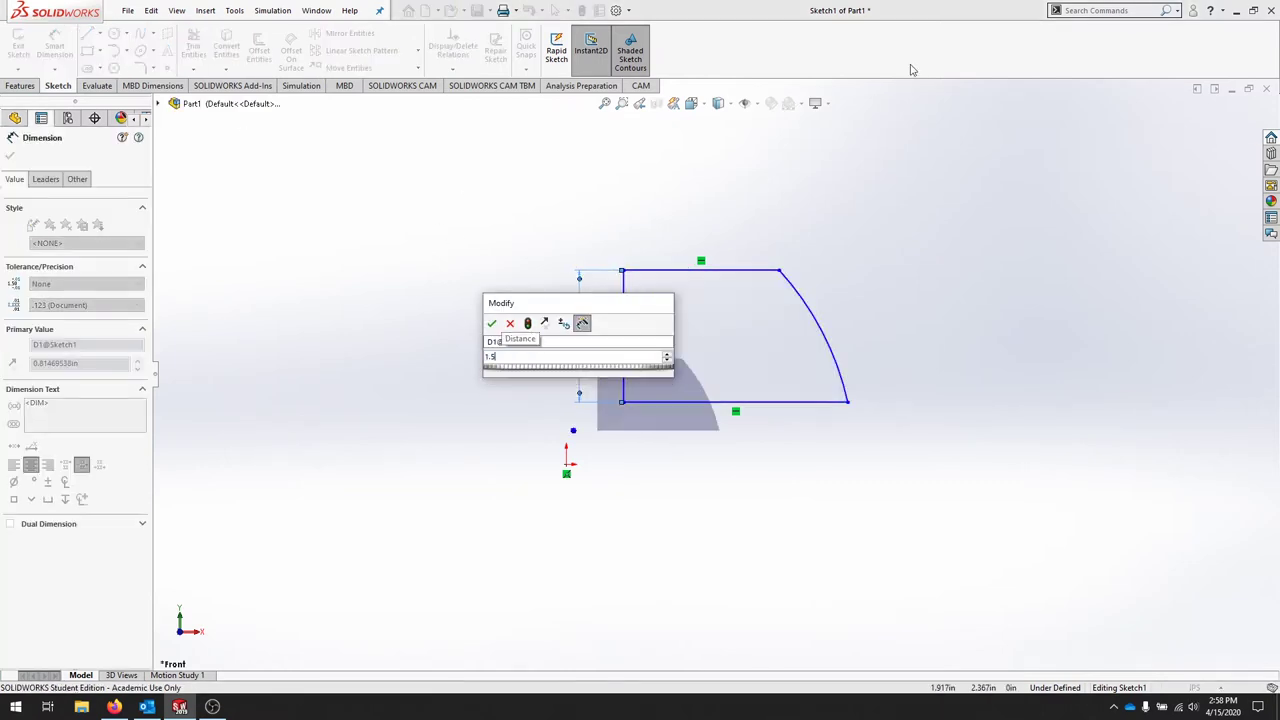
key("Return")
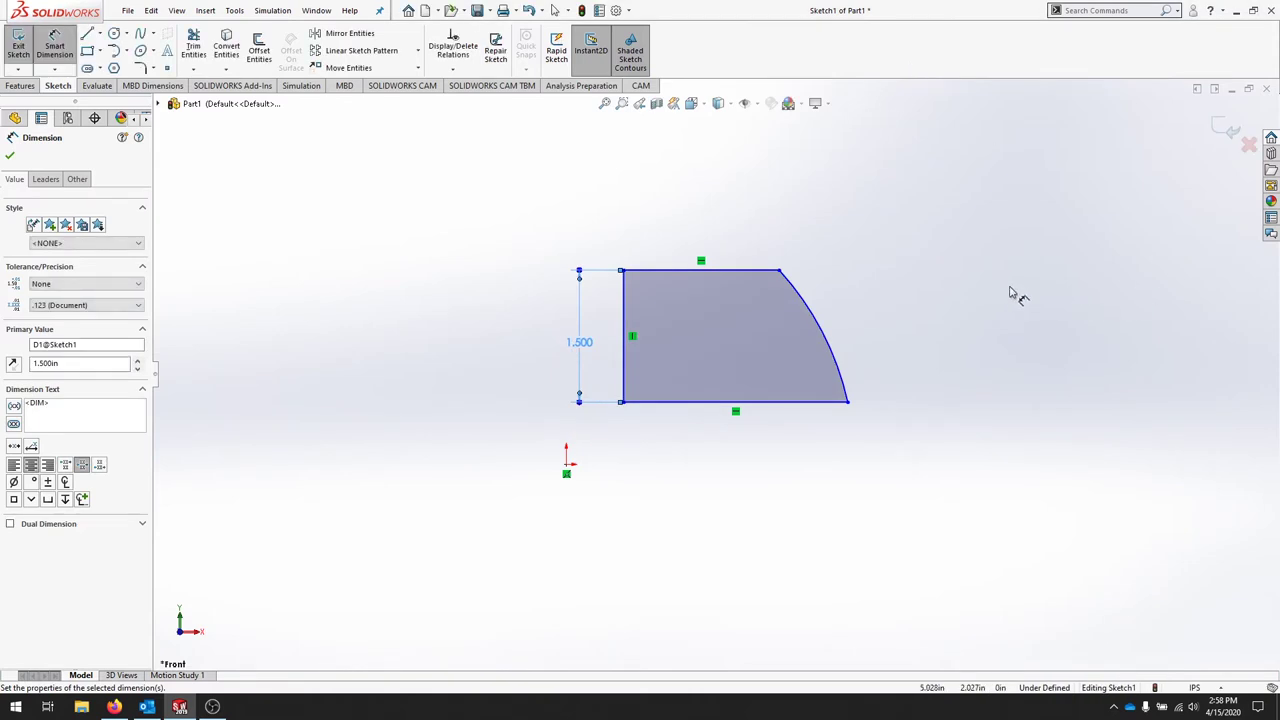
Dimension the profile's arc and set its radius to 2 in.
left_click(837, 357)
left_click(919, 302)
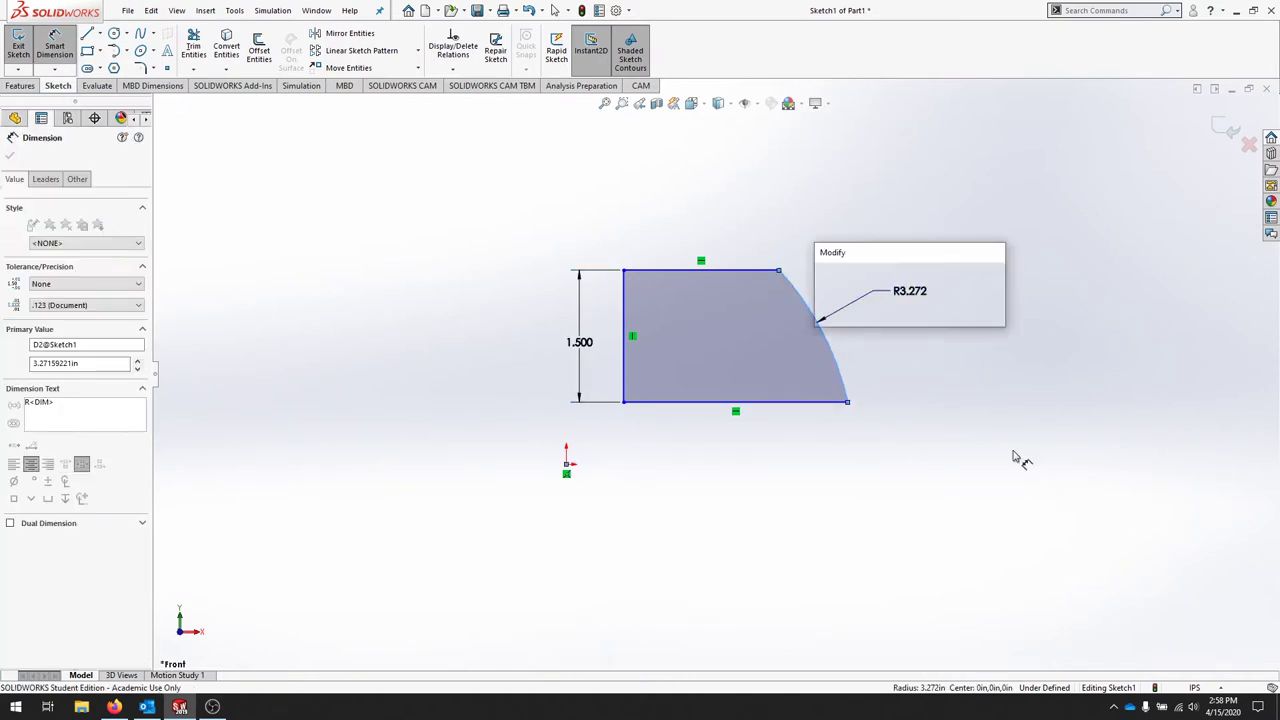
type("2")
key("Return")
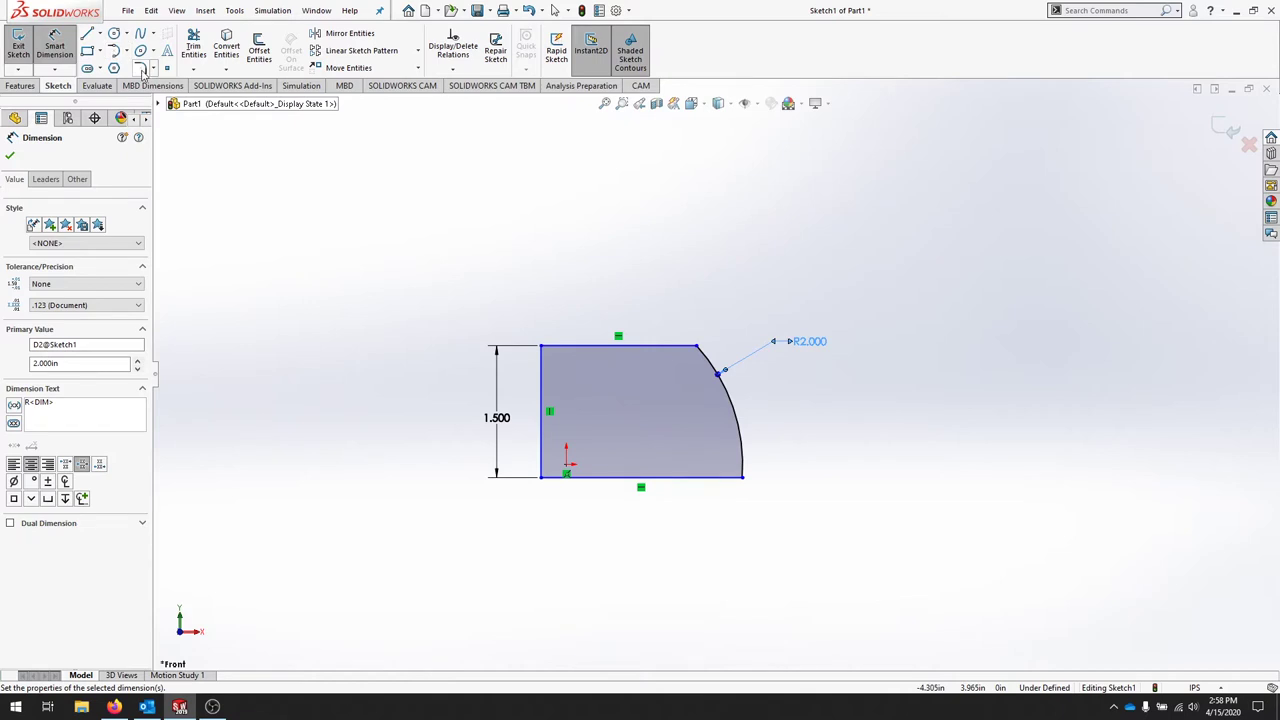
Add a 0.25 in sketch fillet at the corner between the upper horizontal line and the arc.
left_click(141, 68)
left_click(694, 350)
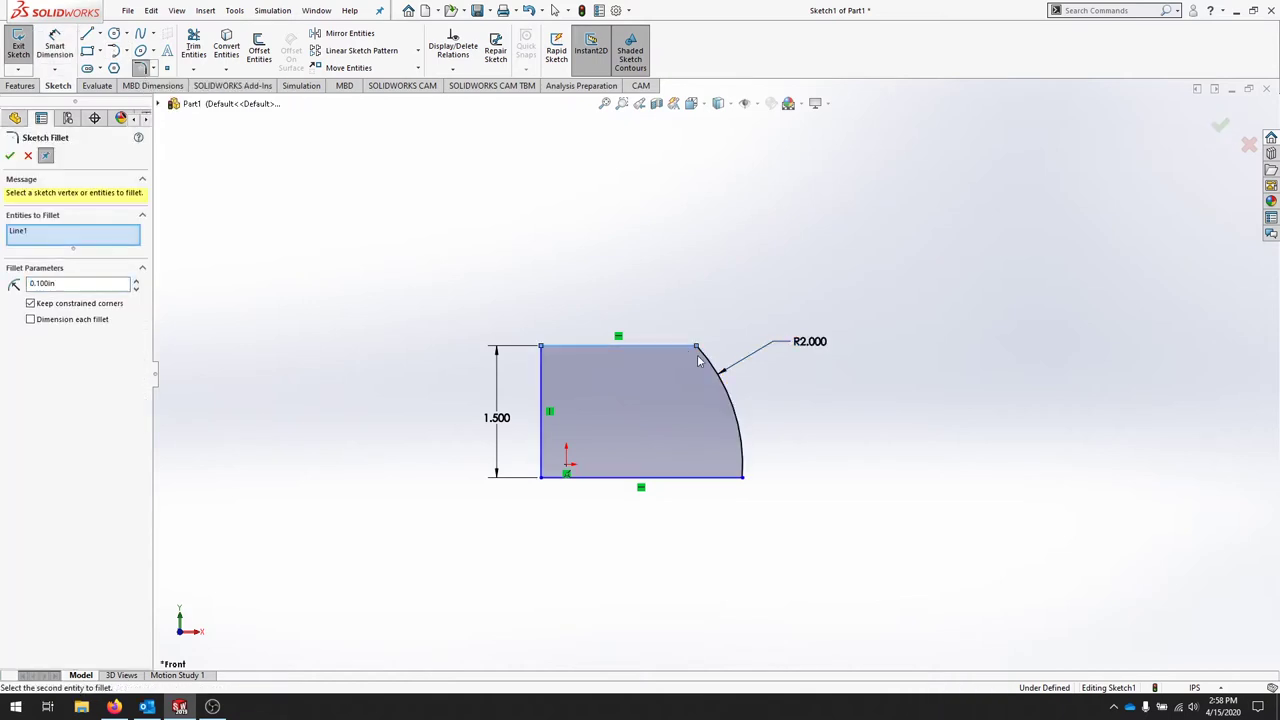
left_click(707, 365)
double_click(78, 284)
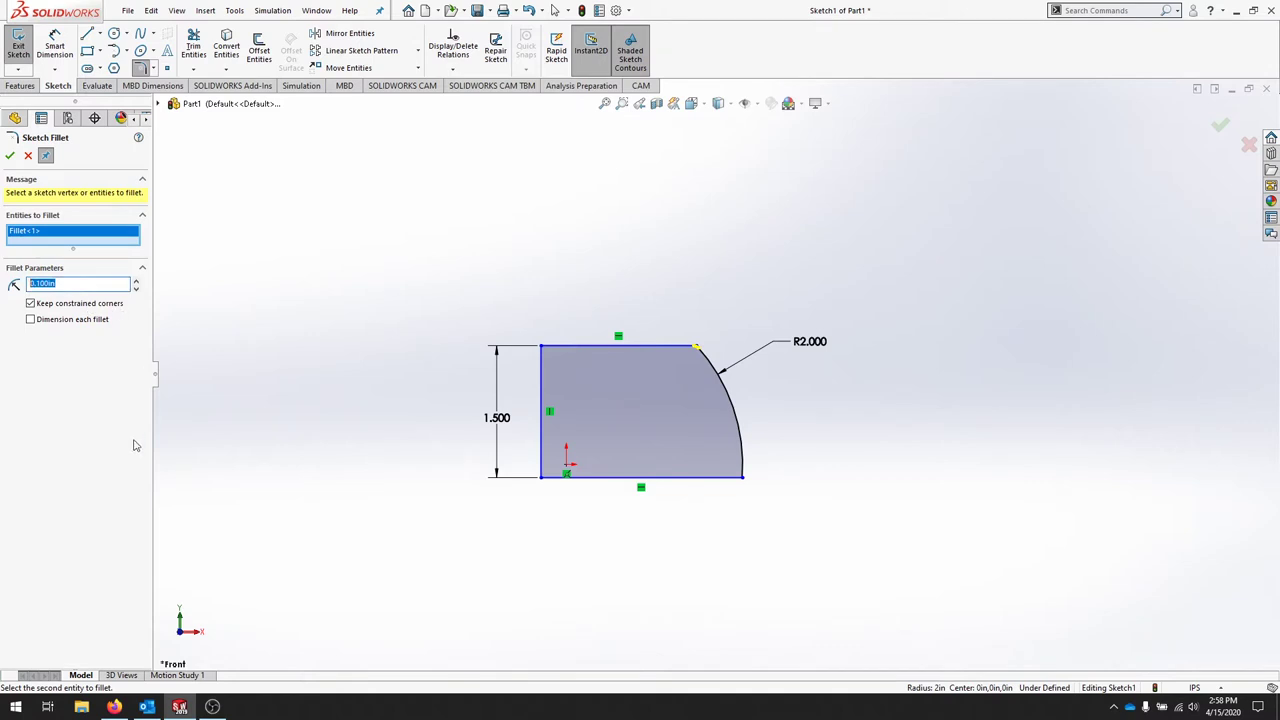
type(".25")
left_click(10, 155)
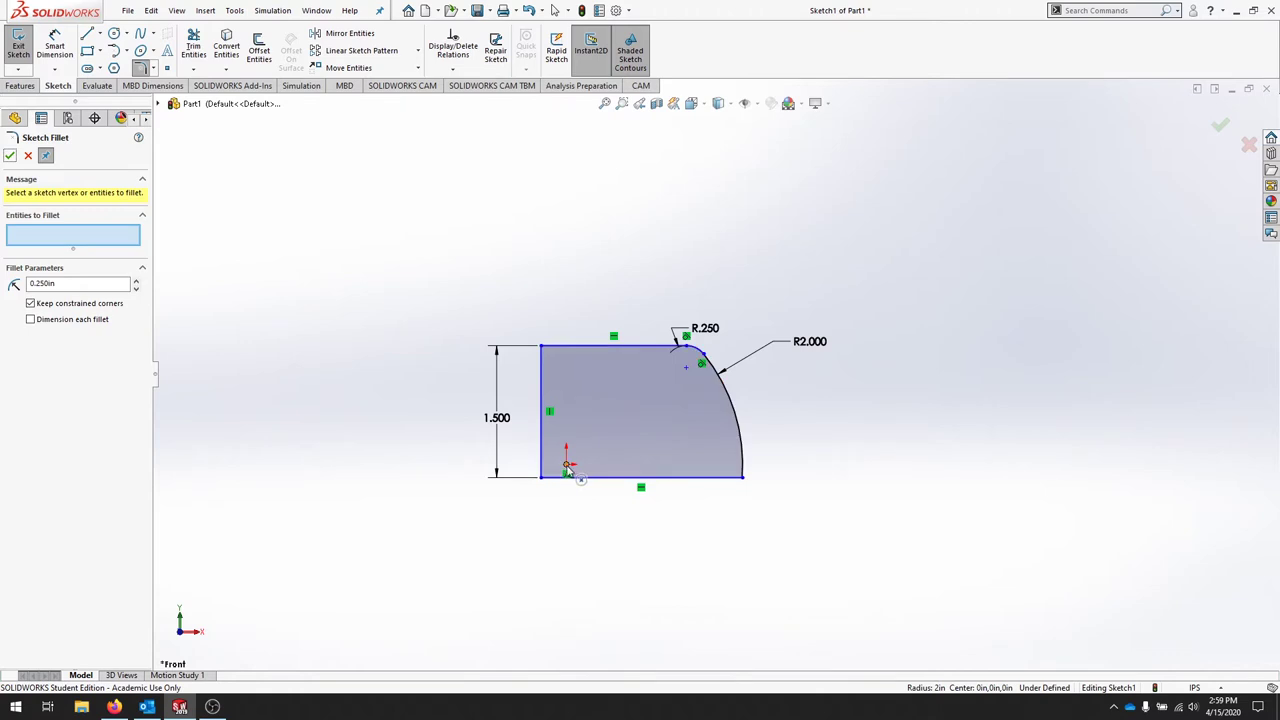
key("Escape")
Move the profile's lower-left corner onto the origin and exit the sketch.
left_click_drag(541, 477, 566, 464)
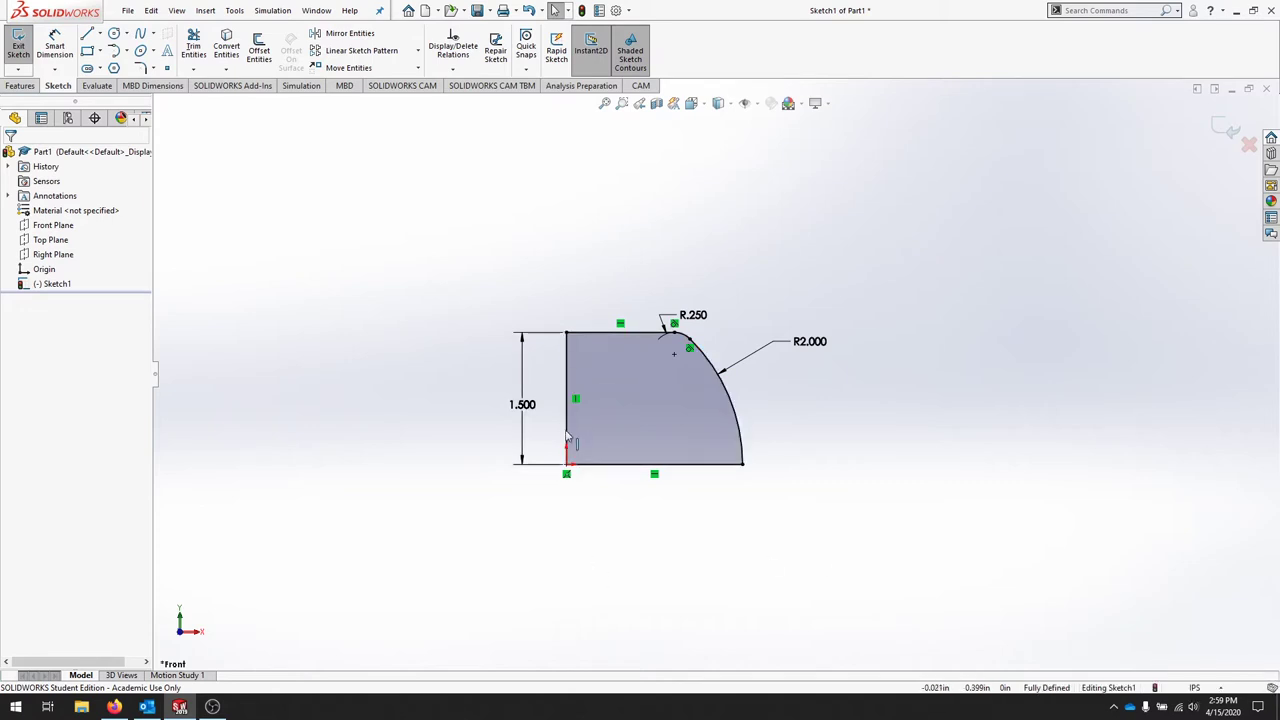
left_click(16, 46)
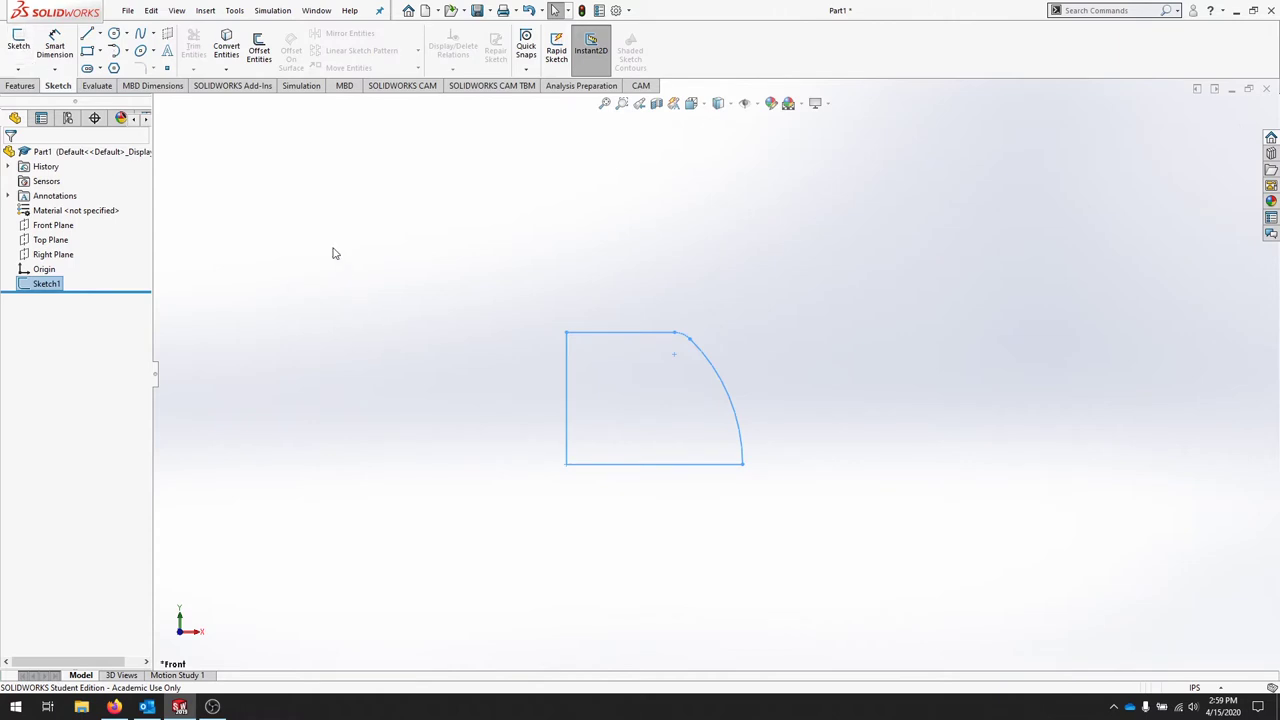
Revolve the profile 360 degrees about its vertical line to create a solid body.
left_click(20, 86)
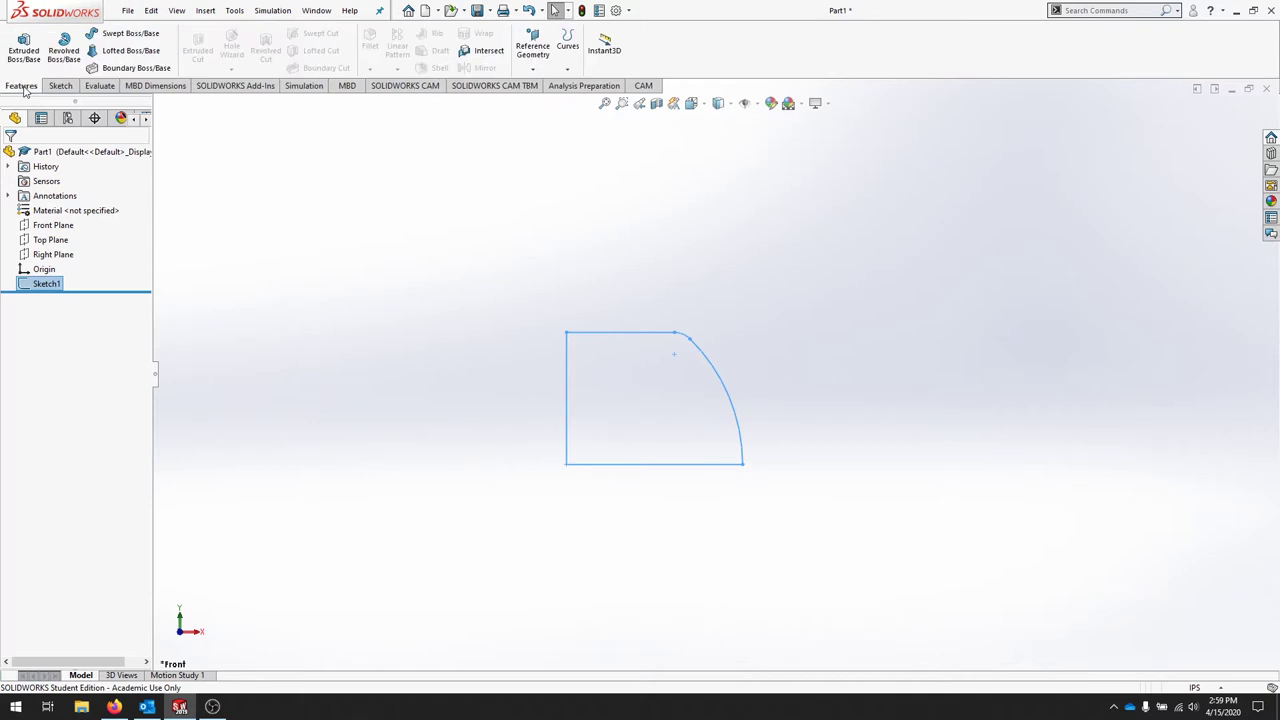
left_click(64, 55)
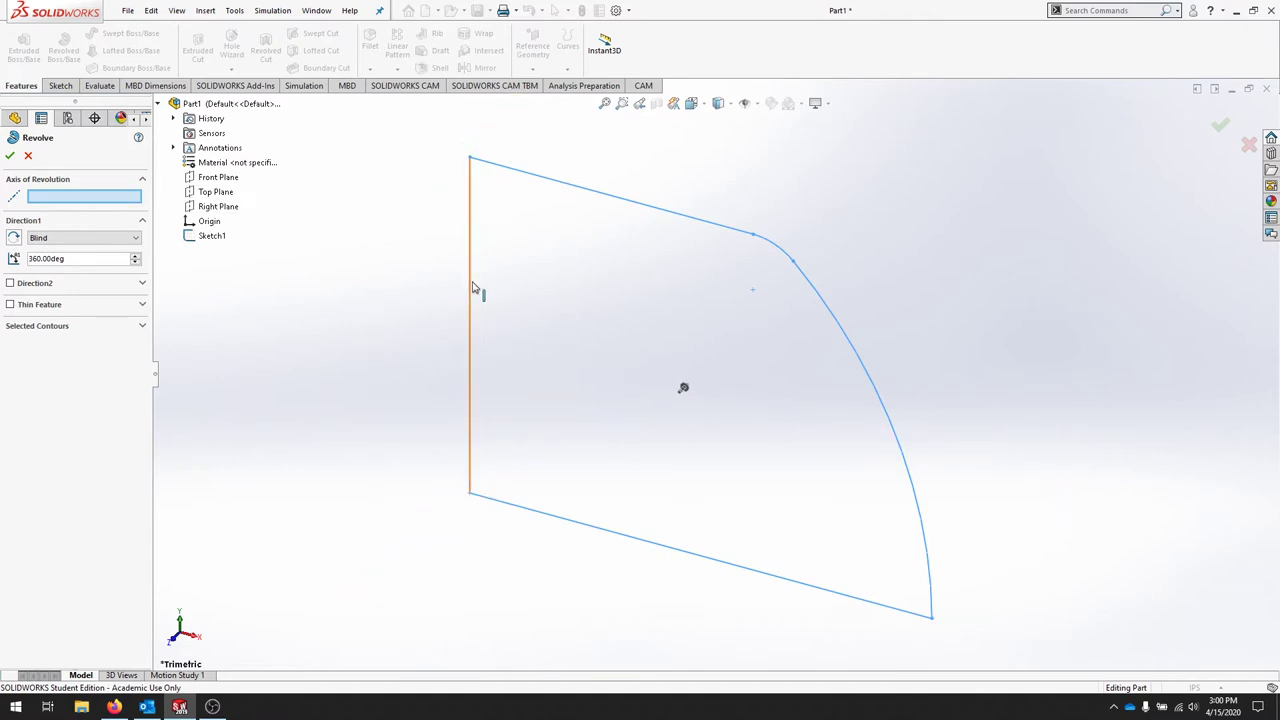
left_click(470, 290)
key("f")
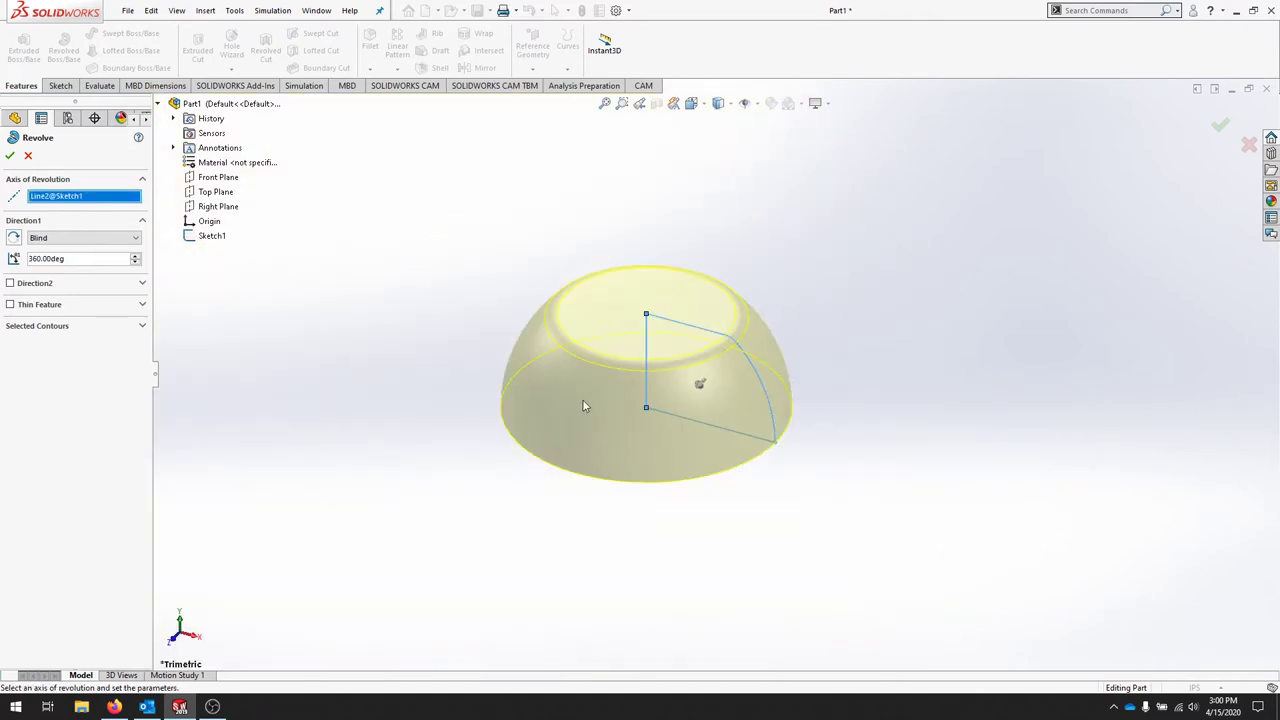
scroll(655, 390, "down", 3)
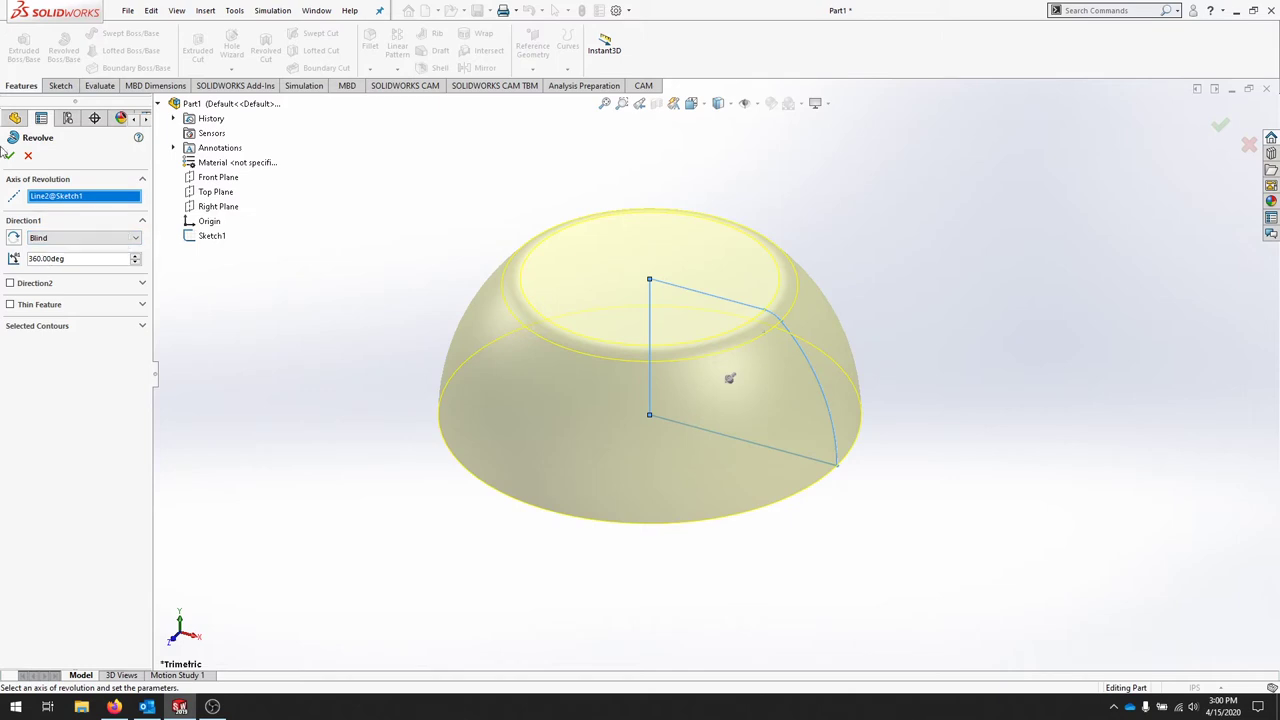
left_click(10, 156)
scroll(574, 469, "up", 3)
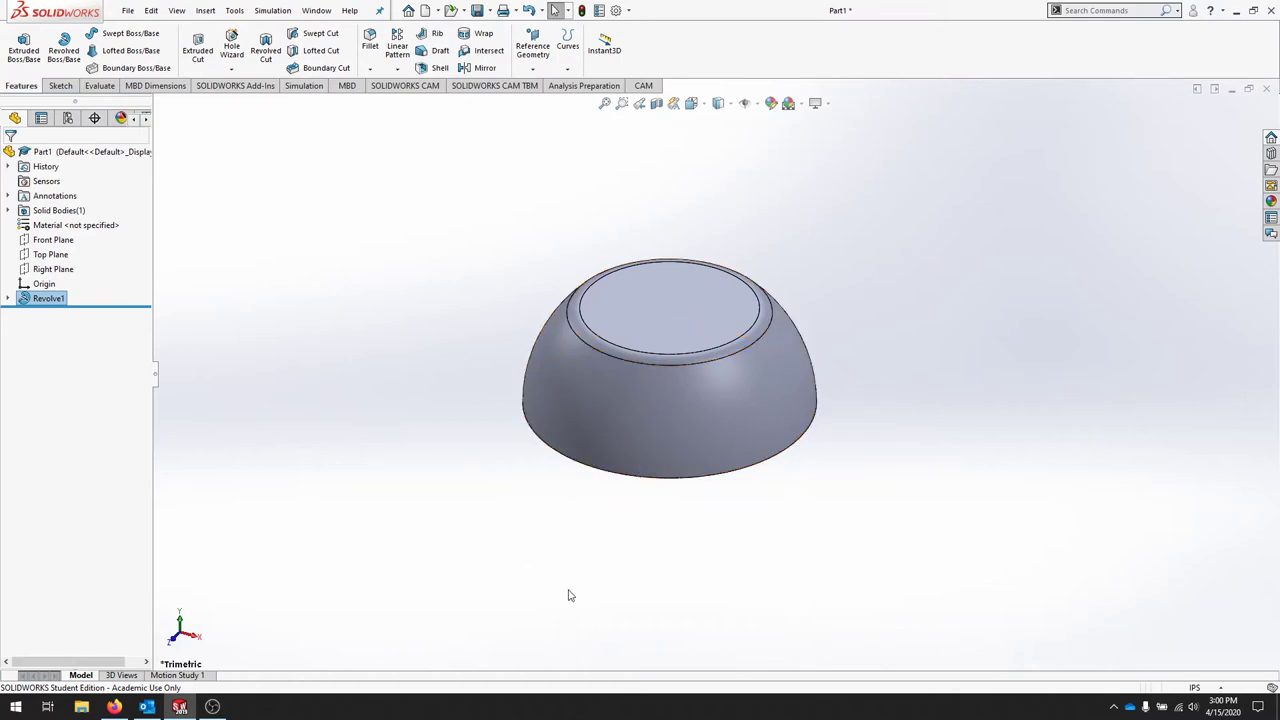
left_click(53, 269)
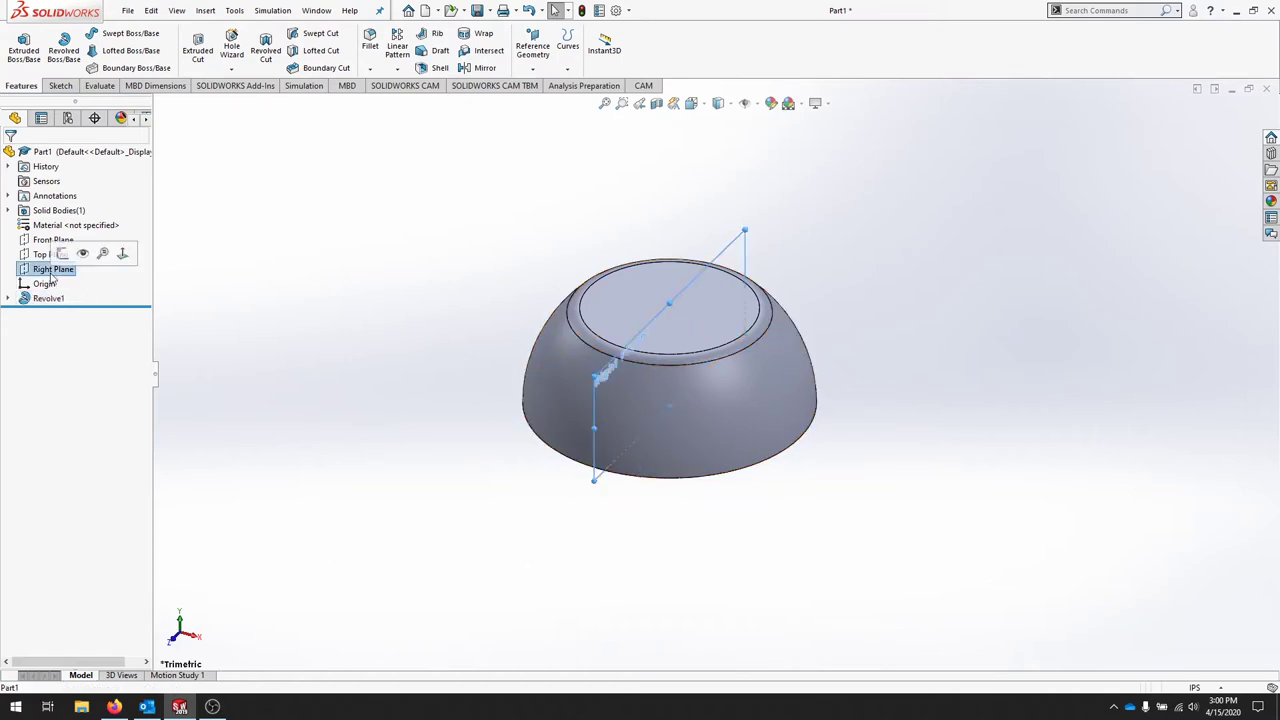
left_click(52, 254)
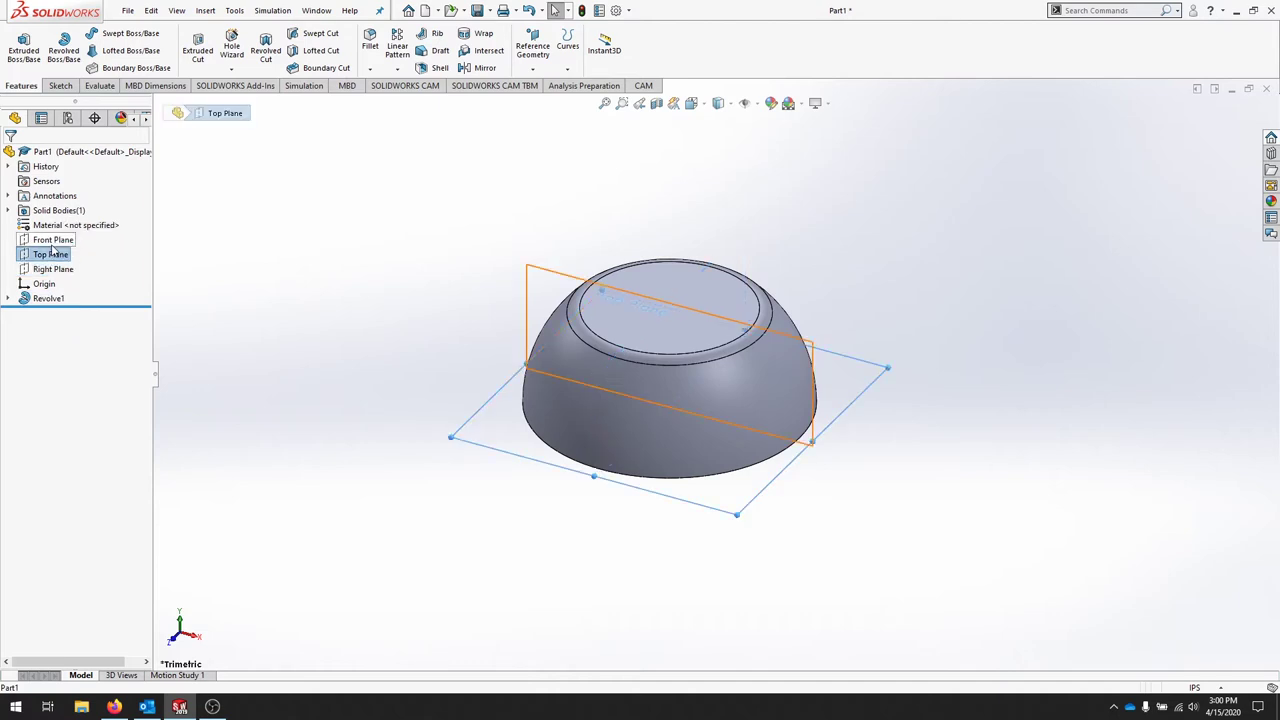
left_click(43, 241)
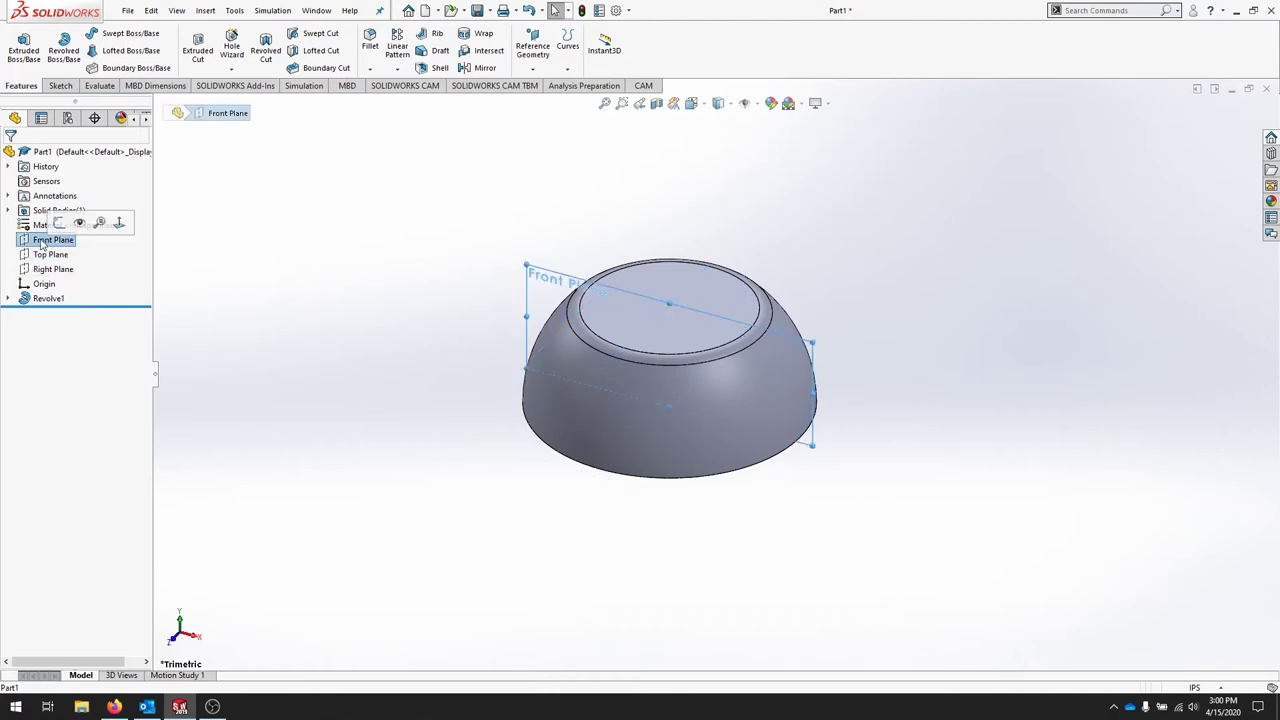
left_click(44, 284)
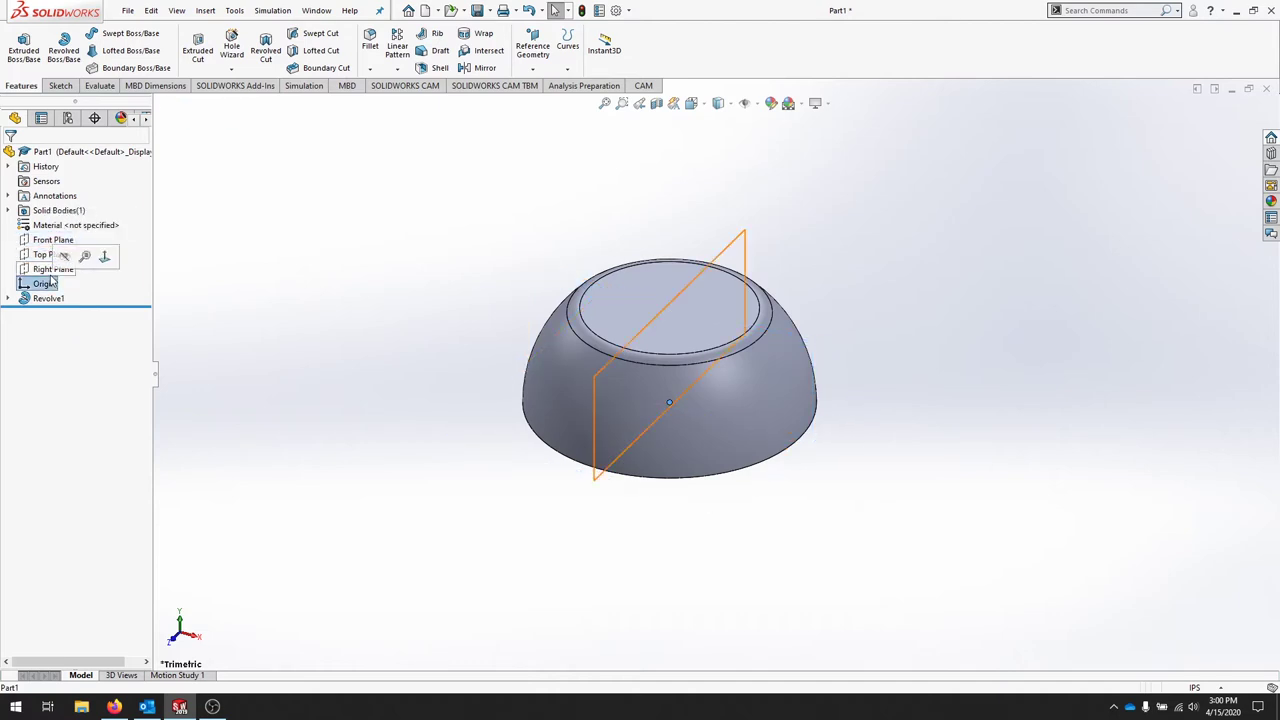
left_click(285, 342)
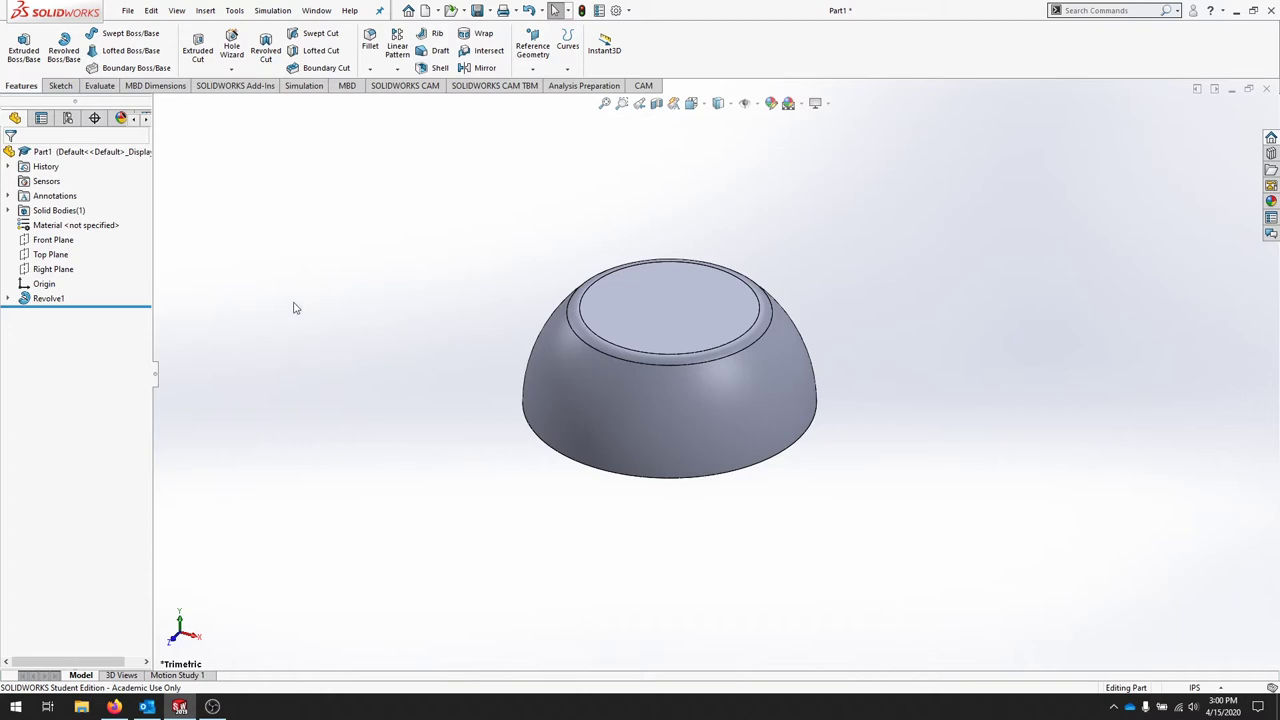
Create a reference plane parallel to the Front Plane at an offset of 2.5 in.
left_click(544, 51)
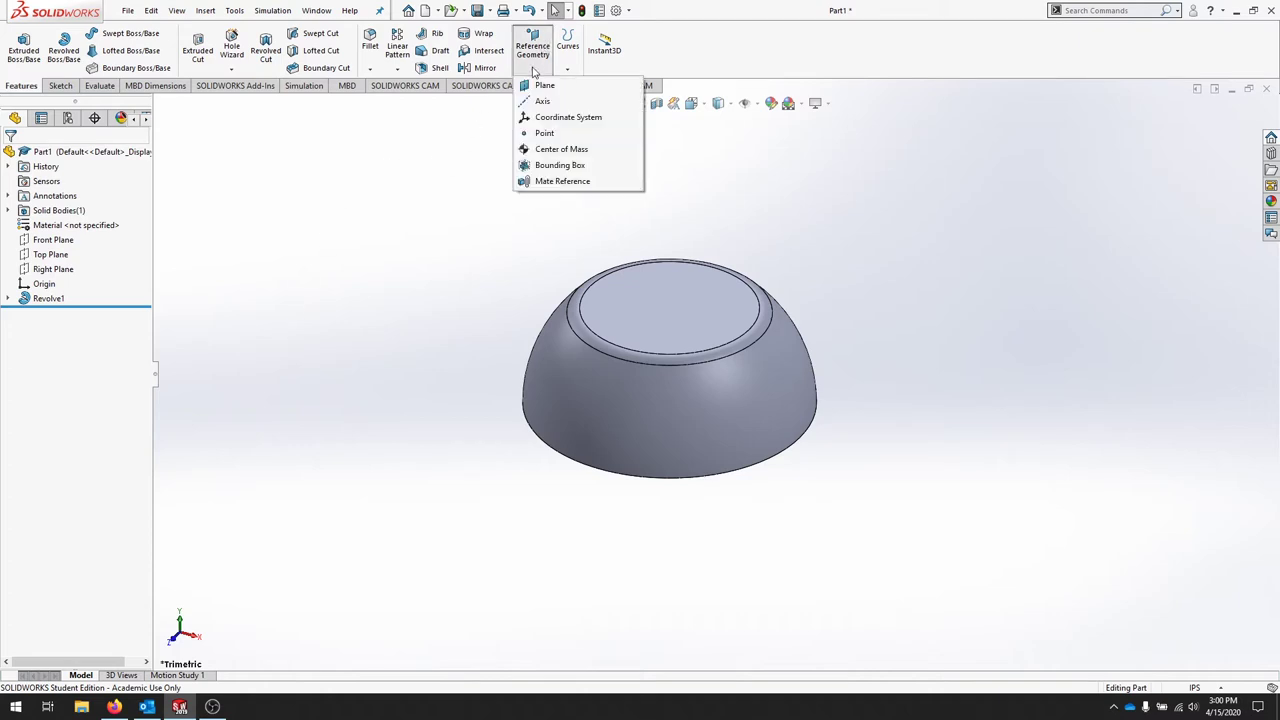
left_click(545, 86)
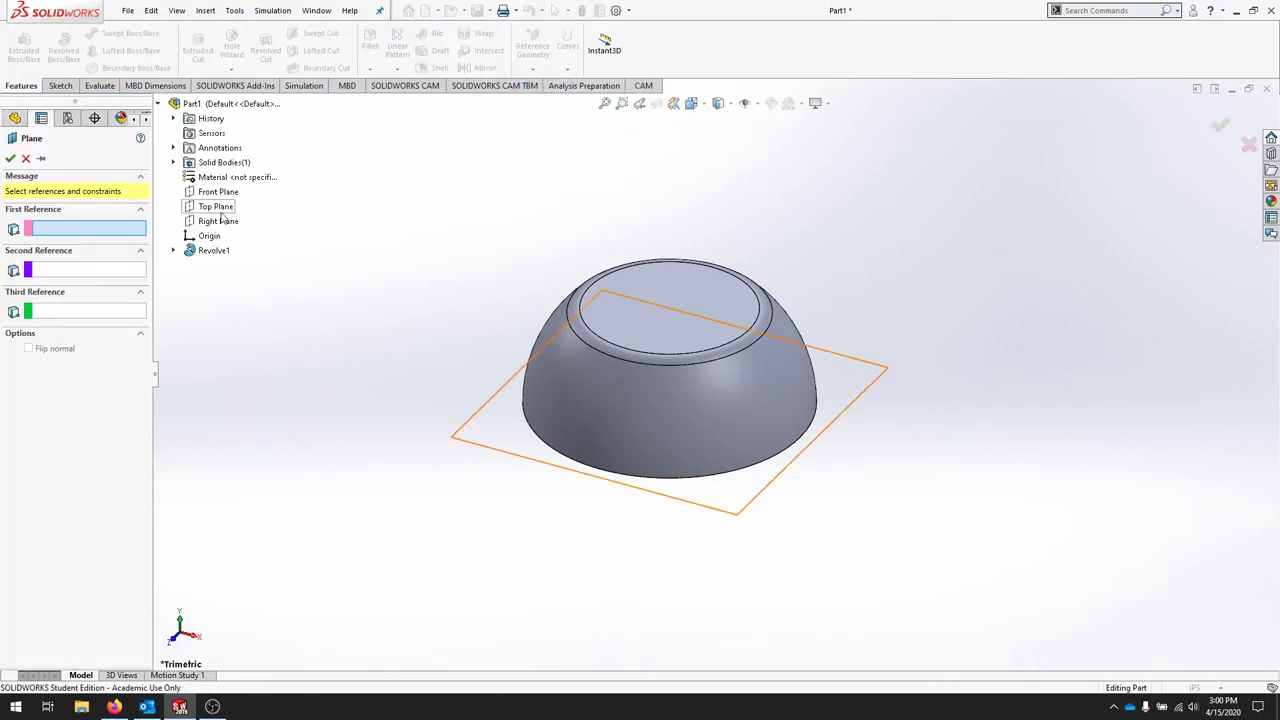
left_click(219, 196)
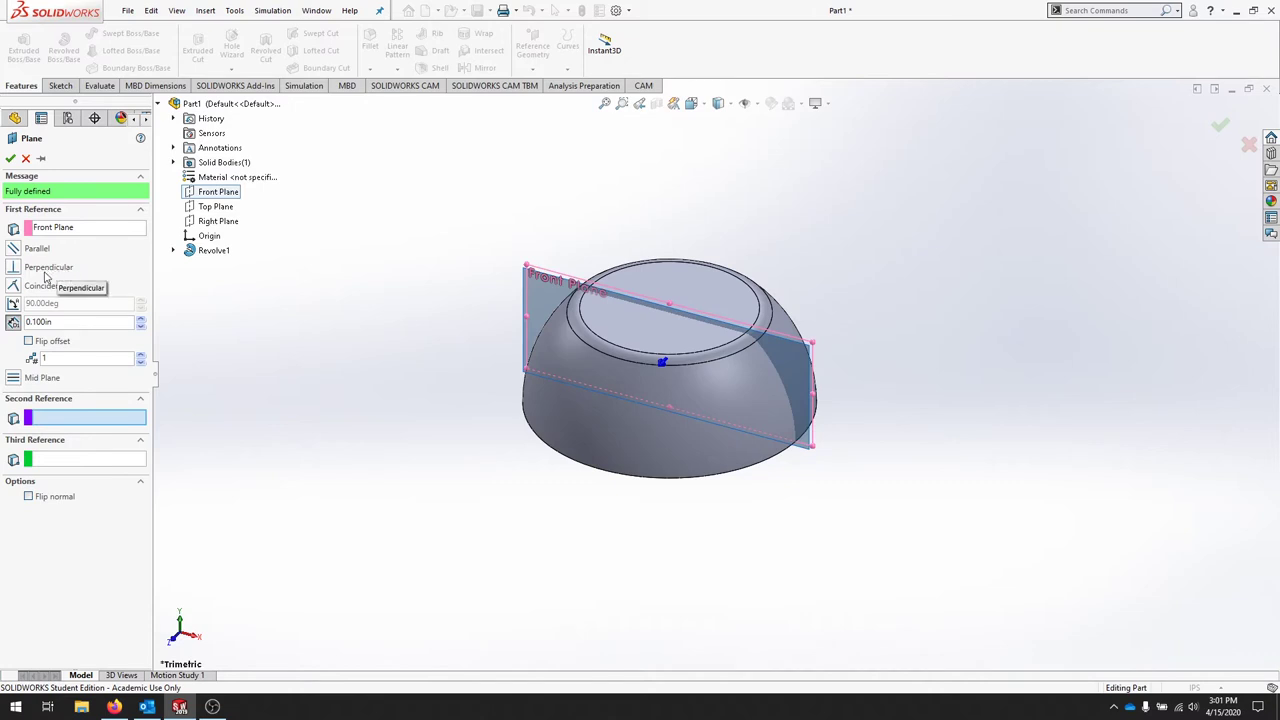
double_click(65, 323)
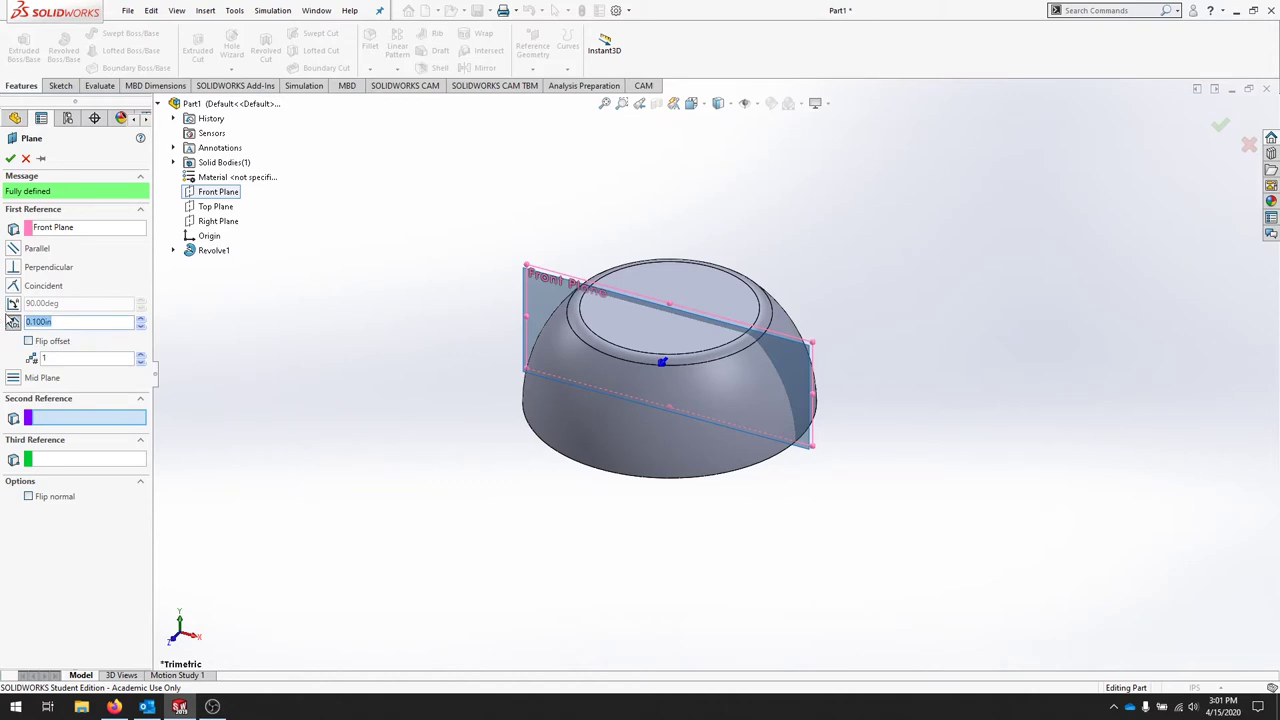
type("2.5")
left_click(97, 359)
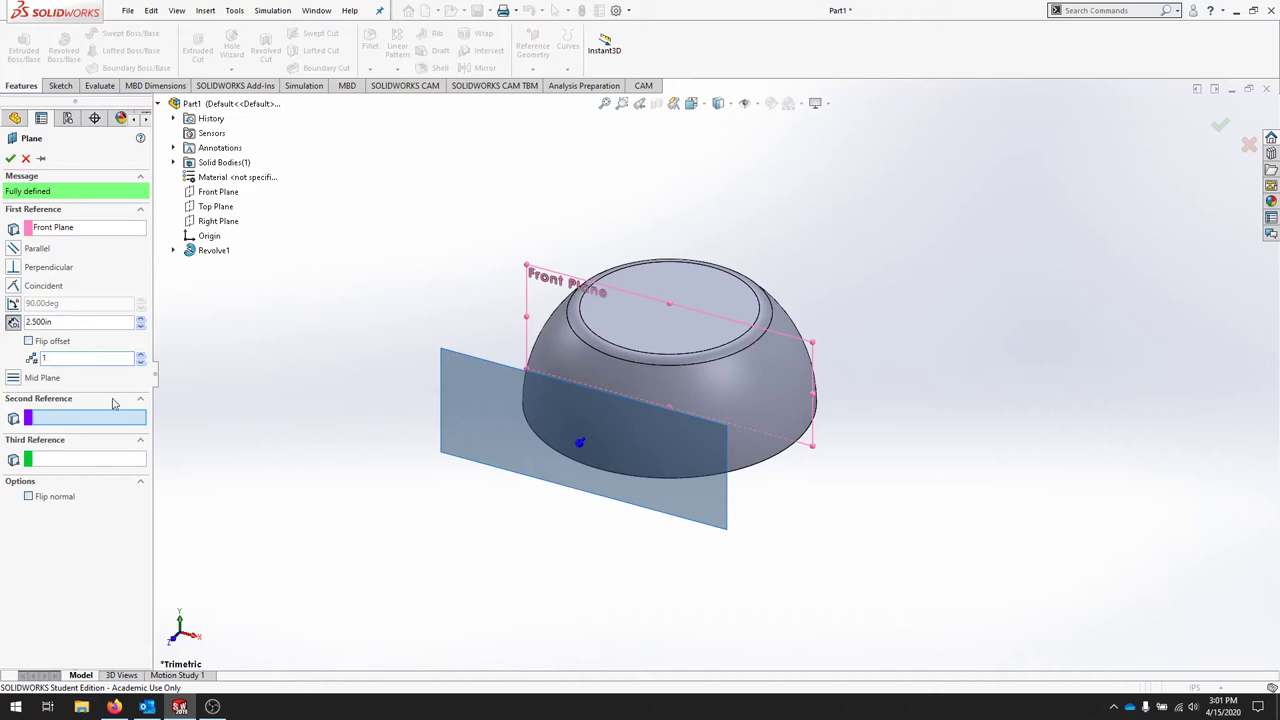
left_click(10, 160)
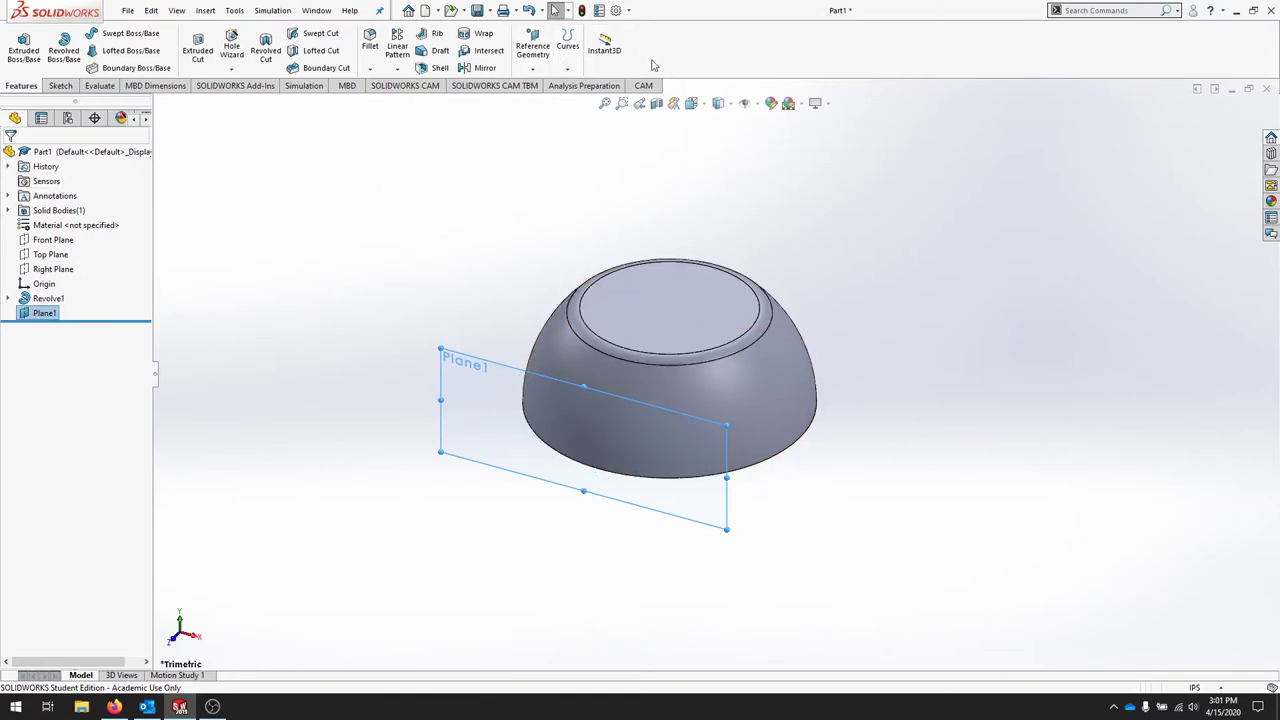
Set up another offset reference plane, replacing Plane1 with the Front Plane as its first reference.
left_click(535, 44)
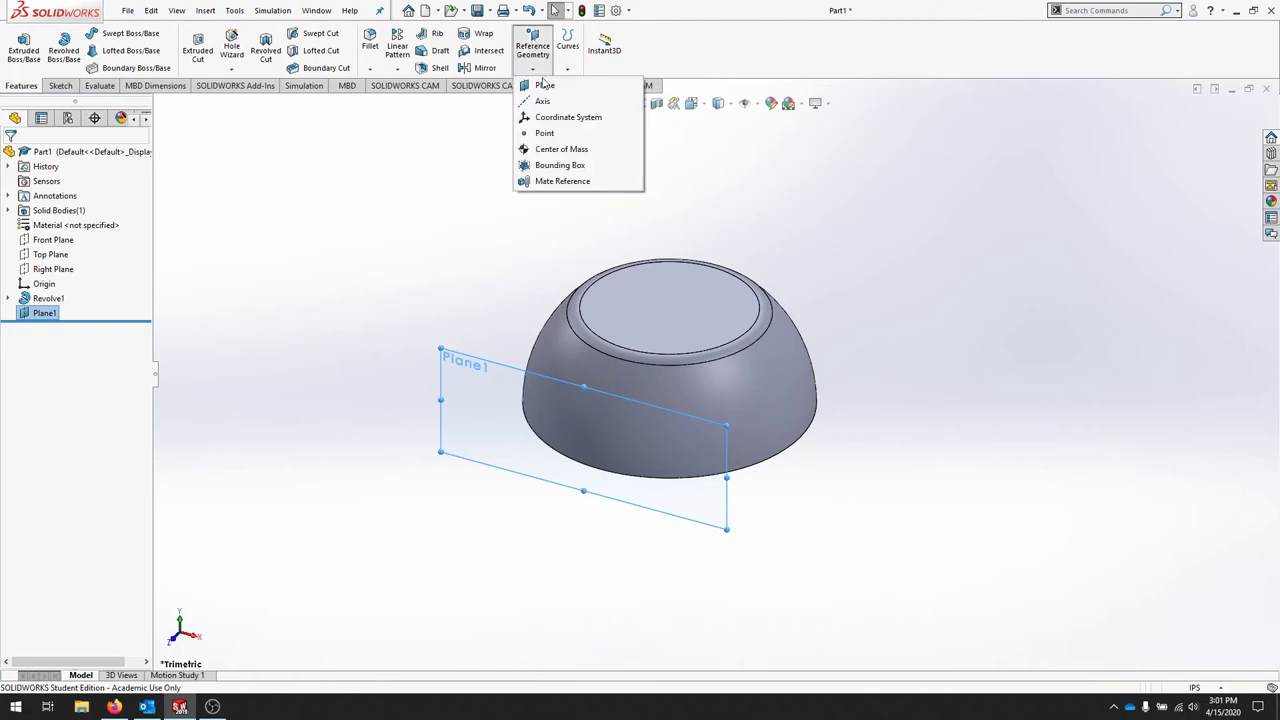
left_click(546, 86)
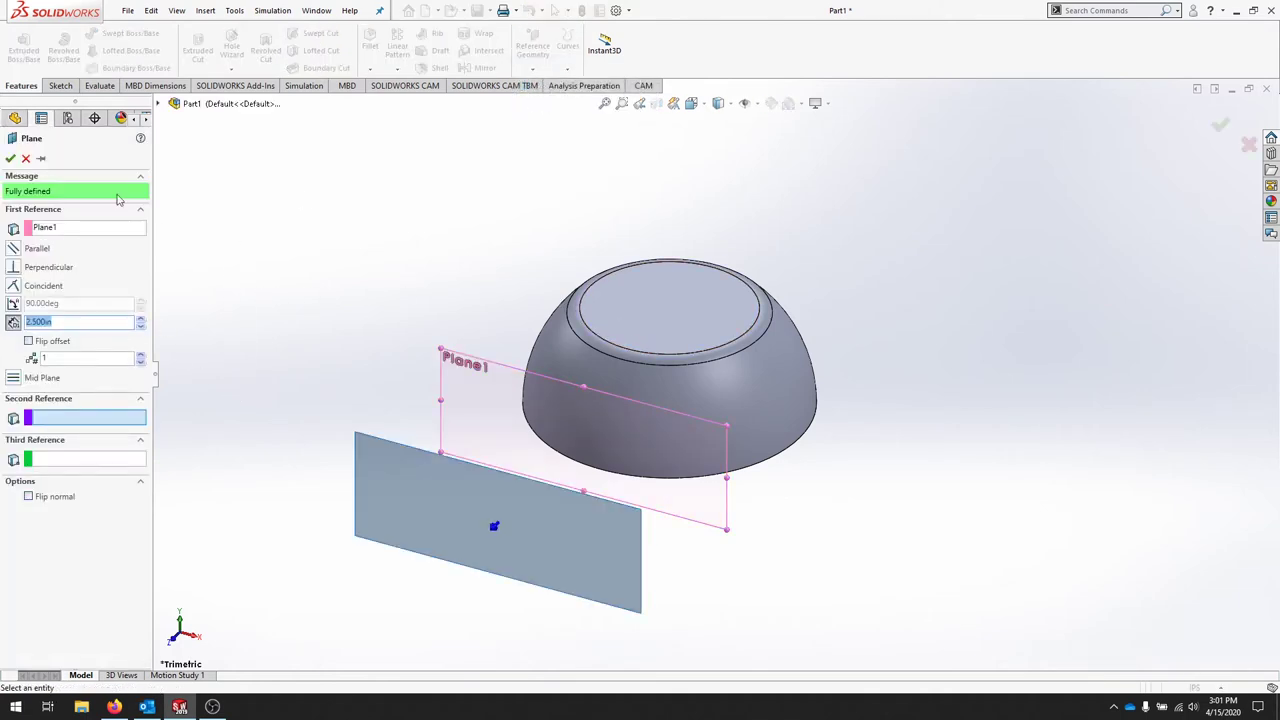
left_click(16, 120)
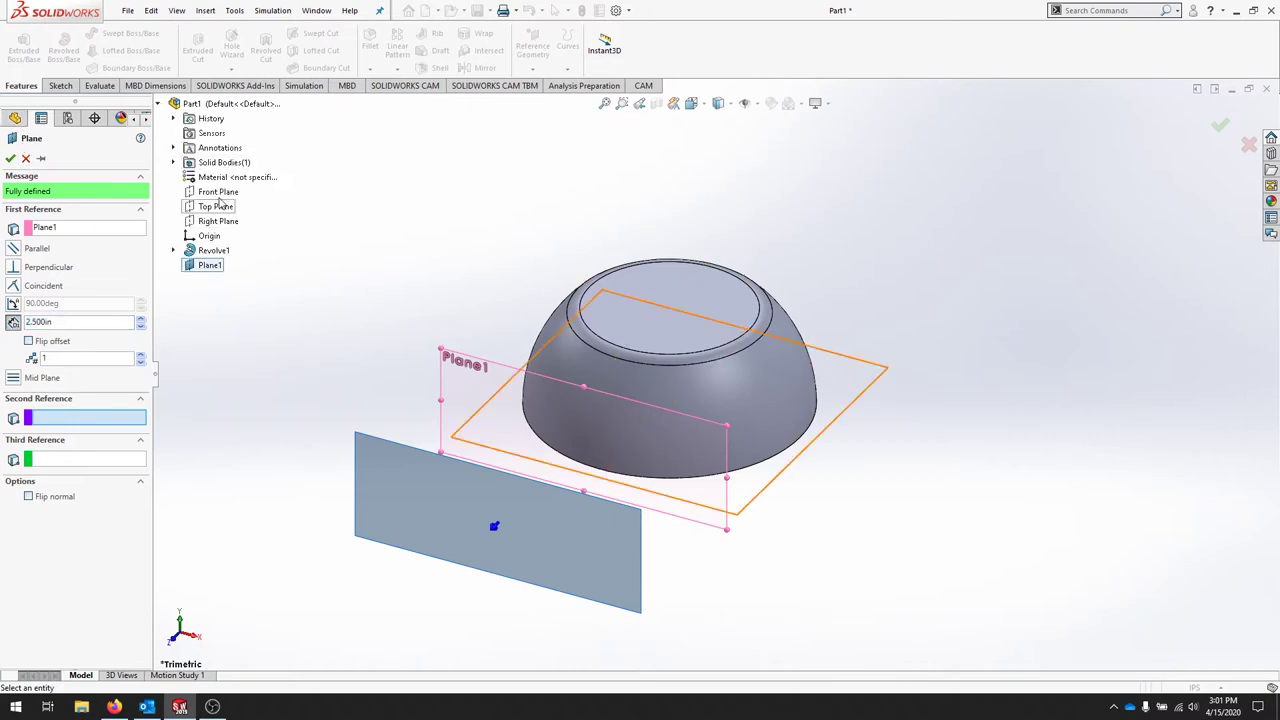
left_click(82, 234)
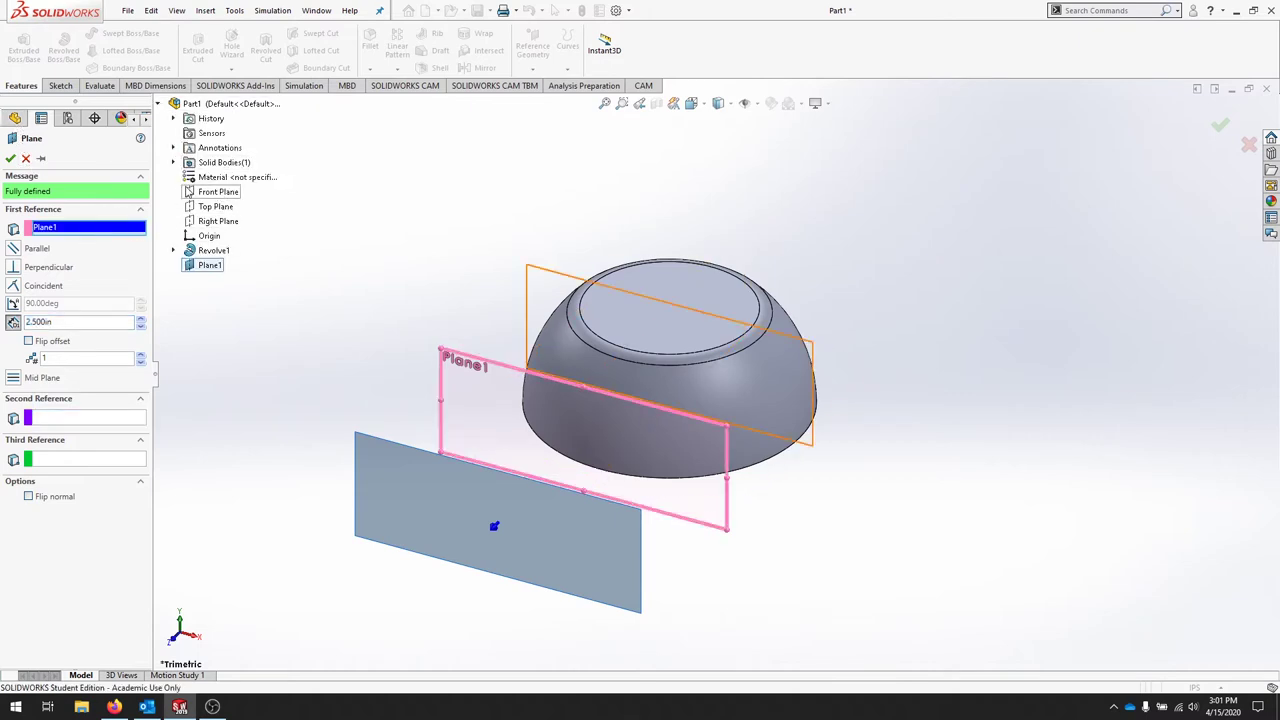
left_click(232, 192)
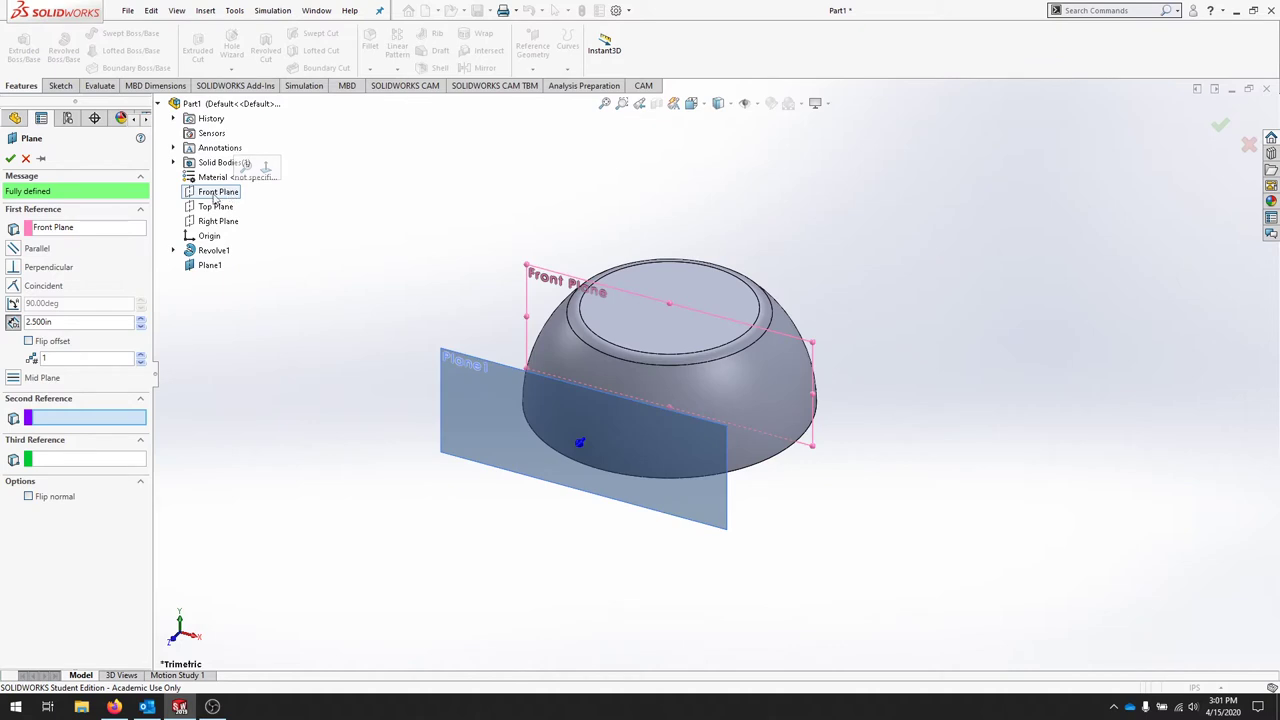
left_click_drag(52, 322, 3, 333)
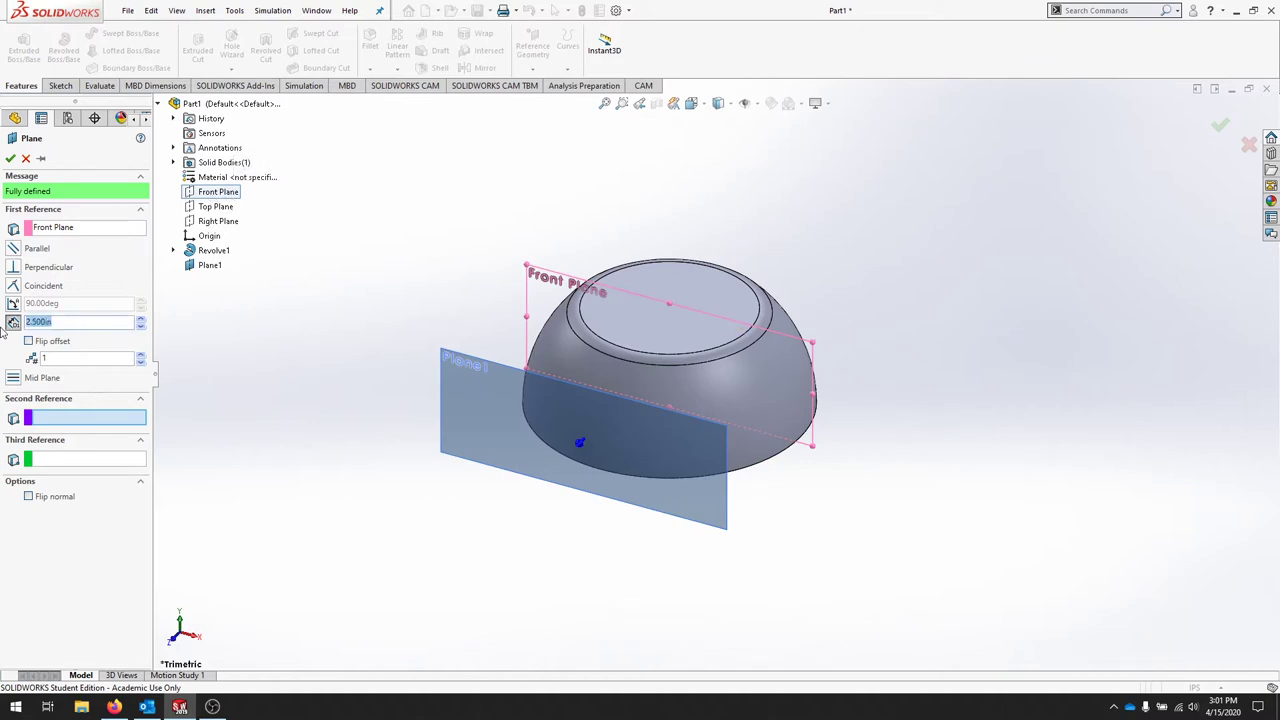
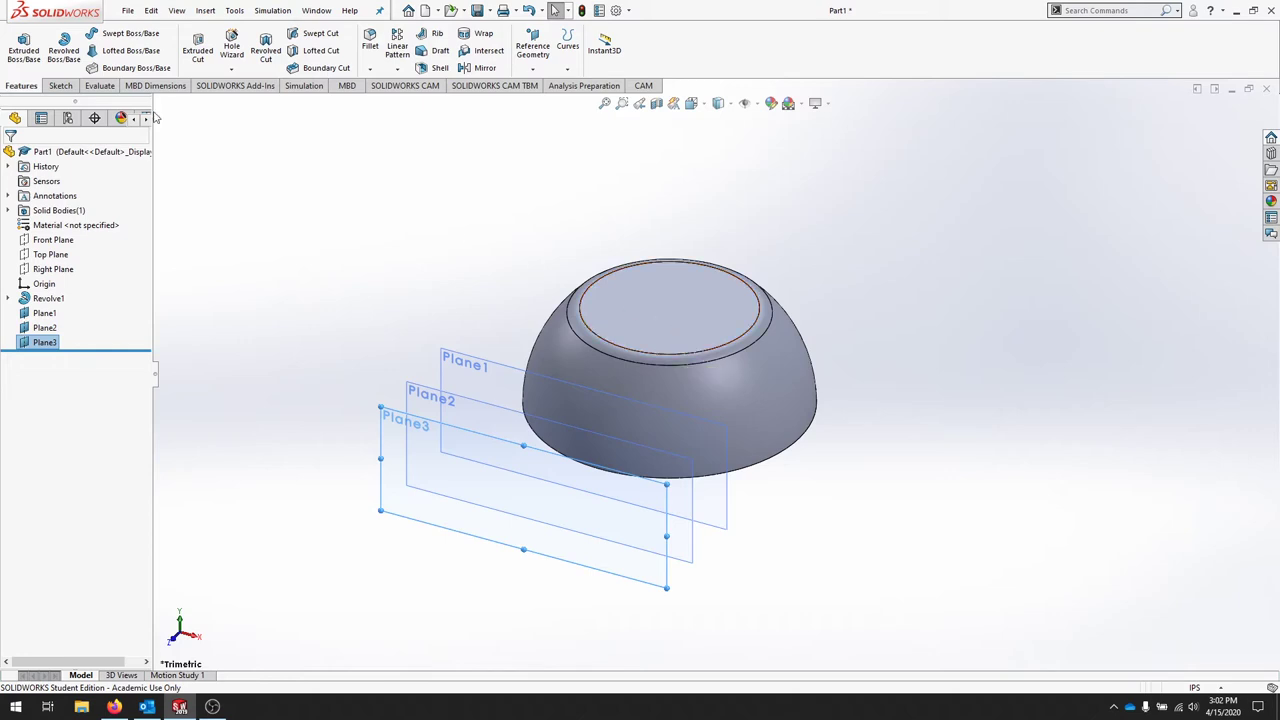
Start a new sketch on the Front Plane and orient the view normal to it.
left_click(55, 240)
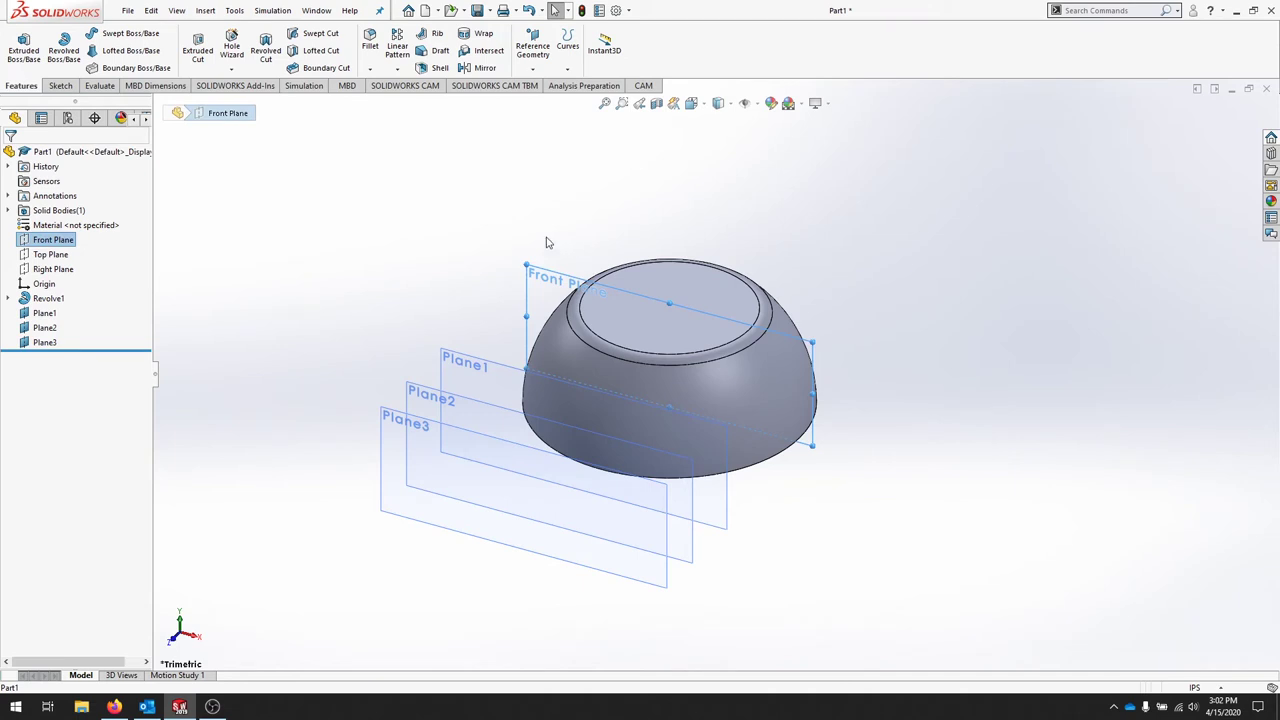
left_click(60, 85)
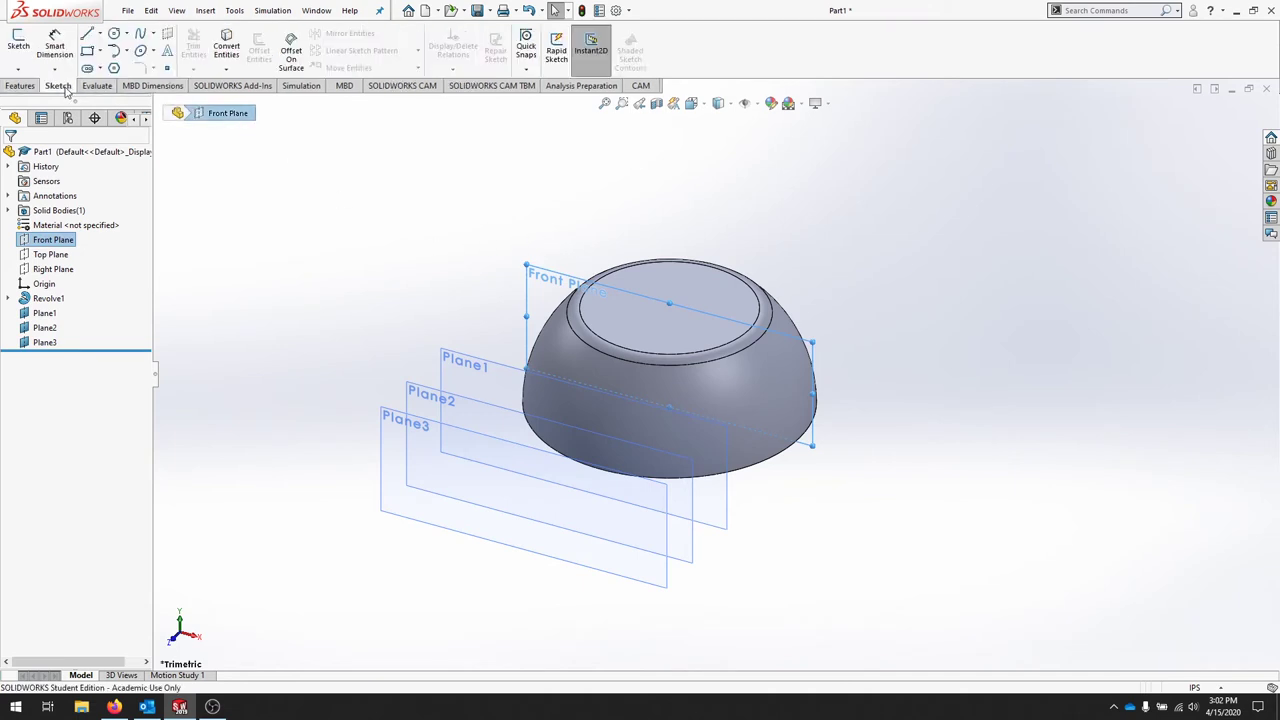
left_click(18, 42)
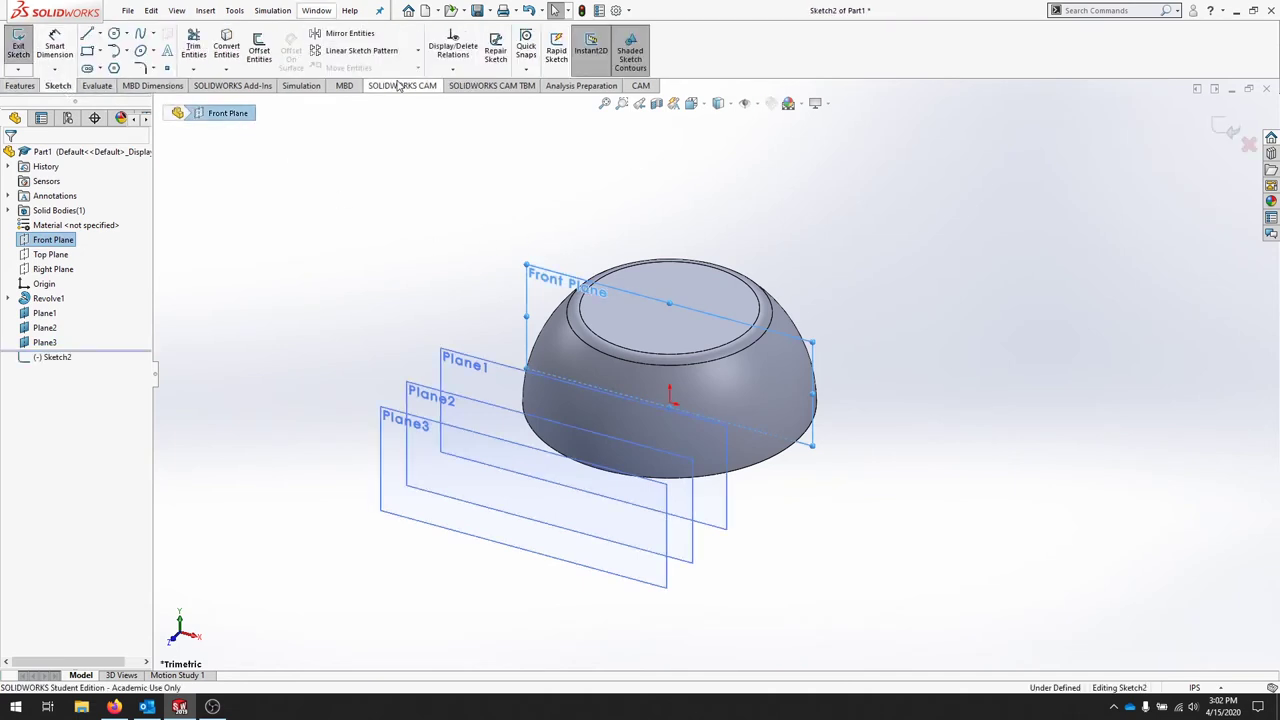
right_click(52, 358)
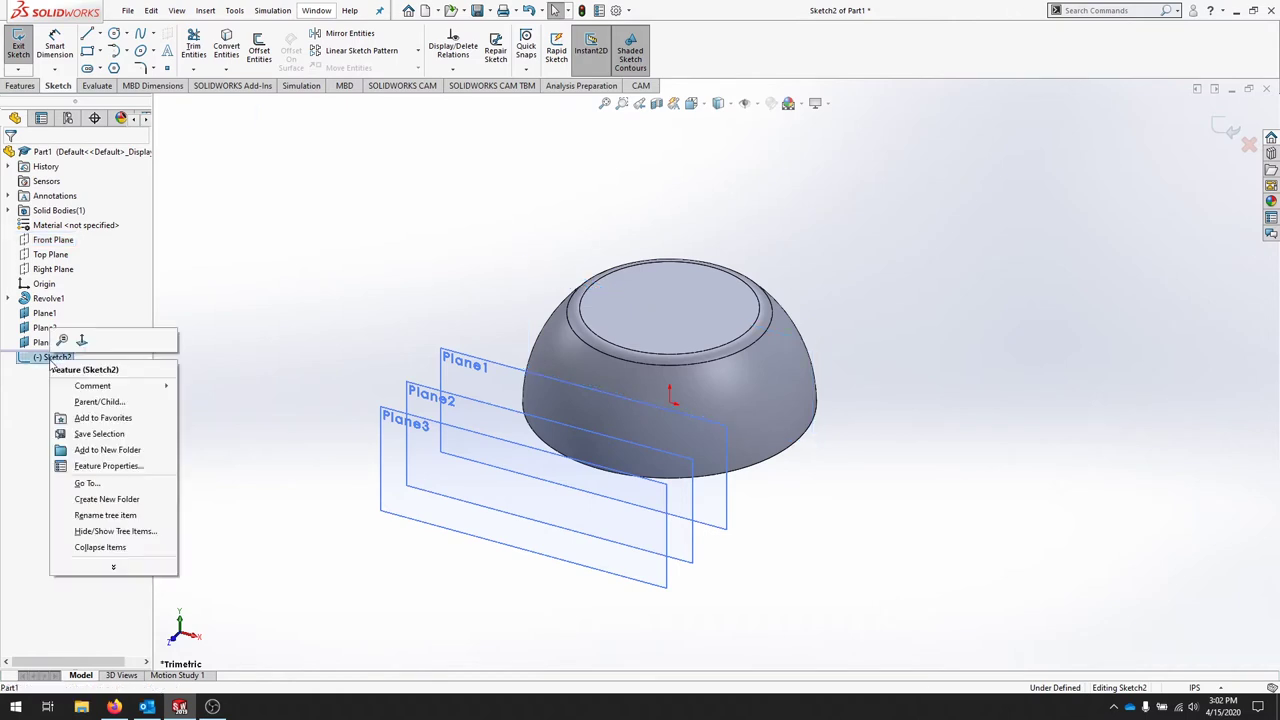
left_click(82, 340)
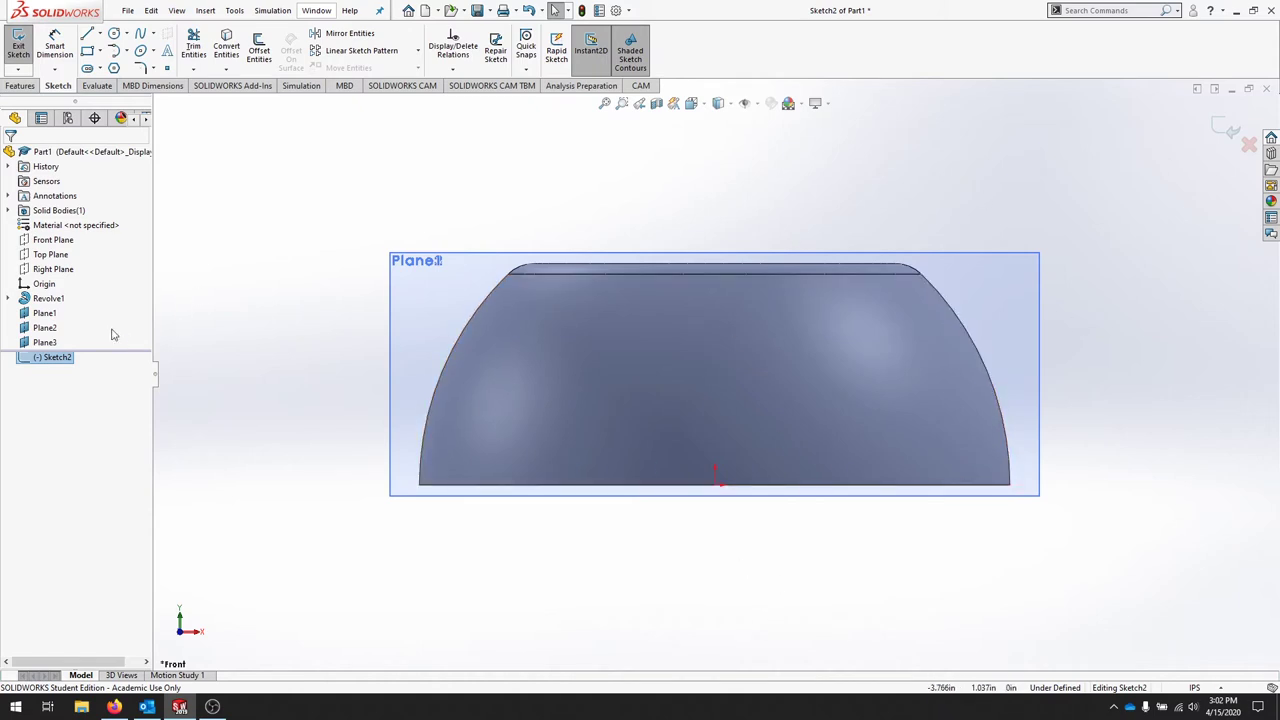
Hide the reference planes Plane1, Plane2 and Plane3.
right_click(45, 314)
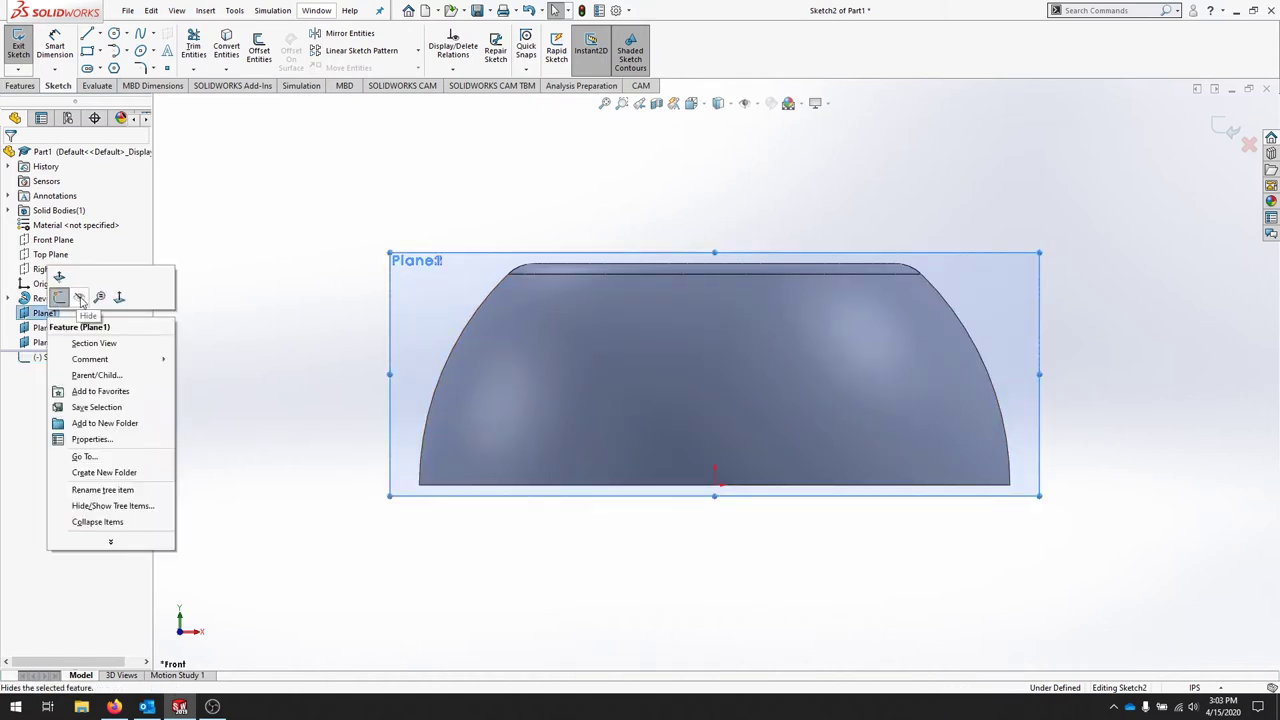
left_click(44, 327)
right_click(45, 326)
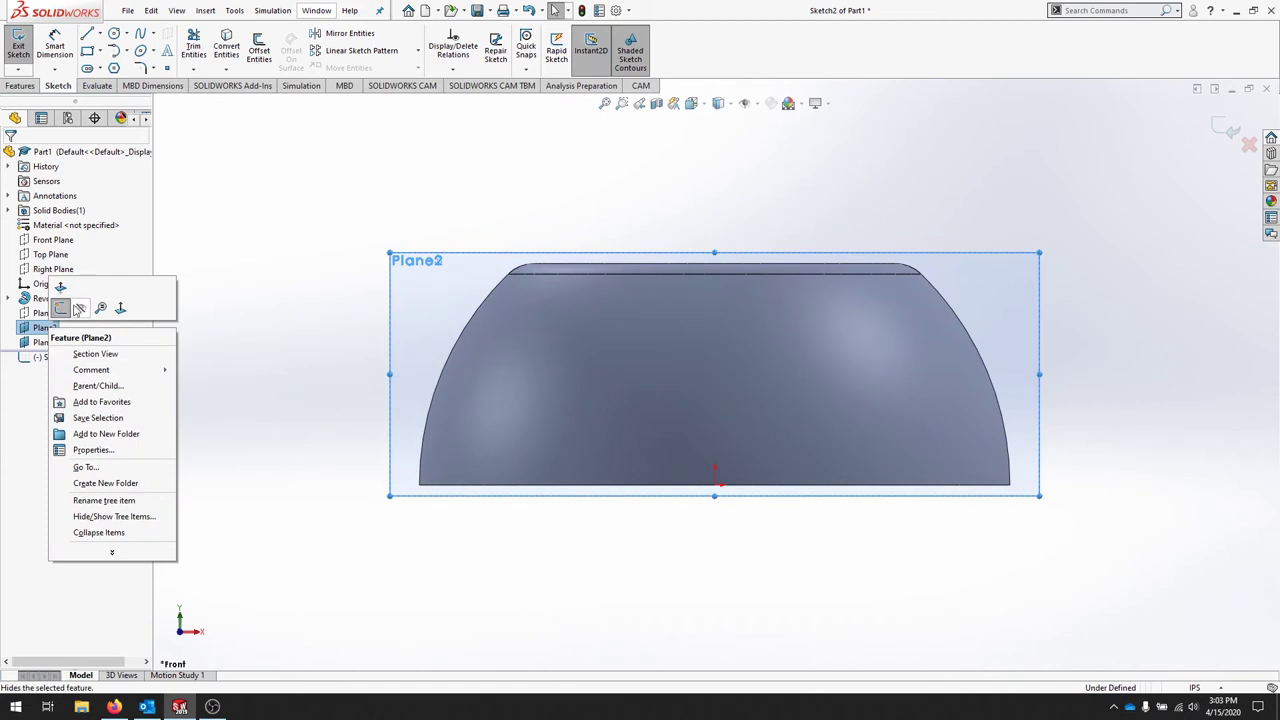
left_click(46, 342)
right_click(47, 343)
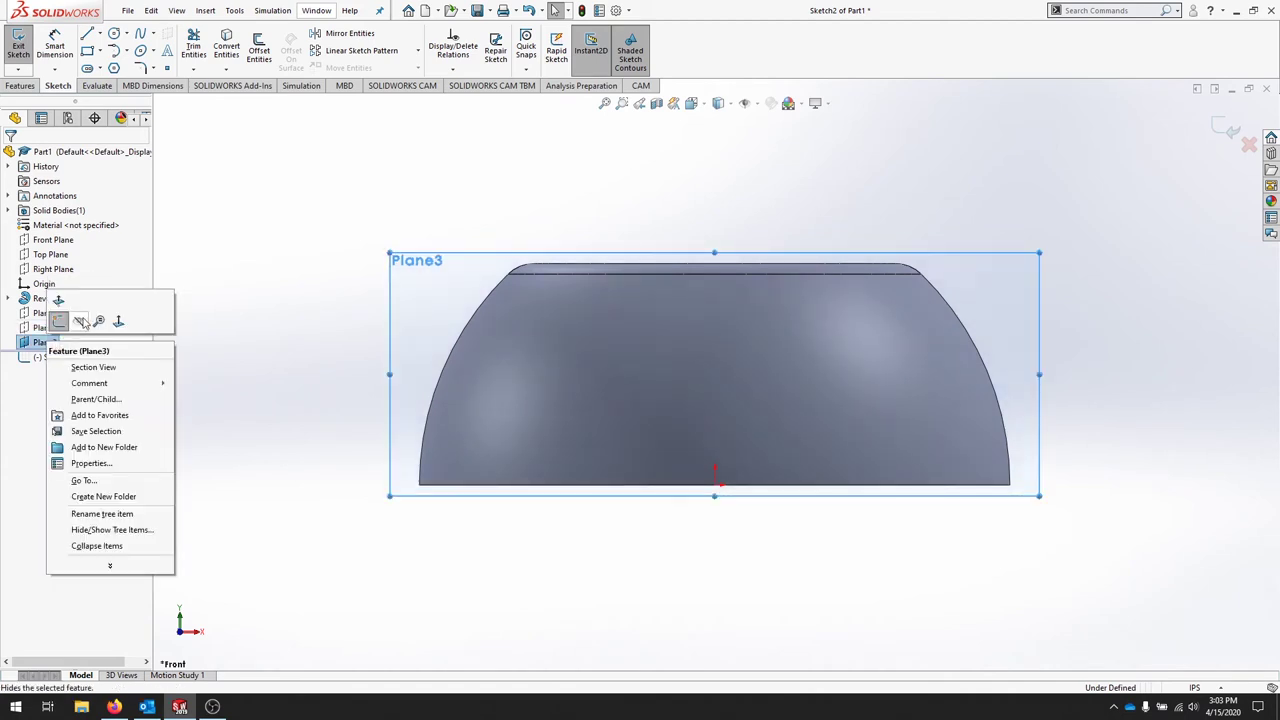
left_click(291, 366)
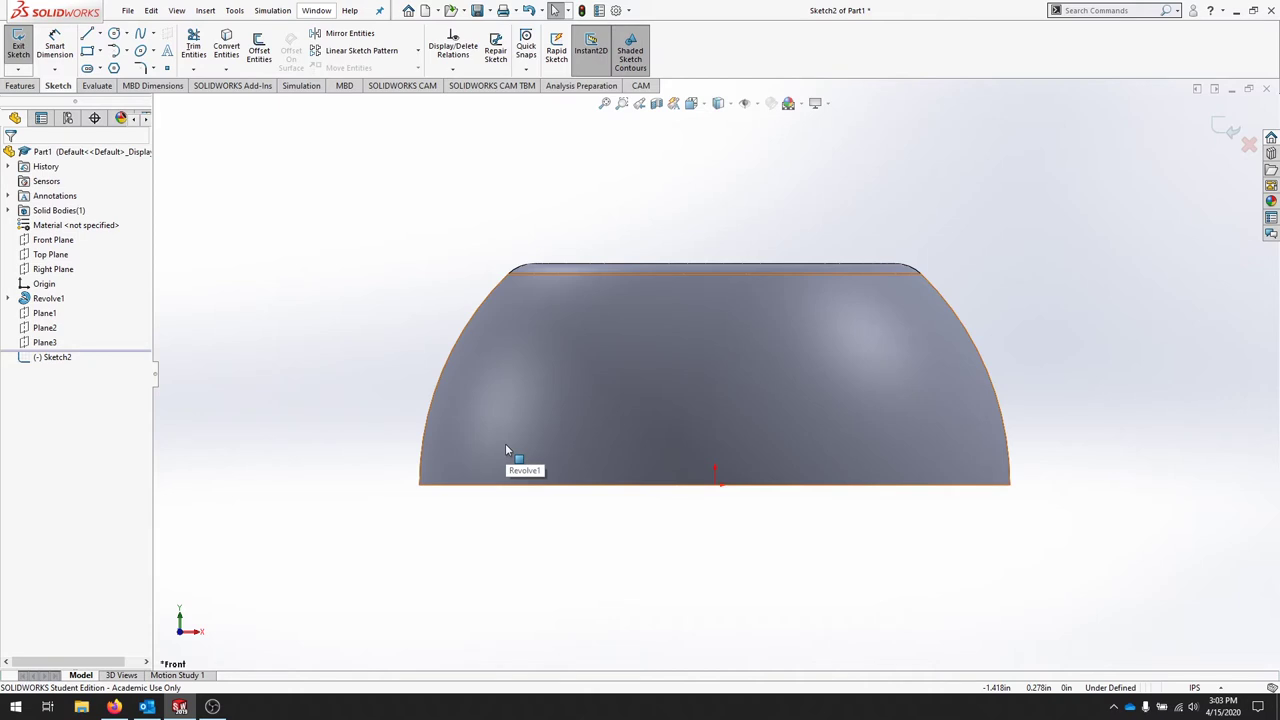
Sketch a corner rectangle starting at the origin, 0.5 in high and 1.5 in wide.
left_click(89, 51)
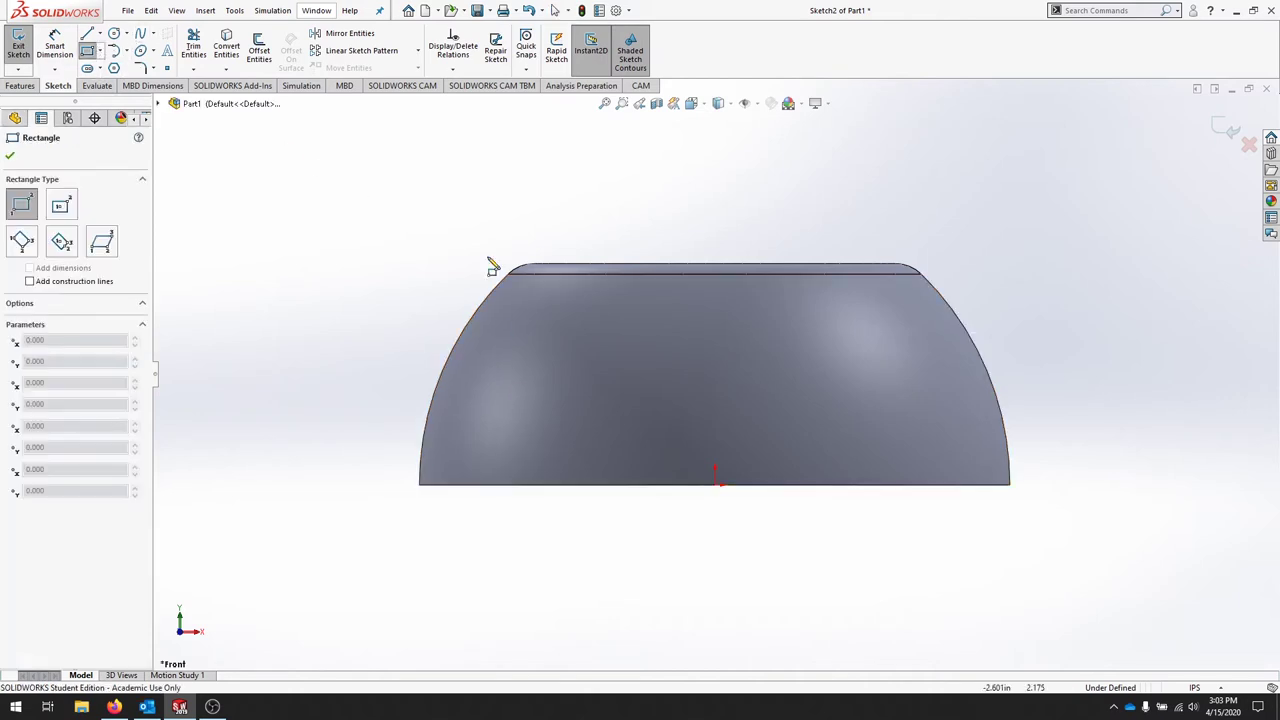
left_click(715, 484)
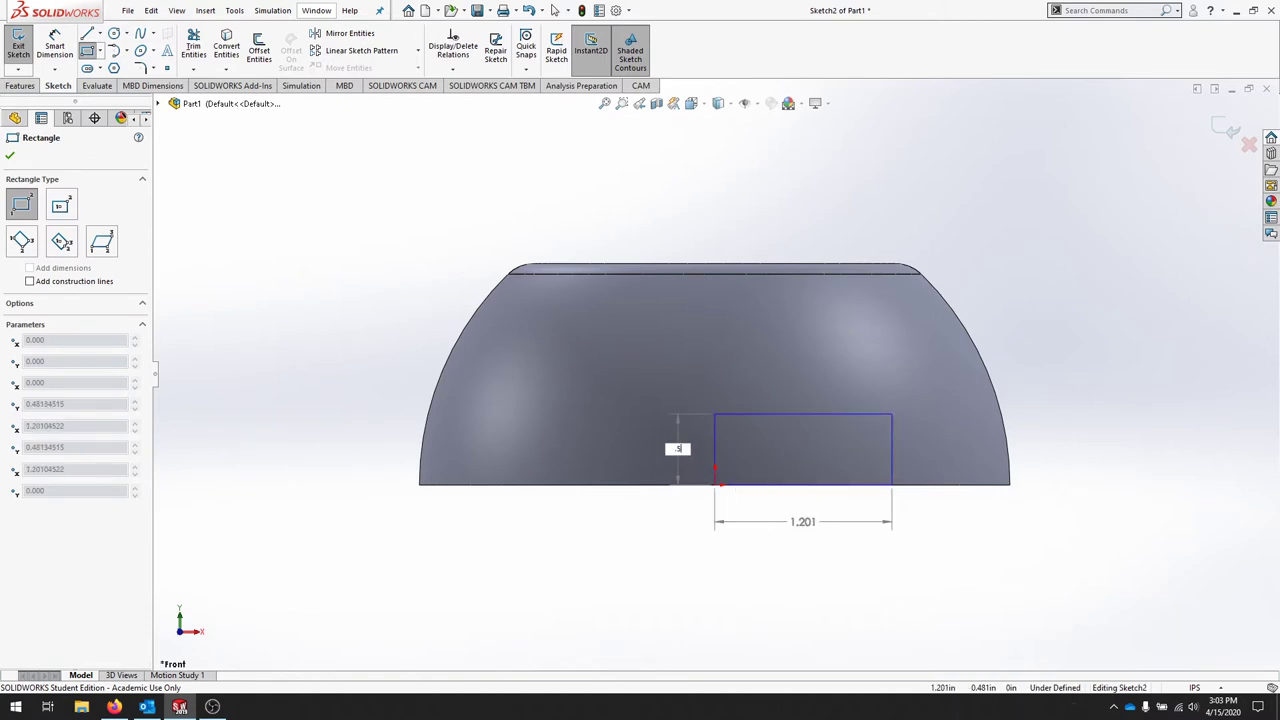
key("Tab")
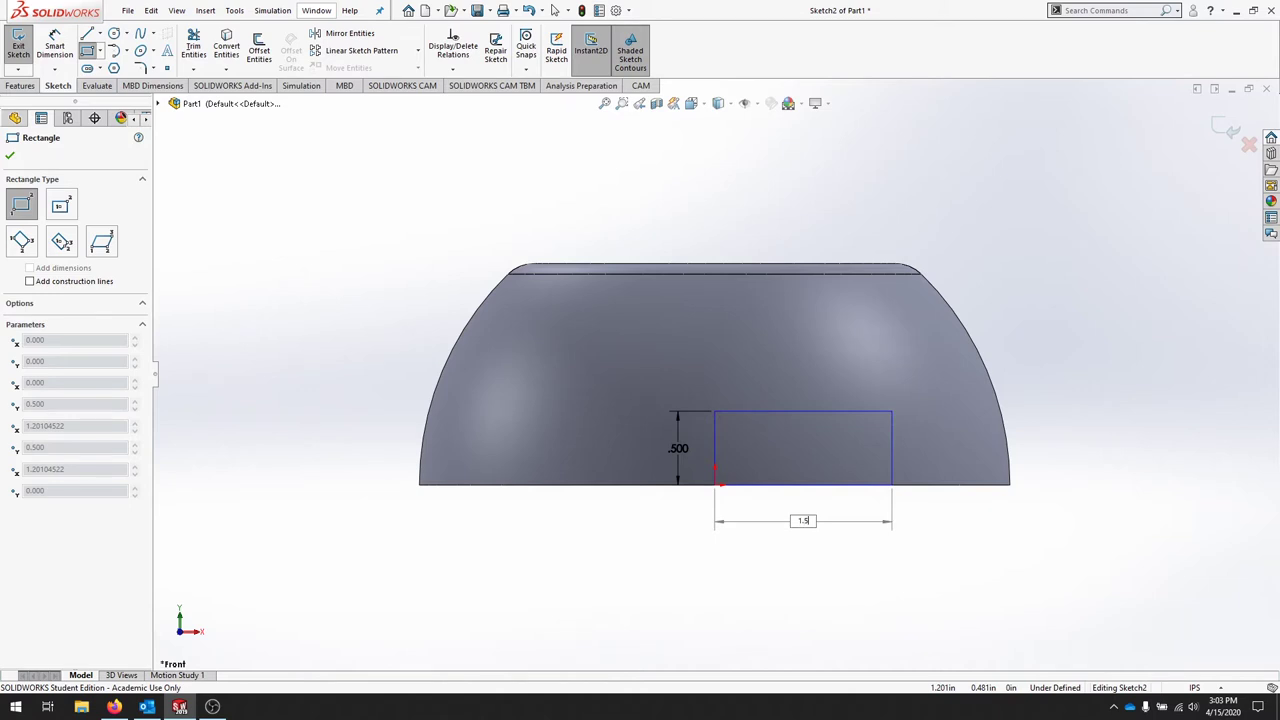
key("Return")
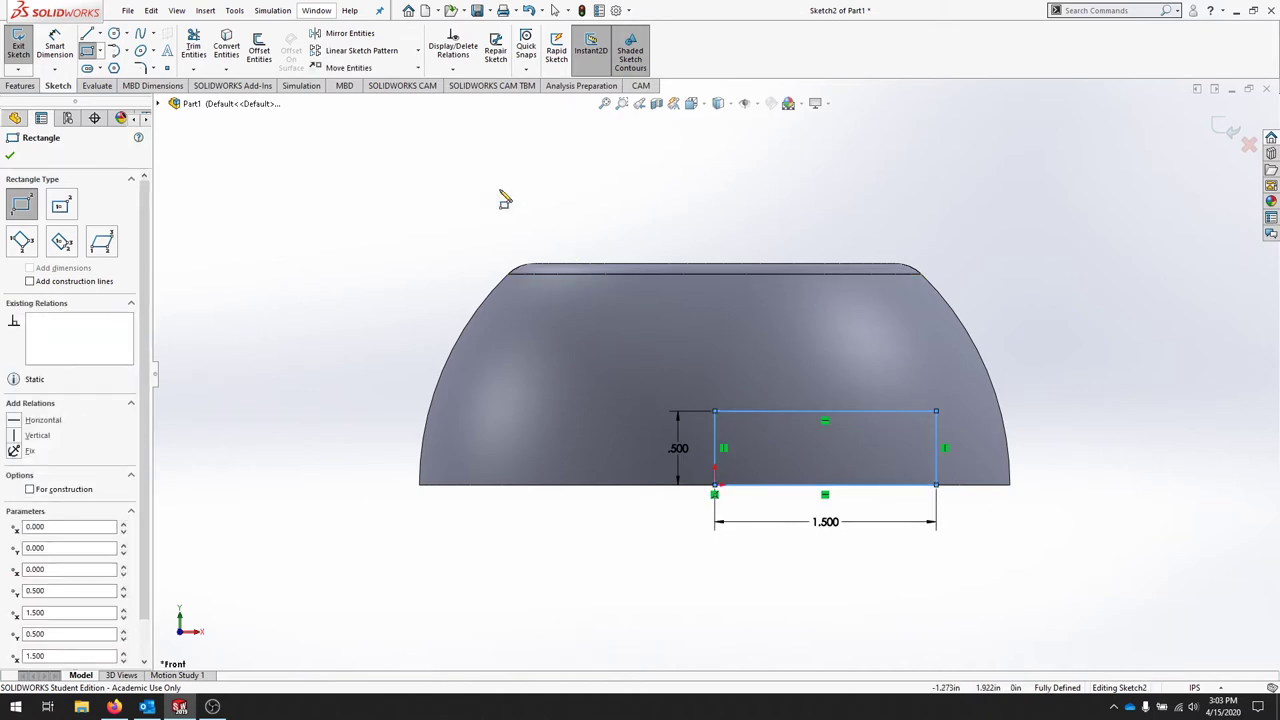
Add 0.25 in sketch fillets to the rectangle's two upper corners and exit the sketch.
left_click(143, 68)
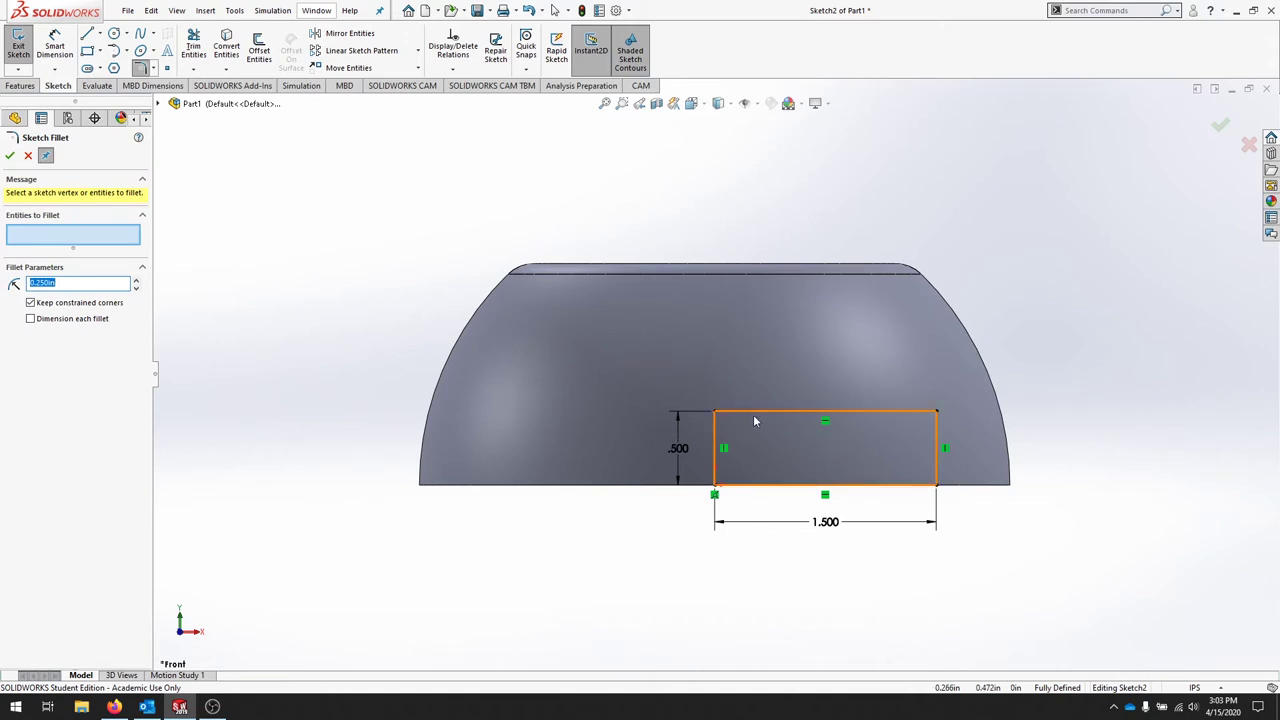
left_click(750, 412)
left_click(714, 434)
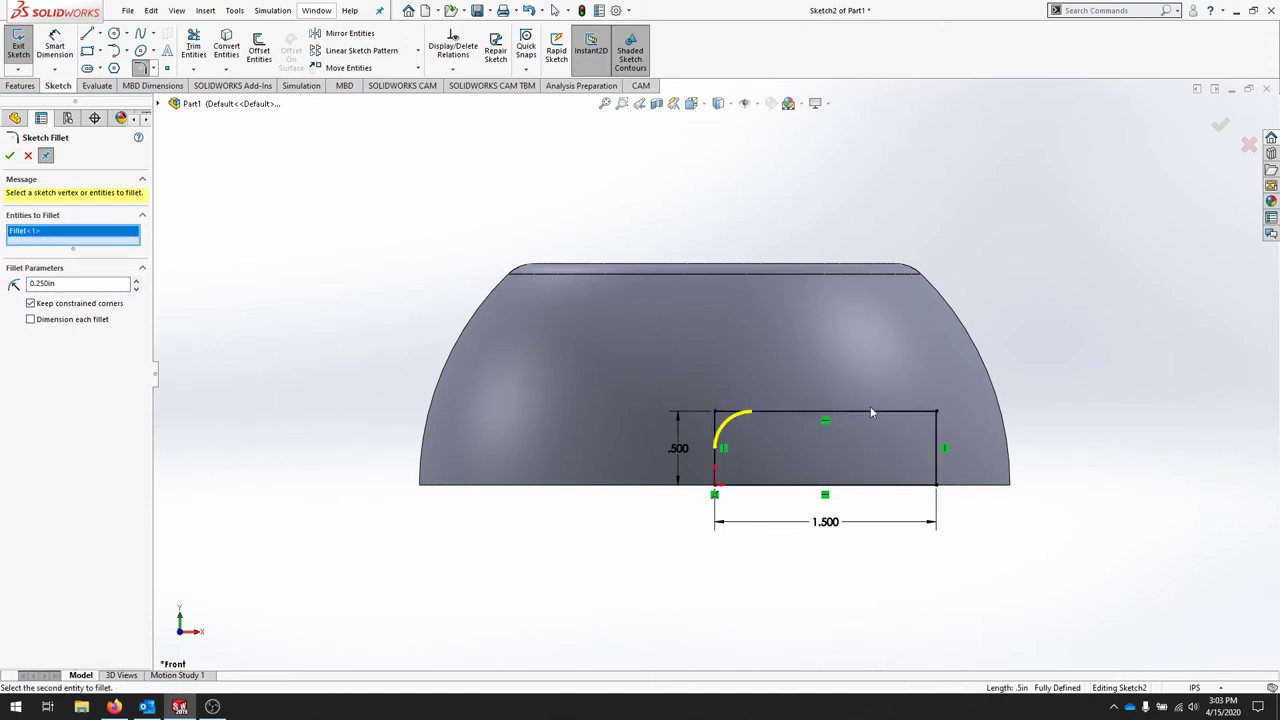
left_click(938, 441)
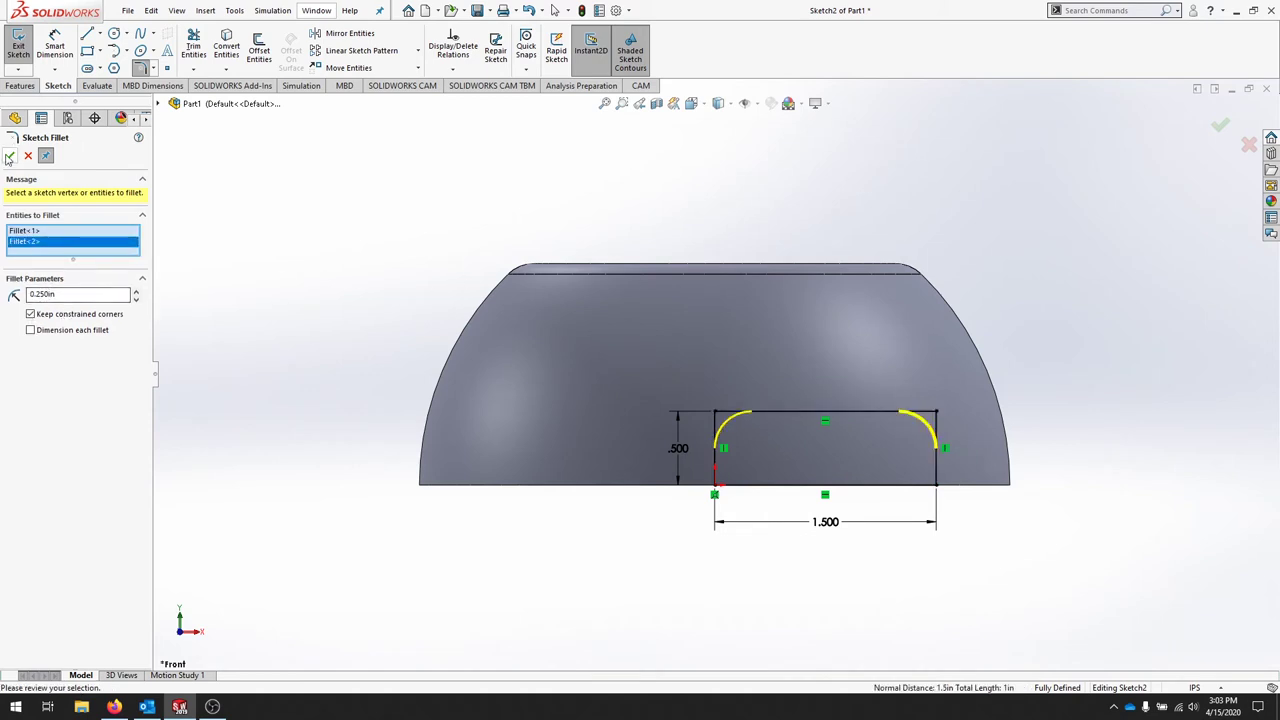
left_click(10, 155)
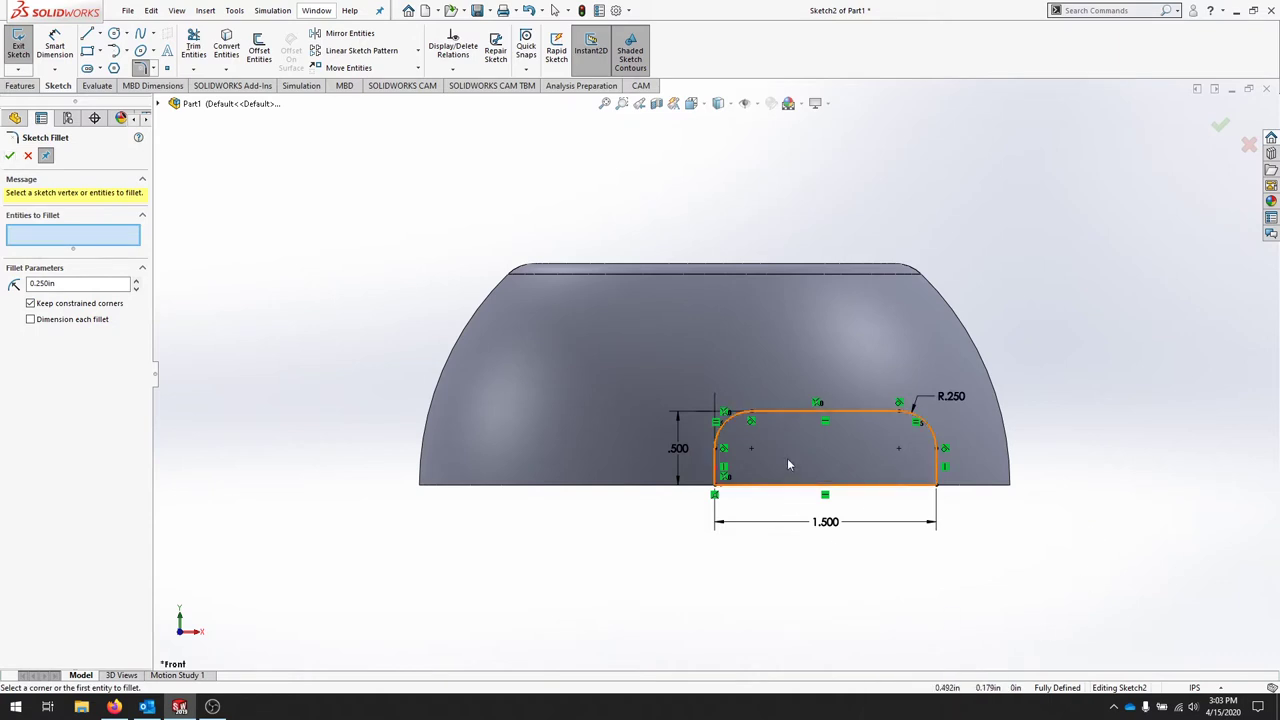
left_click(18, 45)
Change the model's display style to unshaded edges with hidden lines removed.
middle_click_drag(1138, 367, 1089, 354)
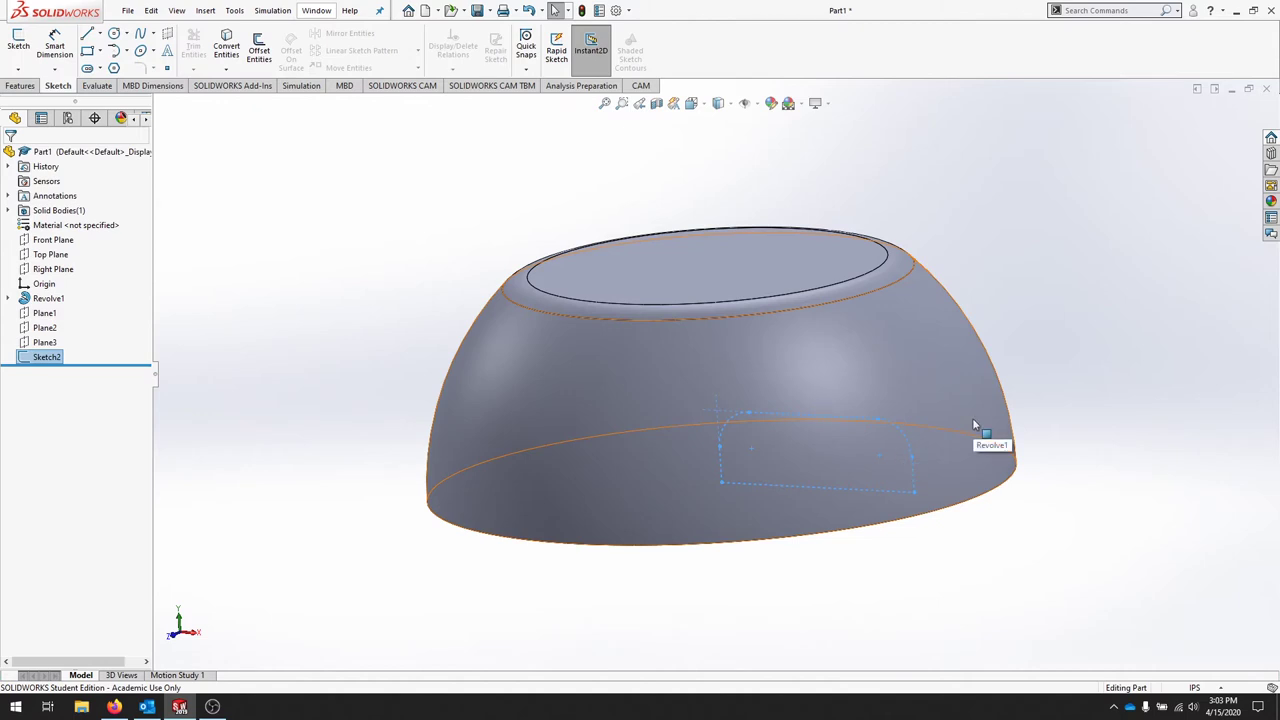
left_click(730, 106)
left_click(720, 160)
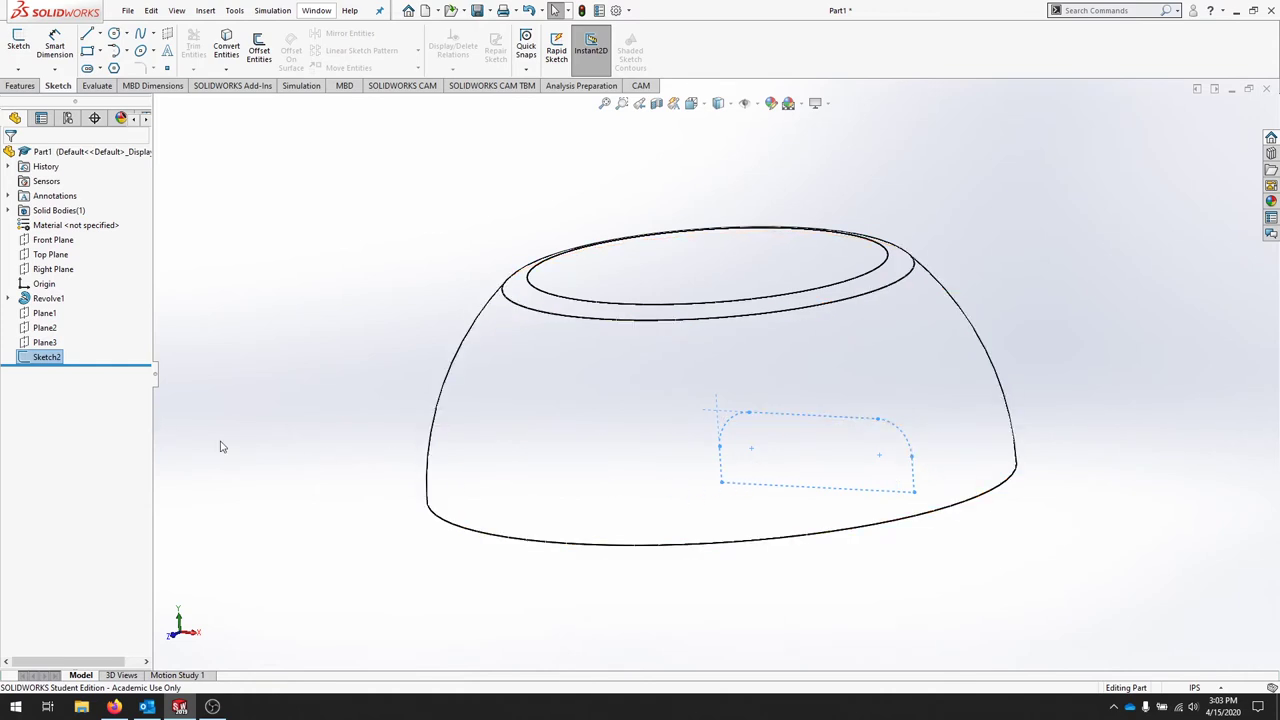
Make Plane1 visible again and start a new sketch on it.
left_click(45, 314)
right_click(45, 318)
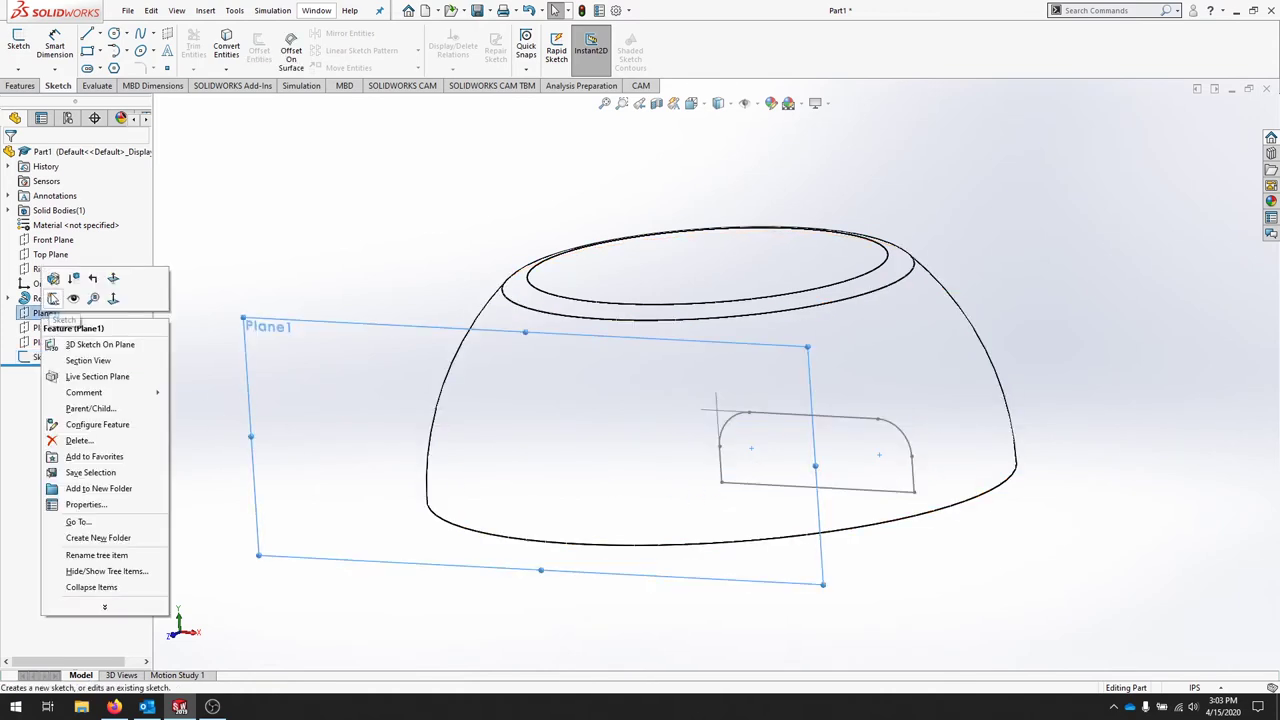
left_click(74, 301)
left_click(257, 244)
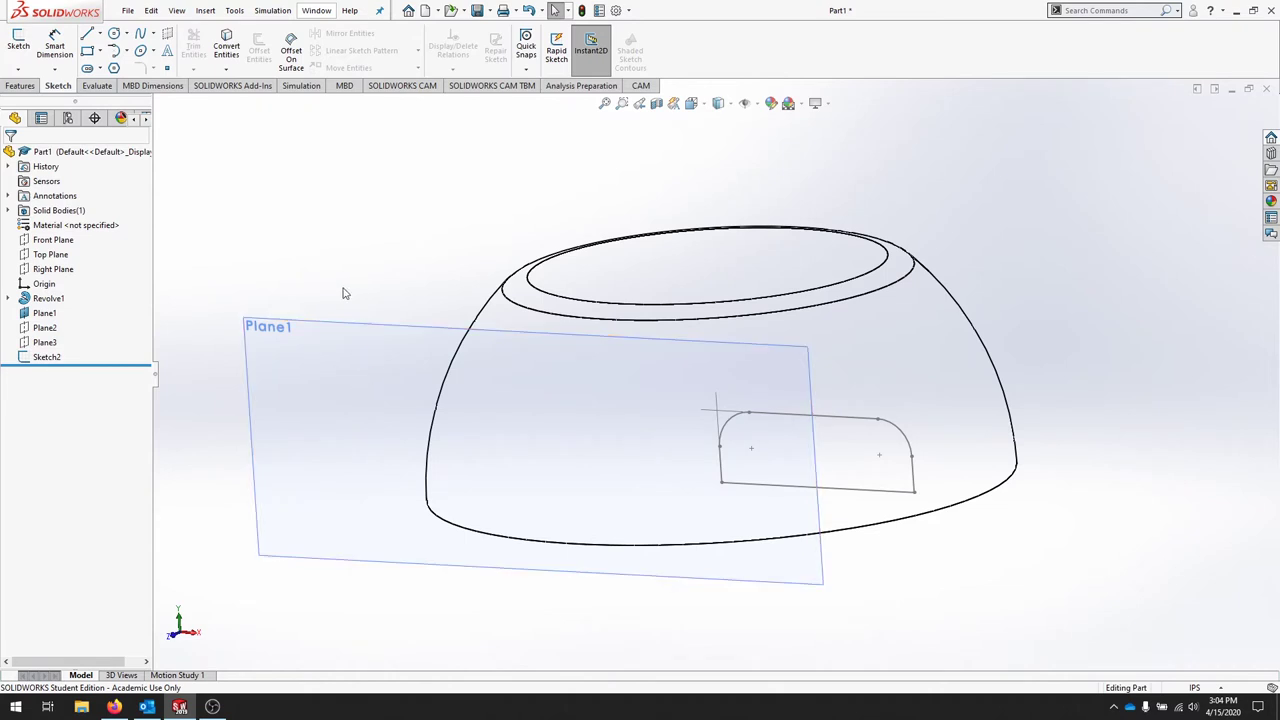
left_click(18, 42)
left_click(375, 450)
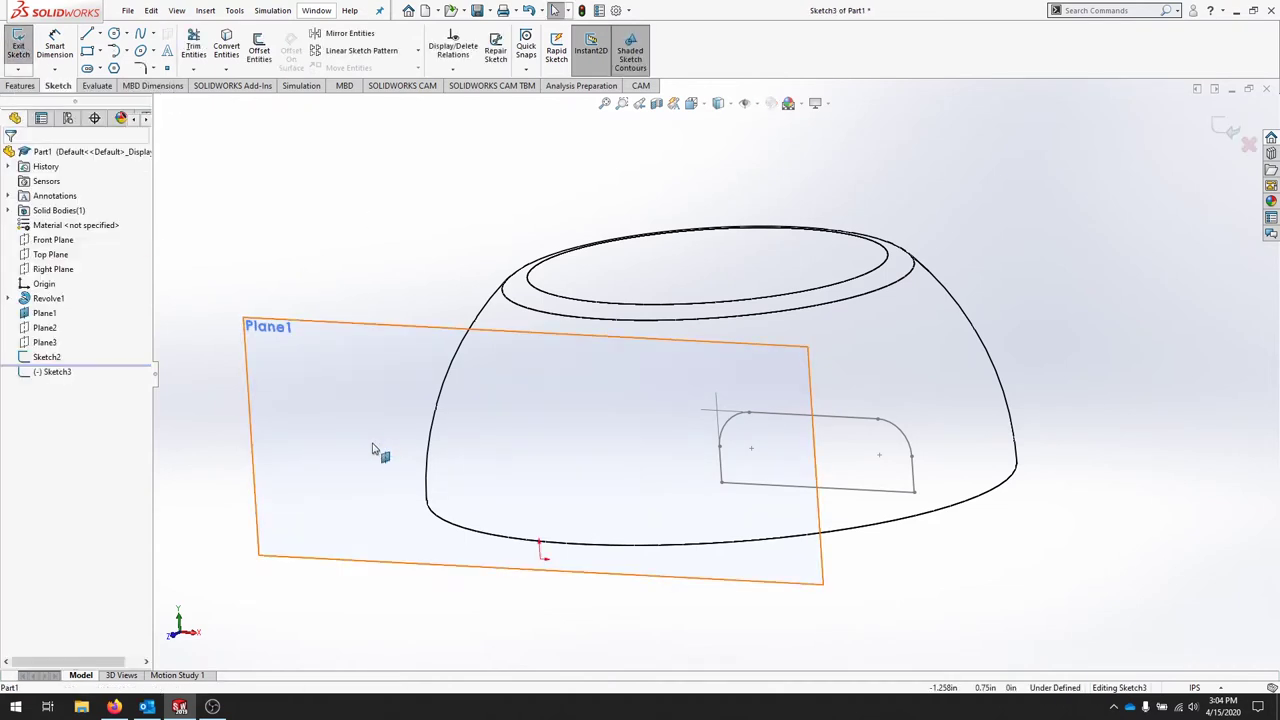
Sketch a corner rectangle on Plane1 from the existing profile's lower-right corner, about 1.21 in wide and 0.36 in high, viewed normal to the sketch.
right_click(61, 376)
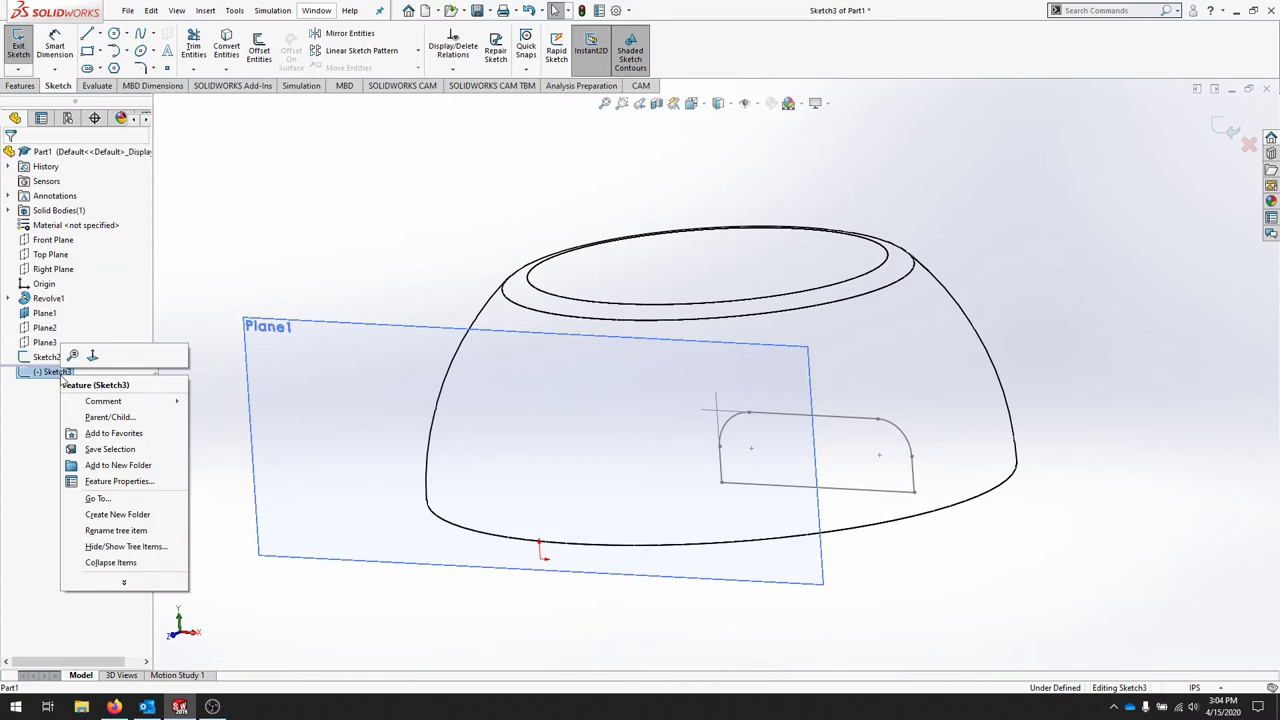
left_click(92, 356)
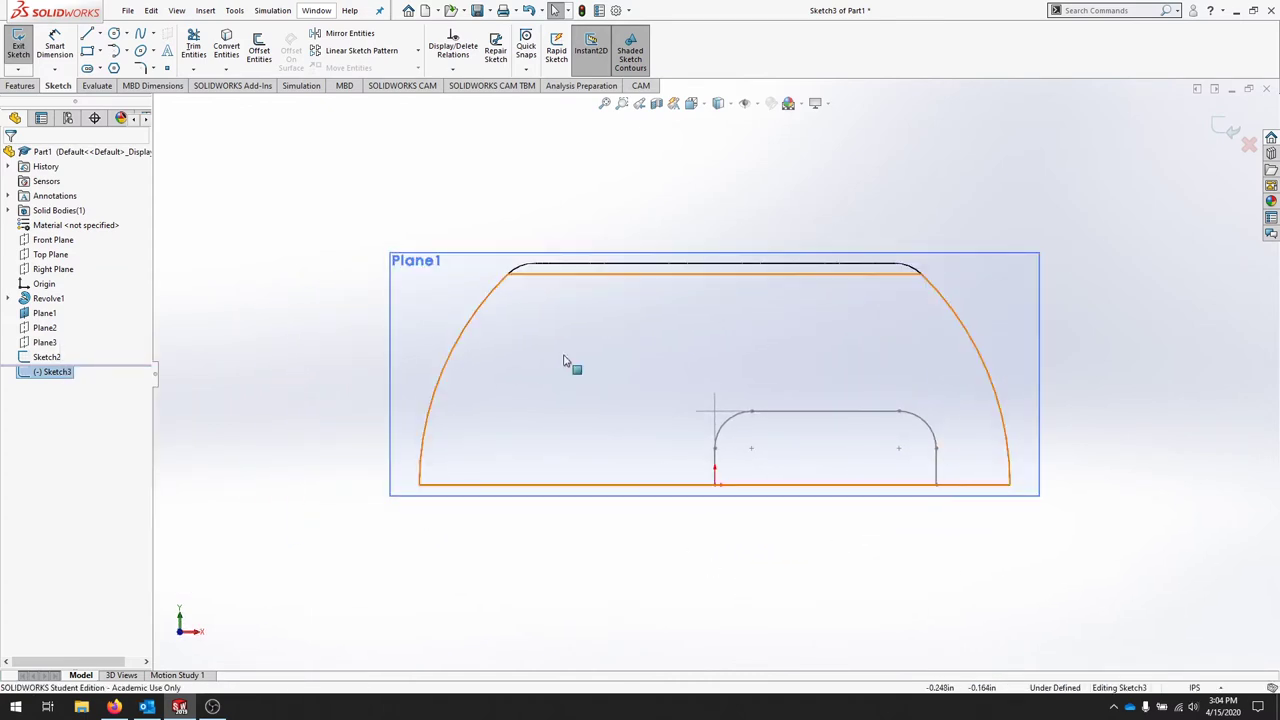
left_click(88, 50)
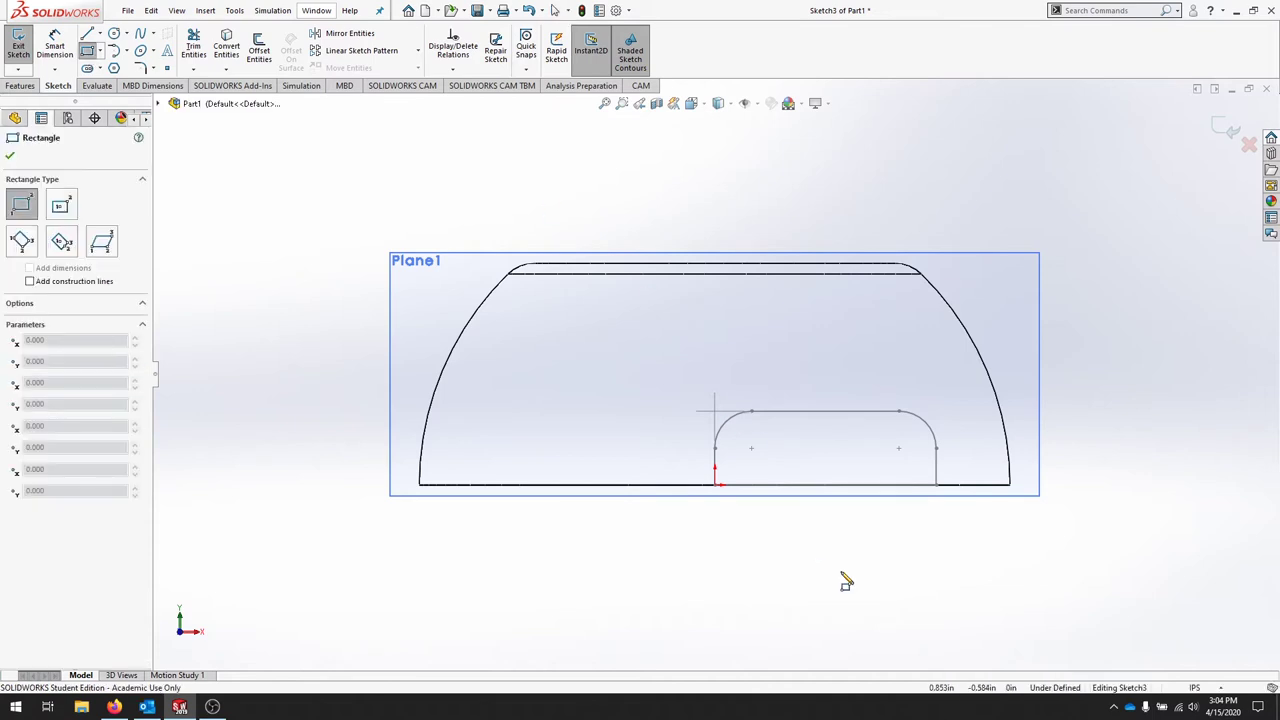
left_click(938, 487)
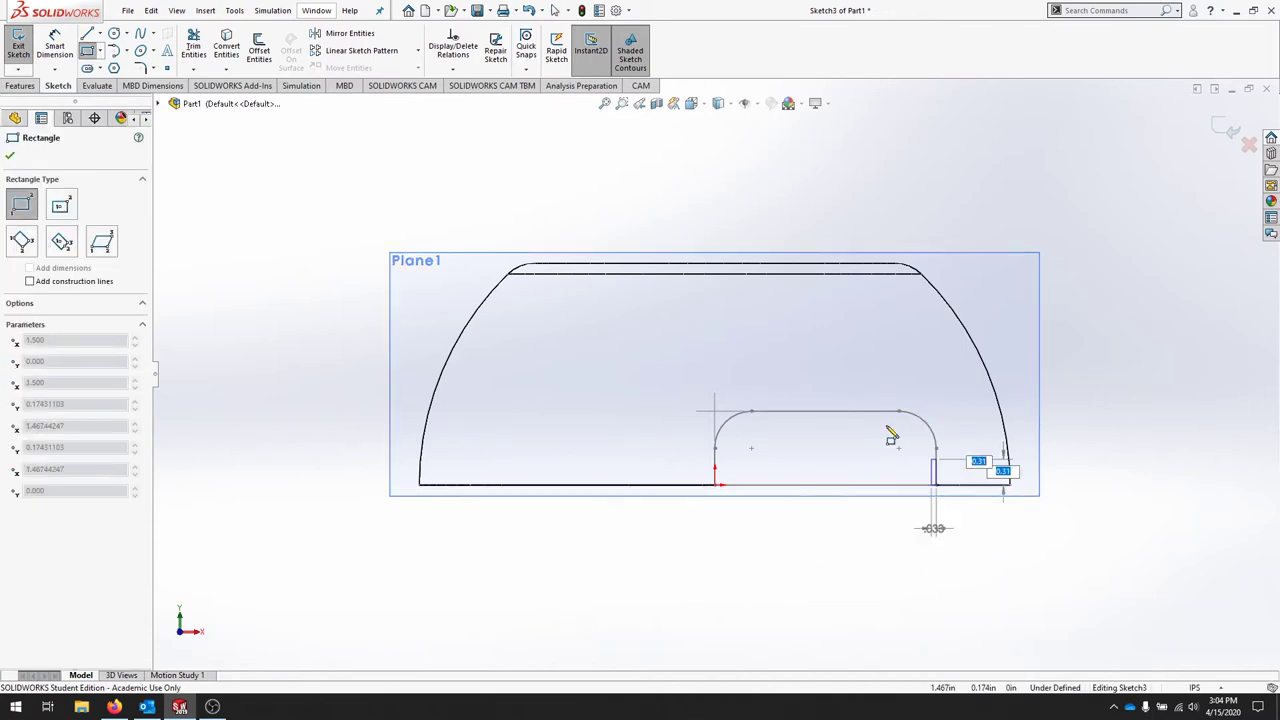
left_click(758, 433)
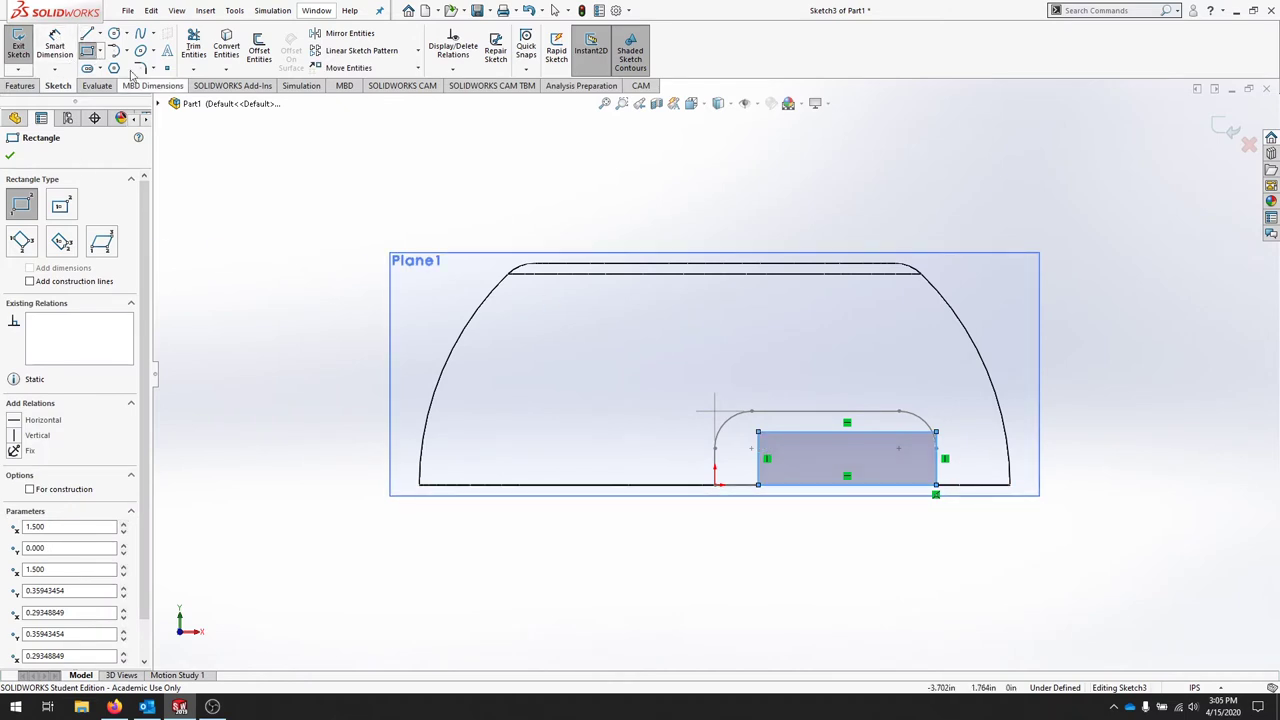
Dimension the Plane1 rectangle to 0.5 in high and 1.4 in wide.
left_click(55, 45)
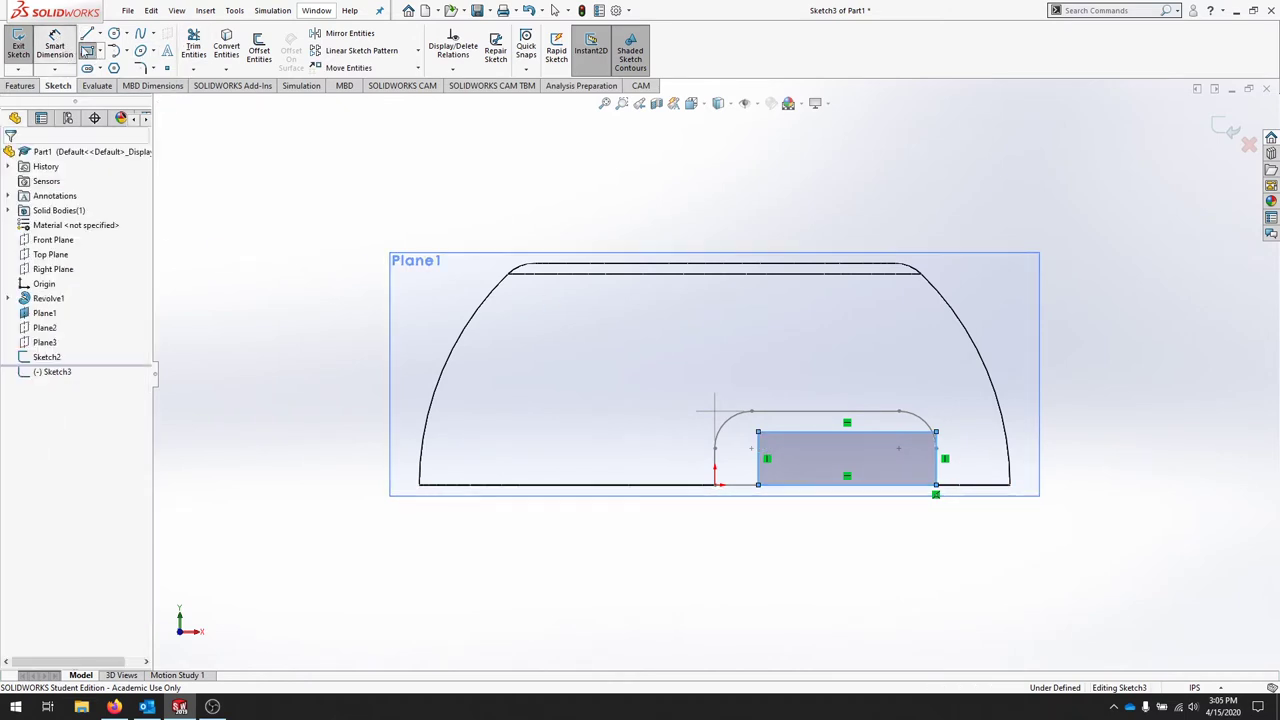
left_click(938, 466)
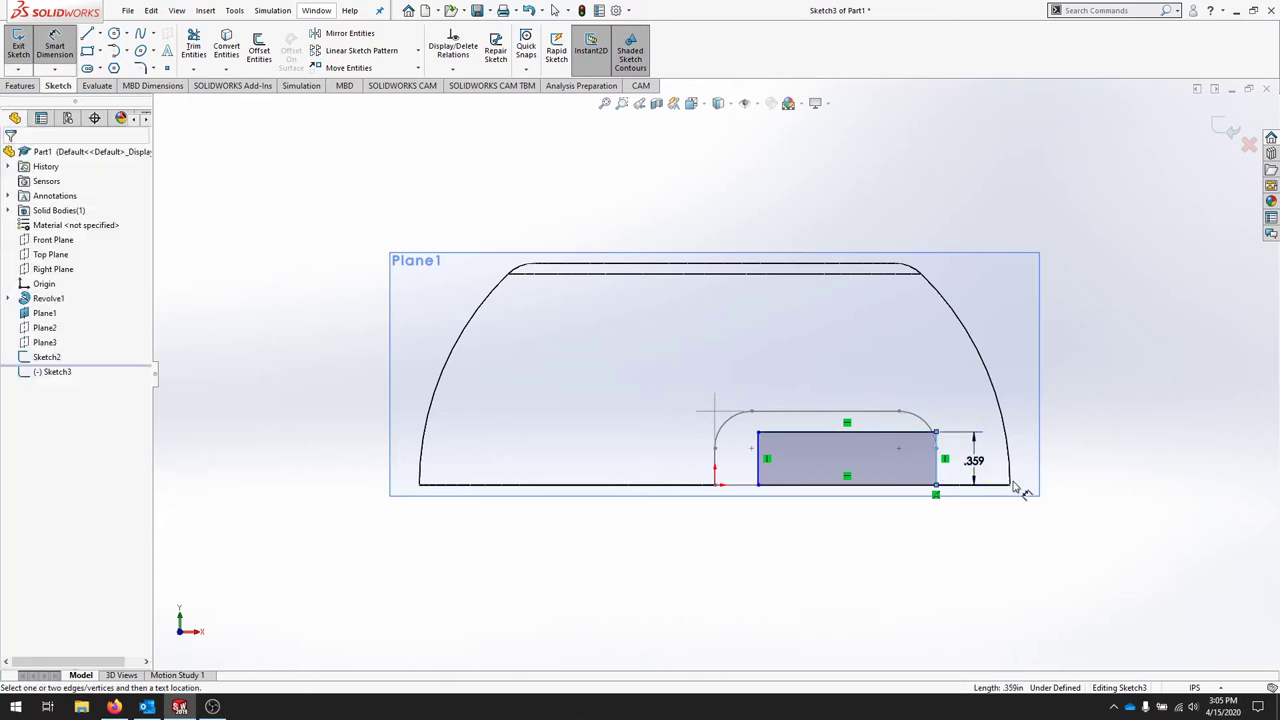
left_click(1012, 515)
type(".5")
key("Return")
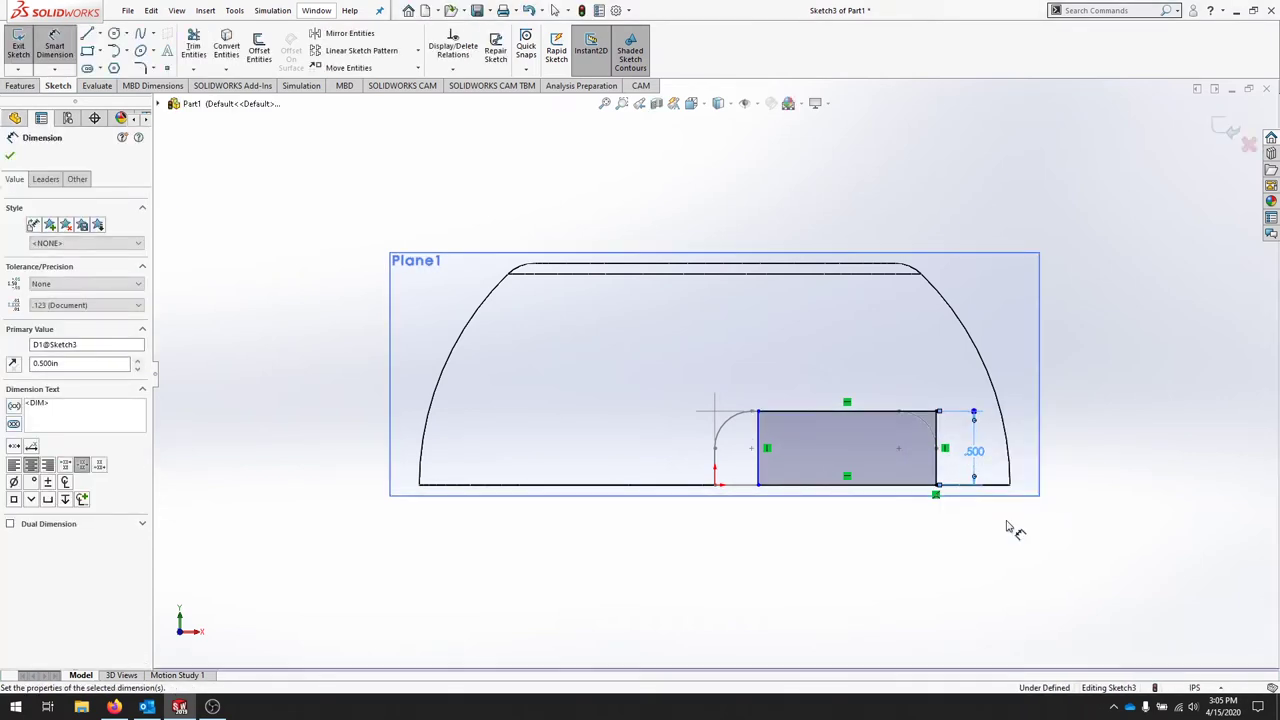
left_click(810, 410)
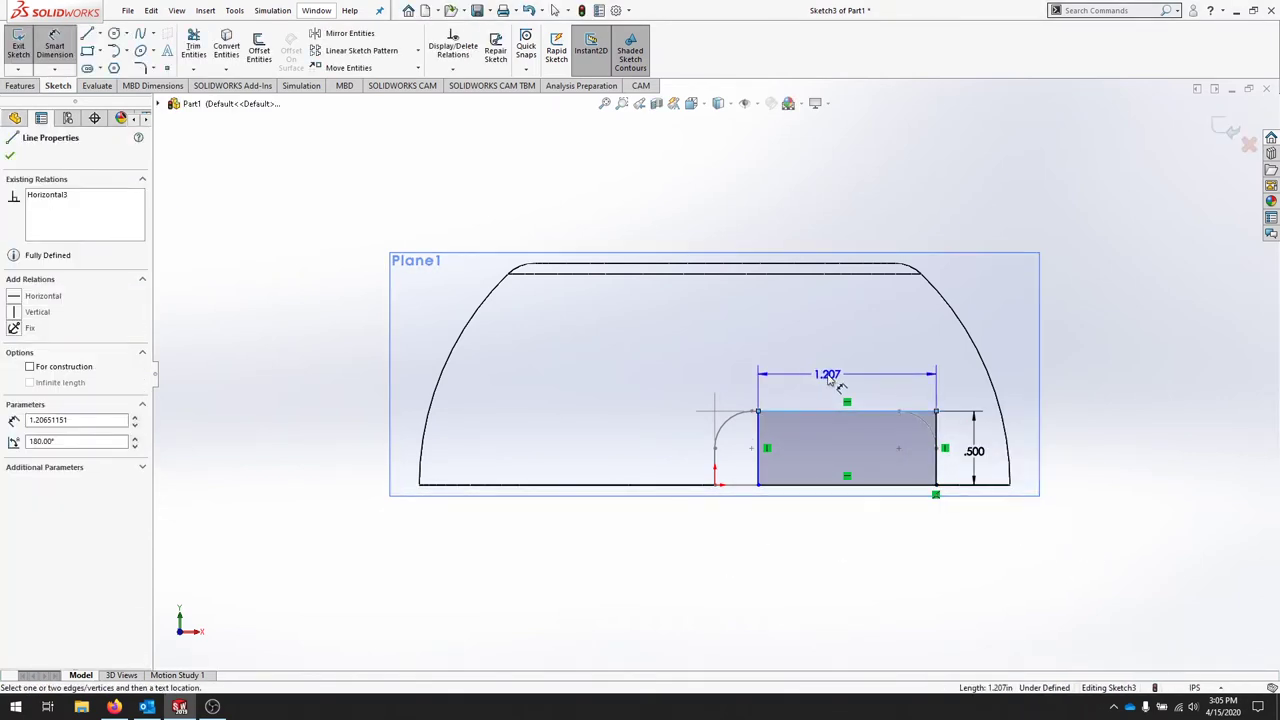
left_click(823, 368)
type("1.4")
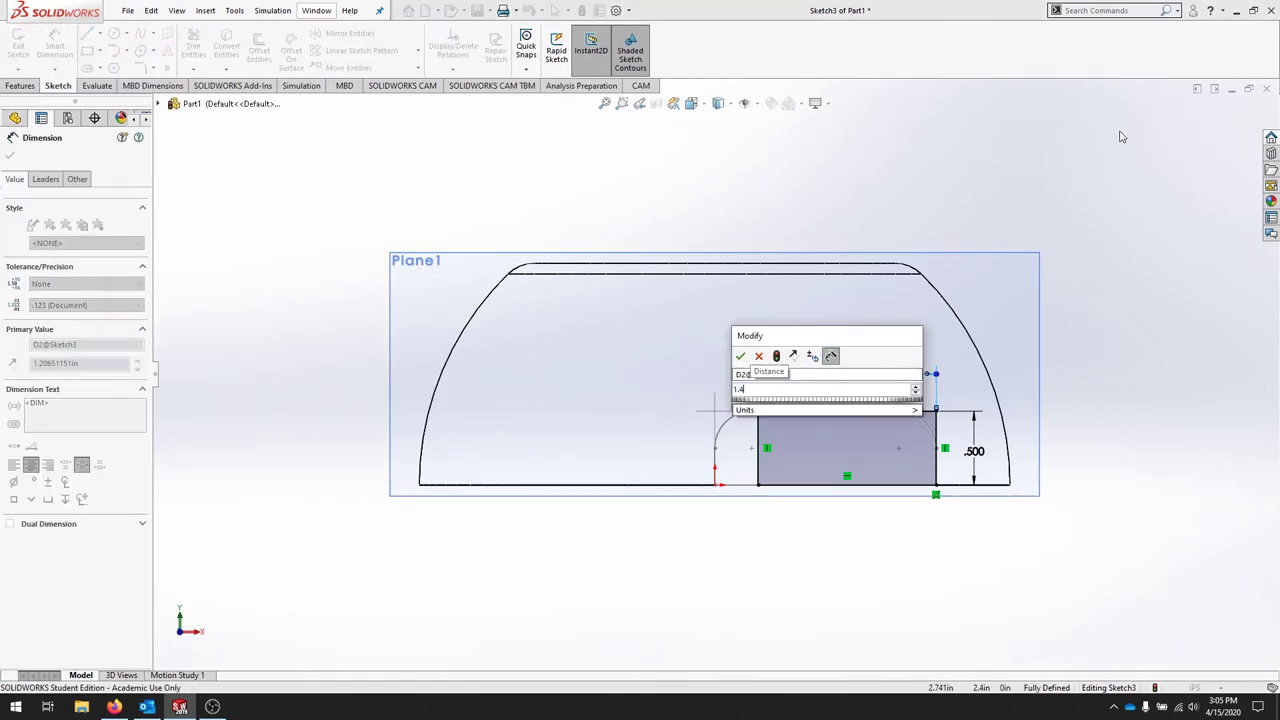
key("Return")
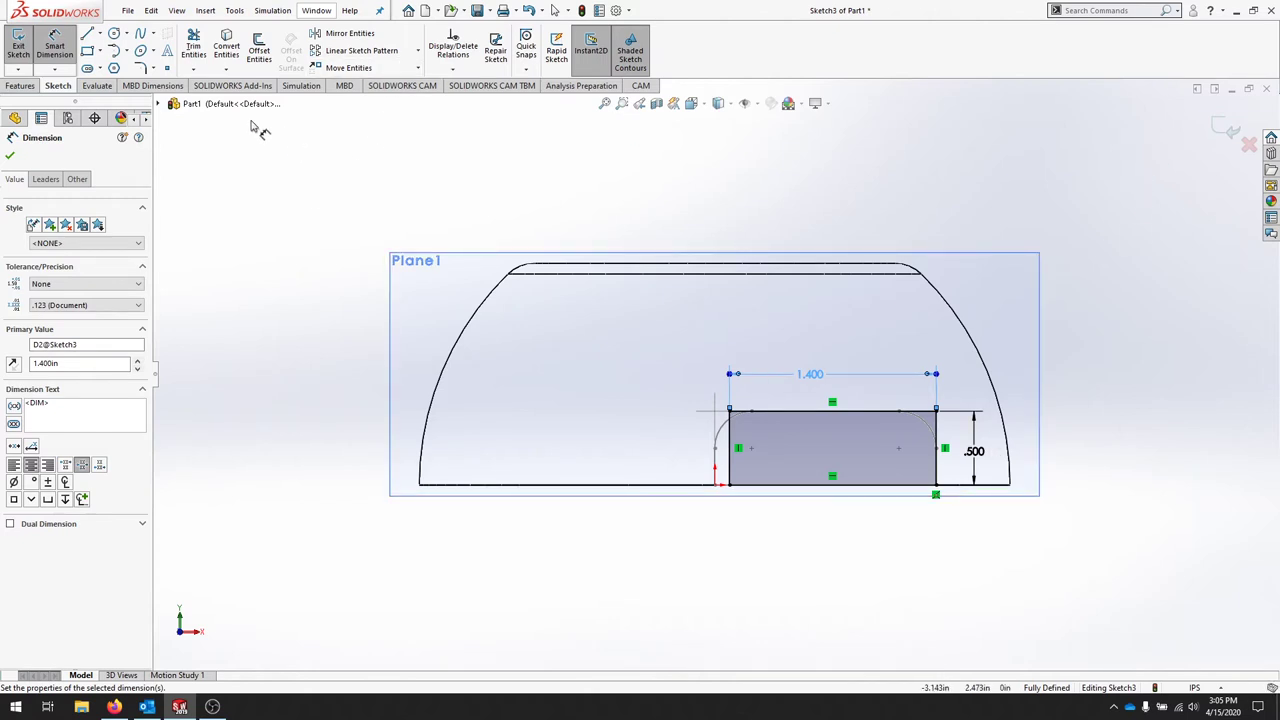
Add 0.25 in sketch fillets to the two upper corners of the 1.4 in wide rectangle and exit the sketch.
left_click(140, 67)
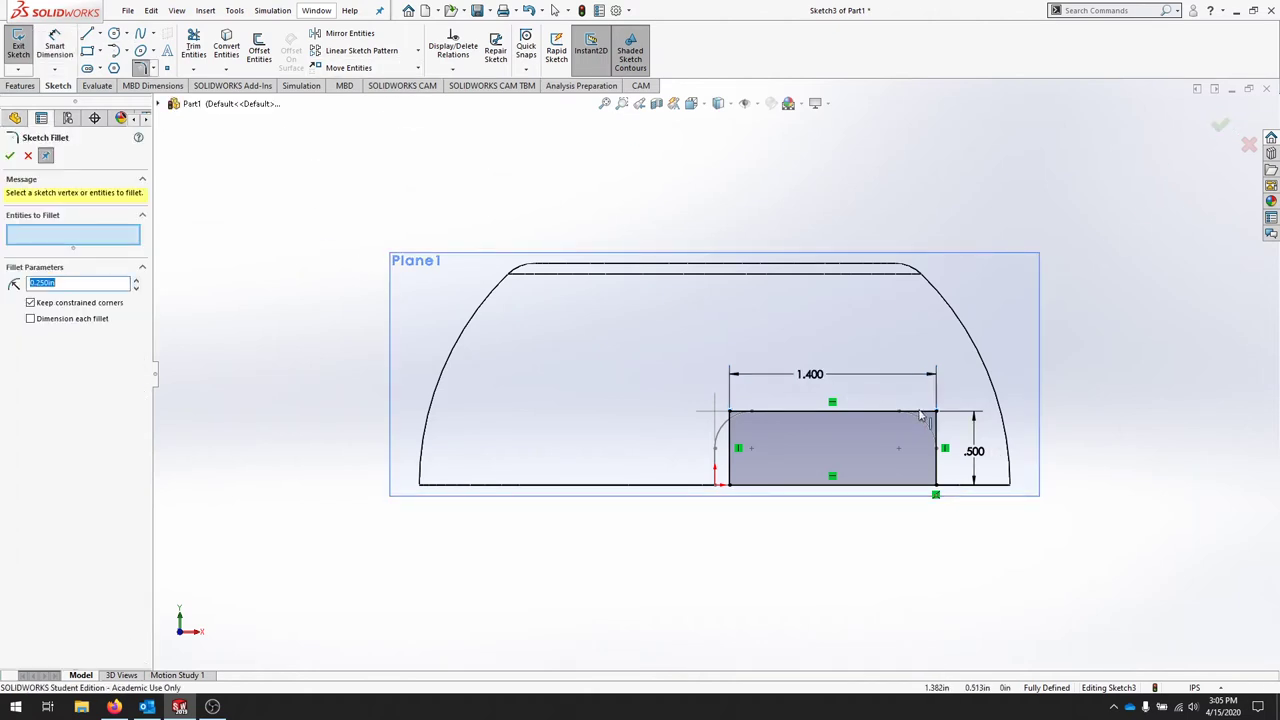
left_click(932, 414)
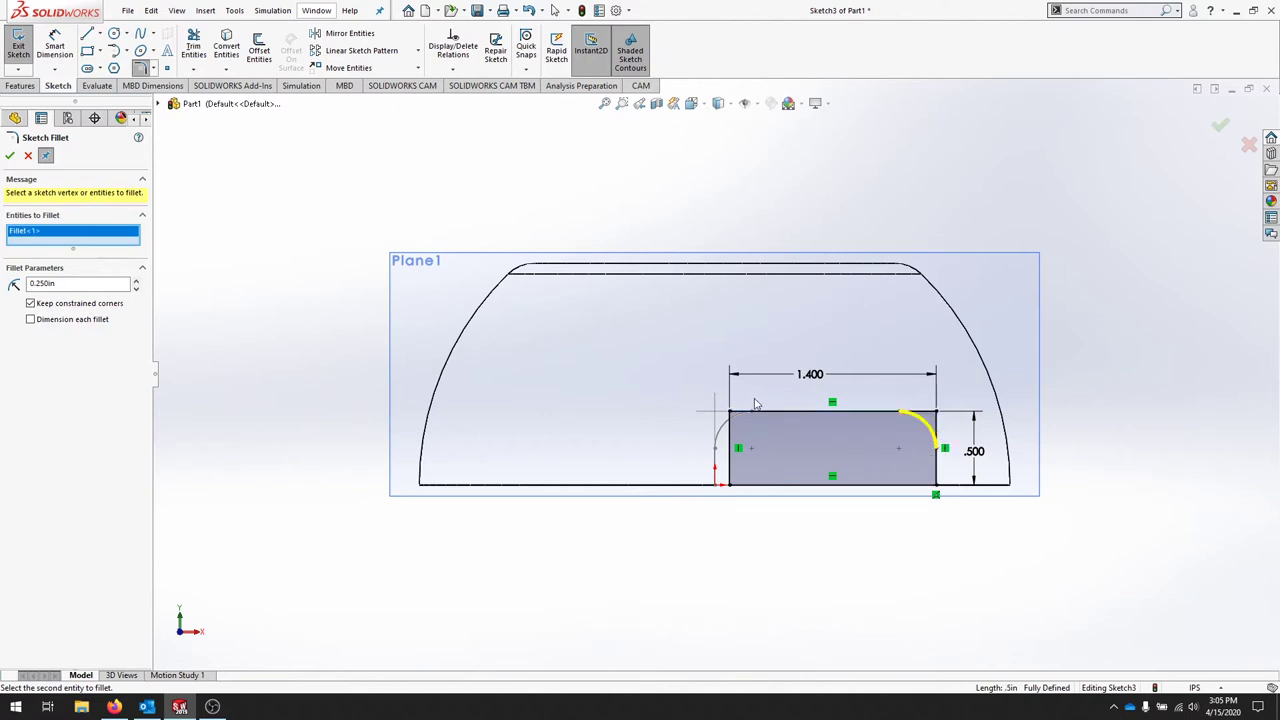
left_click(736, 448)
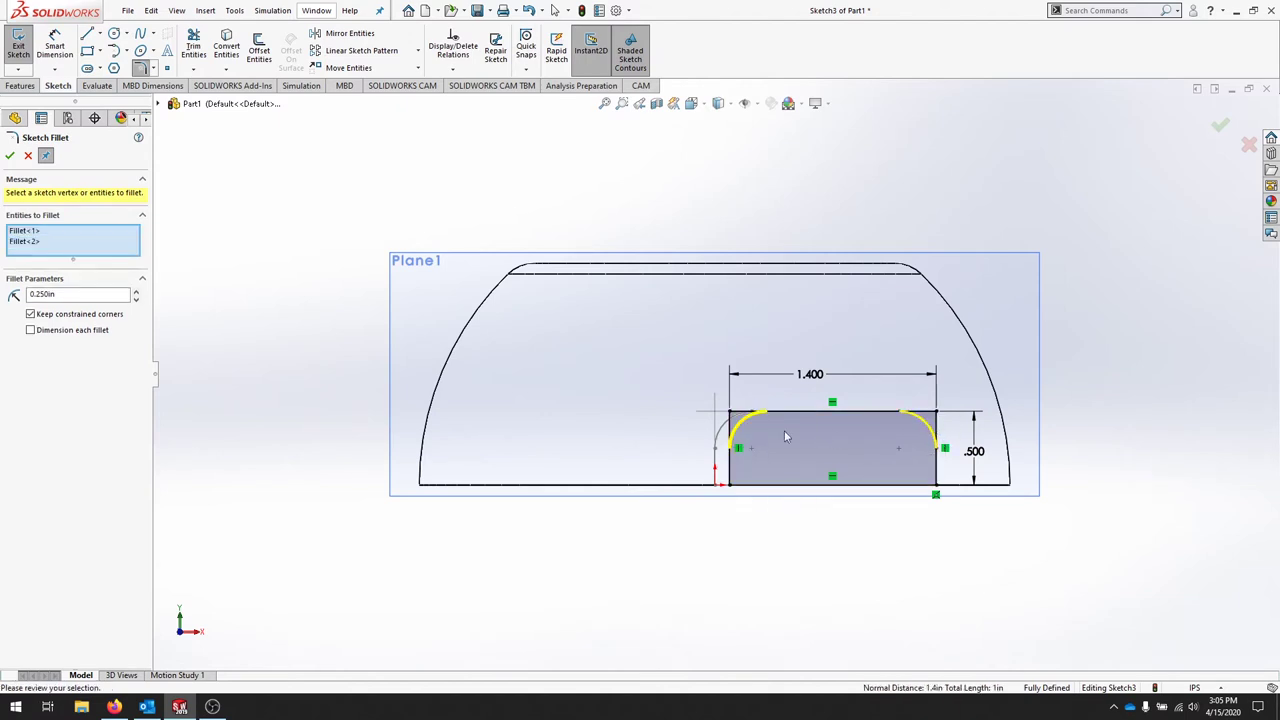
left_click(10, 156)
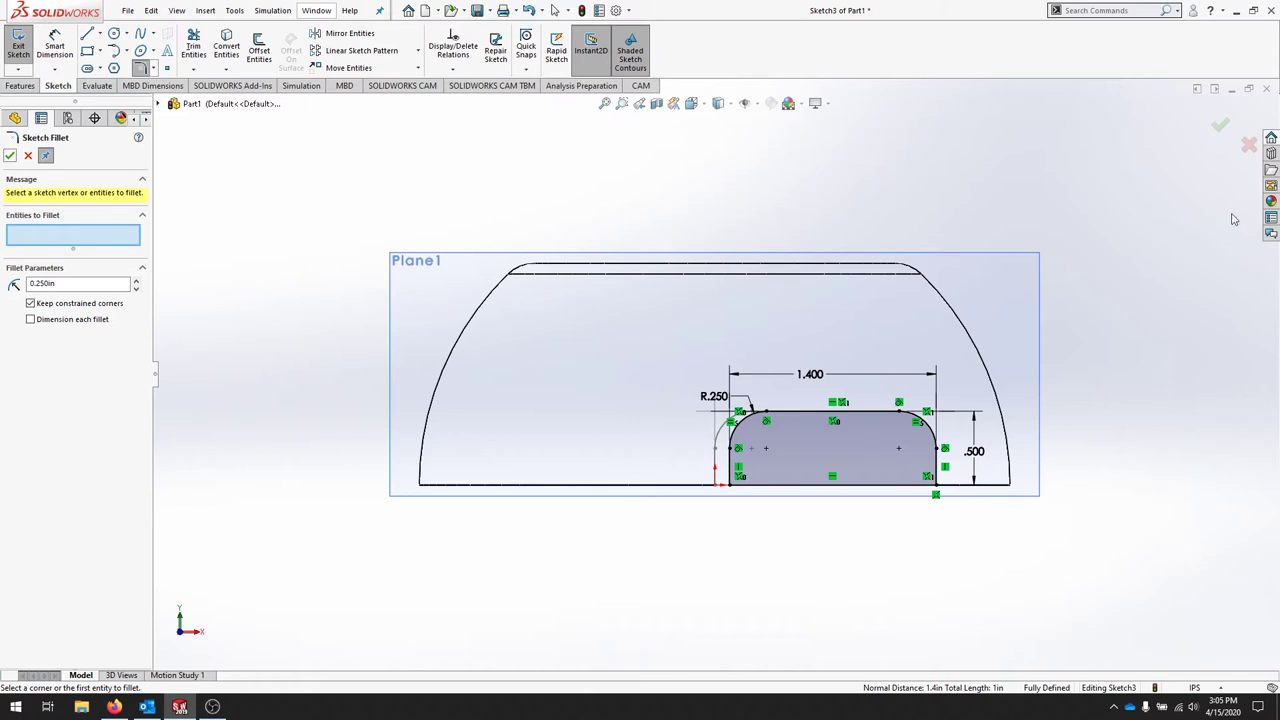
key("Escape")
left_click(18, 45)
Make Plane2 visible and start a new sketch on it.
right_click(45, 327)
key("Escape")
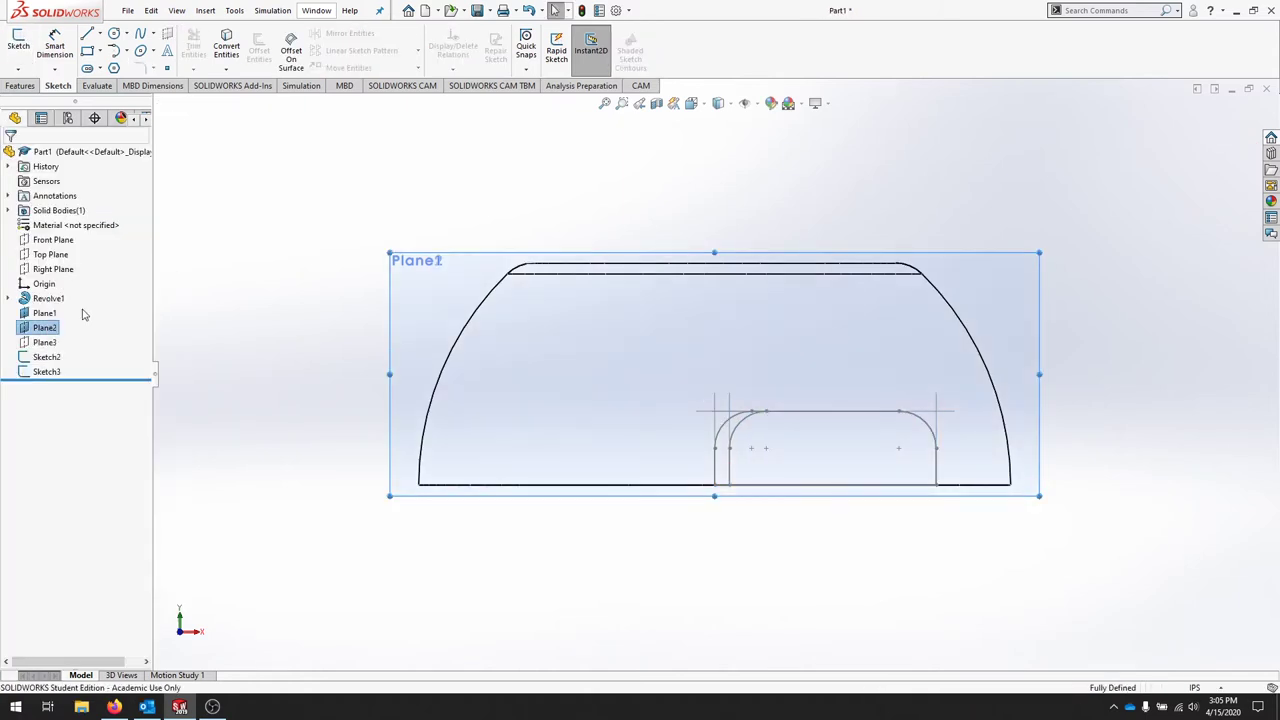
mouse_move(335, 249)
middle_mouse_down()
mouse_move(366, 186)
mouse_move(369, 283)
middle_mouse_up()
left_click(18, 45)
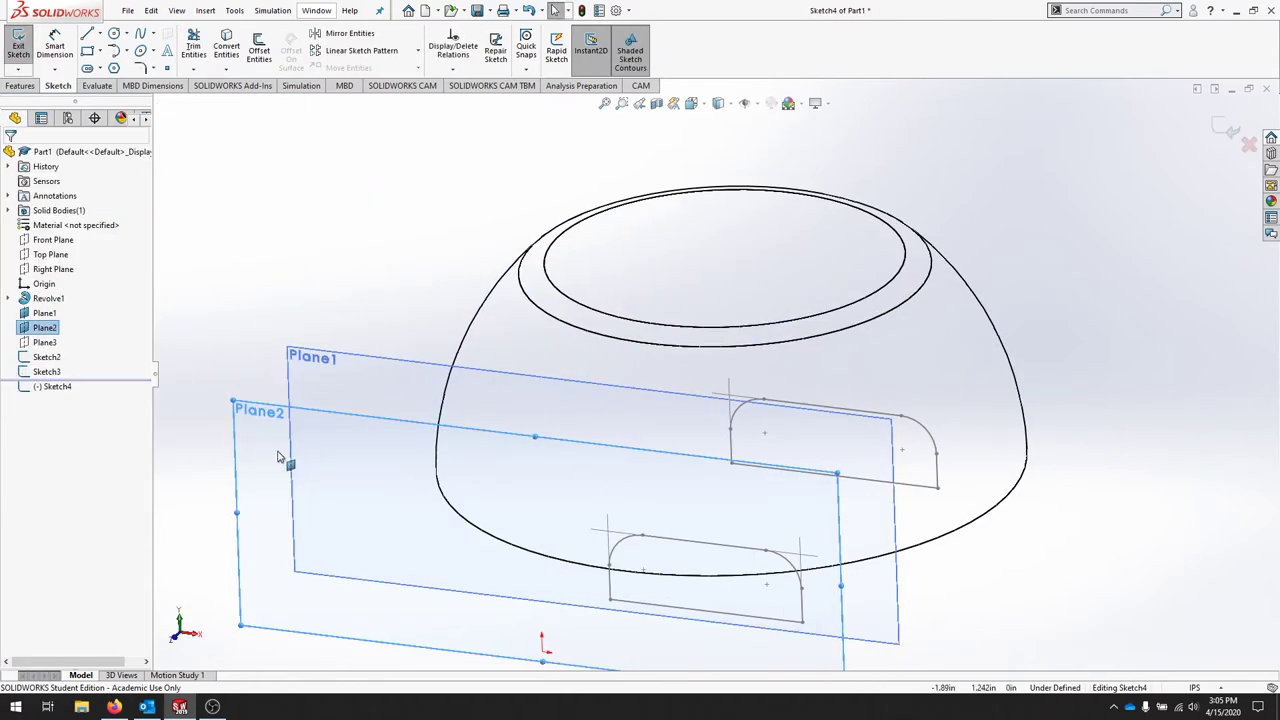
View the Plane2 sketch face-on and draw a corner rectangle about 1.06 in wide from the existing profiles' shared lower-right corner.
right_click(50, 387)
left_click(86, 377)
key("r")
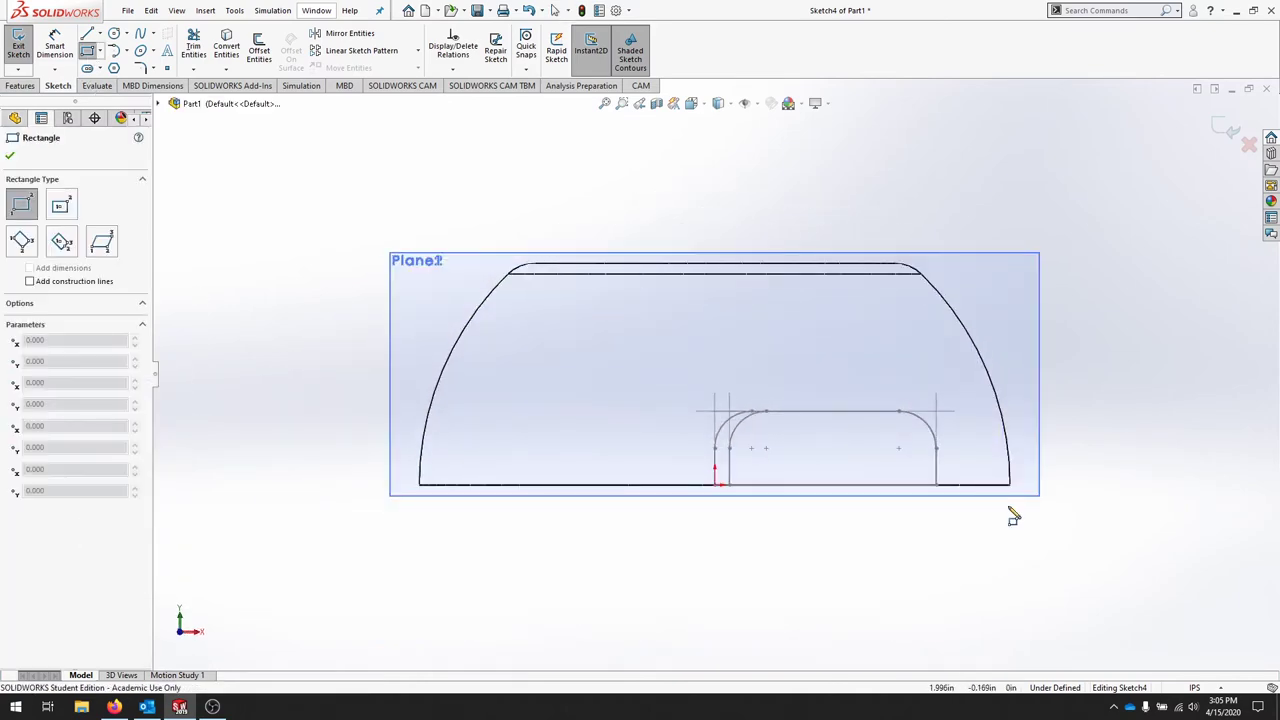
left_click(936, 484)
left_click(779, 431)
key("Escape")
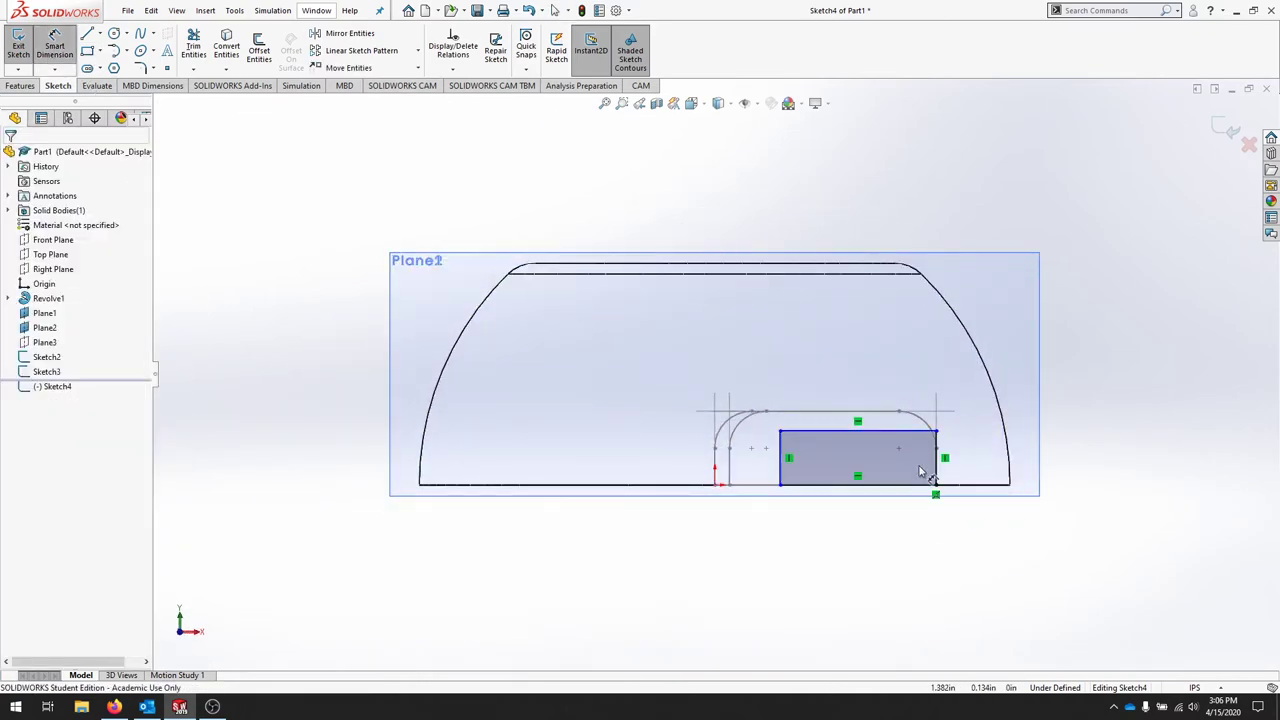
Dimension the Plane2 rectangle to 0.5 in high and 1.2 in wide.
key("d")
left_click(936, 460)
left_click(972, 452)
type(".5")
key("Return")
left_click(823, 410)
left_click(848, 272)
left_click(848, 297)
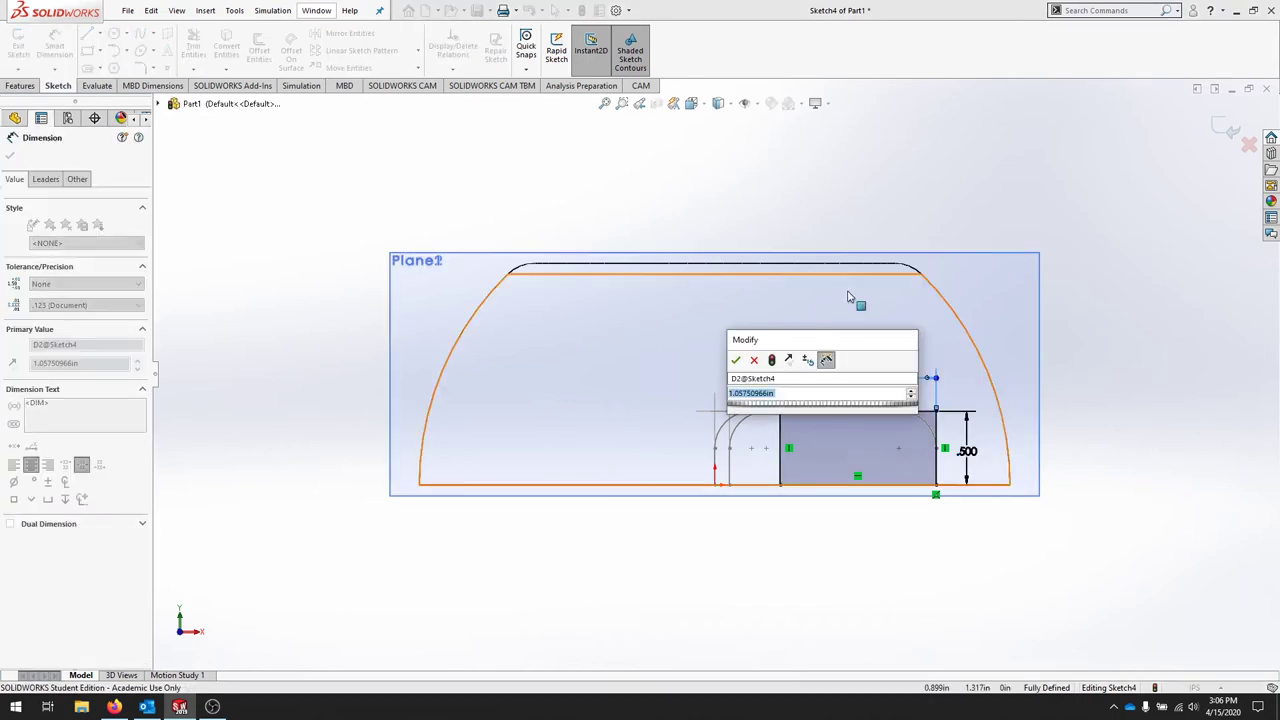
type("1.2")
key("Return")
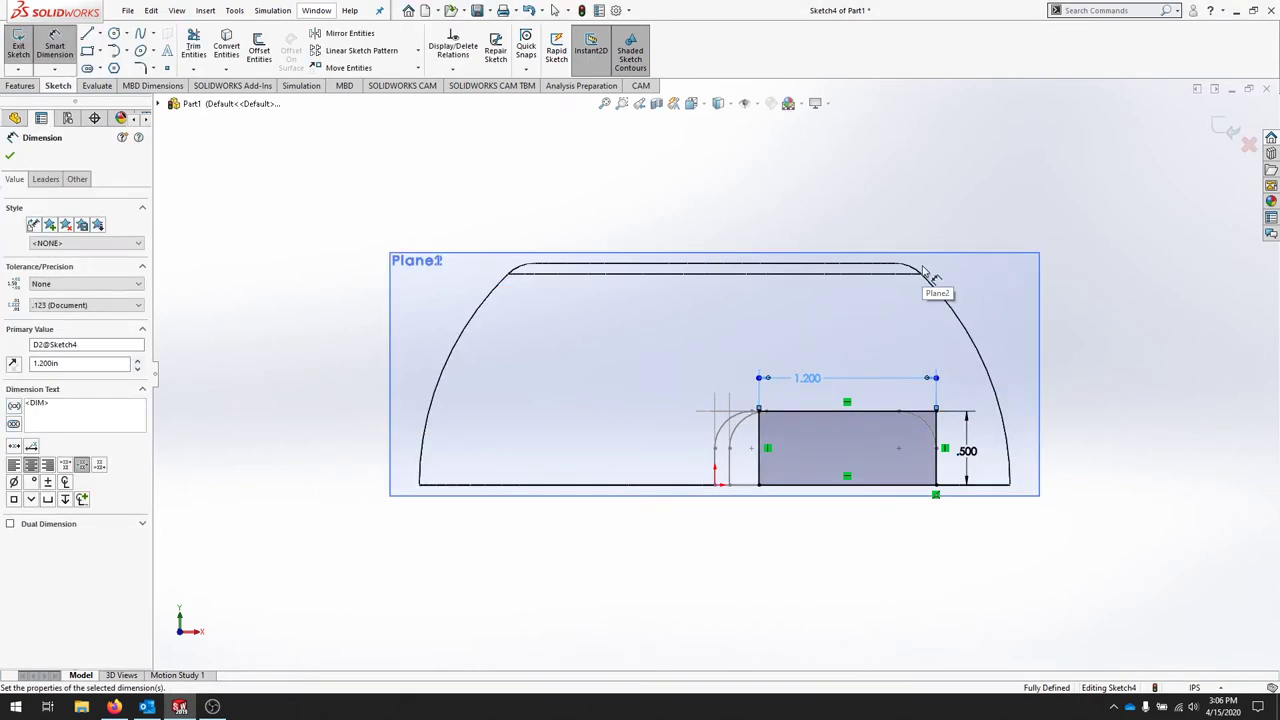
Add 0.25 in sketch fillets to the two upper corners of the 1.2 in wide rectangle and exit the sketch.
left_click(140, 67)
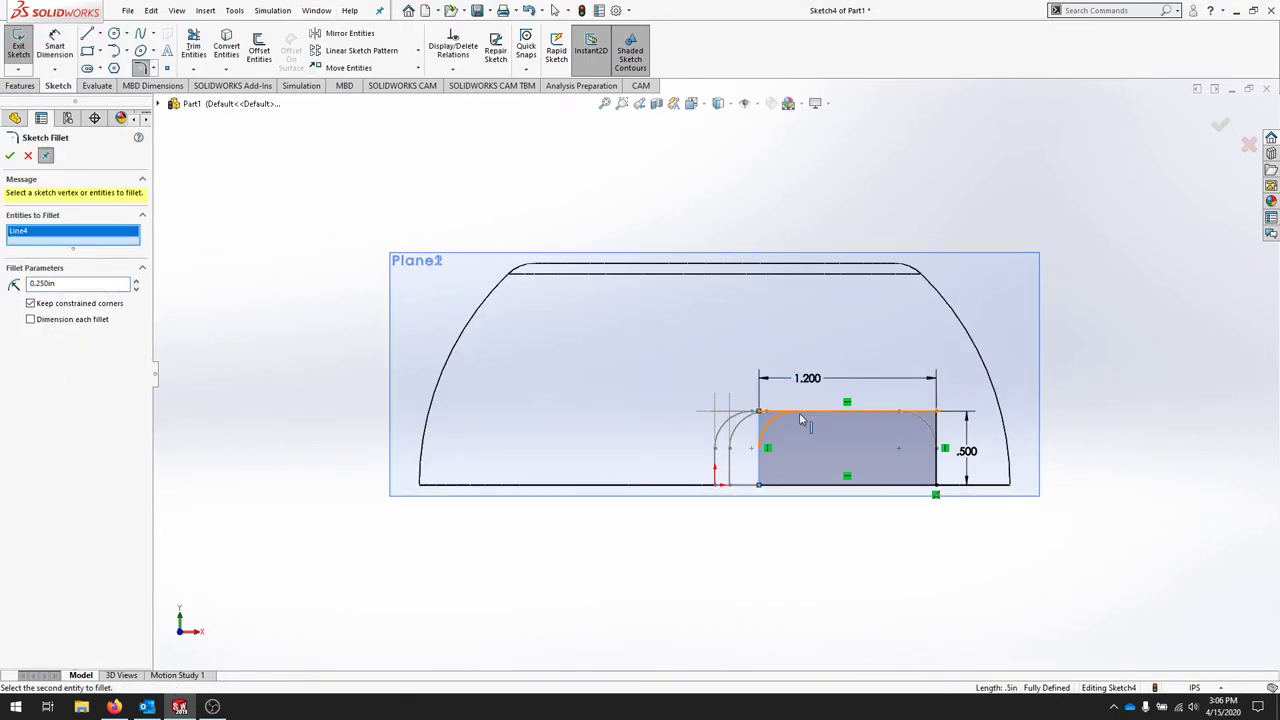
left_click(760, 411)
left_click(940, 432)
left_click(10, 155)
left_click(18, 45)
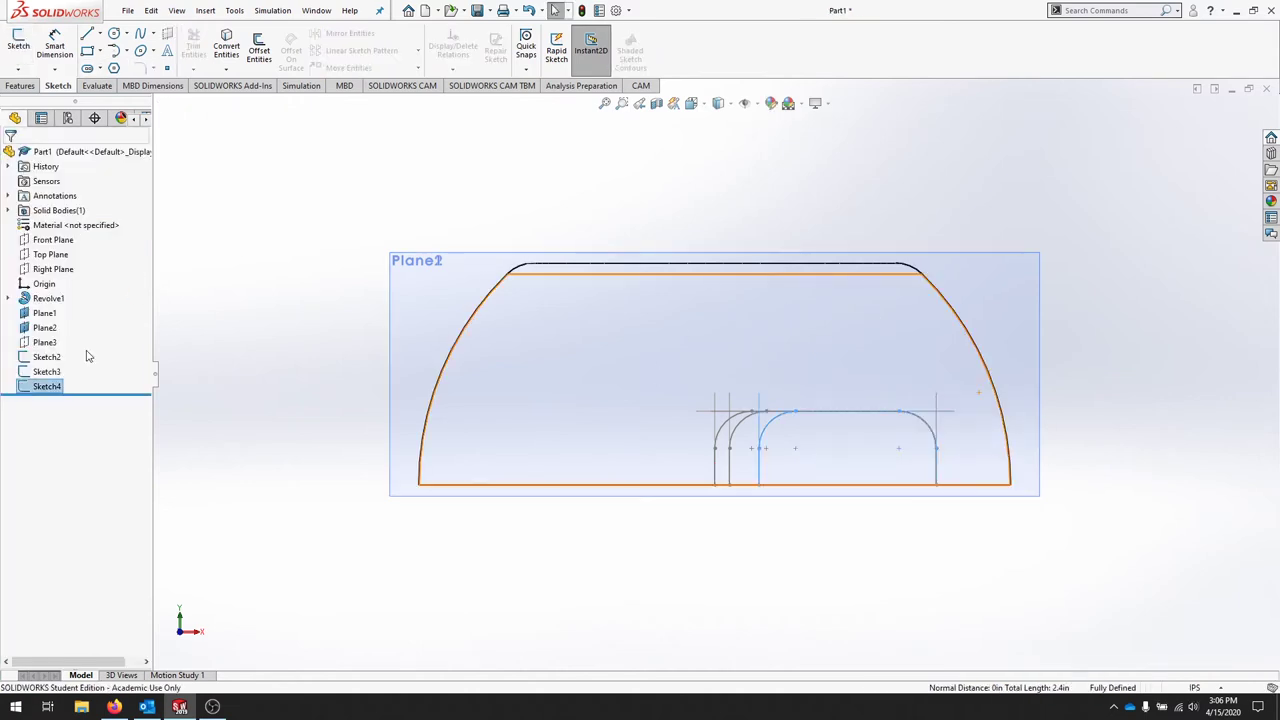
Make Plane3 visible and start a new sketch on it.
left_click(45, 343)
right_click(45, 343)
left_click(57, 318)
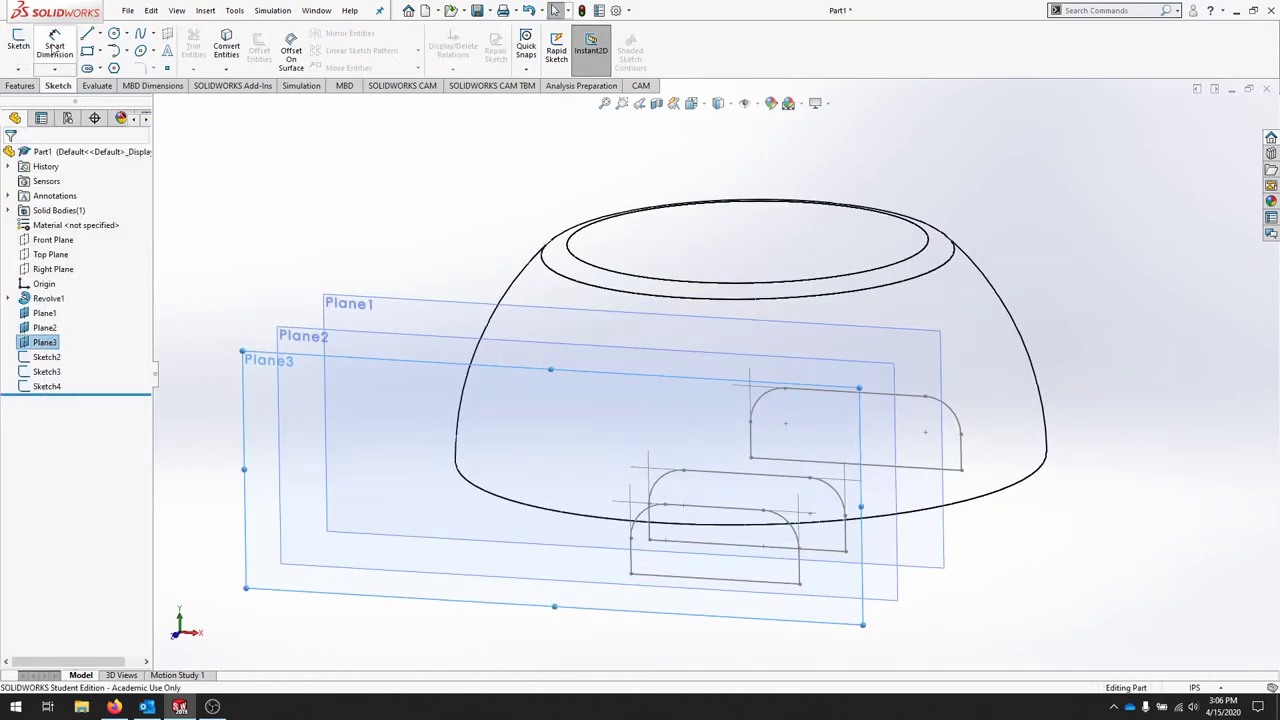
left_click(88, 50)
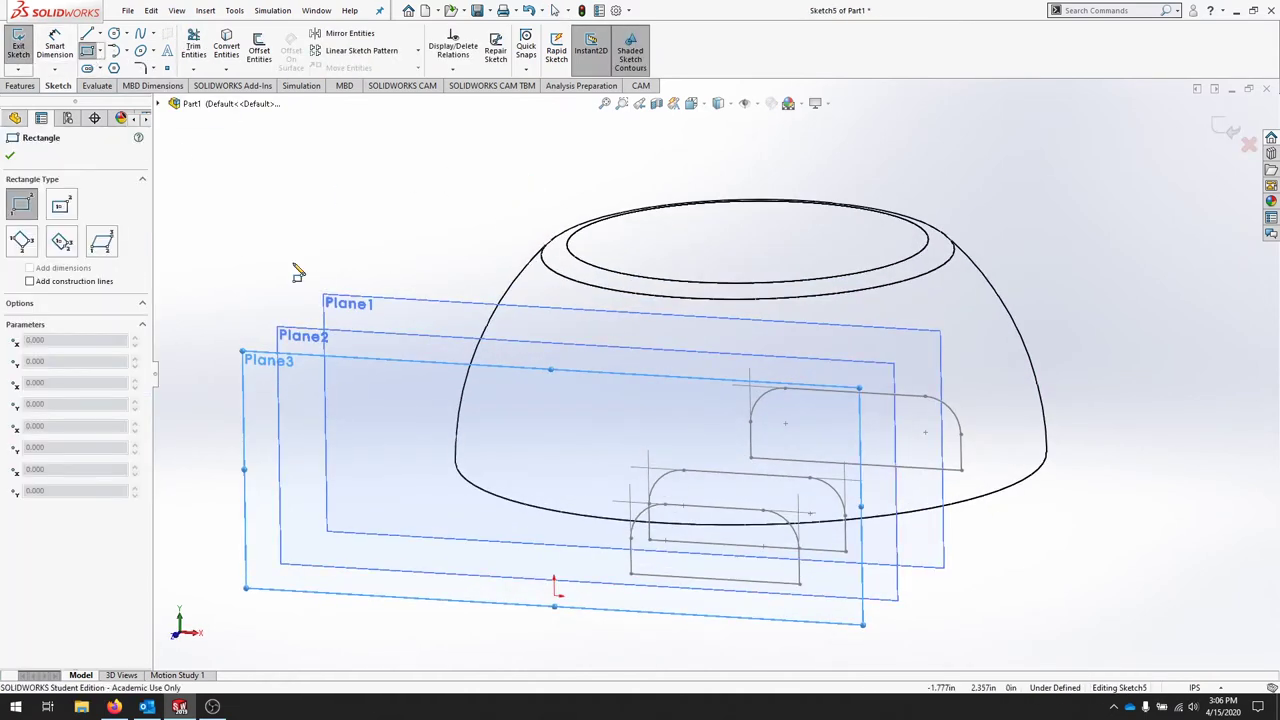
View the Plane3 sketch face-on and draw a corner rectangle about 0.86 in wide and 0.41 in high from the profiles' shared lower-right corner.
right_click(274, 377)
left_click(302, 379)
right_click(52, 401)
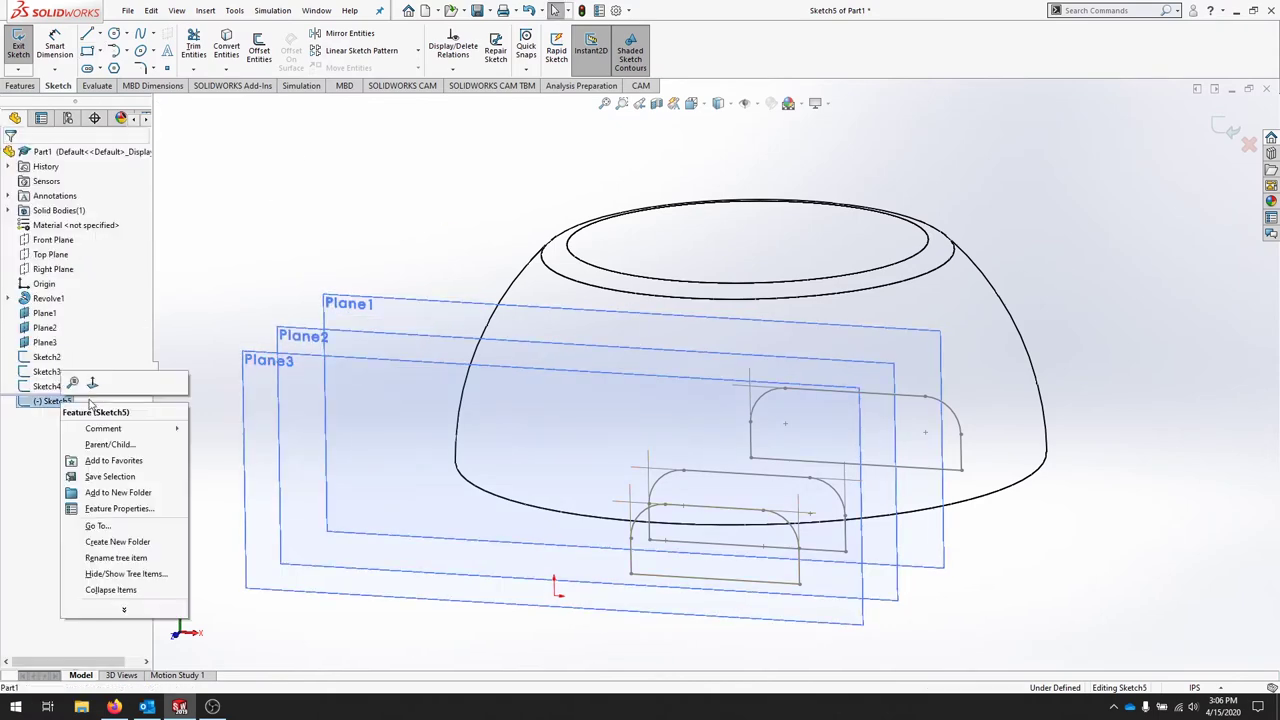
left_click(100, 376)
left_click(88, 50)
left_click_drag(936, 485, 808, 423)
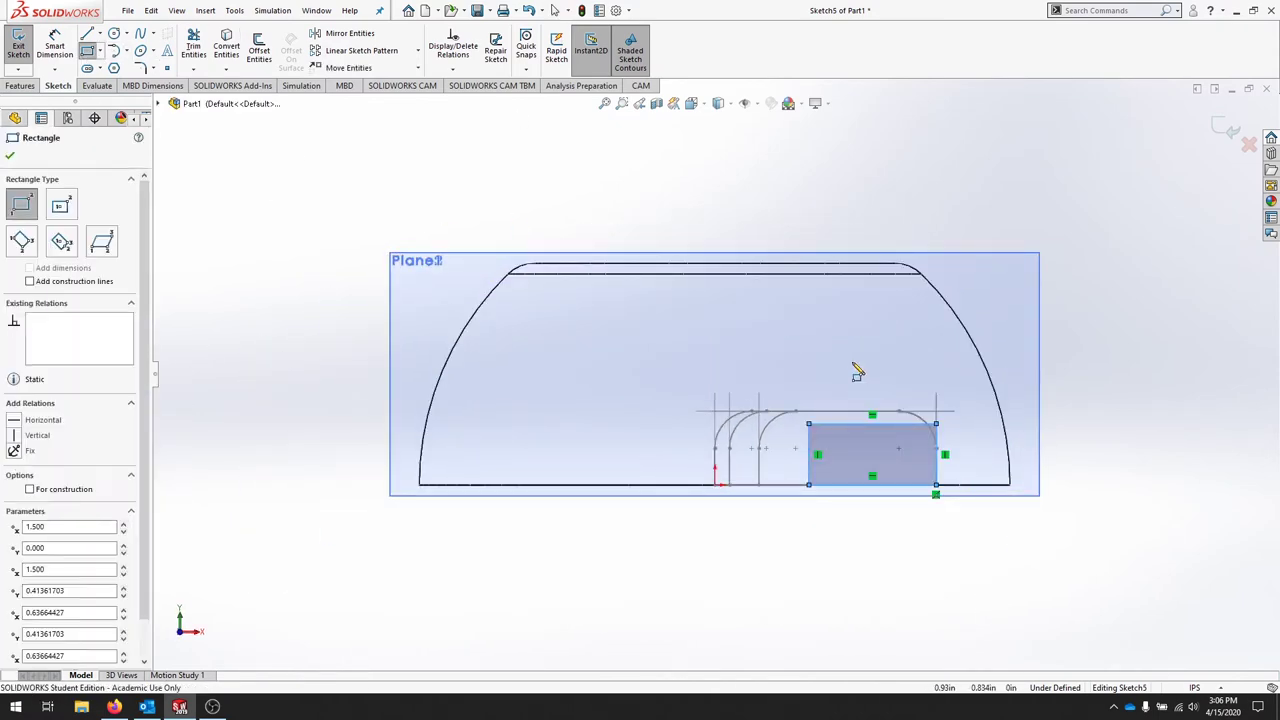
Dimension the Plane3 rectangle to 0.5 in high and 1.35 in wide.
left_click(55, 46)
left_click(936, 450)
left_click(971, 448)
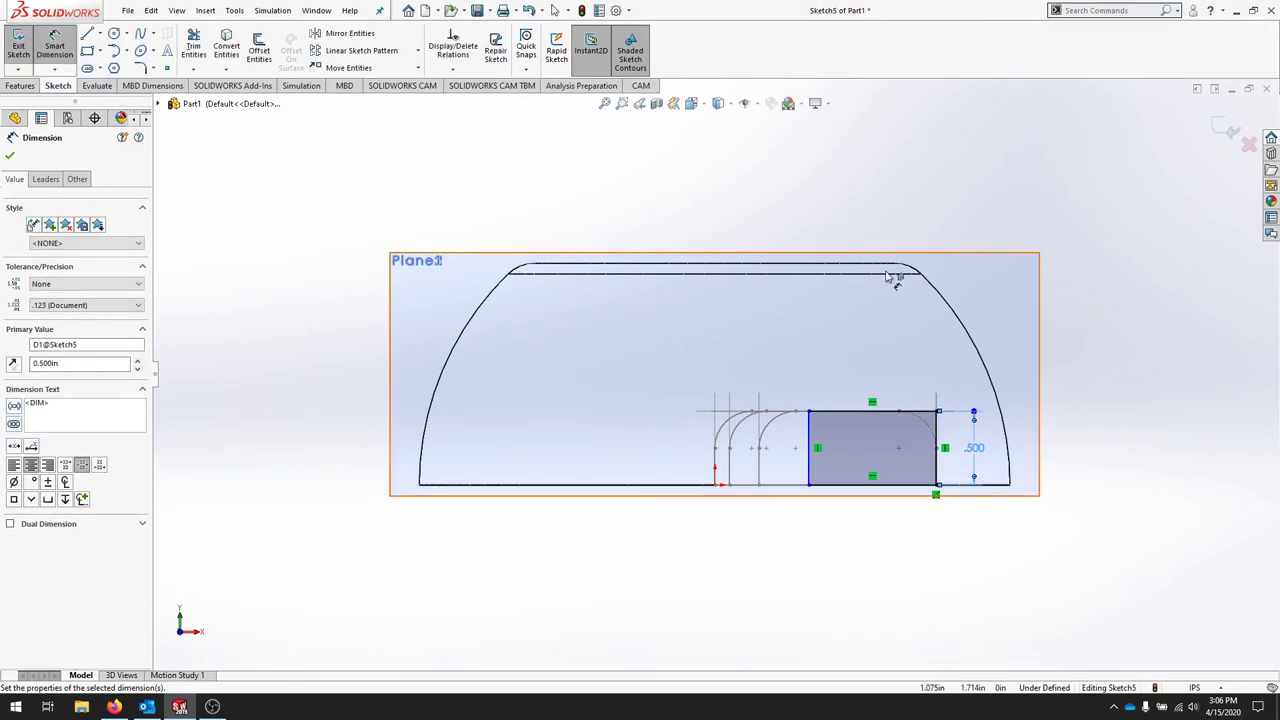
left_click(870, 411)
left_click(856, 386)
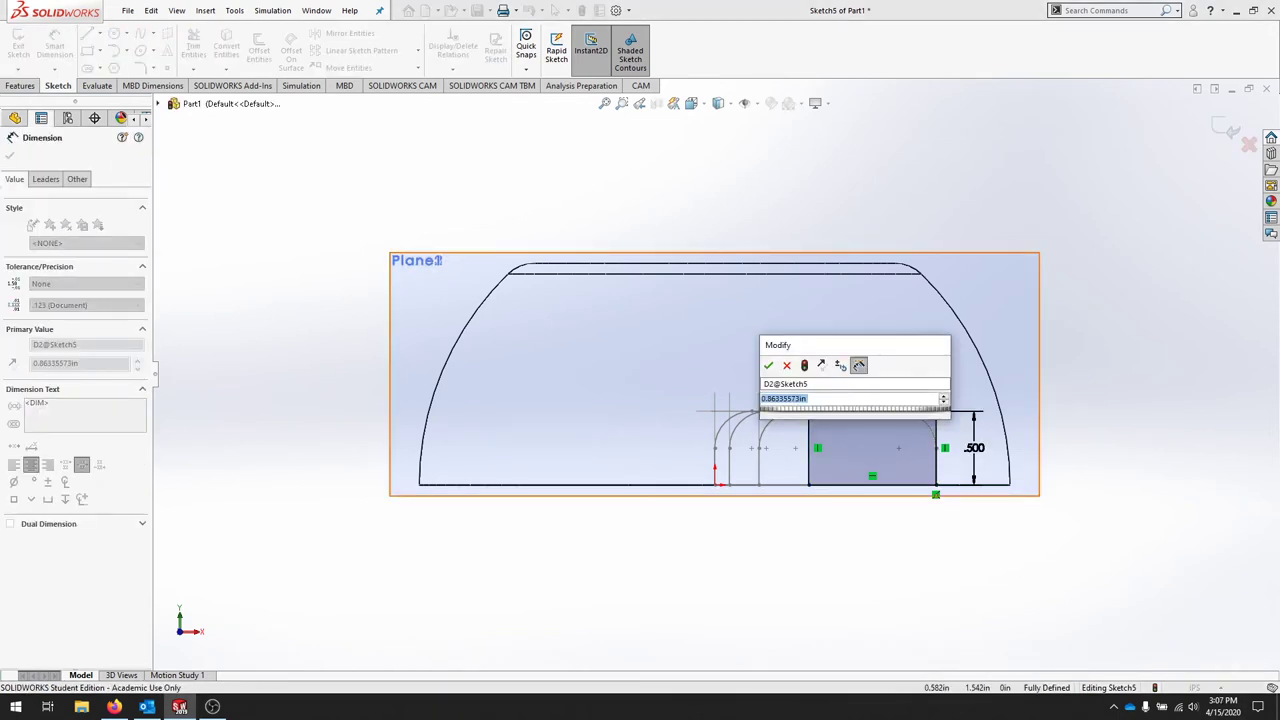
type("1.35")
key("Return")
Add 0.25 in sketch fillets to the two upper corners of the 1.35 in wide rectangle and exit the sketch.
left_click(140, 67)
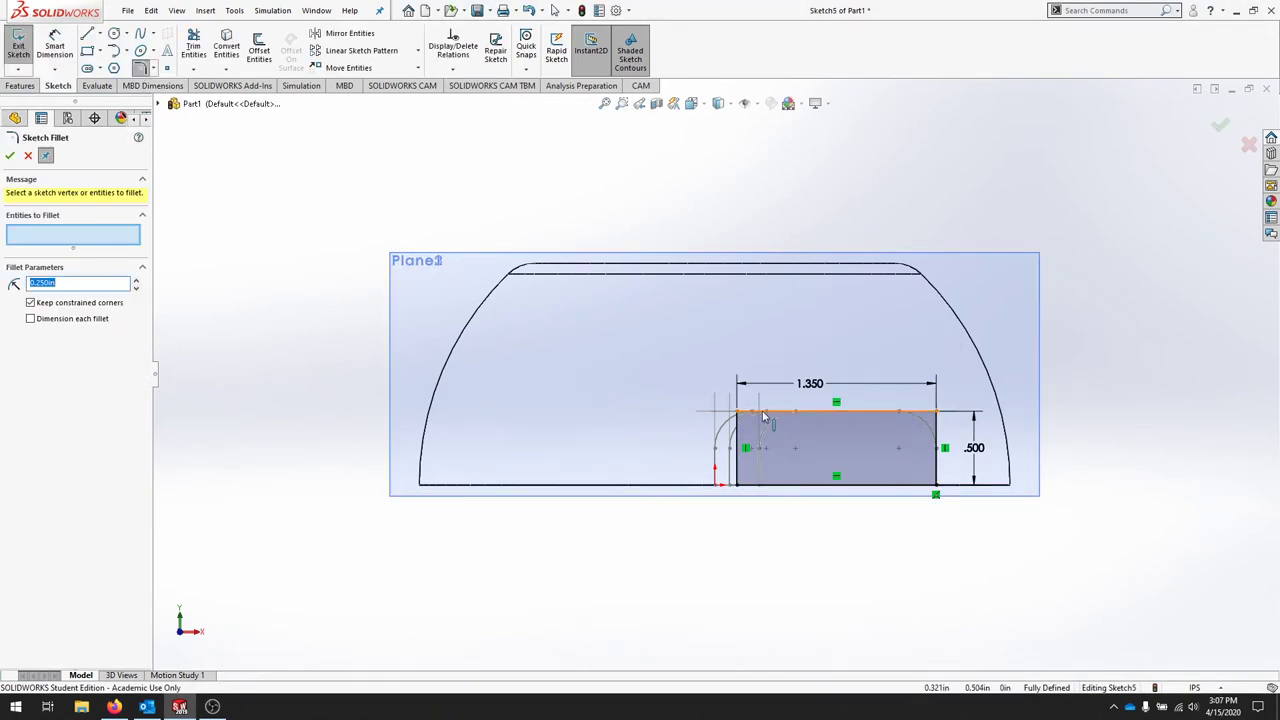
left_click(737, 411)
left_click(936, 411)
left_click(10, 155)
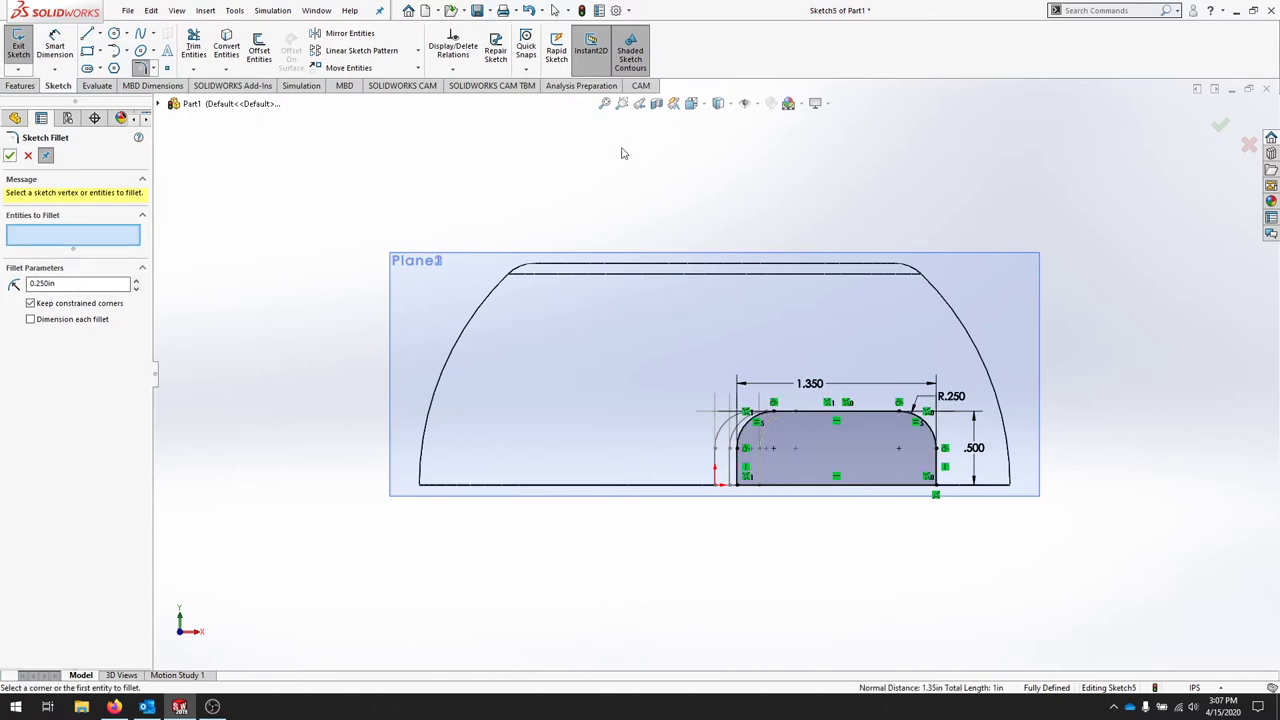
left_click(1220, 125)
left_click(1220, 125)
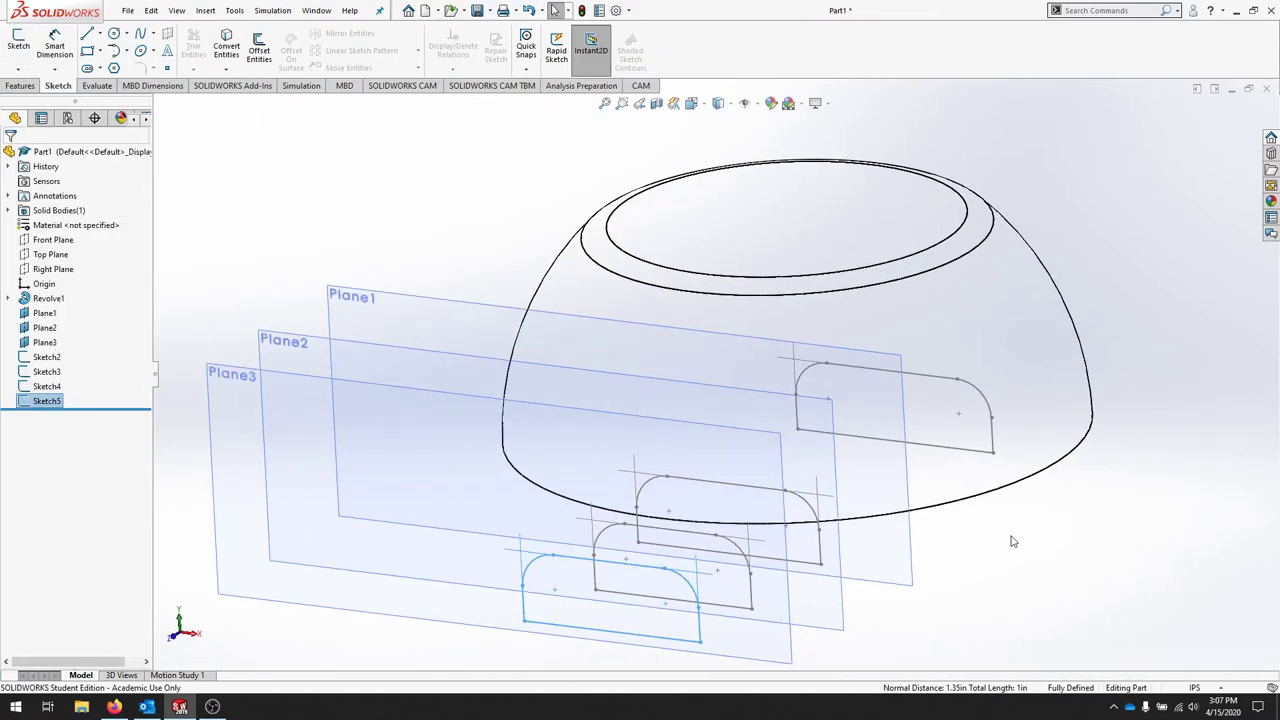
scroll(960, 540, "down", 3)
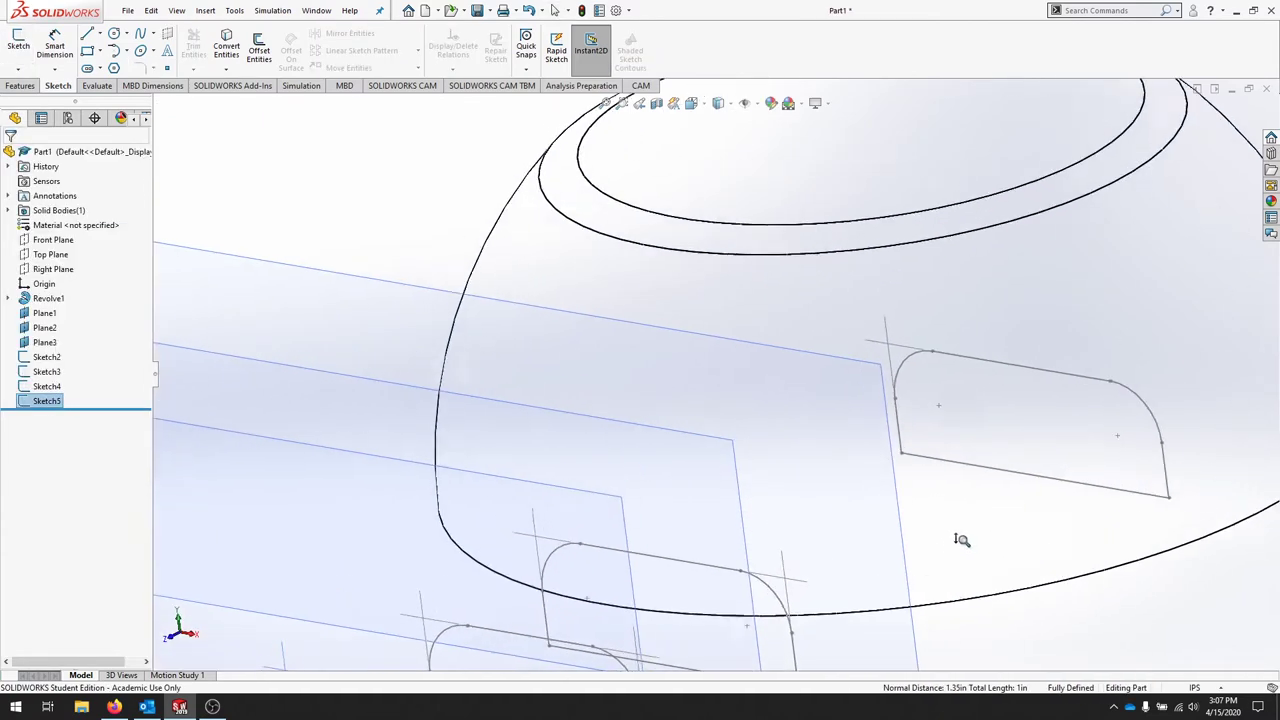
scroll(960, 550, "up", 4)
scroll(679, 516, "up", 1)
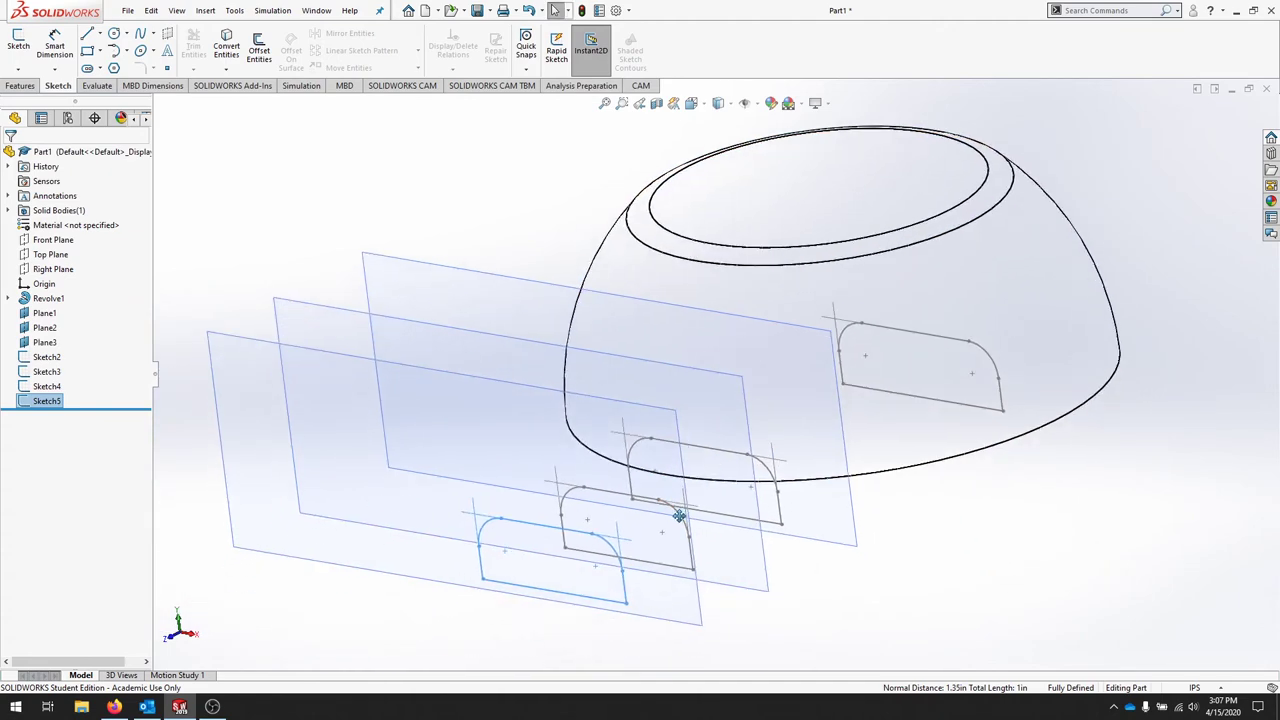
middle_click_drag(679, 516, 691, 477, "ctrl")
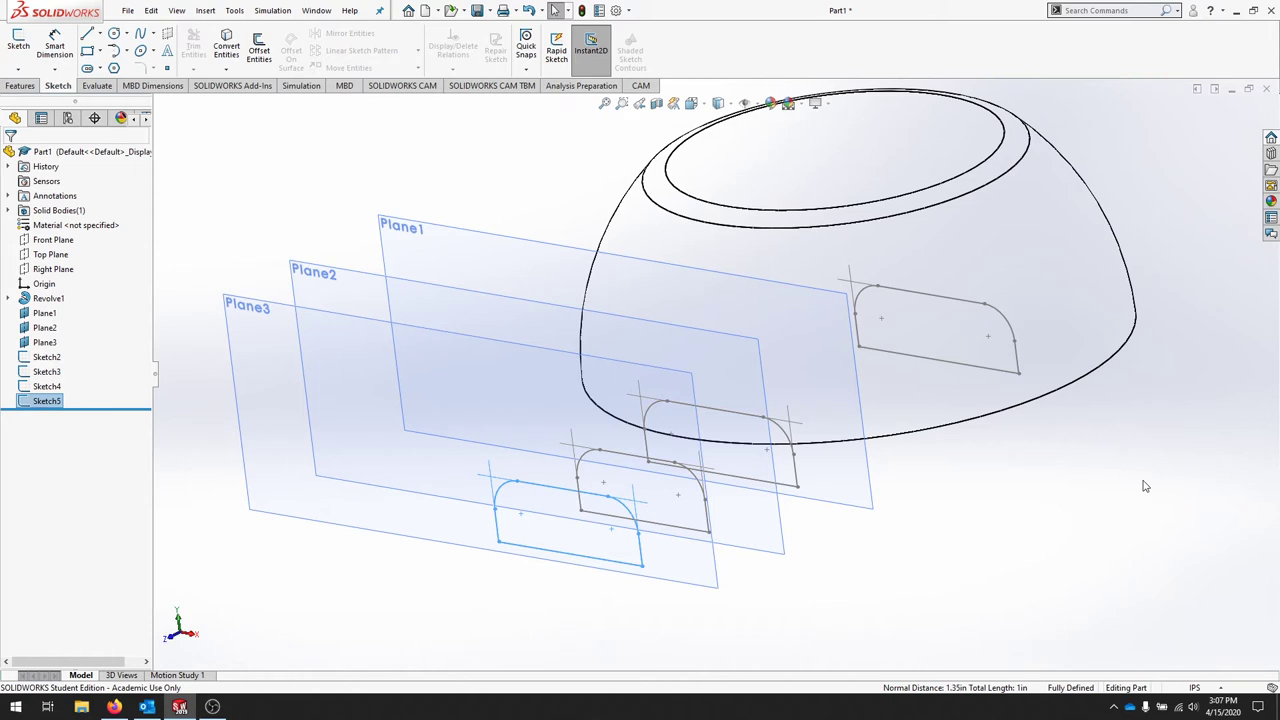
Loft a boss through the four filleted rectangle profiles, from the Front Plane sketch to the Plane3 sketch, matching their lower-right corners.
left_click(20, 85)
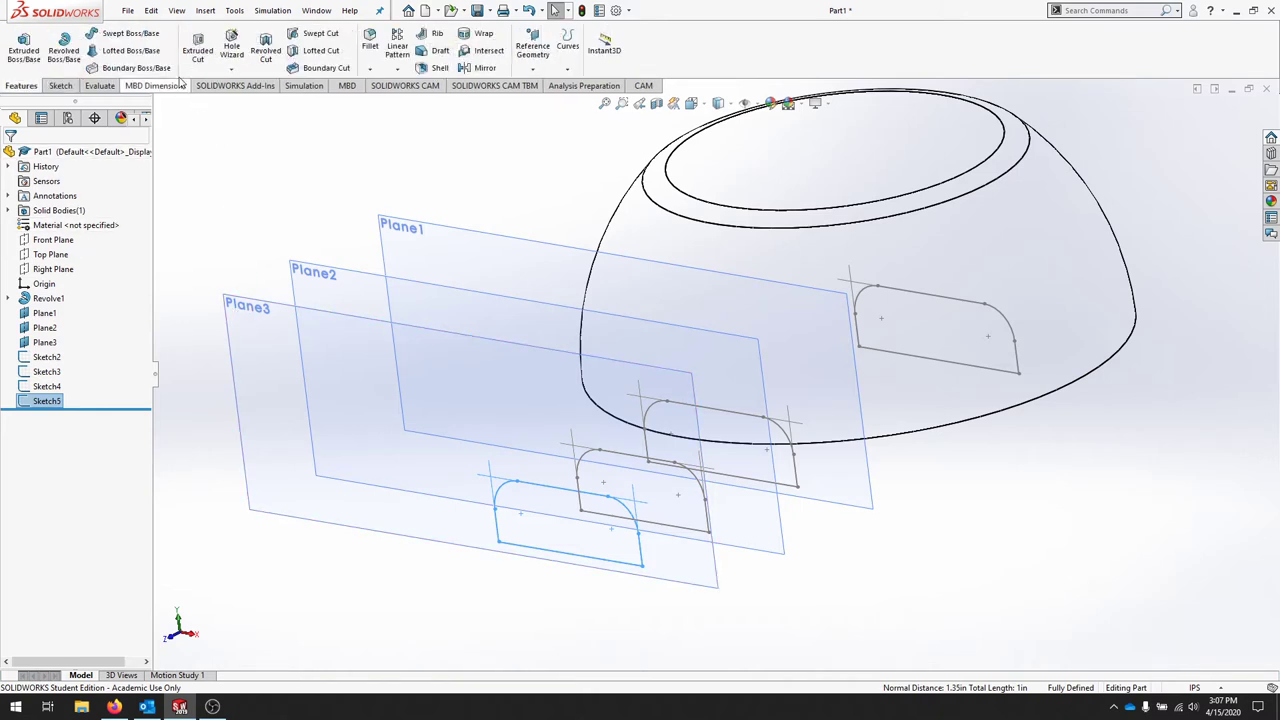
left_click(121, 52)
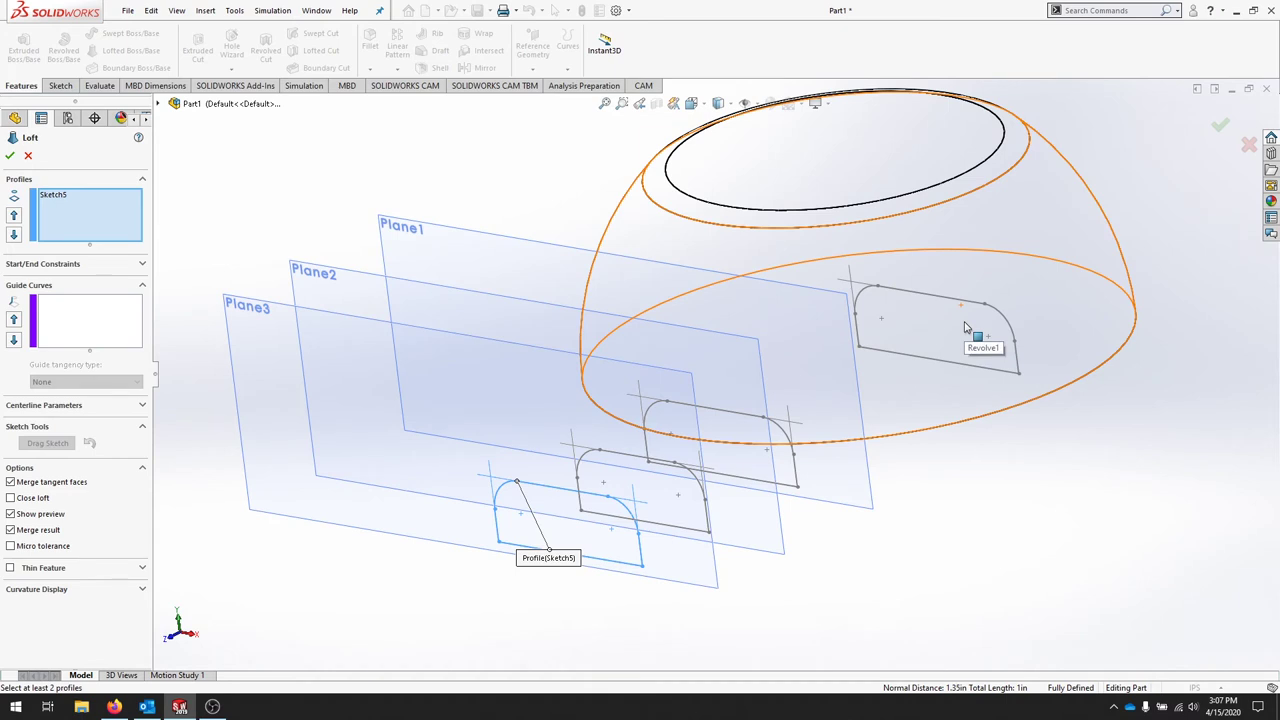
right_click(61, 197)
left_click(100, 206)
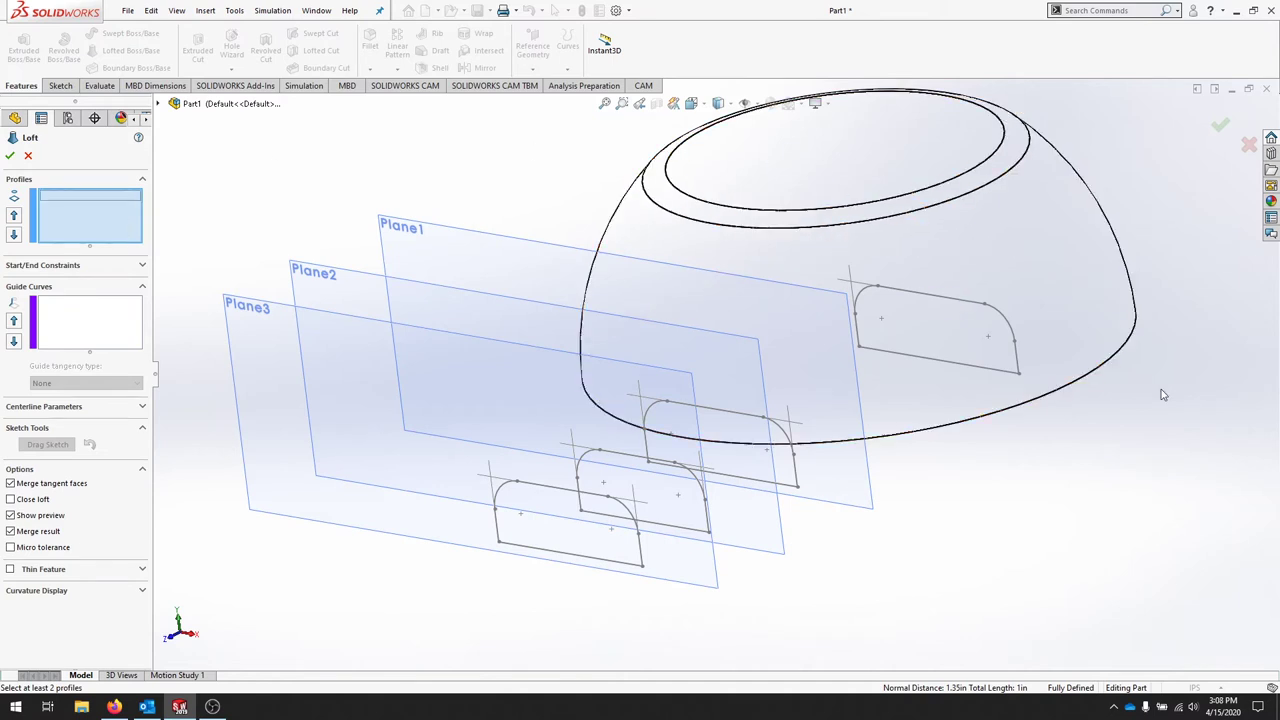
left_click(1019, 377)
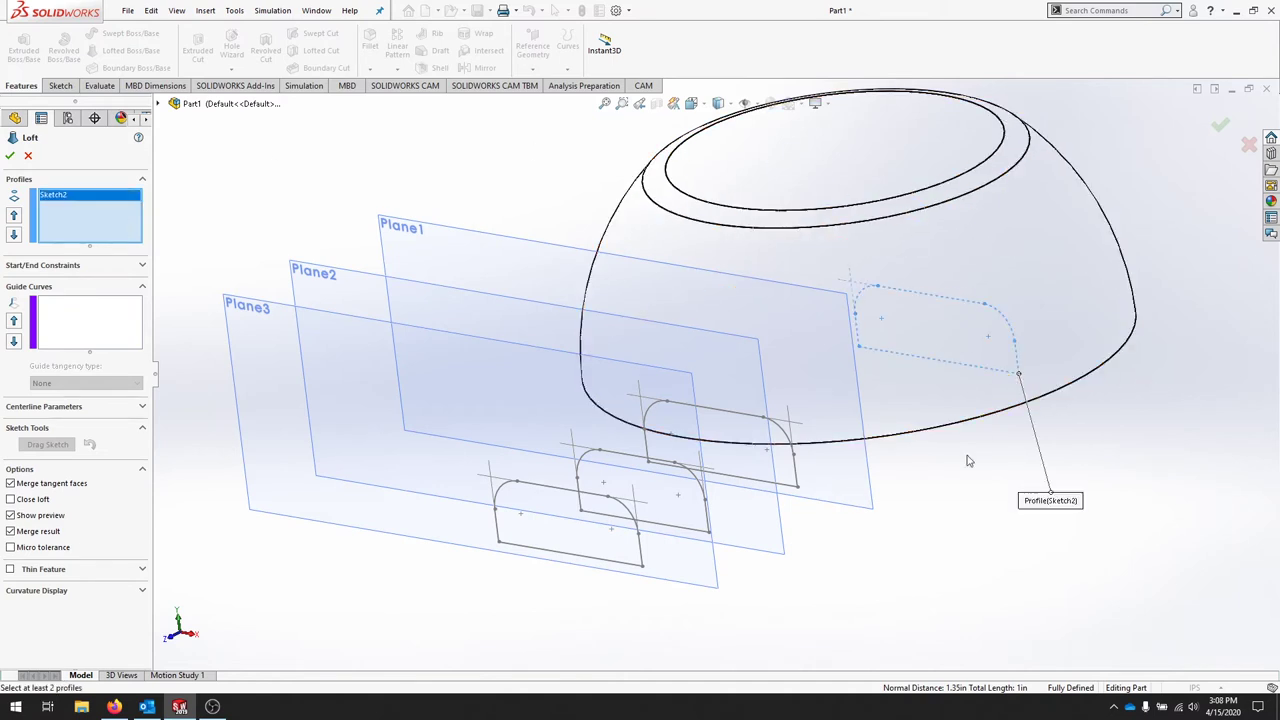
left_click(798, 489)
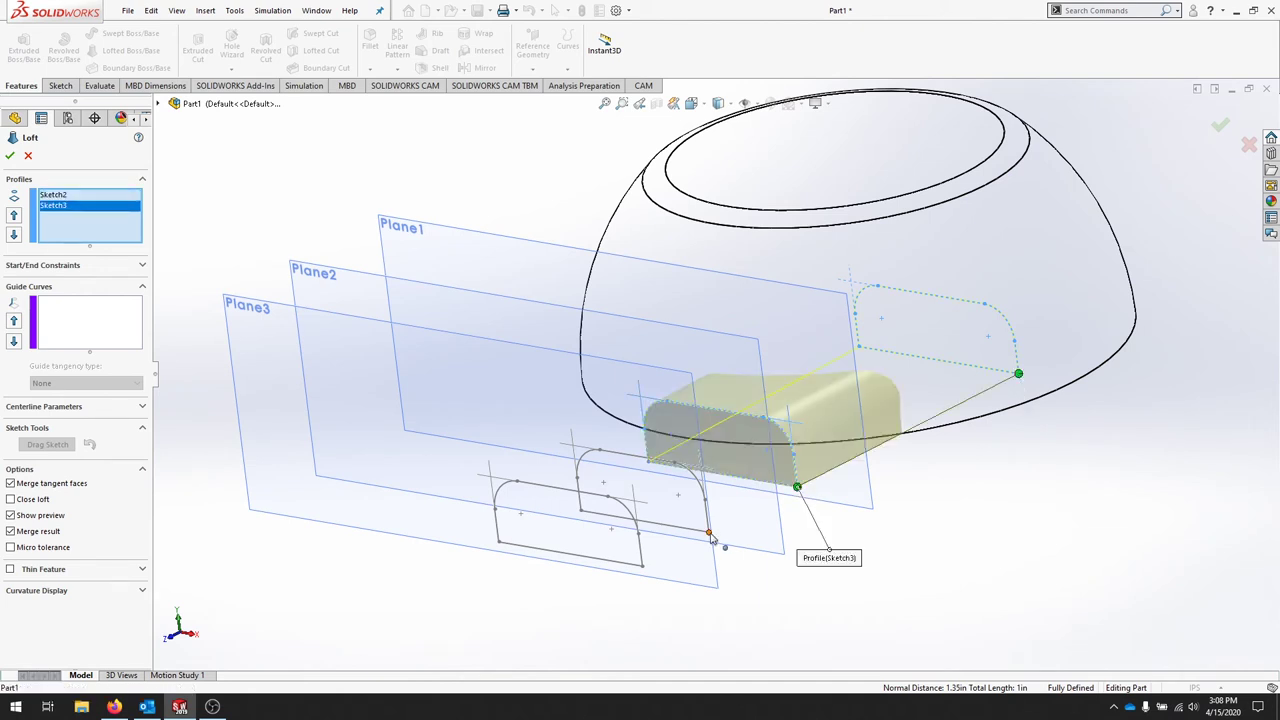
left_click(710, 533)
left_click(642, 566)
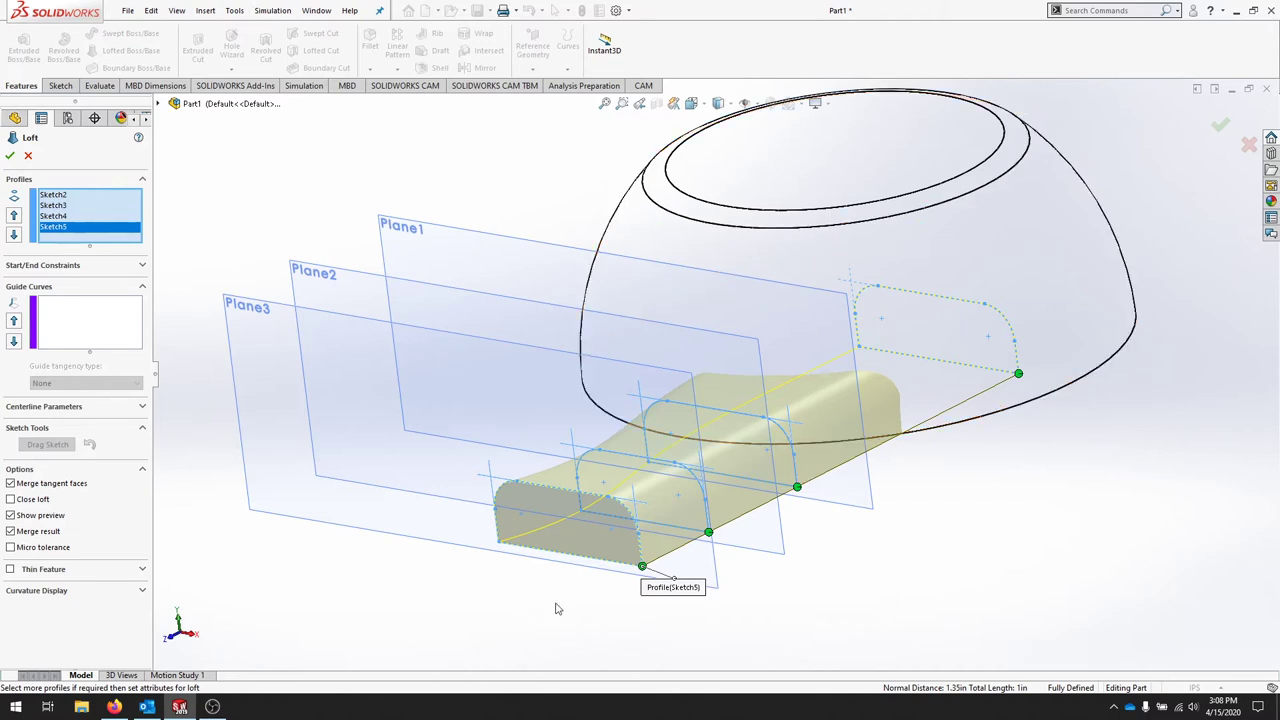
left_click(10, 155)
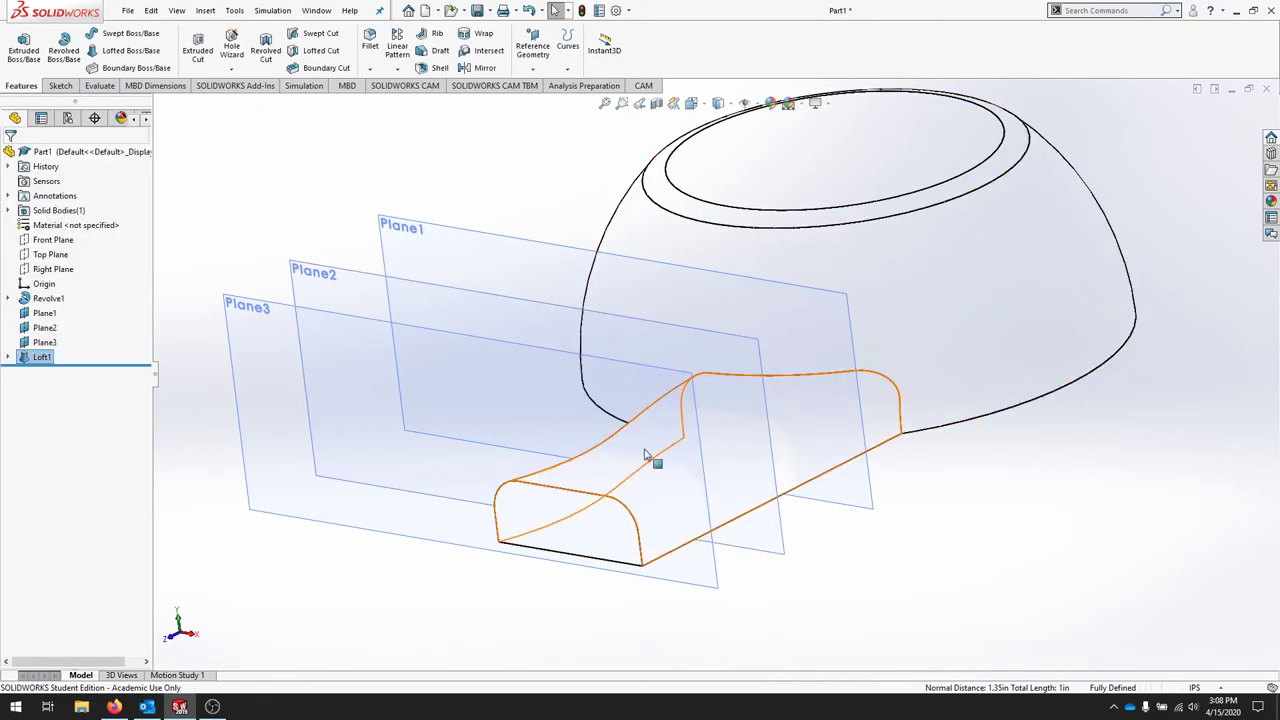
Hide Plane1, Plane2 and Plane3.
right_click(44, 316)
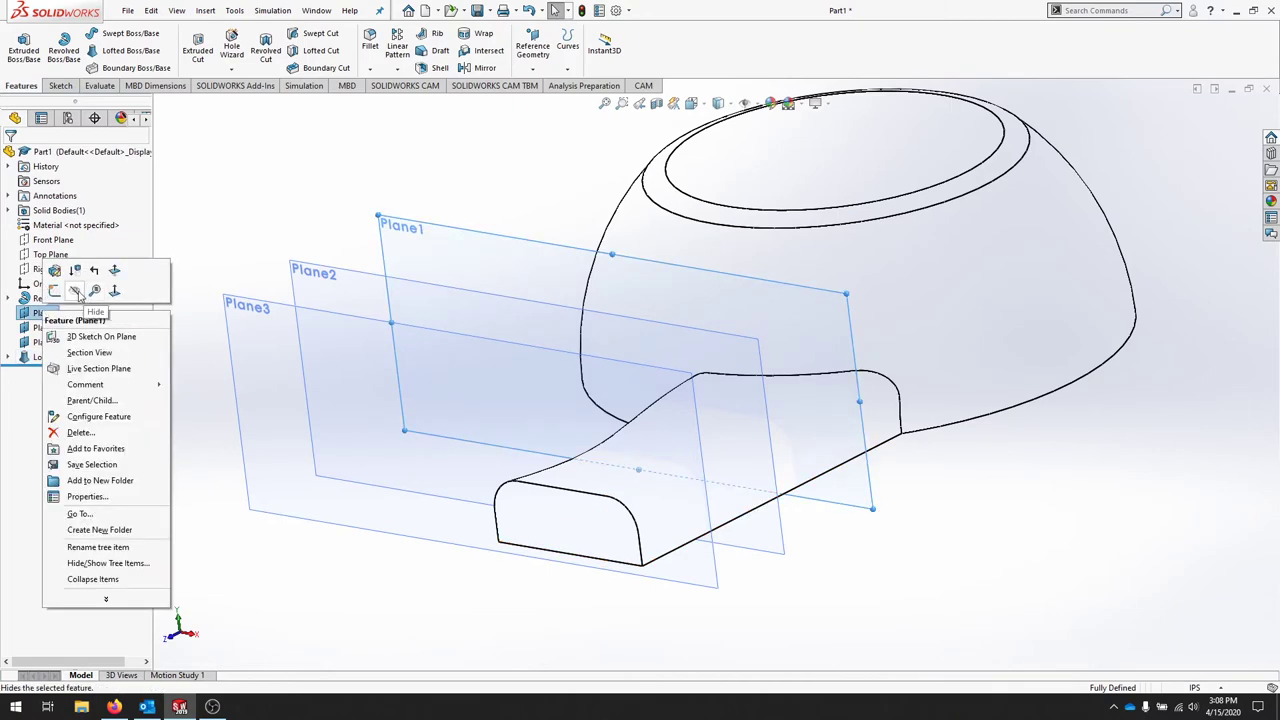
left_click(74, 290)
right_click(44, 327)
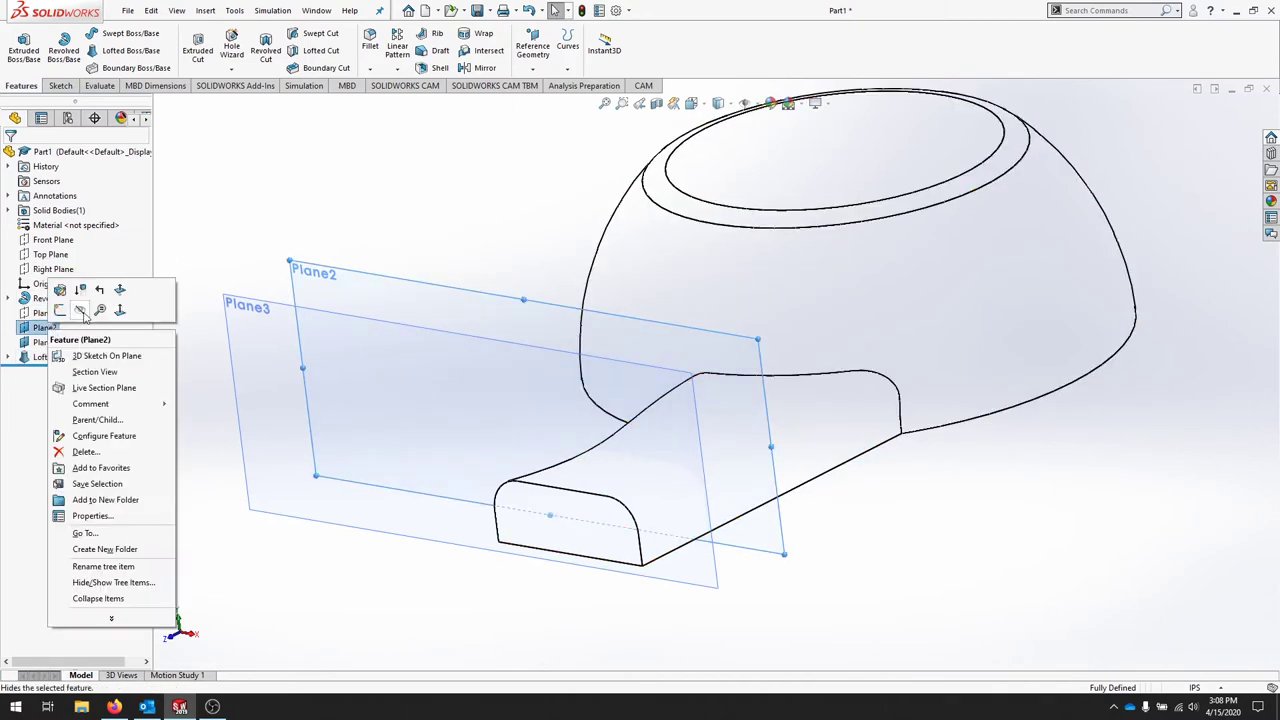
left_click(79, 309)
right_click(44, 342)
left_click(73, 321)
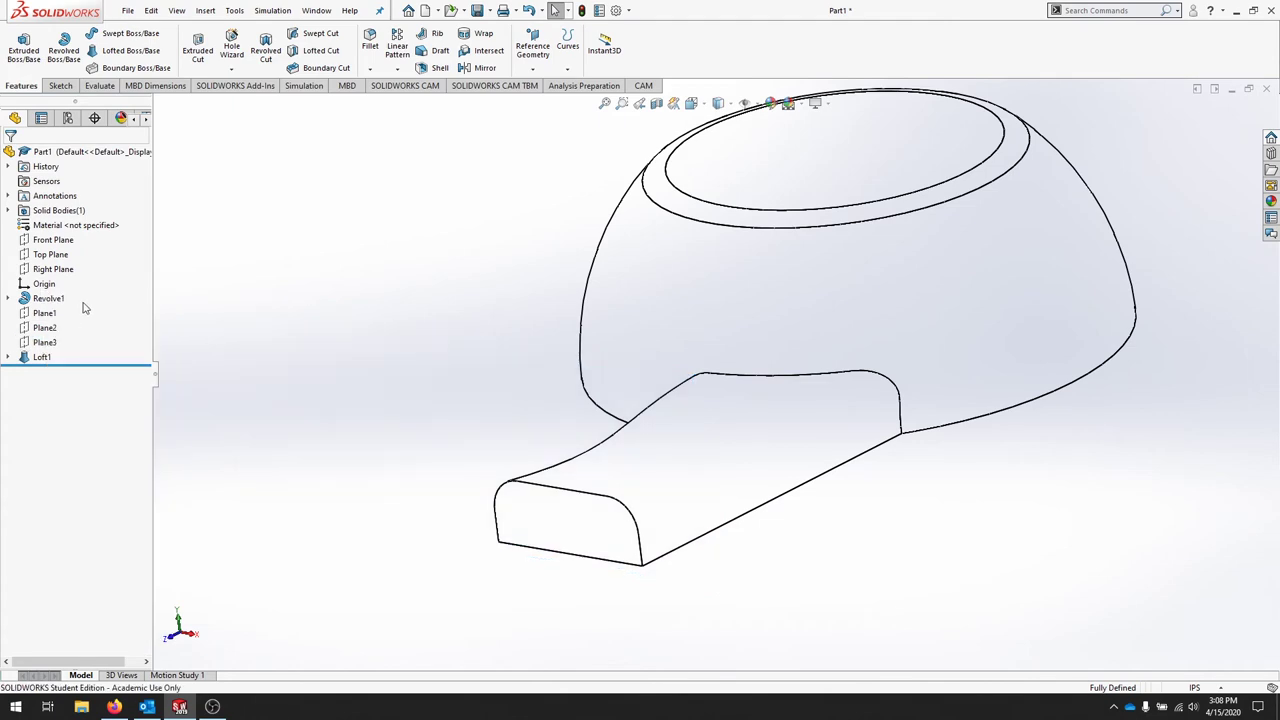
Start a new sketch on the Right Plane and view it face-on.
middle_click_drag(600, 397, 760, 360)
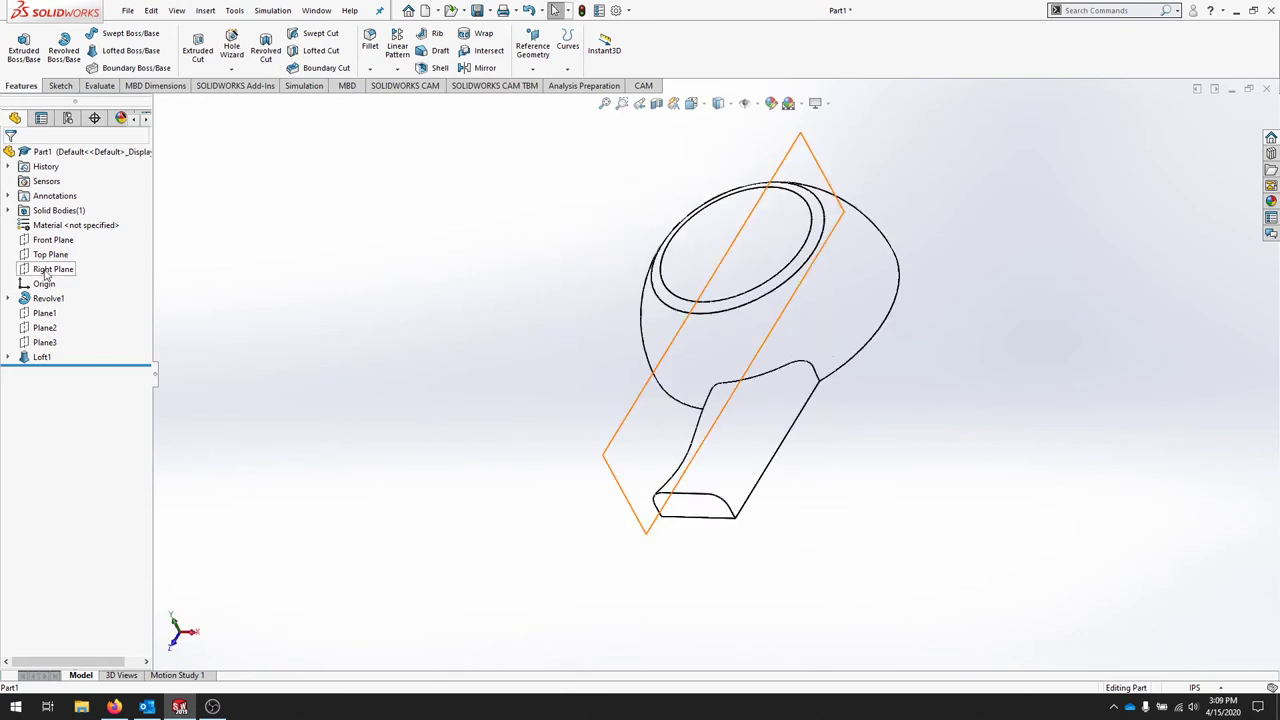
left_click(46, 269)
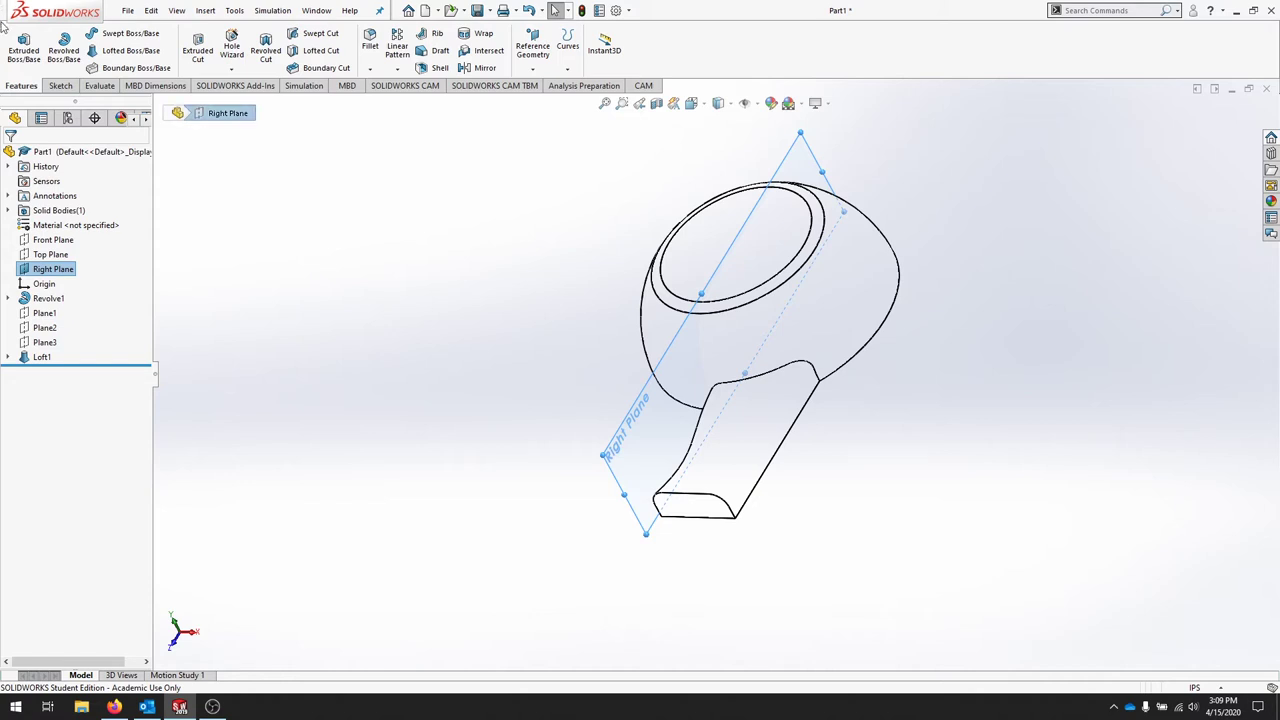
left_click(62, 86)
left_click(18, 44)
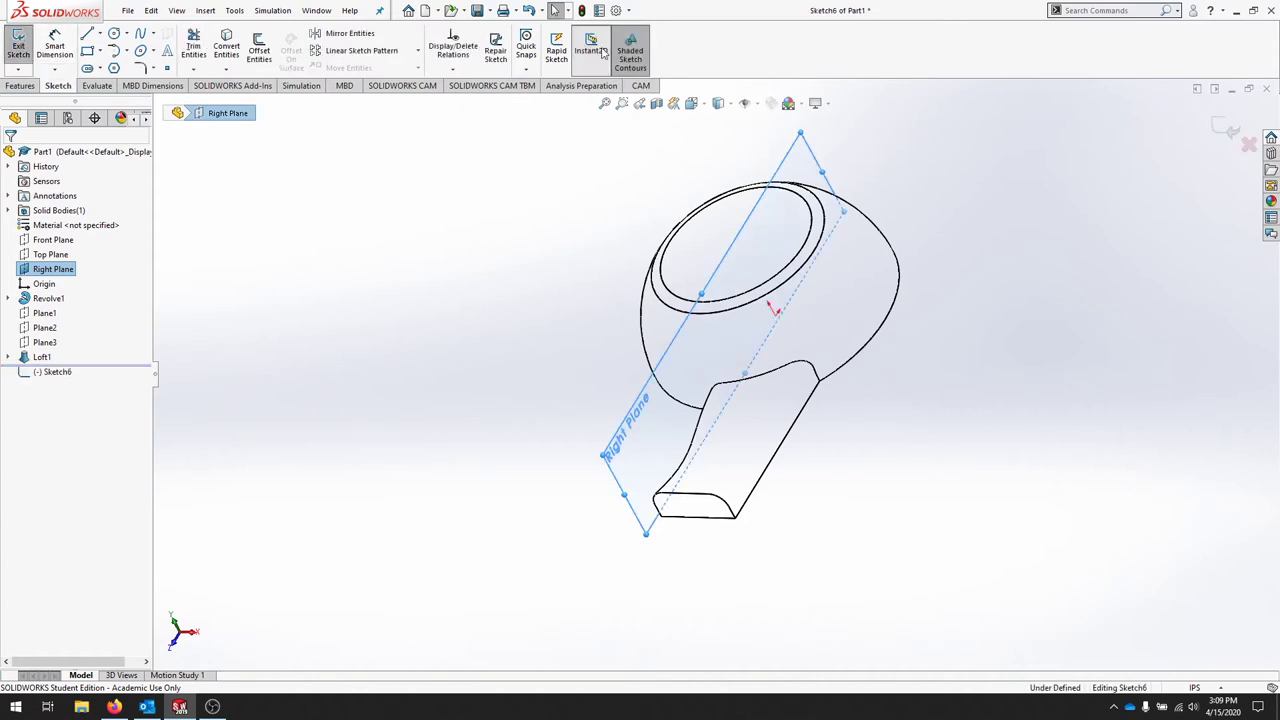
right_click(63, 375)
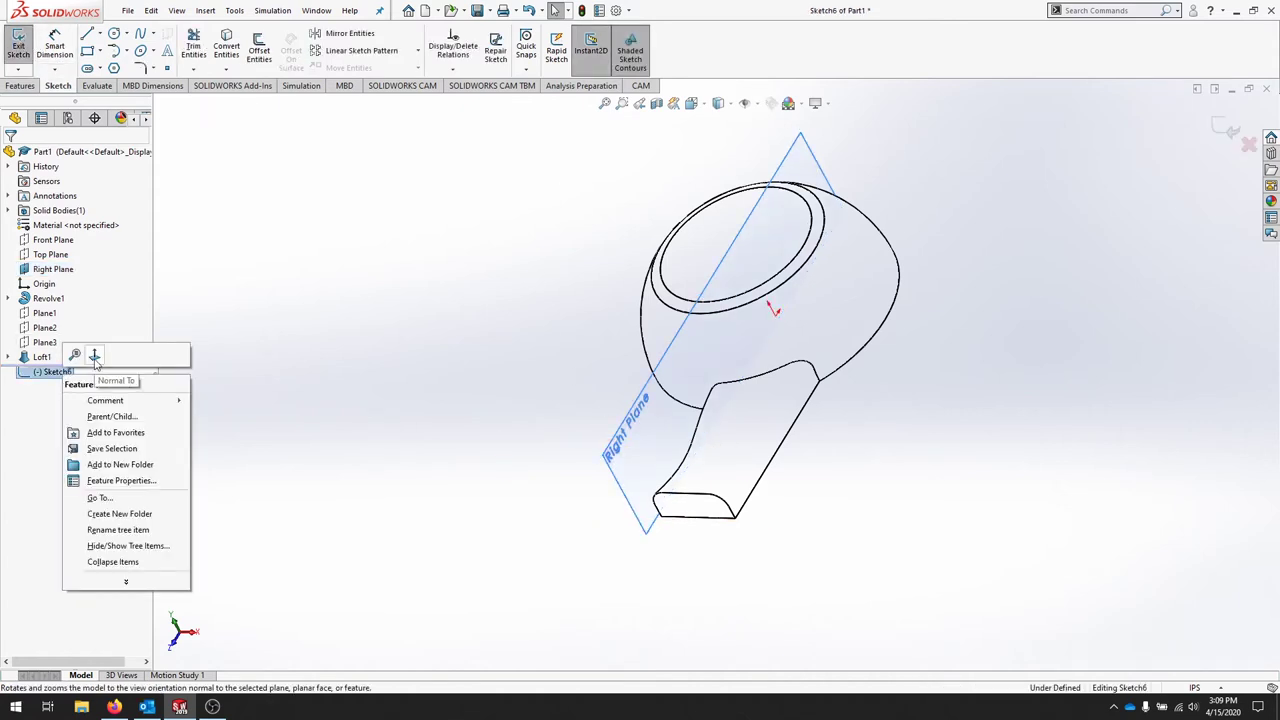
left_click(95, 357)
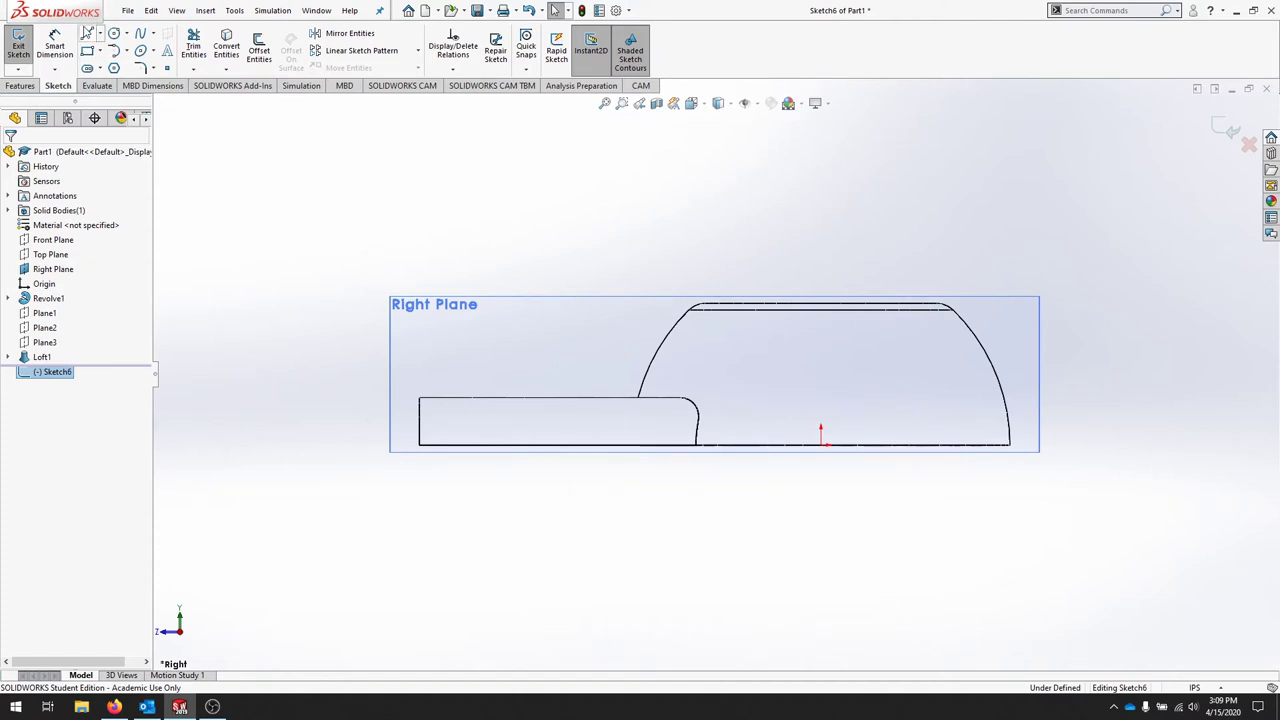
Sketch a horizontal line about 0.77 in long on the dome's base edge, between the origin and the dome's right end.
left_click(87, 33)
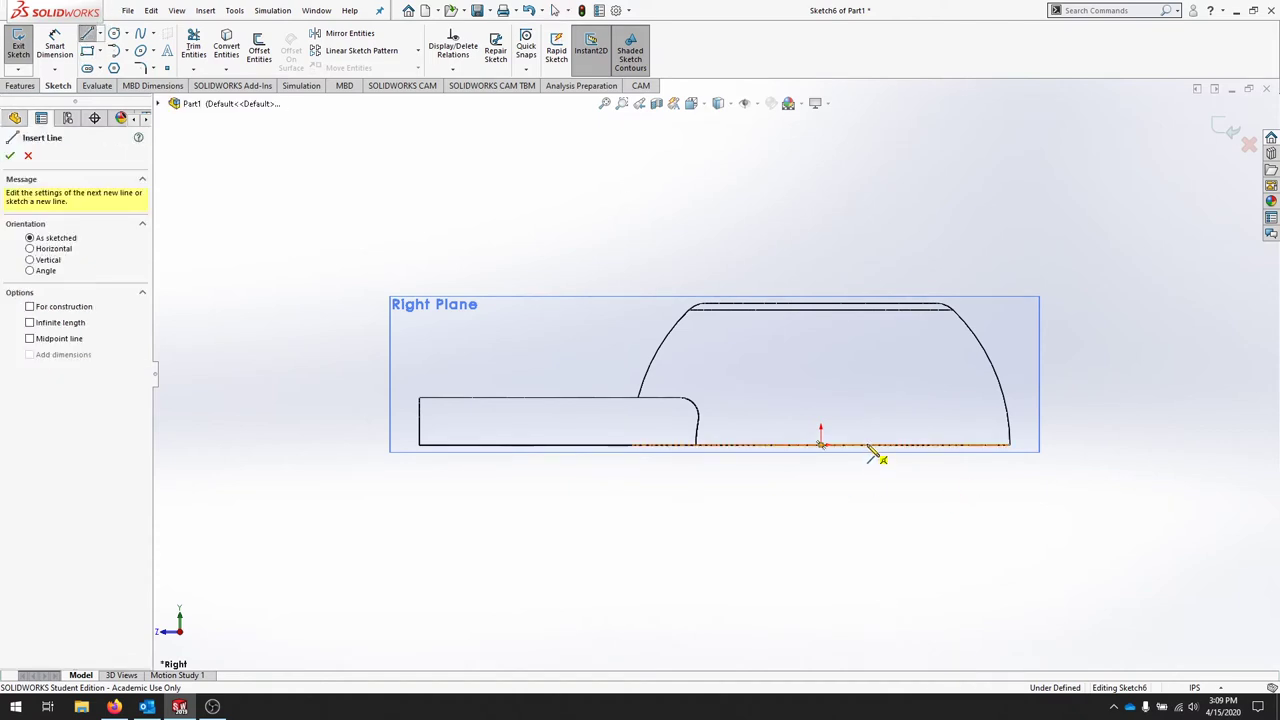
left_click(866, 446)
left_click(937, 445)
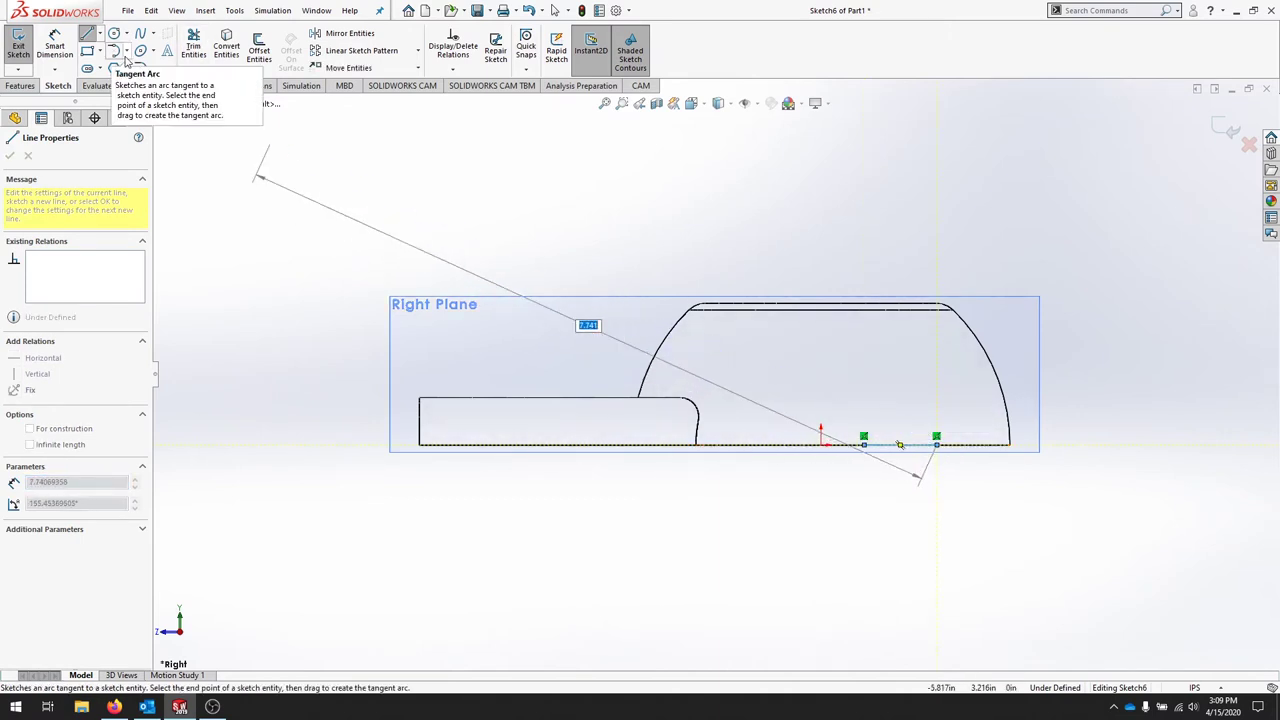
left_click(125, 58)
left_click(134, 80)
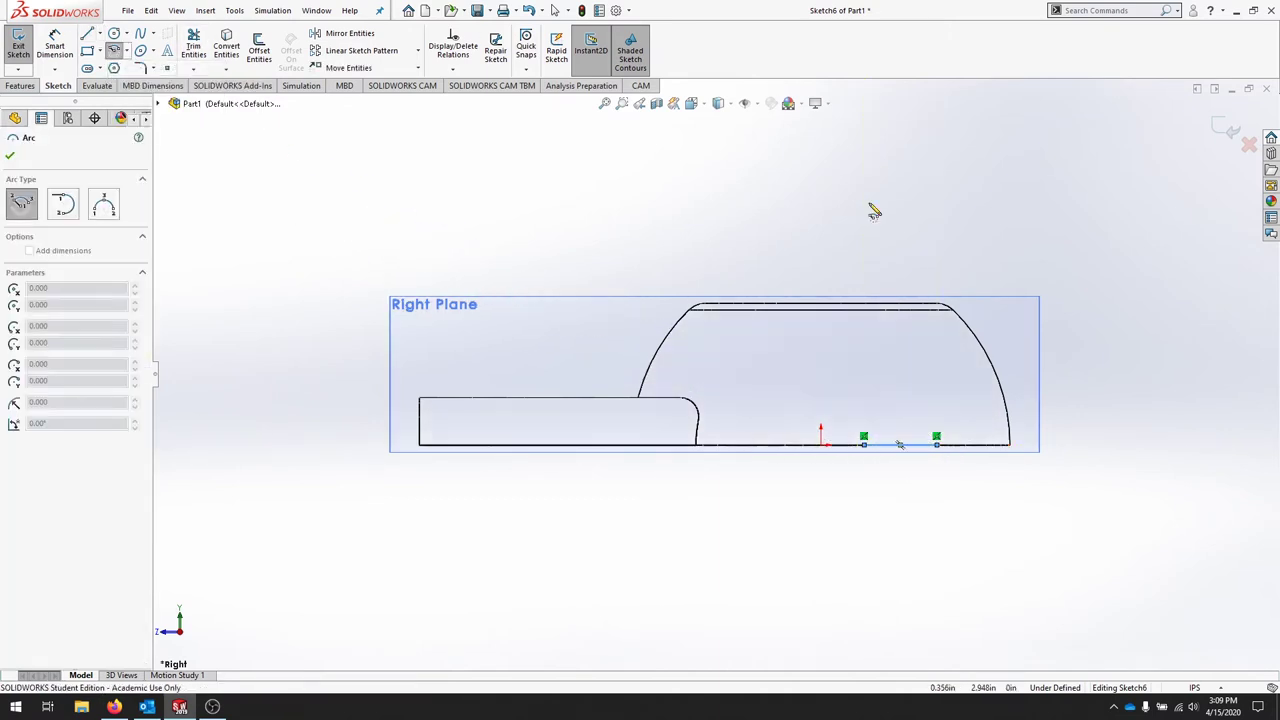
key("Escape")
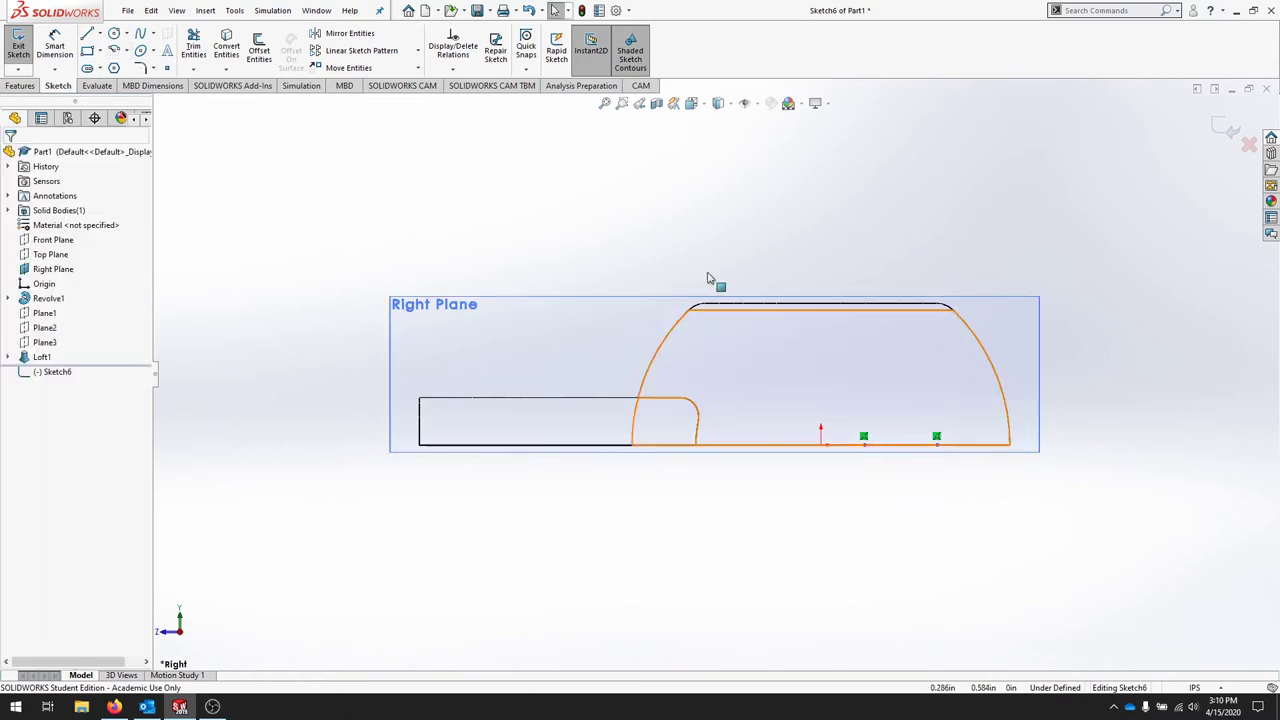
Draw a 180° centerpoint arc of about 0.38 in radius above the line, centred on its midpoint and joining its endpoints.
left_click(114, 50)
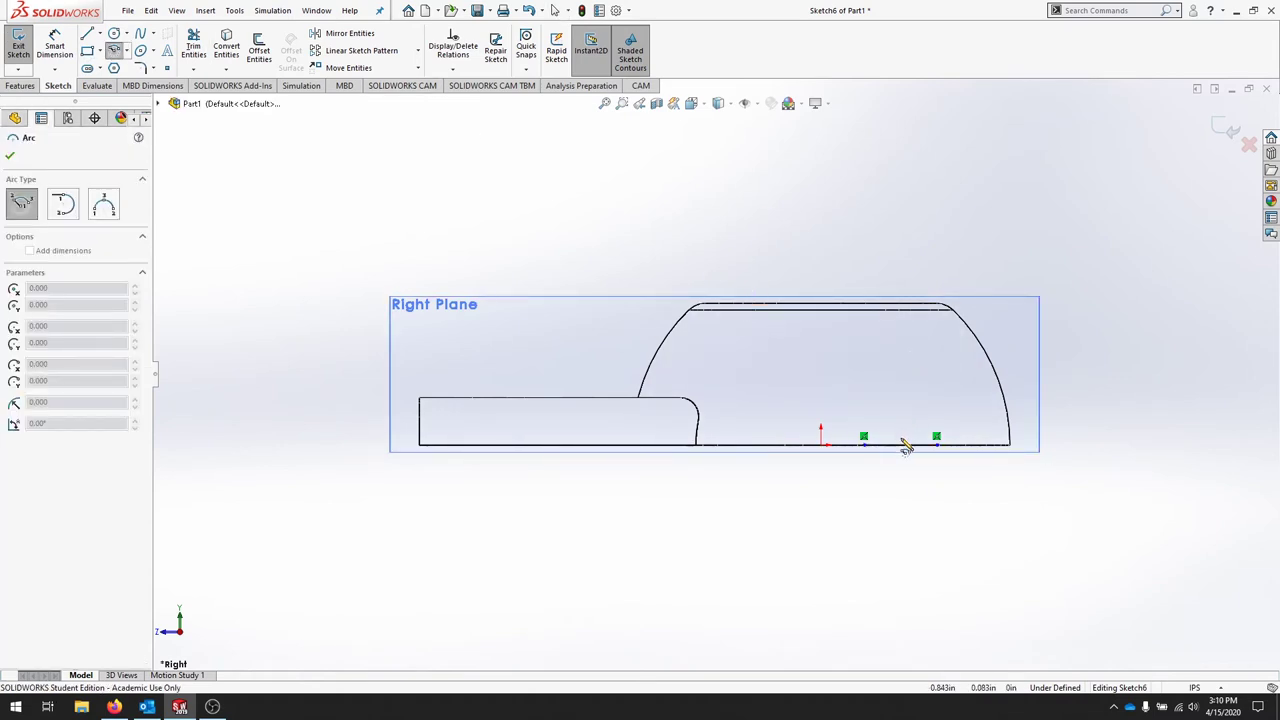
left_click(900, 444)
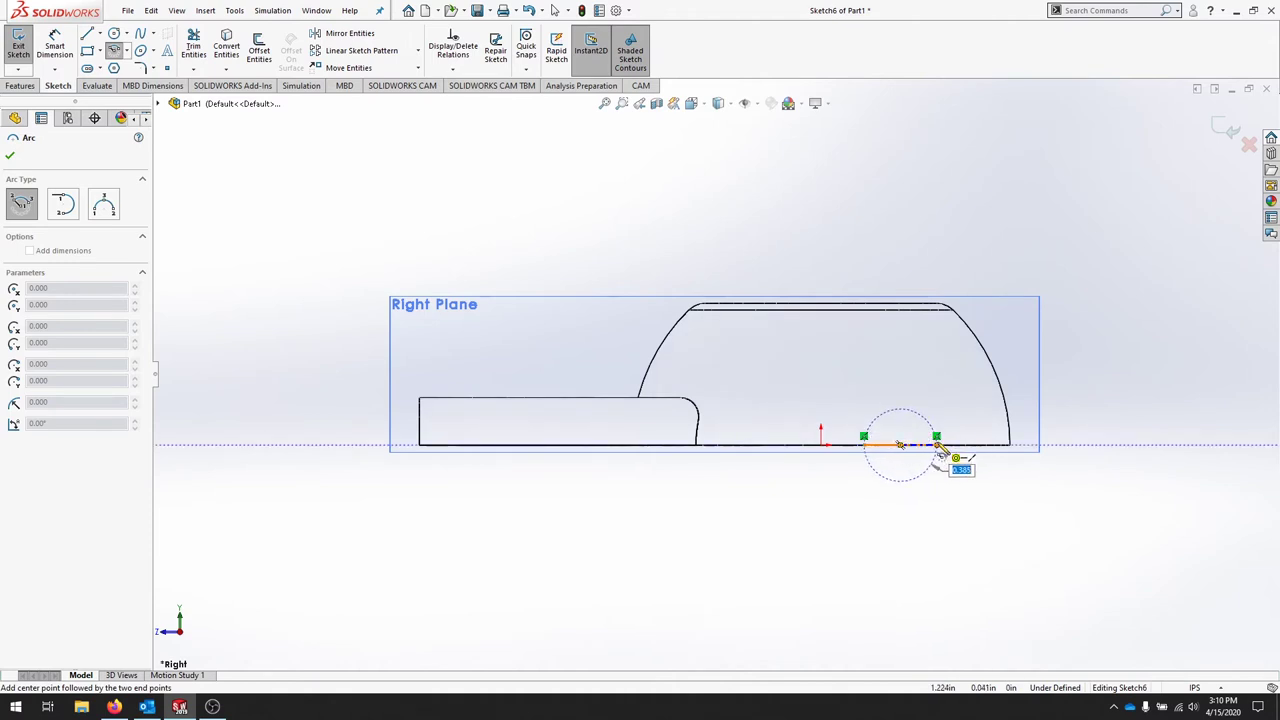
left_click(938, 444)
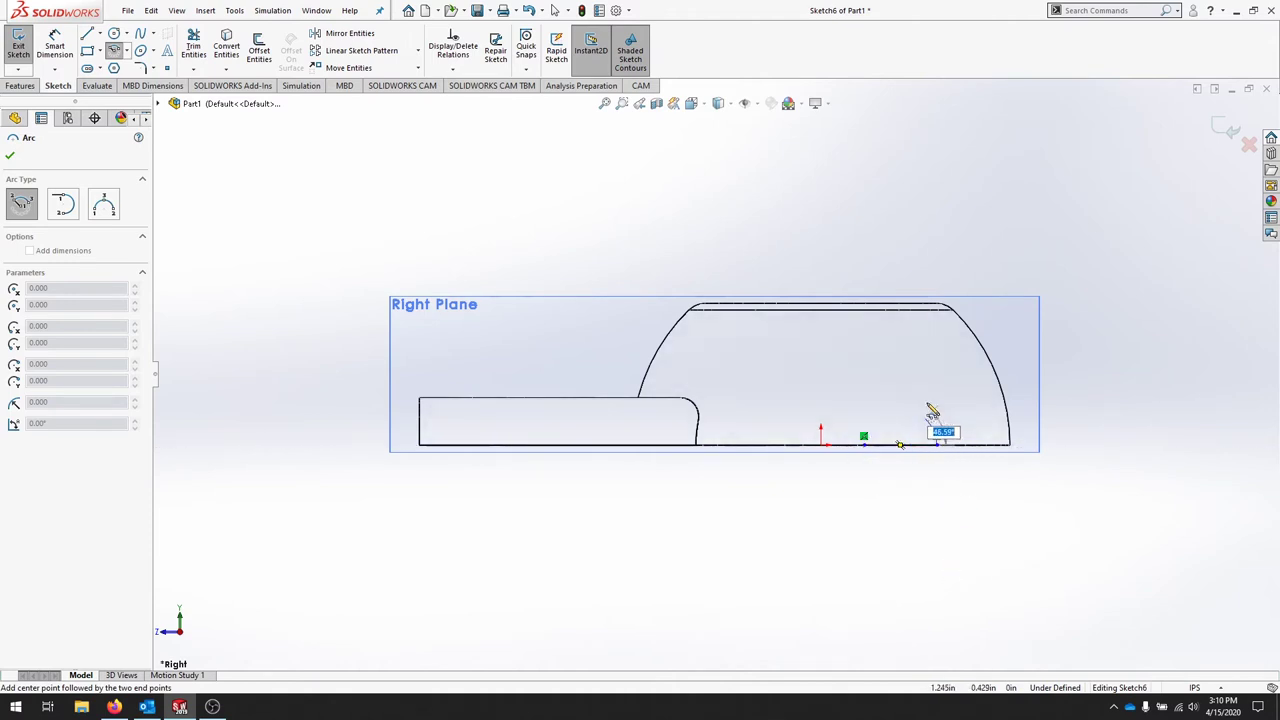
left_click(864, 444)
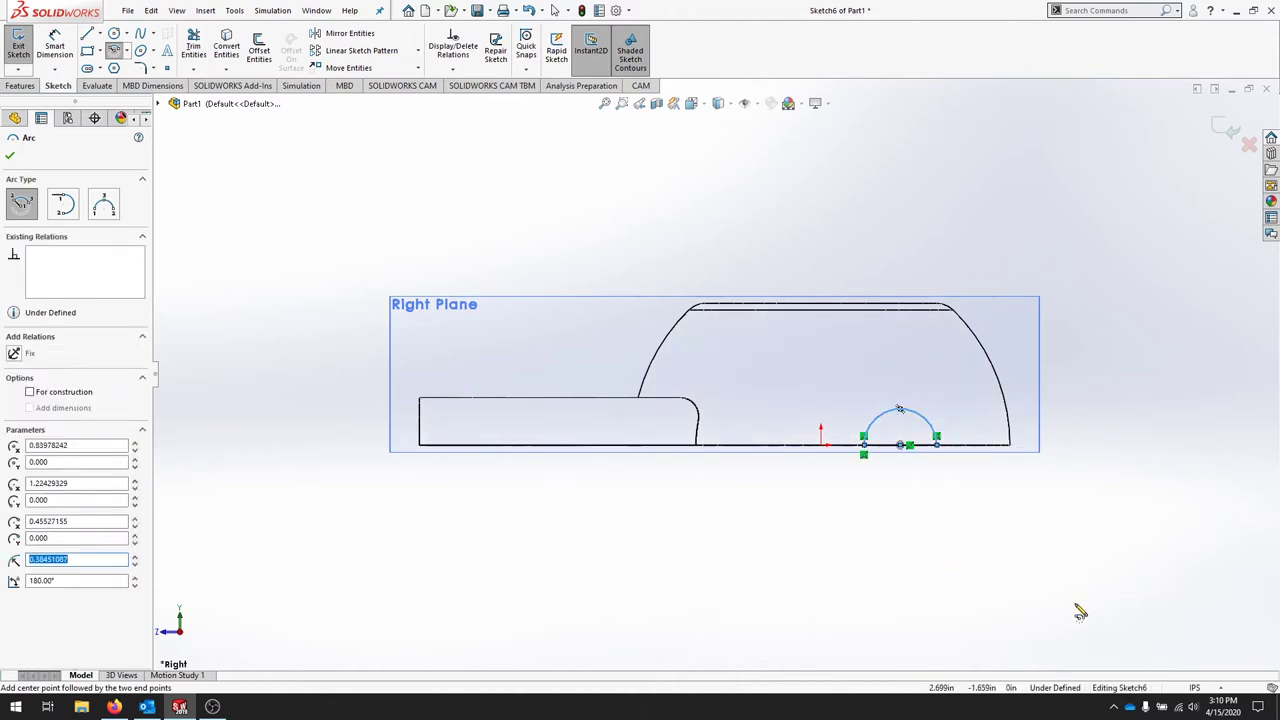
key("Escape")
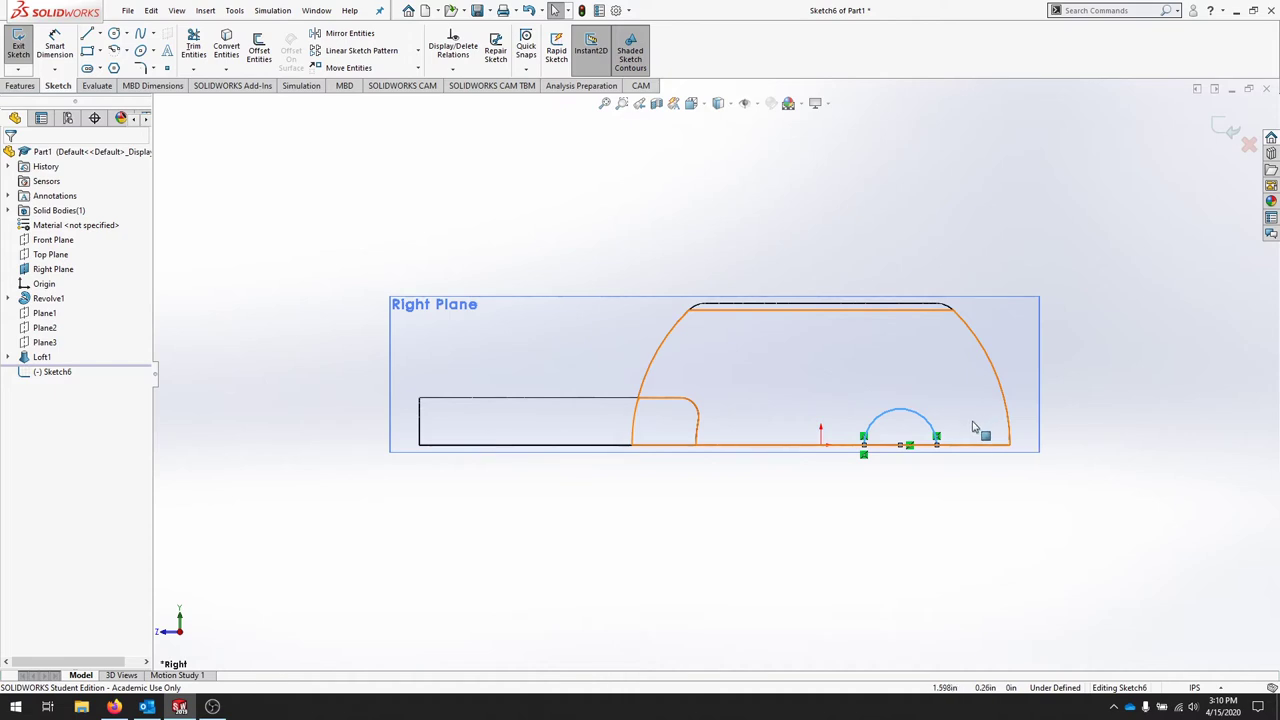
Dimension the arc's radius to 0.75 in.
left_click(55, 45)
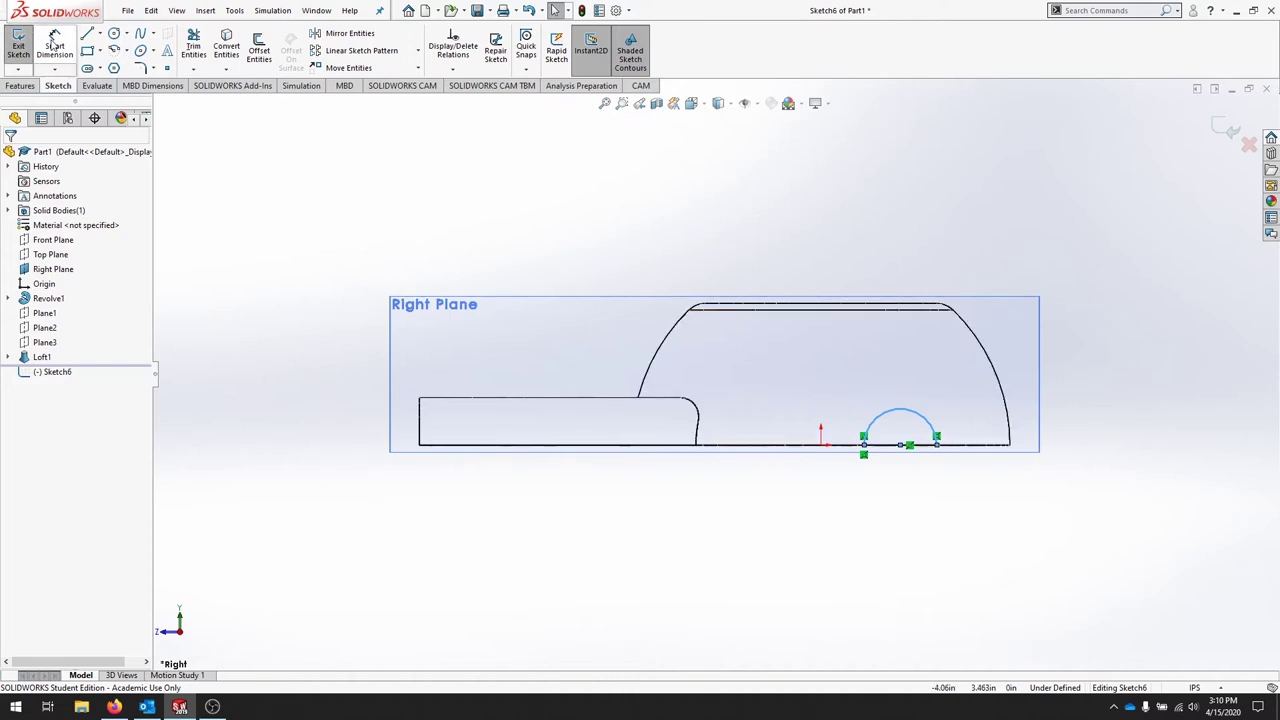
left_click(929, 426)
left_click(929, 389)
left_click(964, 396)
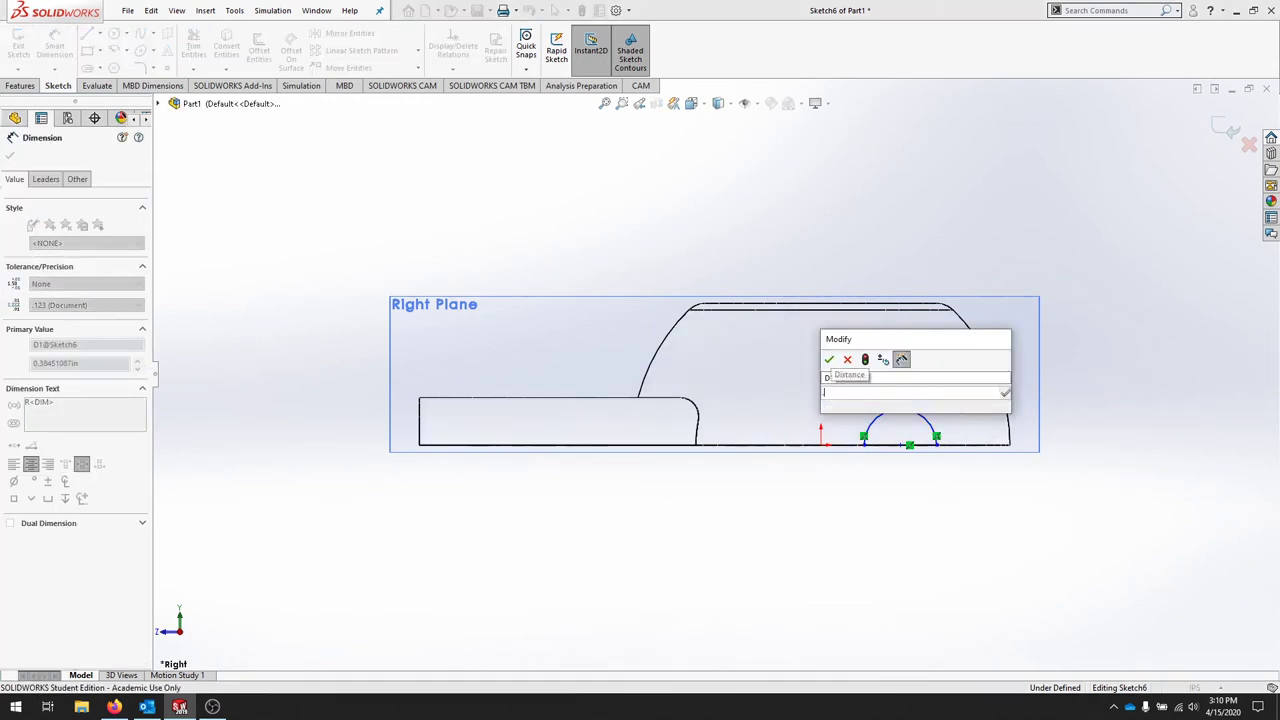
mouse_move(964, 414)
key("Return")
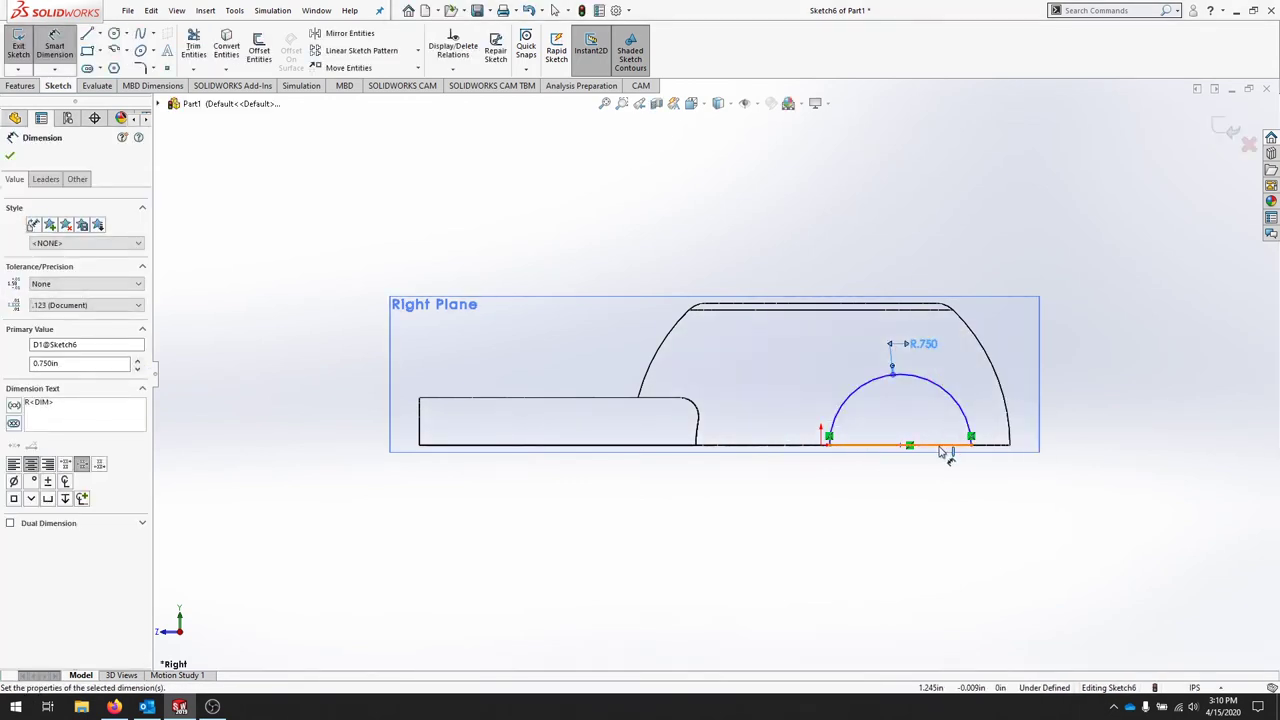
key("Escape")
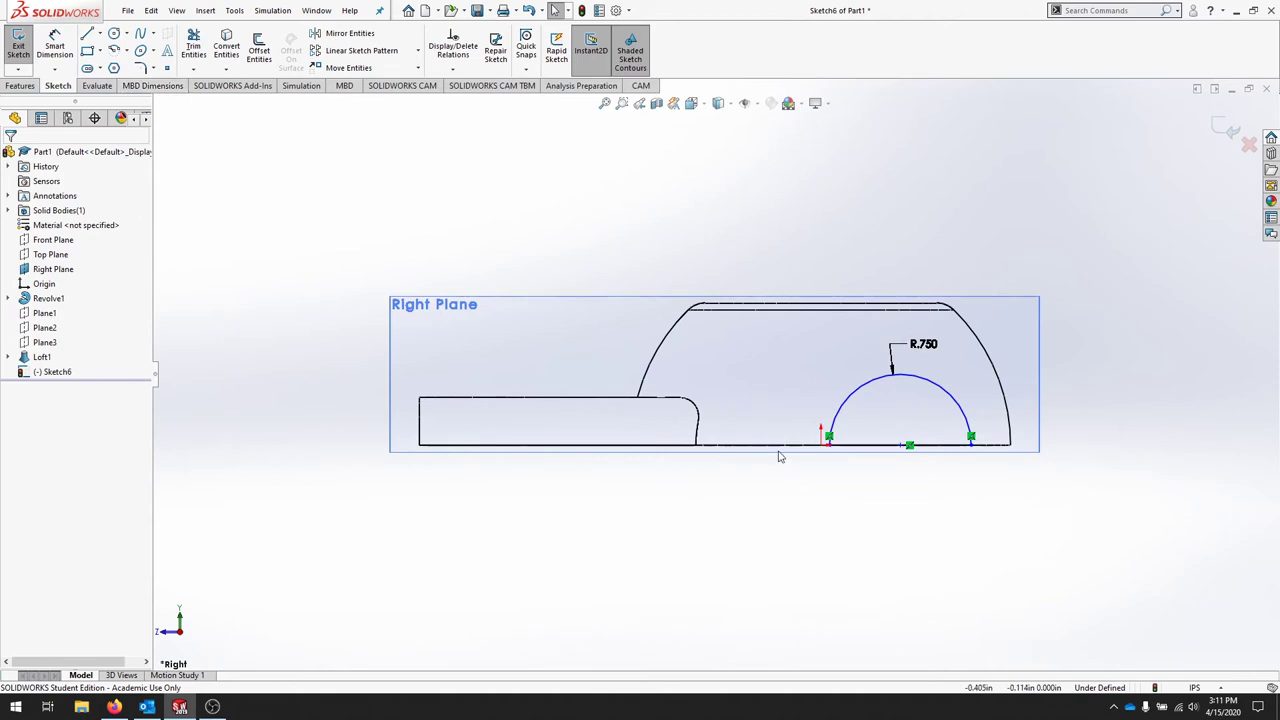
Dimension the horizontal distance from the origin to the arc's centre to 1.125 in and exit the sketch.
left_click(55, 46)
left_click(821, 441)
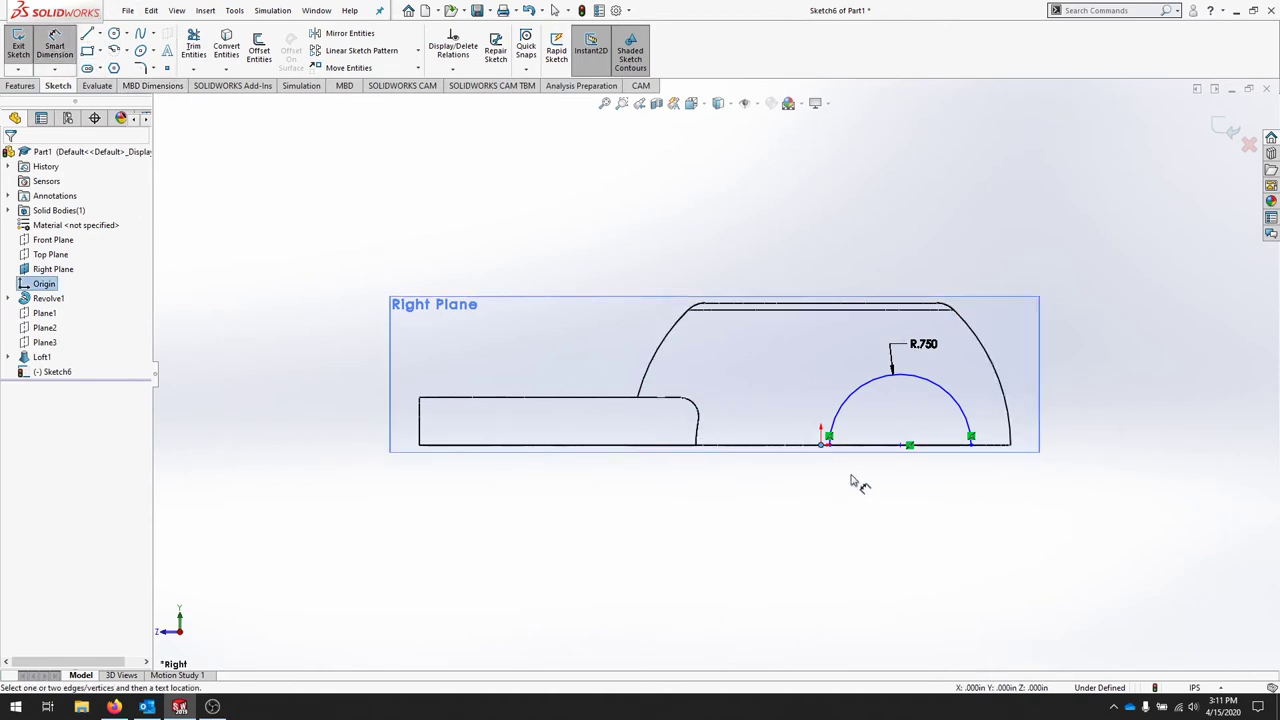
left_click(903, 447)
left_click(891, 536)
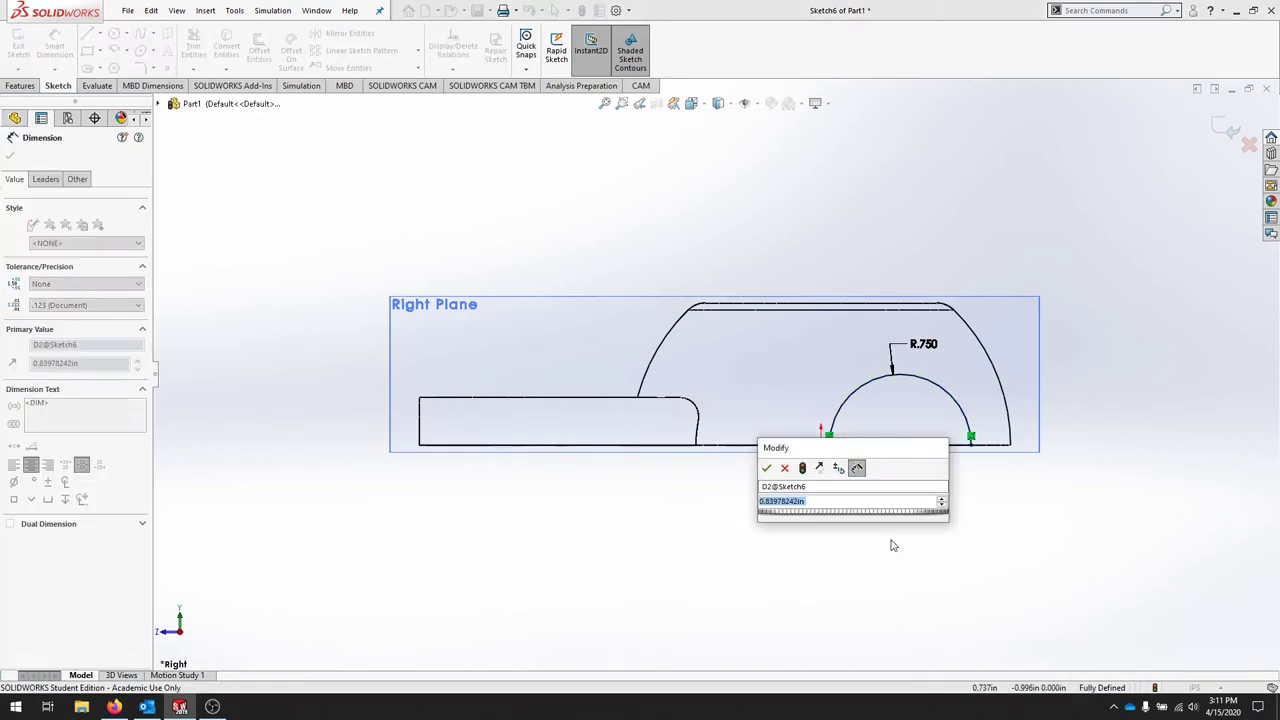
type("1.125")
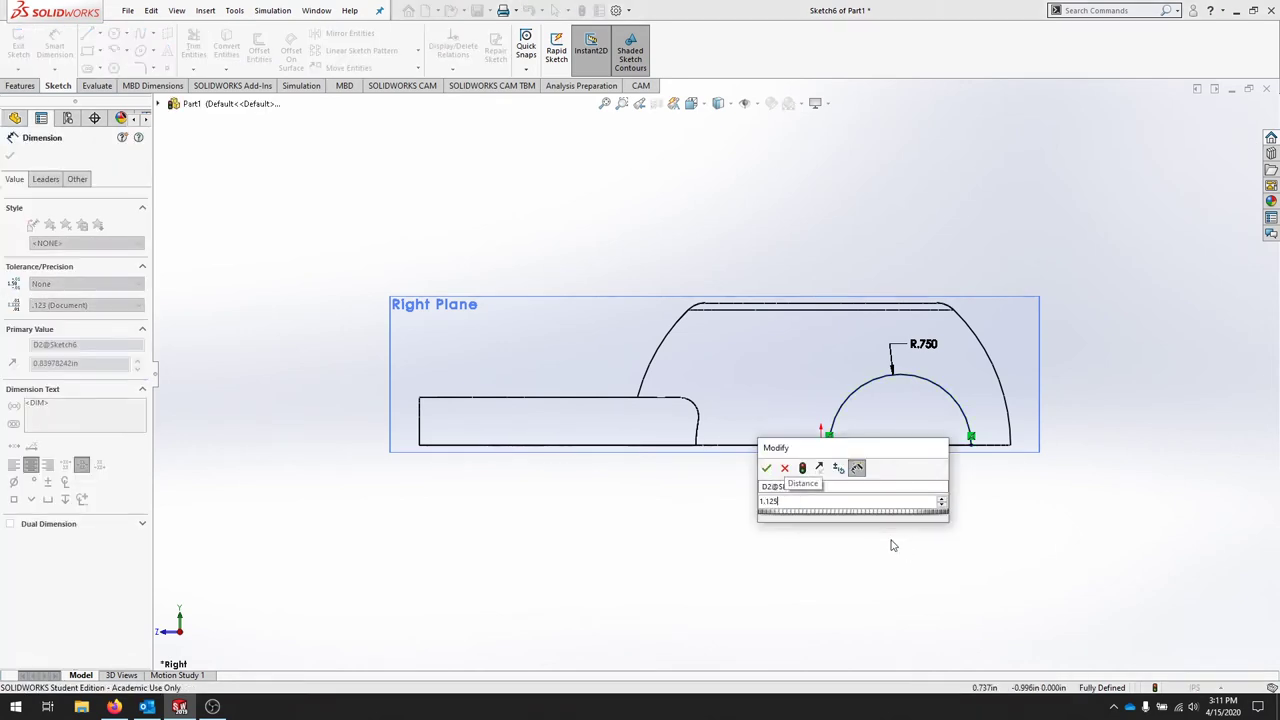
key("Return")
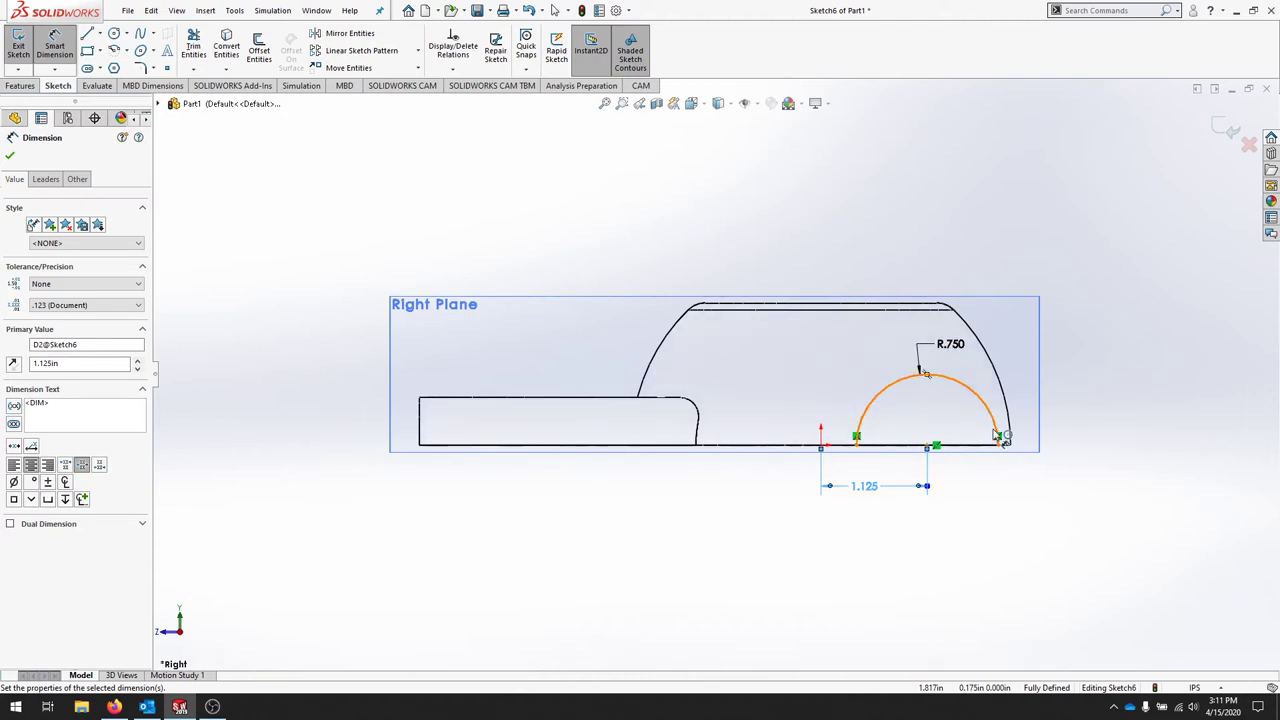
left_click(17, 56)
Extrude the semicircular sketch 5.5 in as a blind boss in the reversed direction and display the model shaded with edges.
left_click(20, 85)
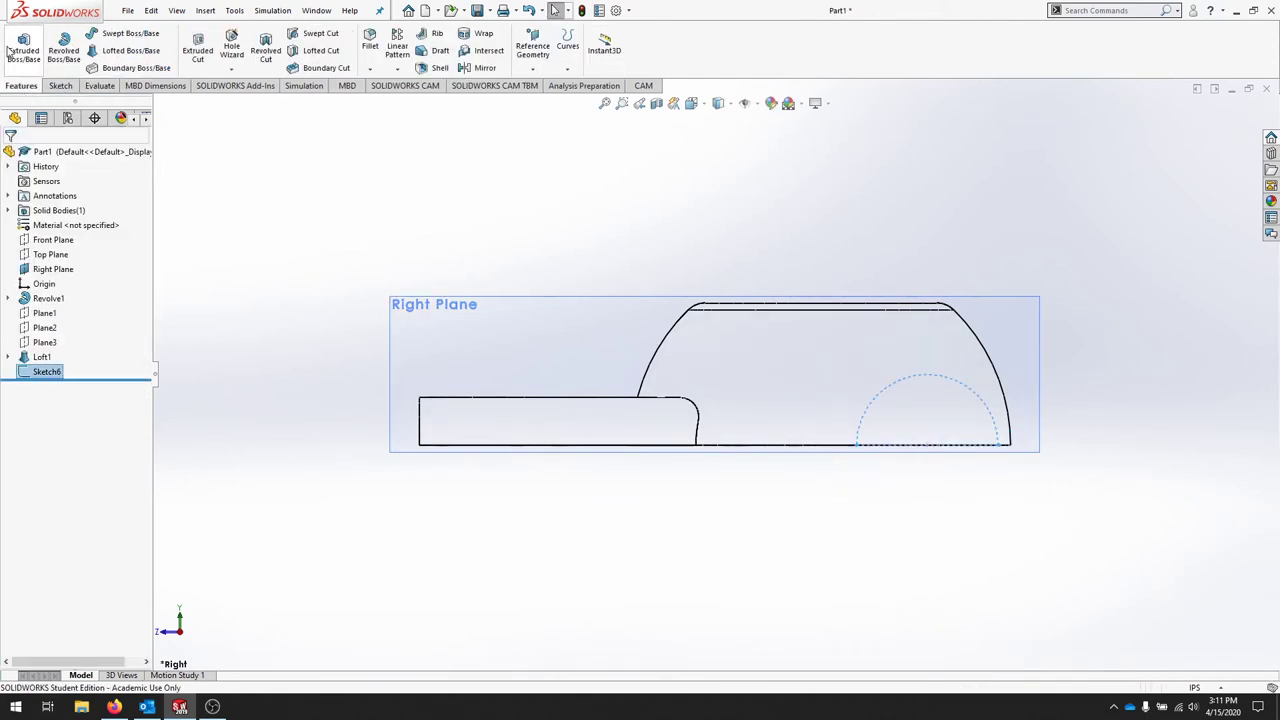
left_click(20, 58)
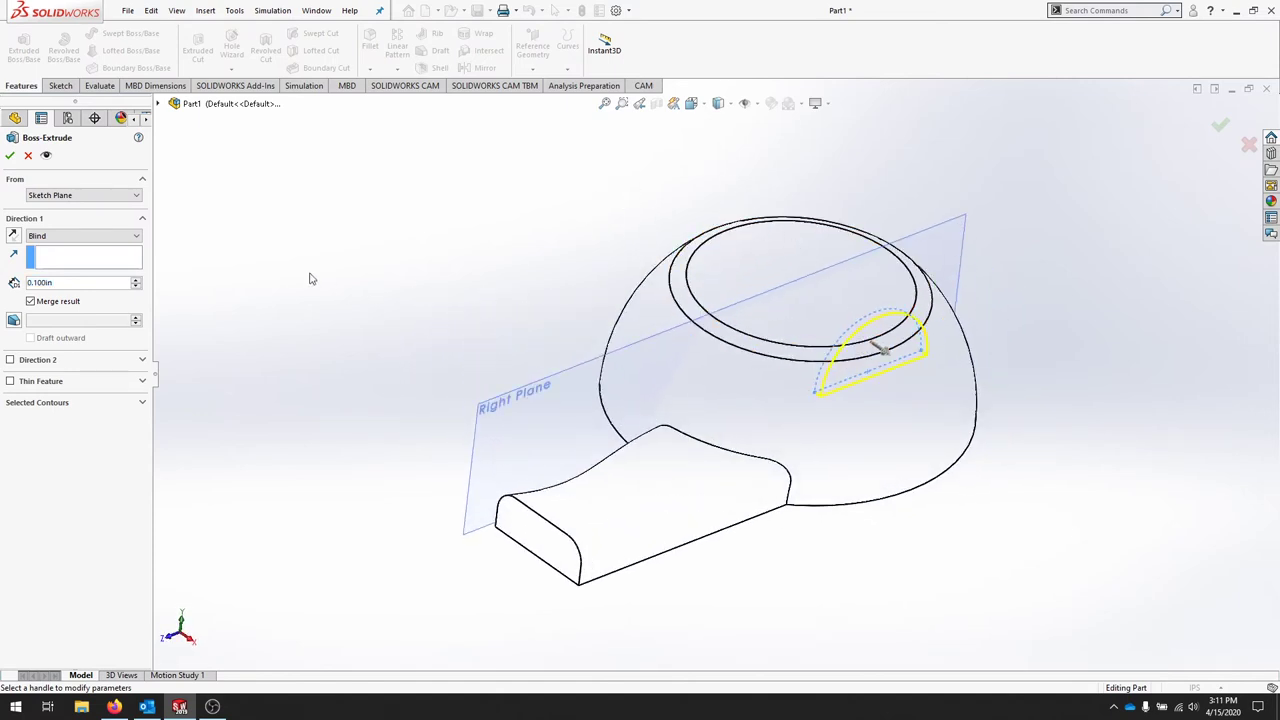
left_click(13, 236)
type("5.5")
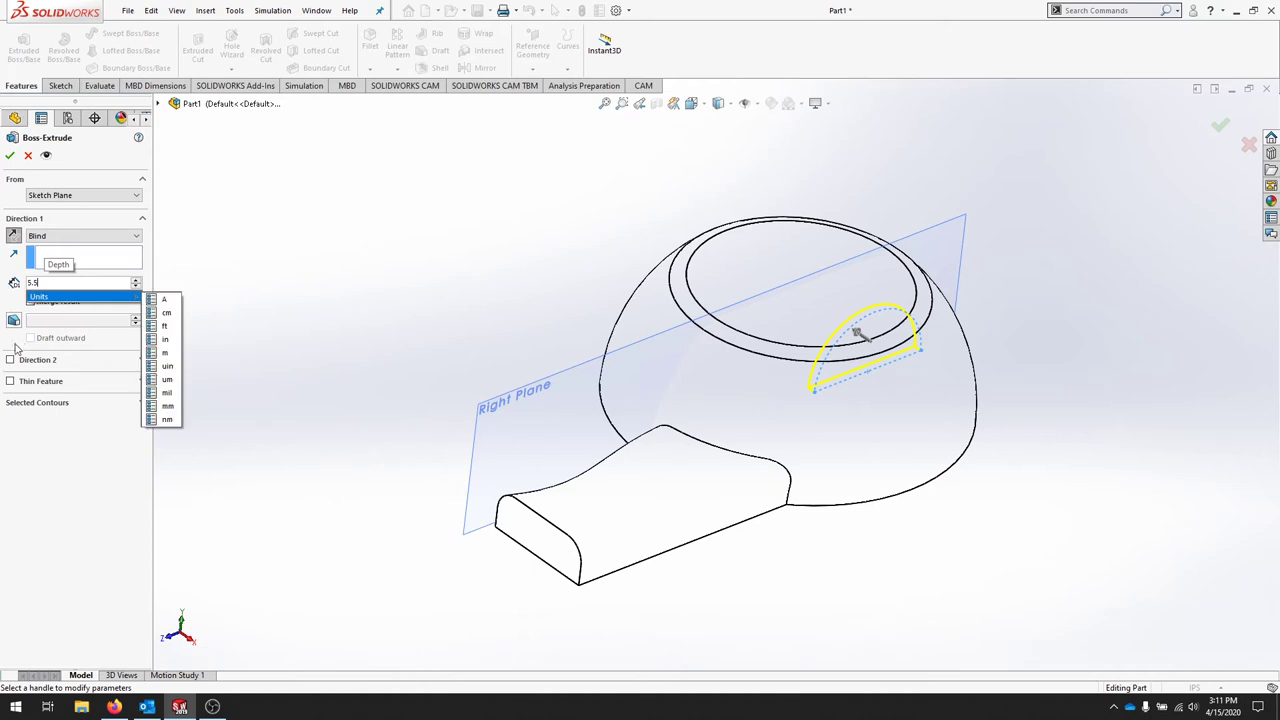
key("Return")
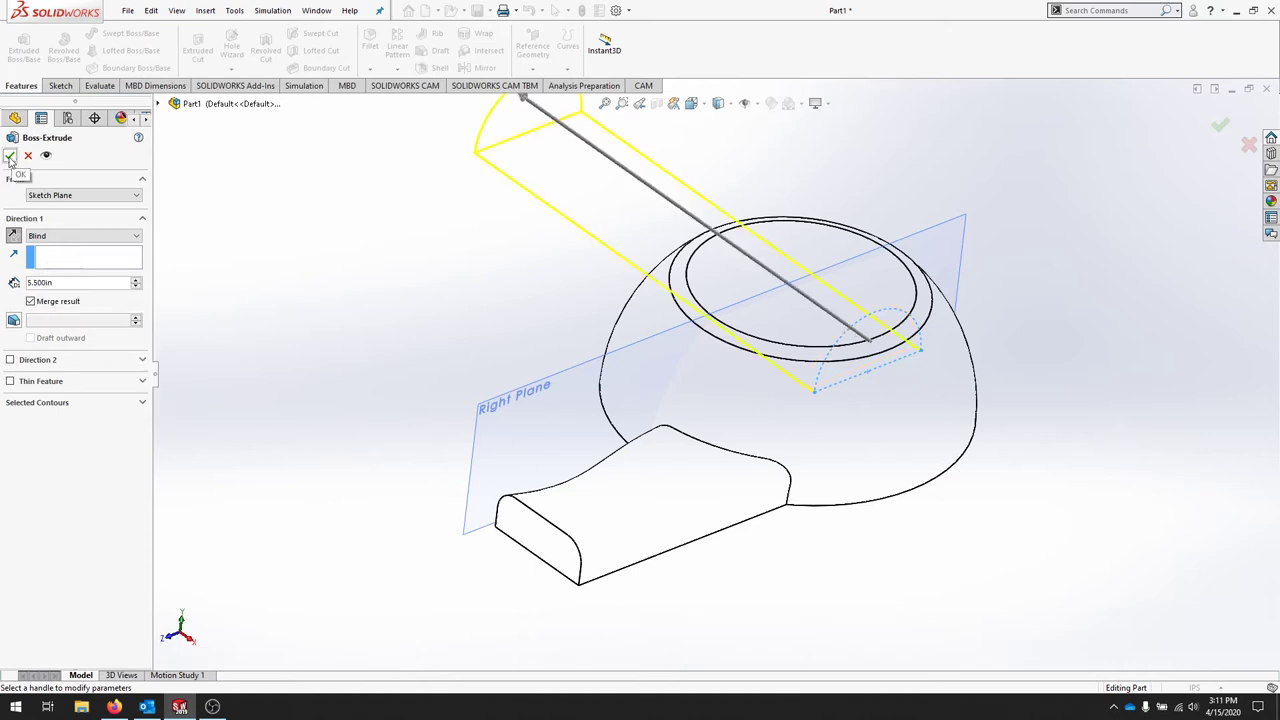
left_click(10, 157)
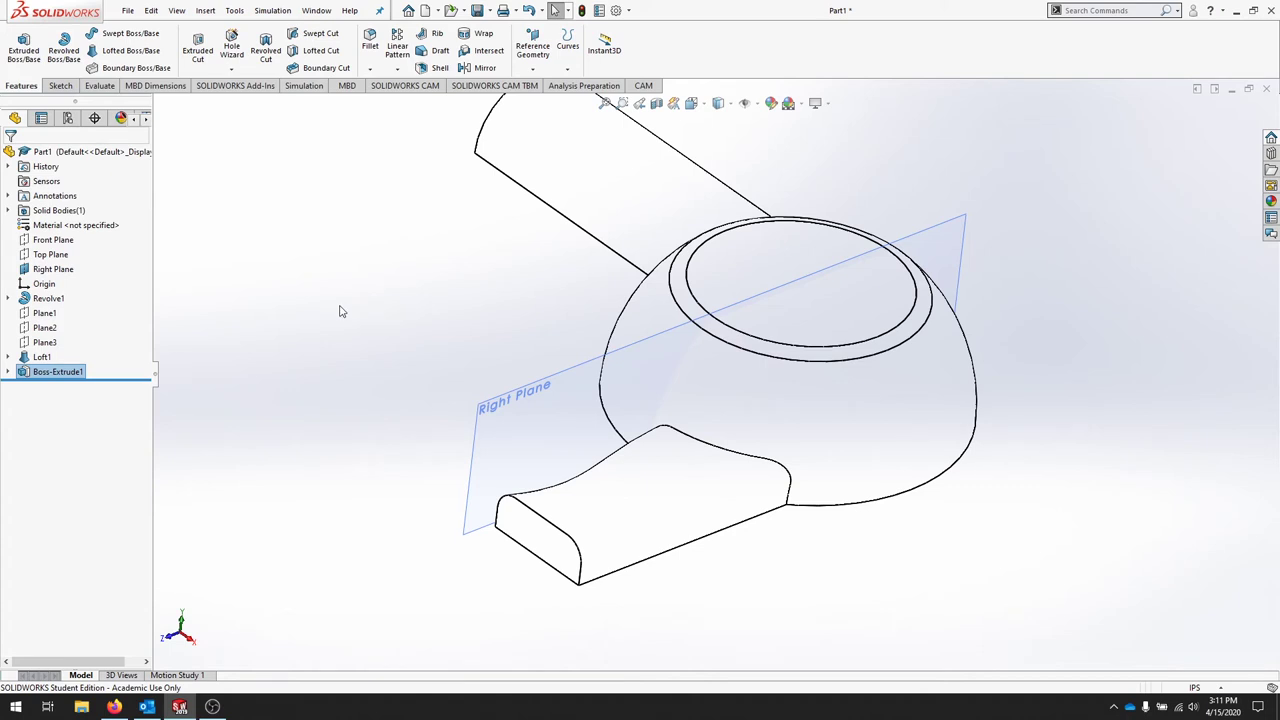
left_click(719, 123)
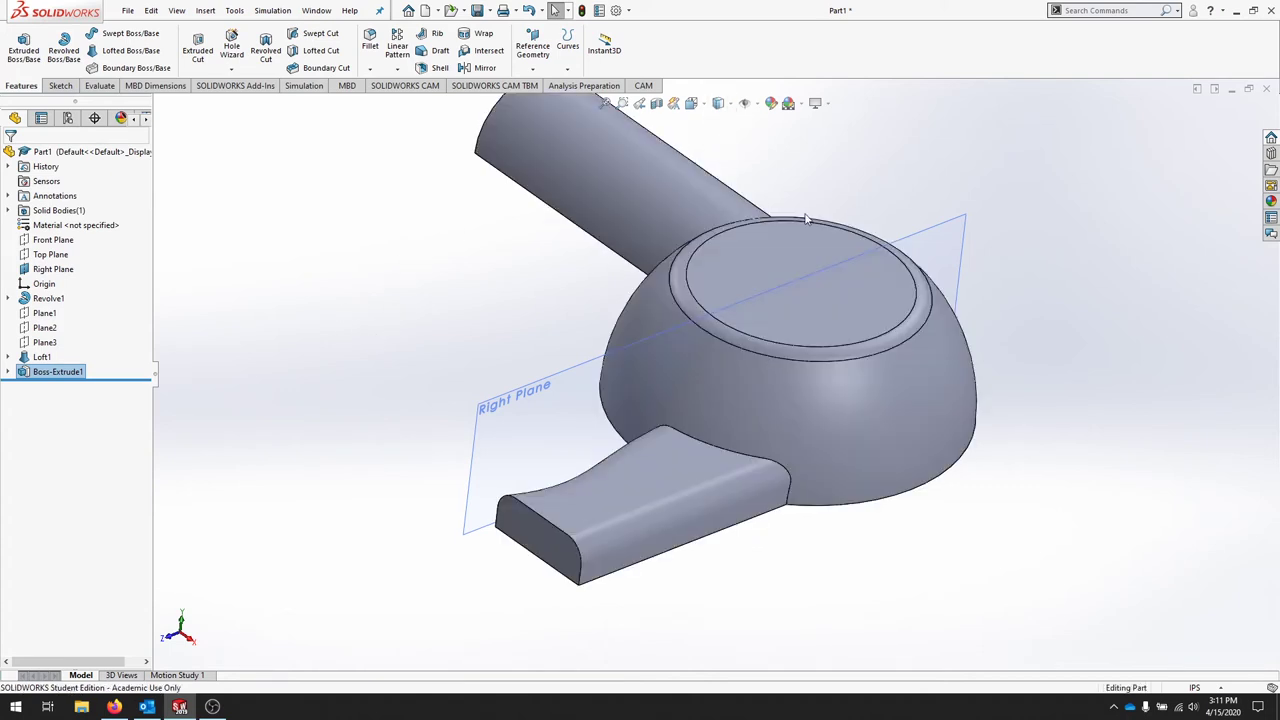
Start a constant-size fillet on the edges where the semicircular boss and the lofted arm meet the dome.
middle_click_drag(1008, 352, 979, 228)
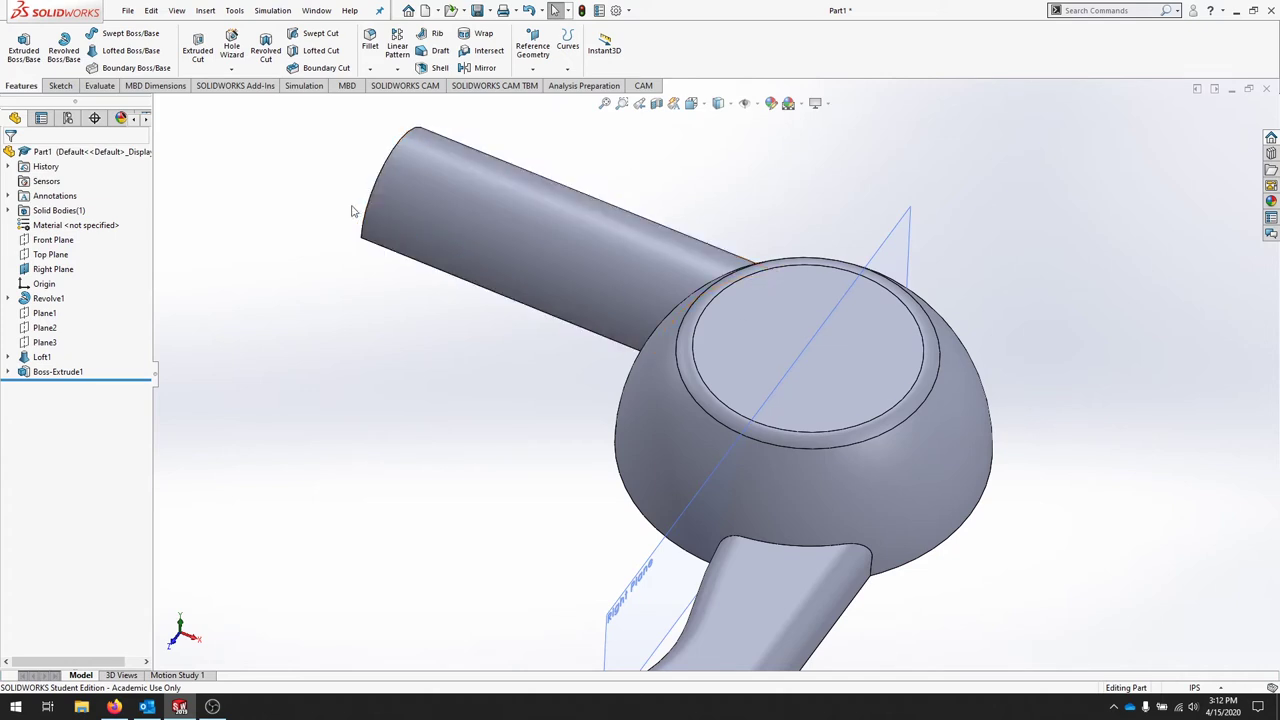
left_click(370, 42)
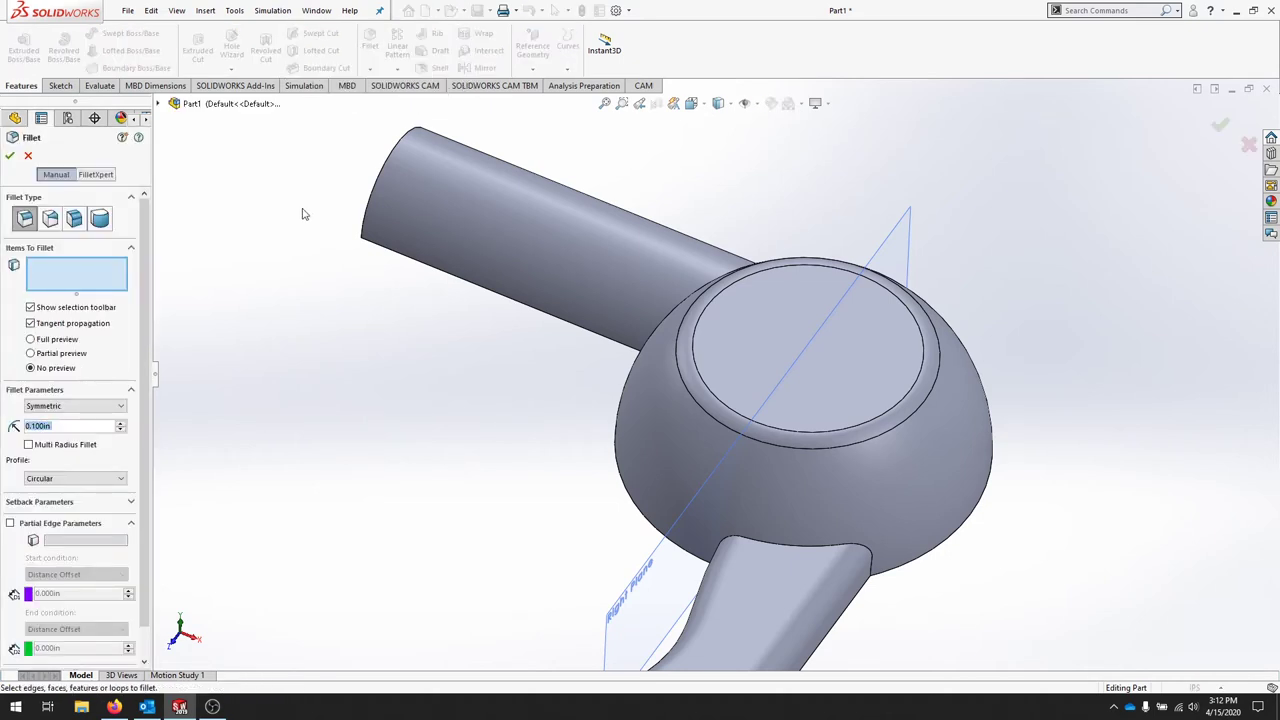
middle_click_drag(354, 213, 560, 335)
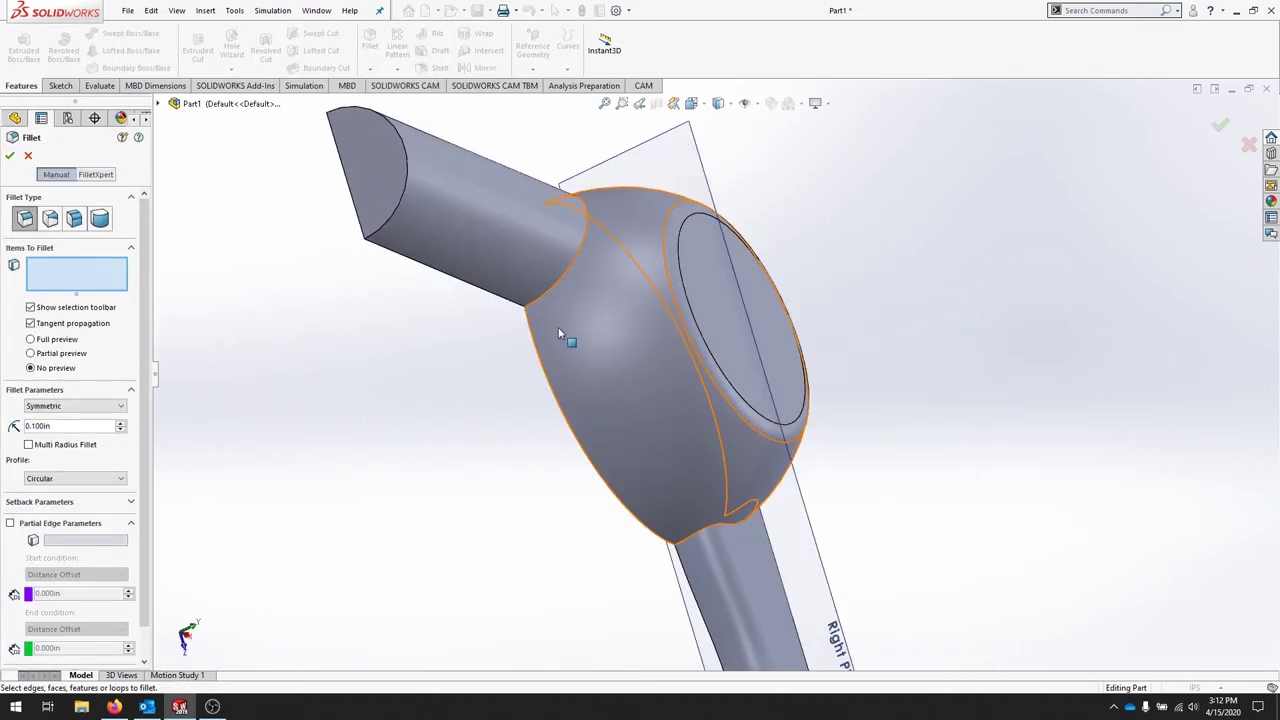
left_click(562, 277)
middle_click_drag(894, 354, 925, 330)
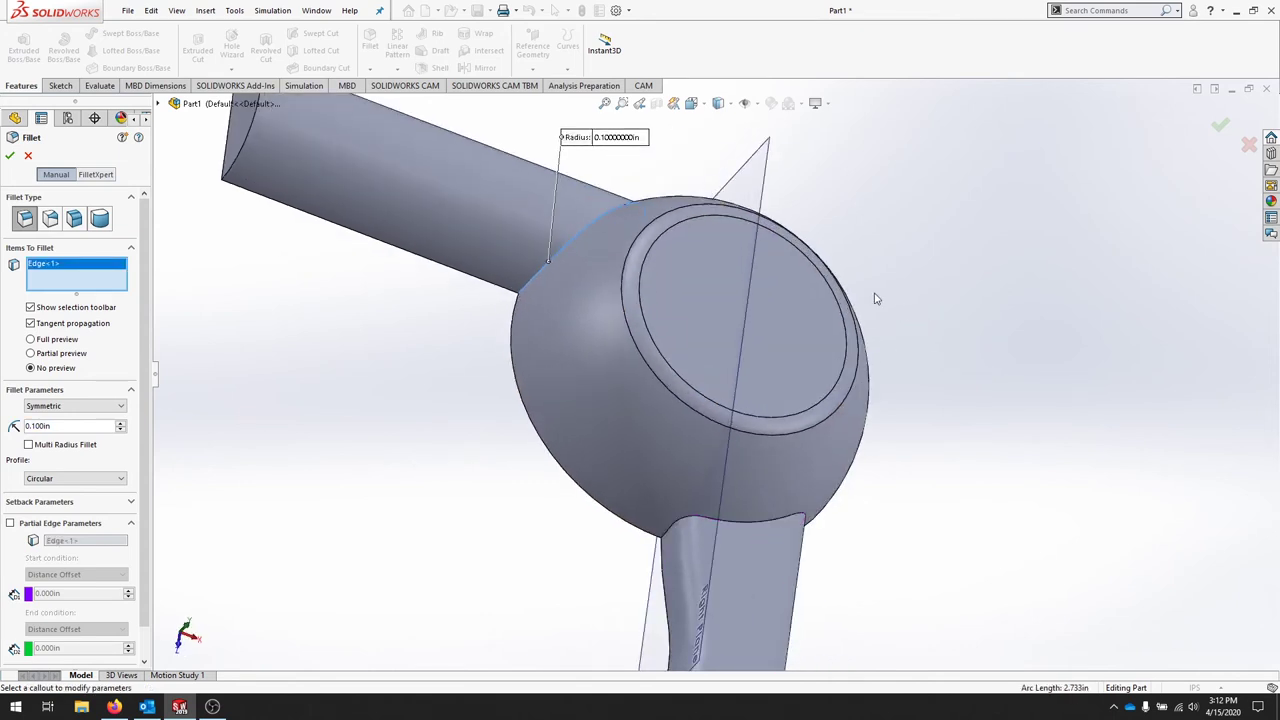
left_click(769, 525)
middle_click_drag(919, 589, 778, 495)
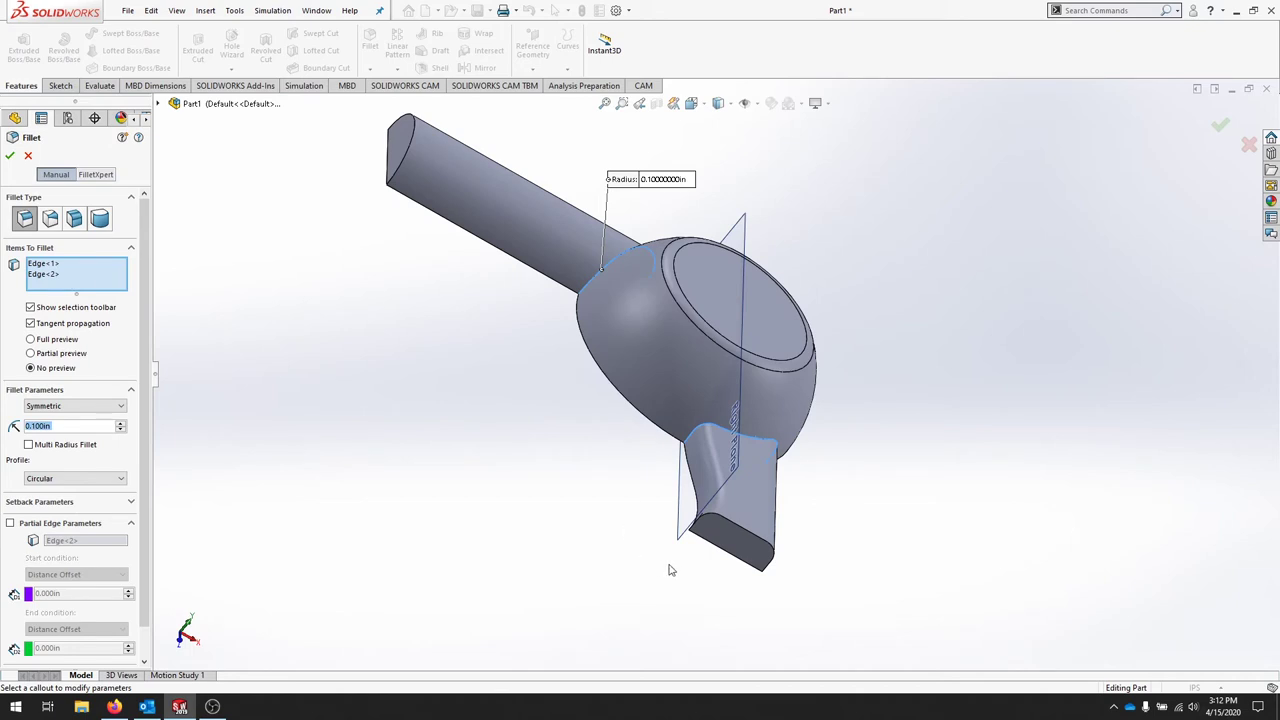
Add the side, corner and top edges around the lofted arm's free end face to the fillet selection.
left_click(697, 530)
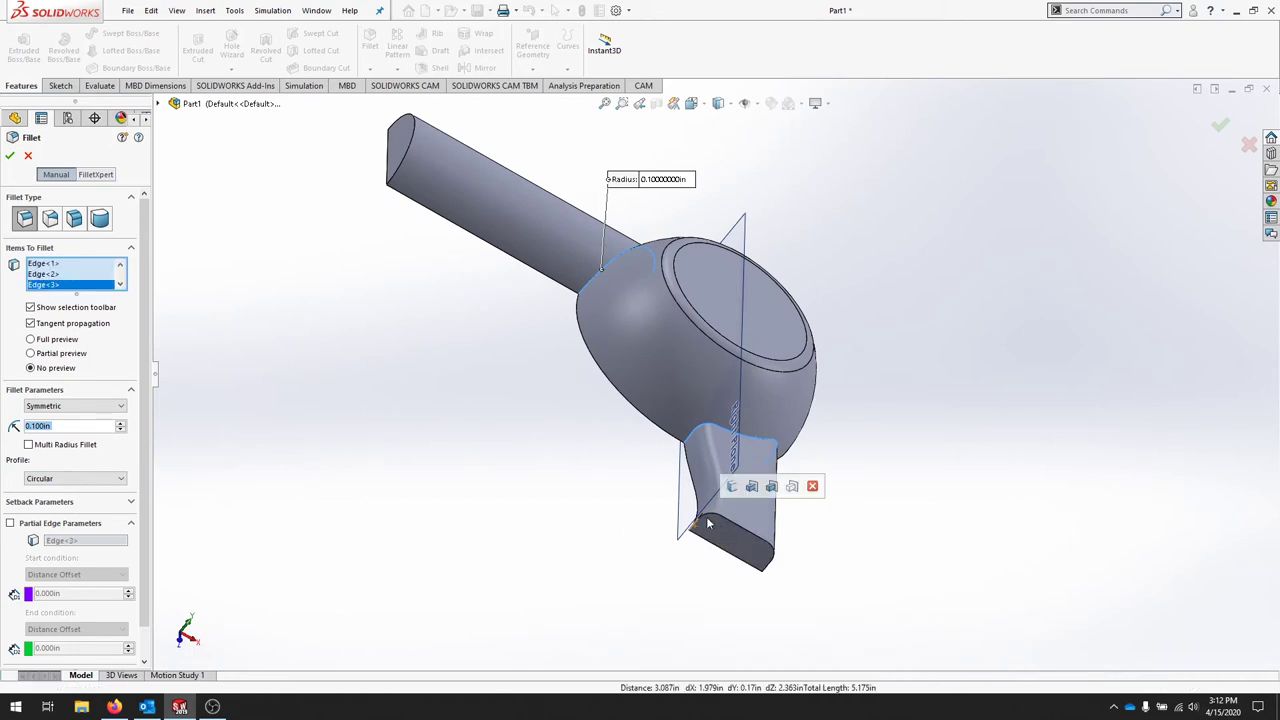
left_click(737, 530)
left_click(778, 556)
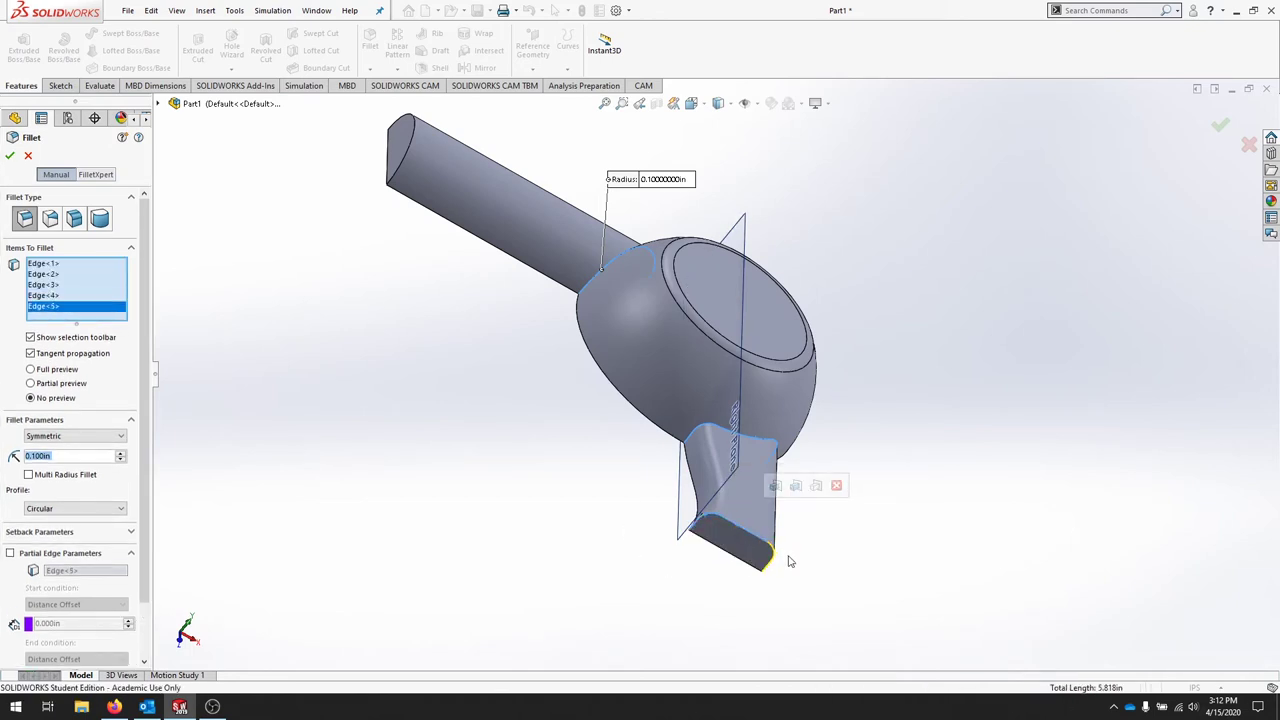
left_click(770, 567)
left_click(770, 567)
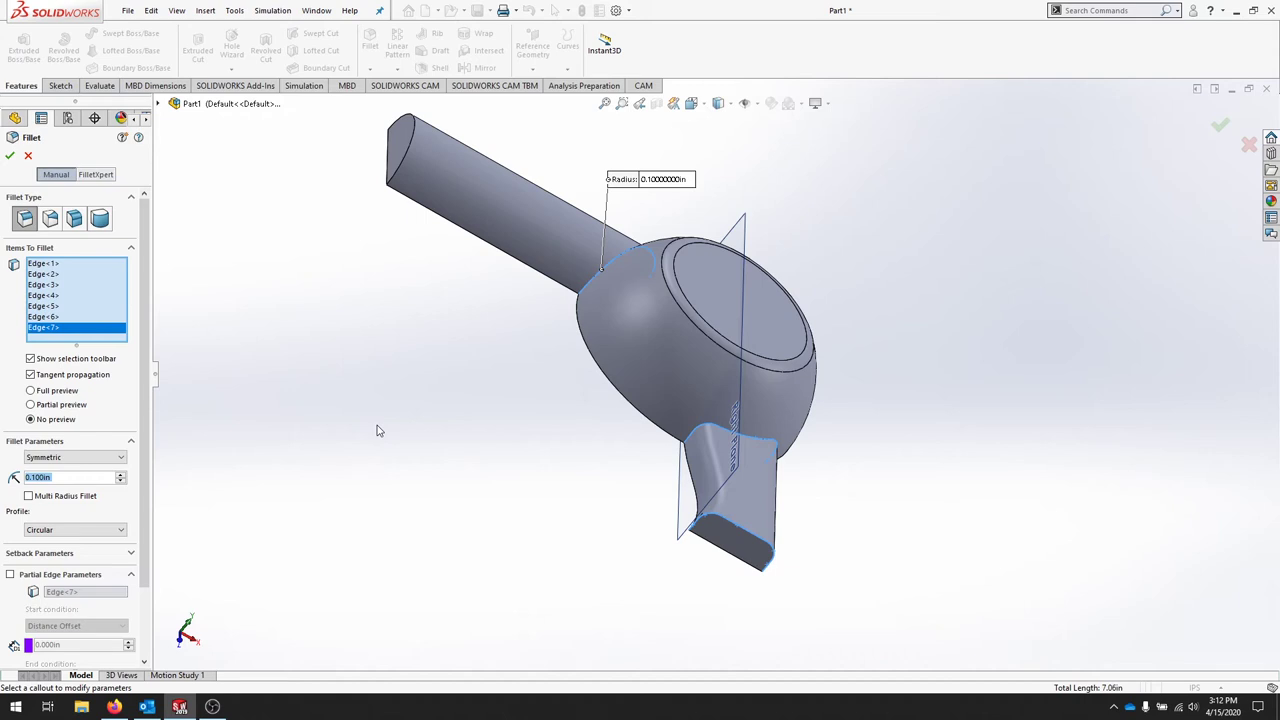
Set the fillet radius to 0.15 in and apply the fillet to the selected edges.
left_click(38, 477)
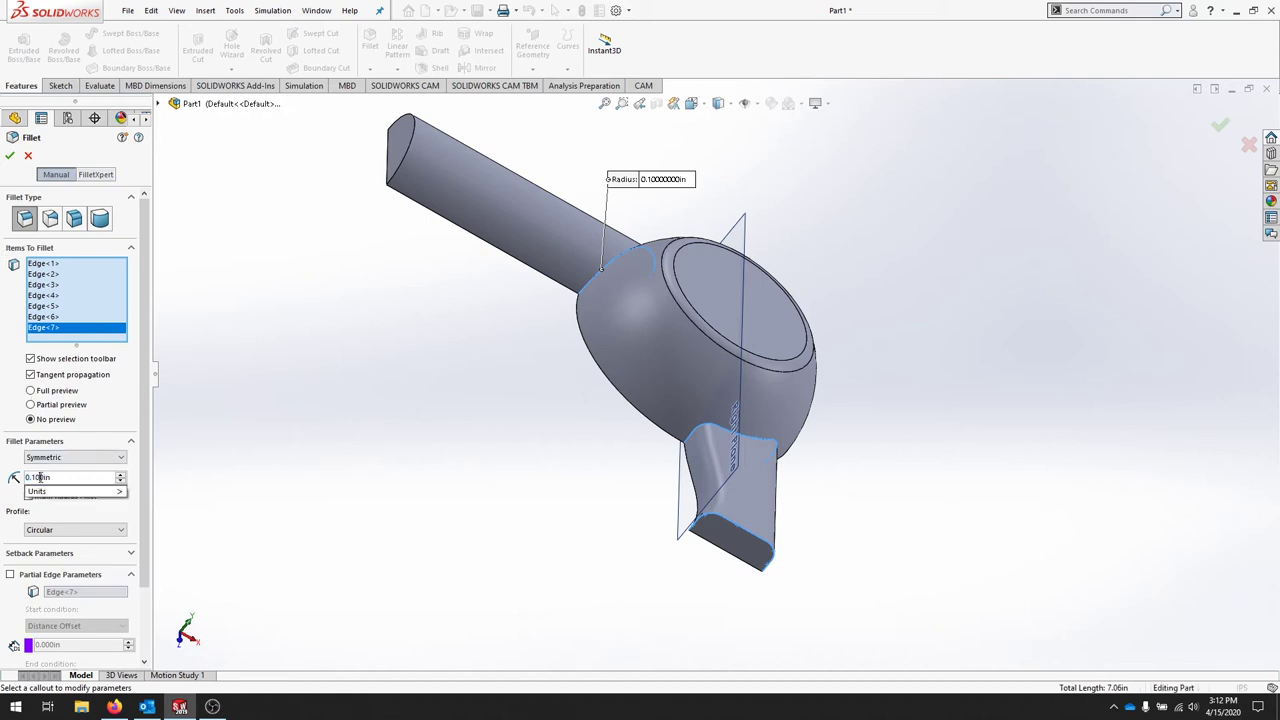
key("BackSpace")
type("5")
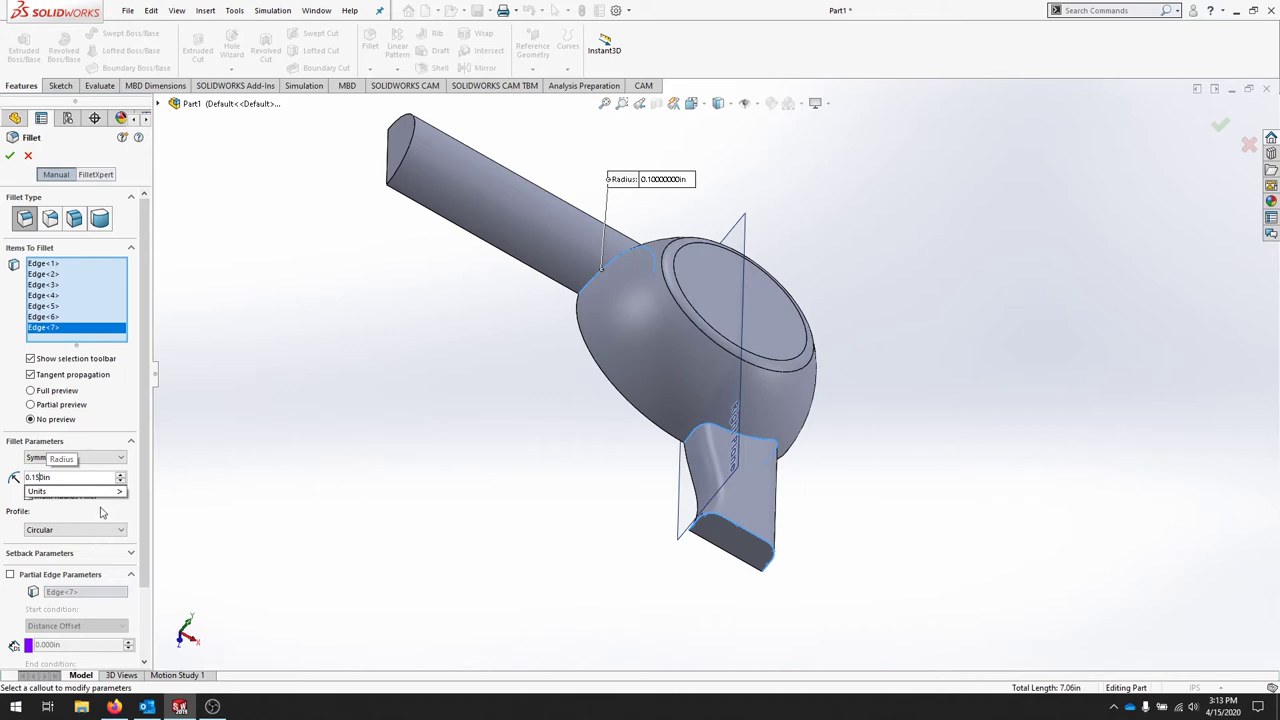
left_click(10, 156)
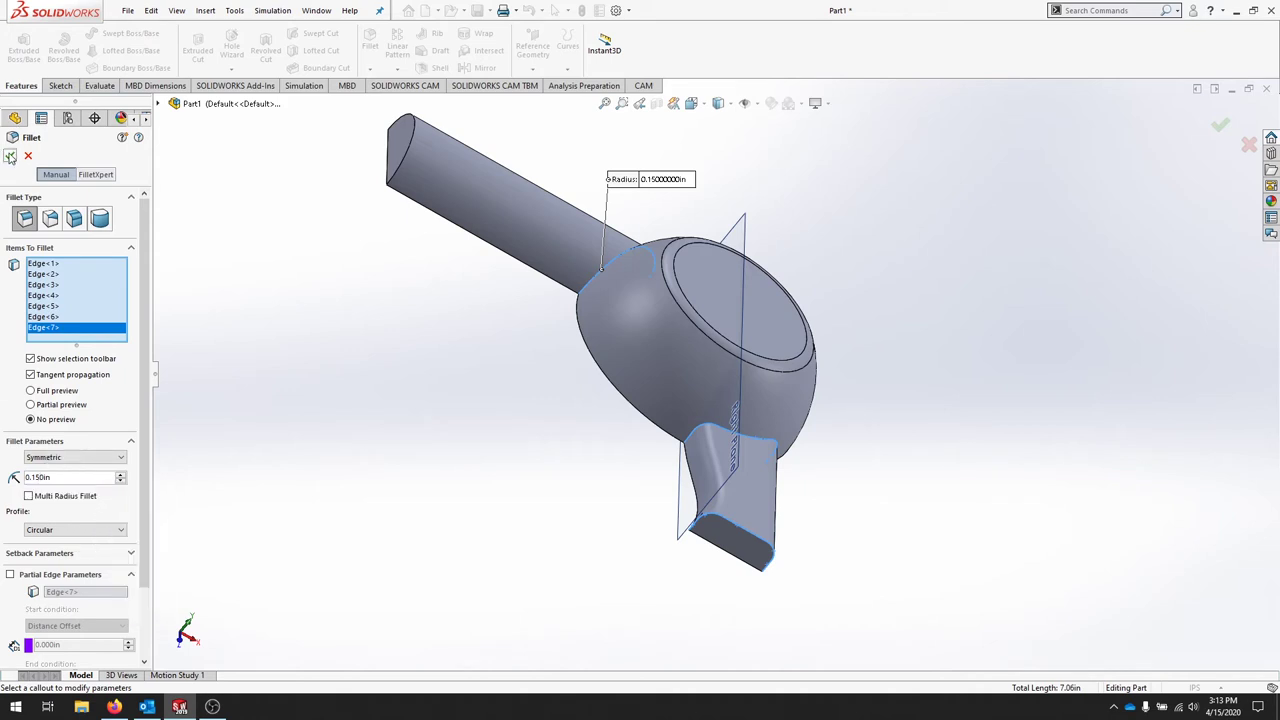
left_click(10, 156)
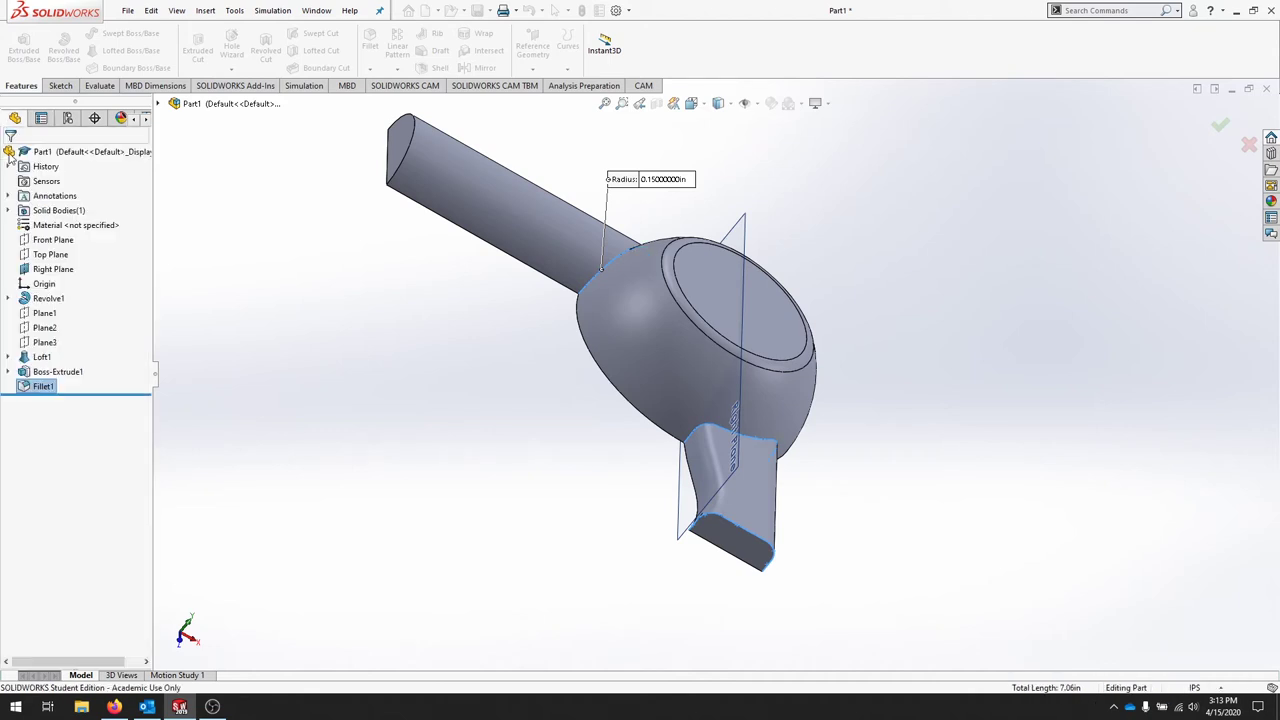
Start a shell that removes the part's flat underside and the semicircular end face of the extruded boss.
middle_click_drag(930, 382, 584, 203)
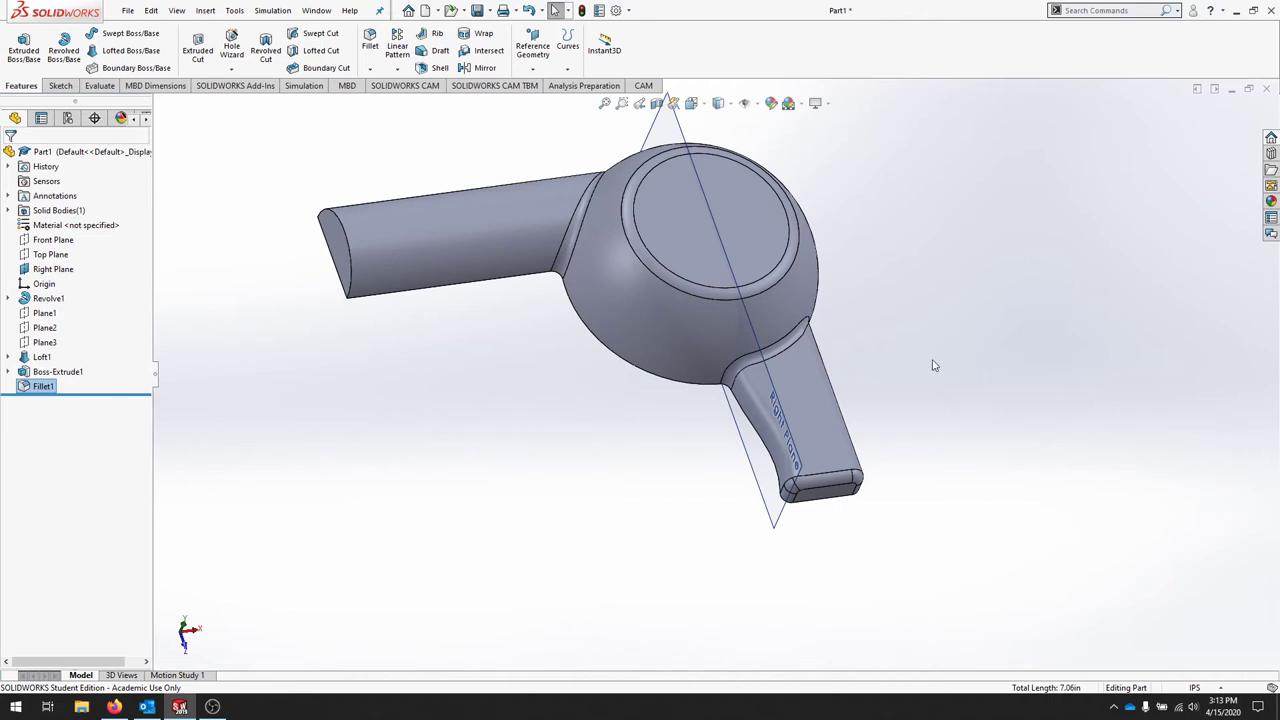
middle_click_drag(933, 366, 800, 326)
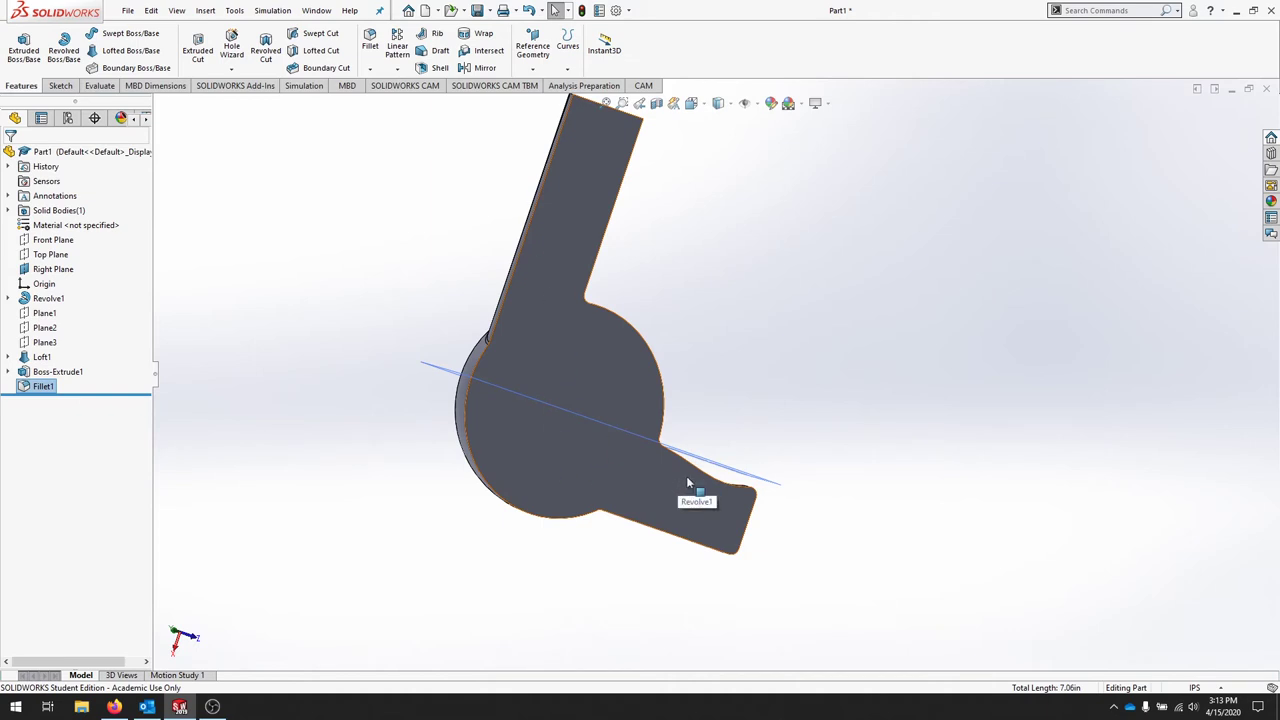
middle_click_drag(486, 220, 394, 200)
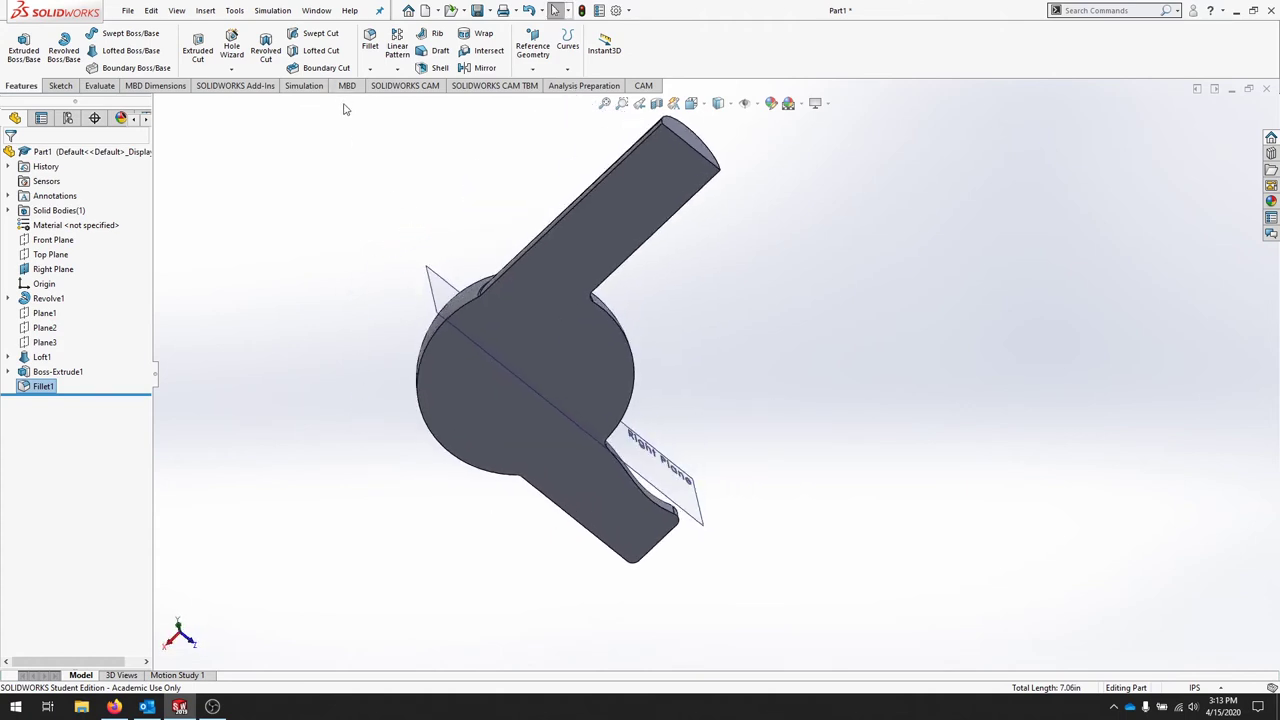
left_click(436, 67)
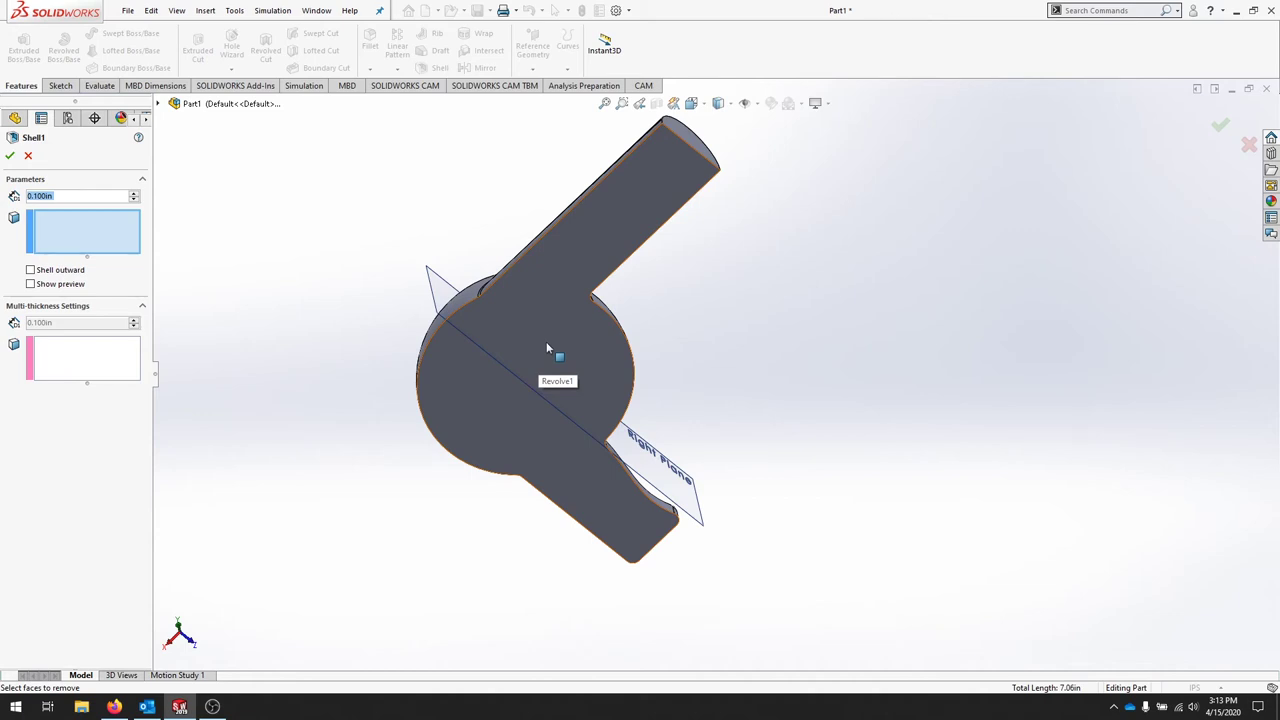
left_click(546, 348)
middle_click_drag(868, 218, 737, 283)
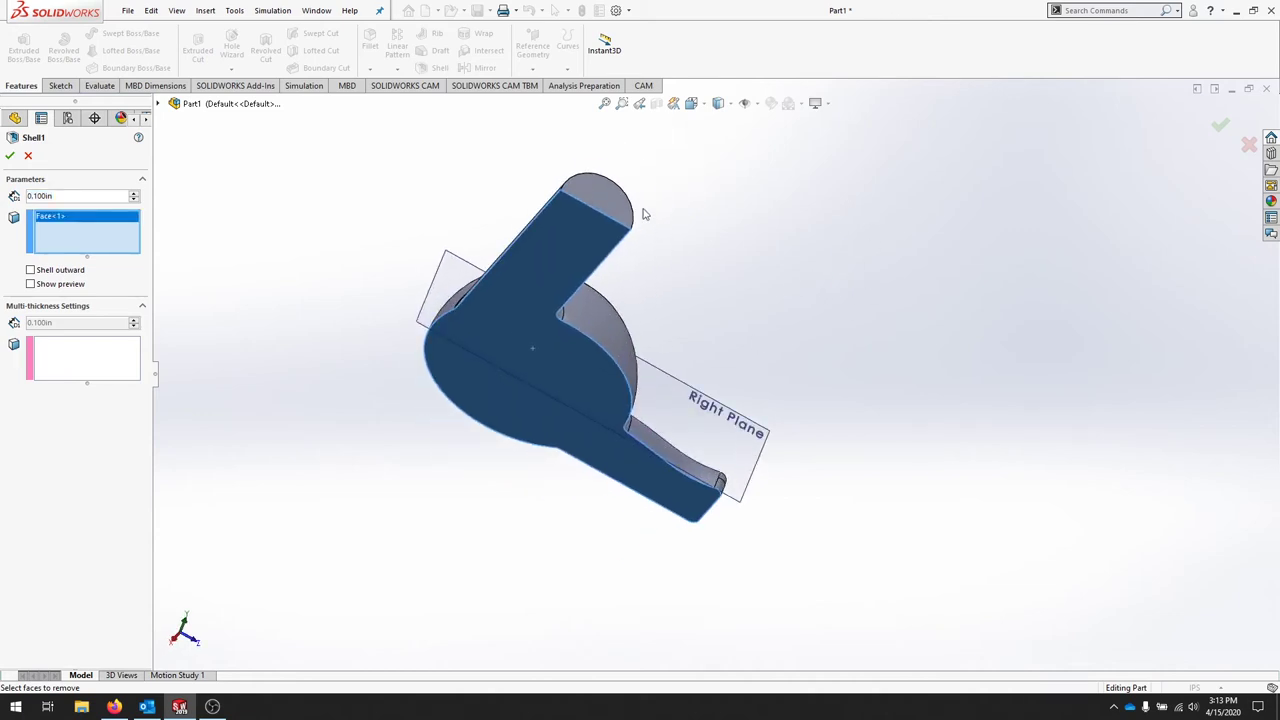
left_click(604, 203)
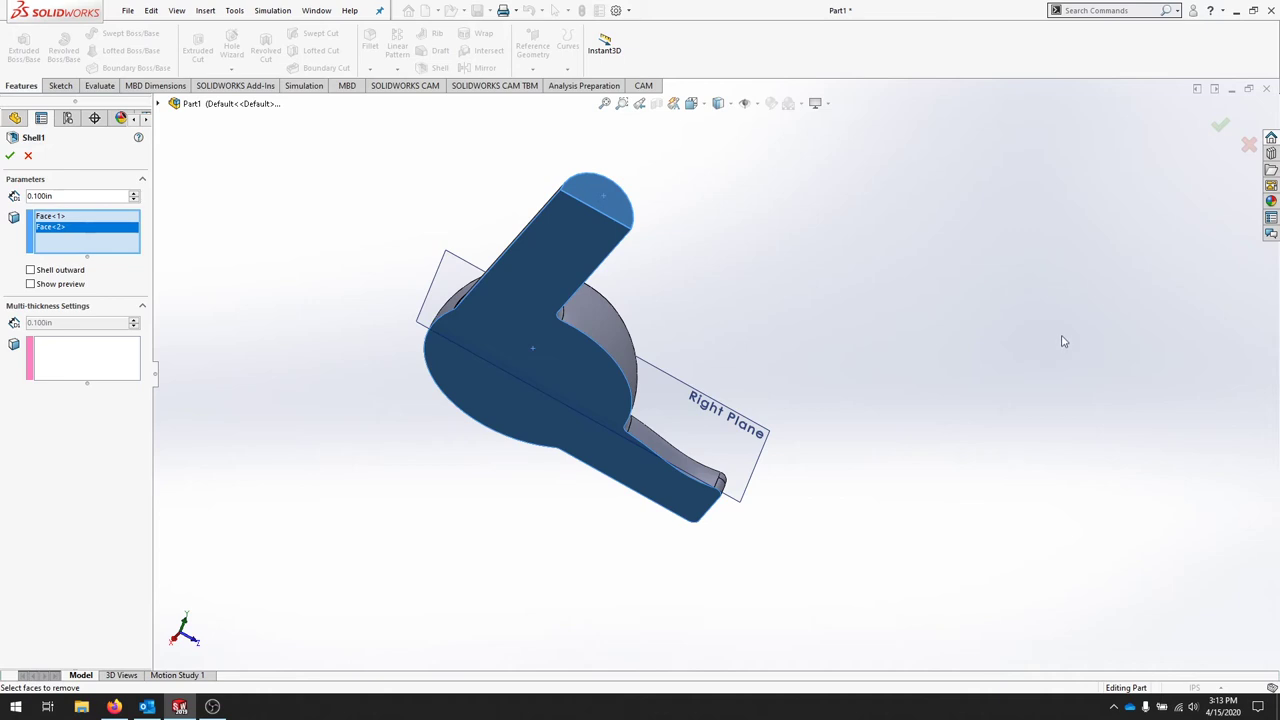
Set the shell's wall thickness to 0.125 in and apply the shell.
left_click(40, 196)
key("BackSpace")
key("BackSpace")
type("25")
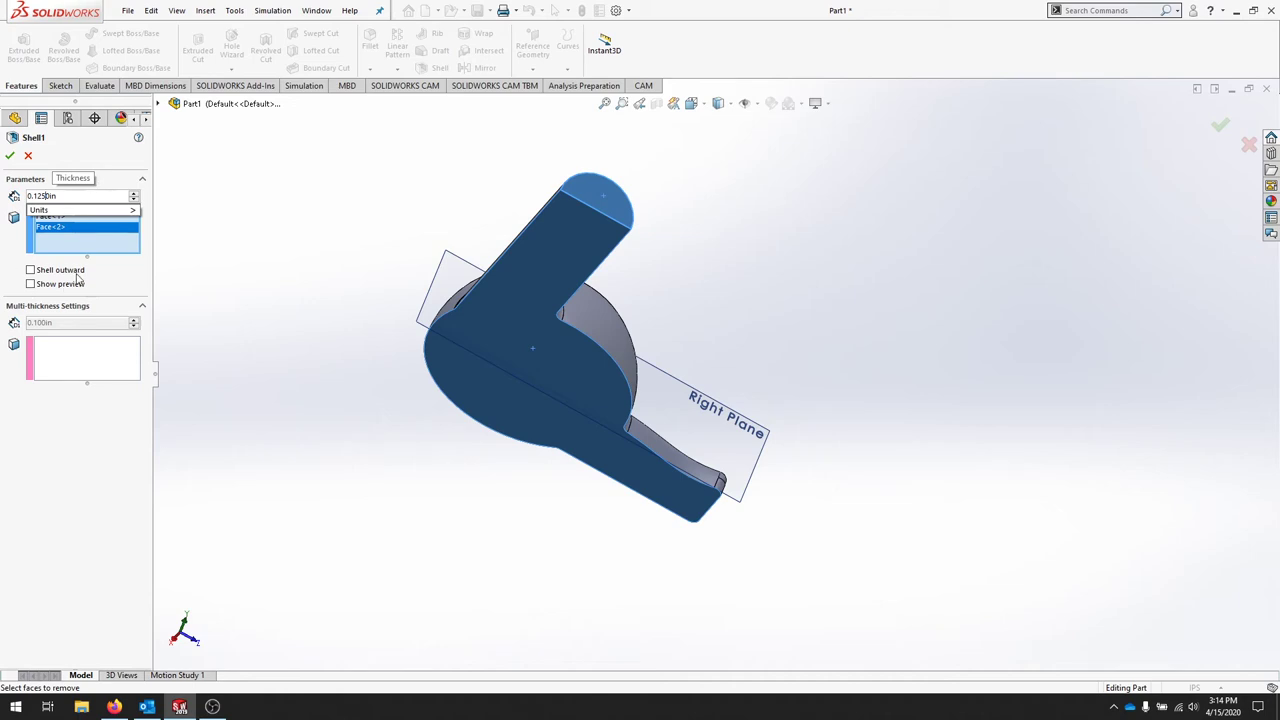
key("BackSpace")
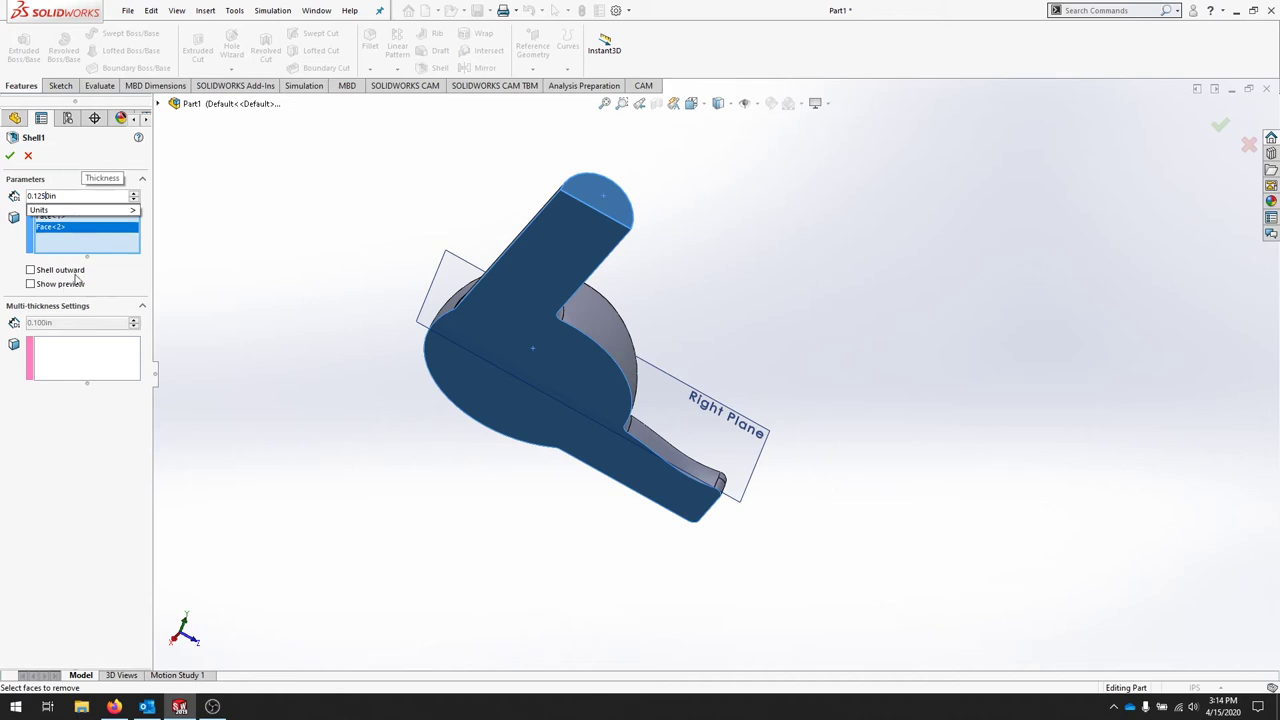
left_click(10, 155)
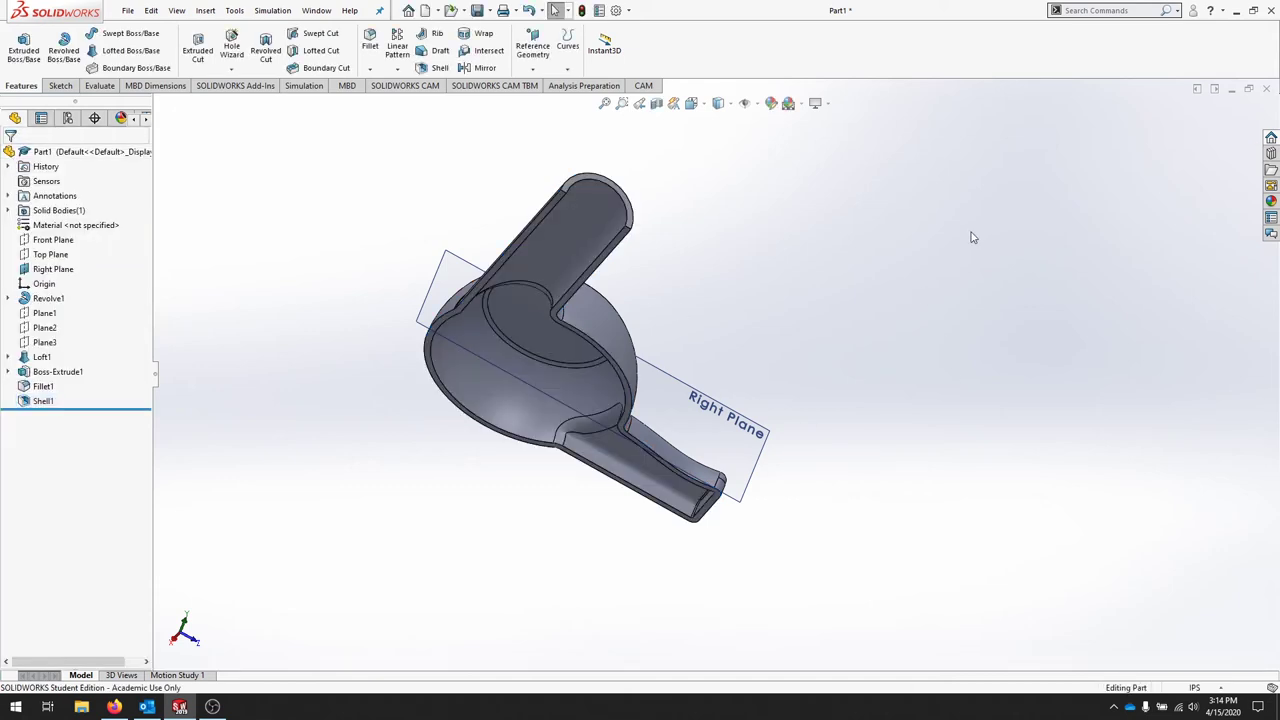
Hide the Right Plane.
middle_click_drag(971, 234, 486, 460)
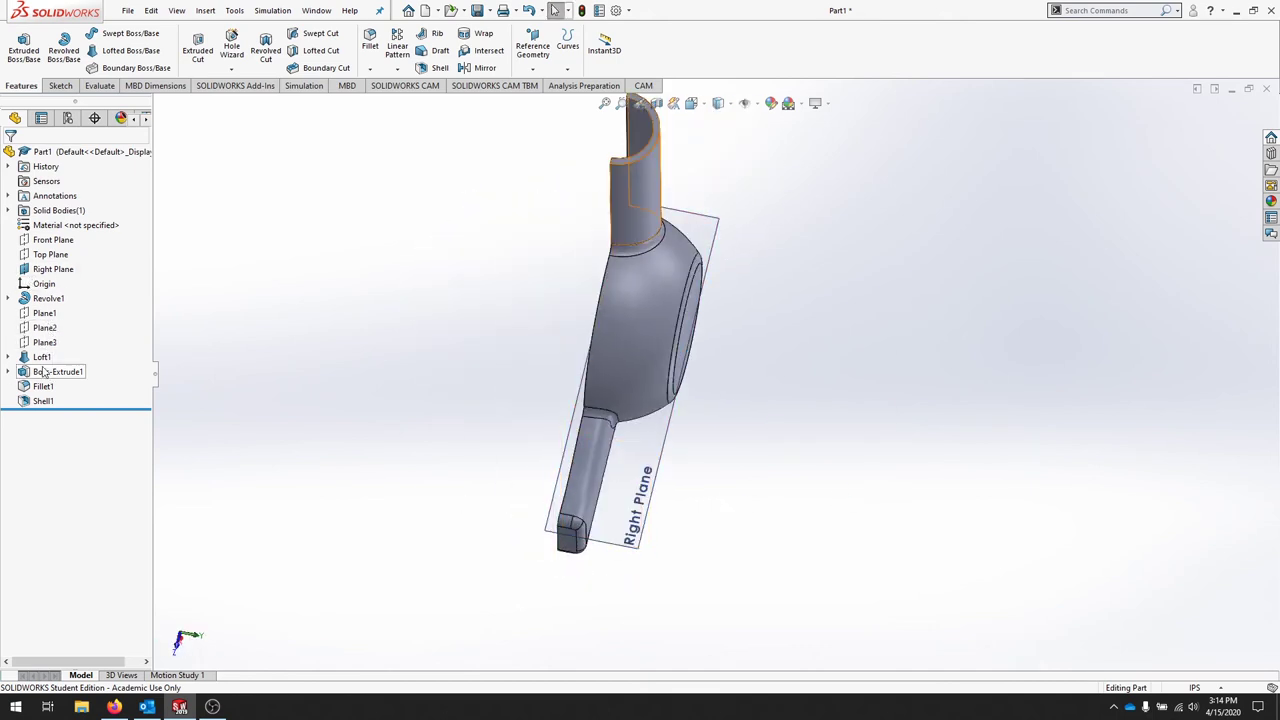
right_click(47, 272)
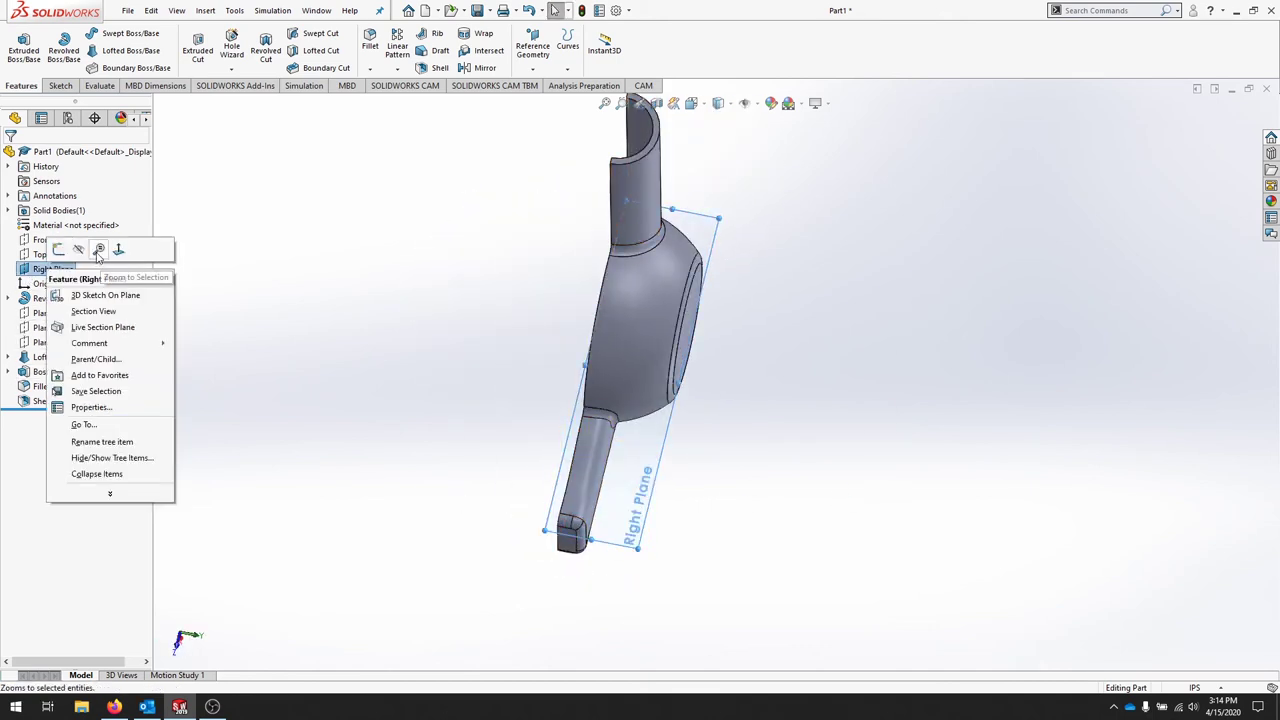
left_click(83, 251)
Start a sketch on the dome's flat circular face and draw a rectangle about 0.41 by 0.12 in beyond its upper-right edge.
middle_click_drag(523, 249, 951, 549)
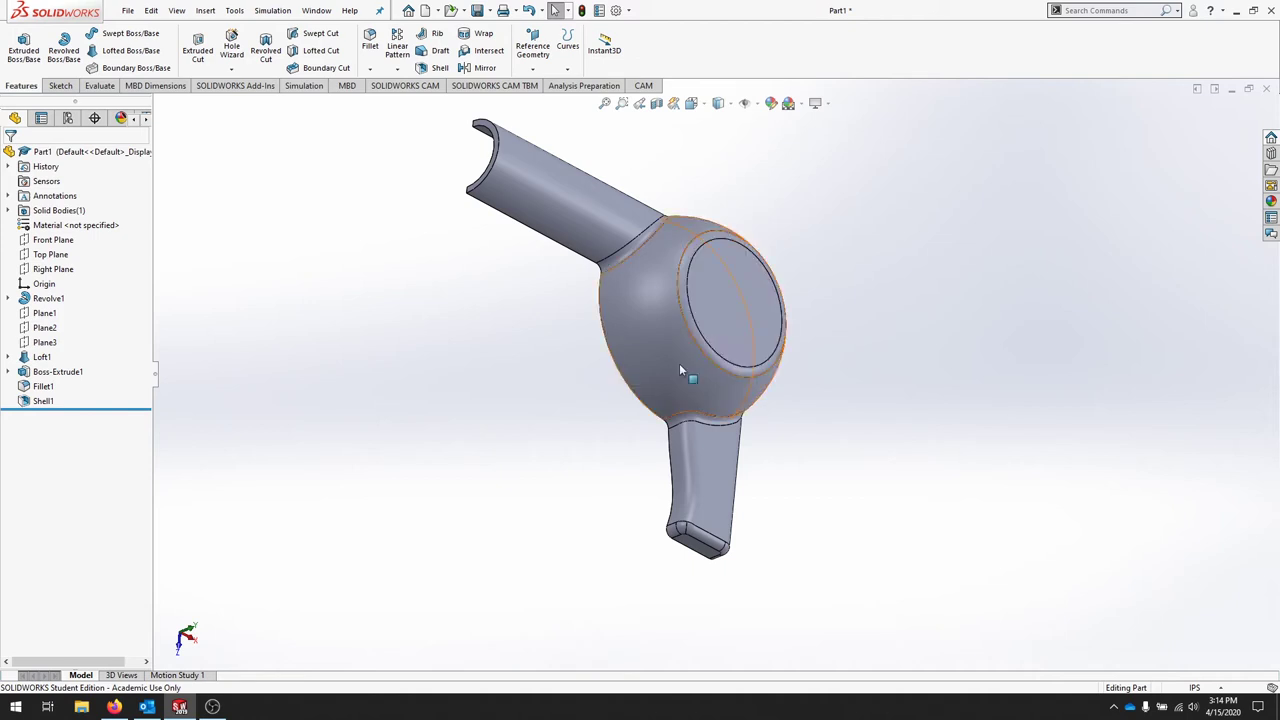
left_click(760, 312)
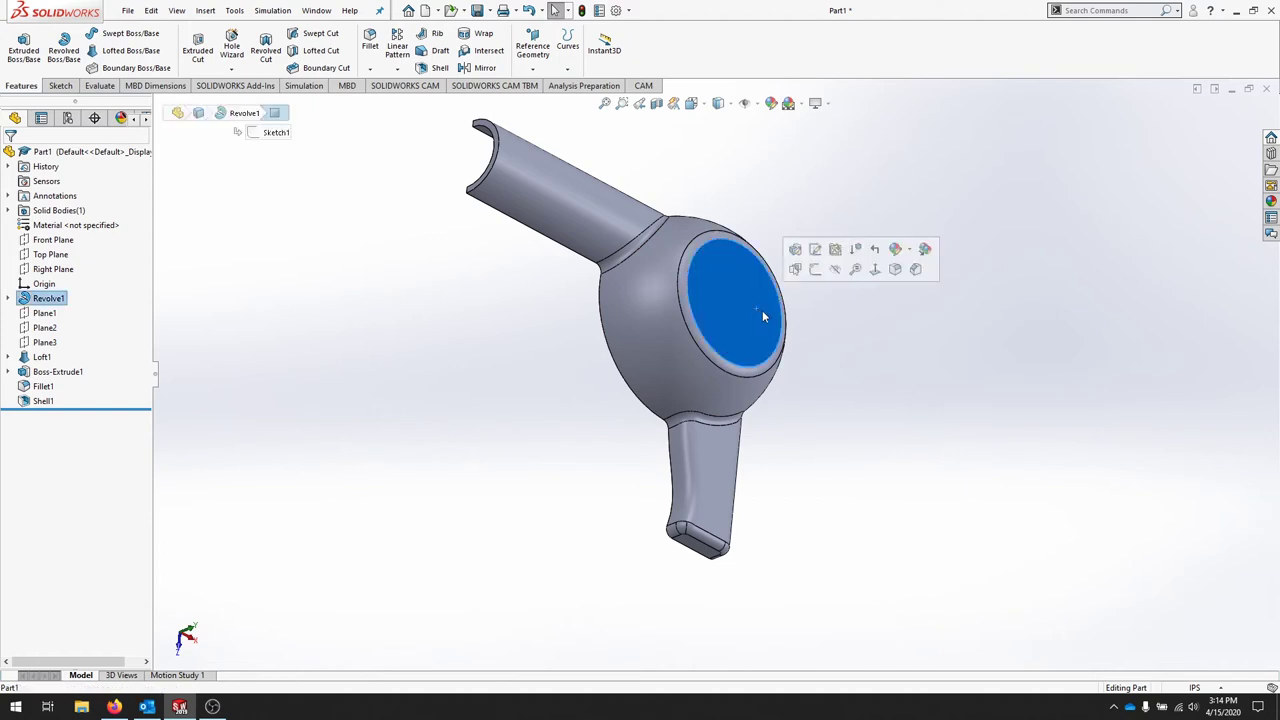
left_click(876, 270)
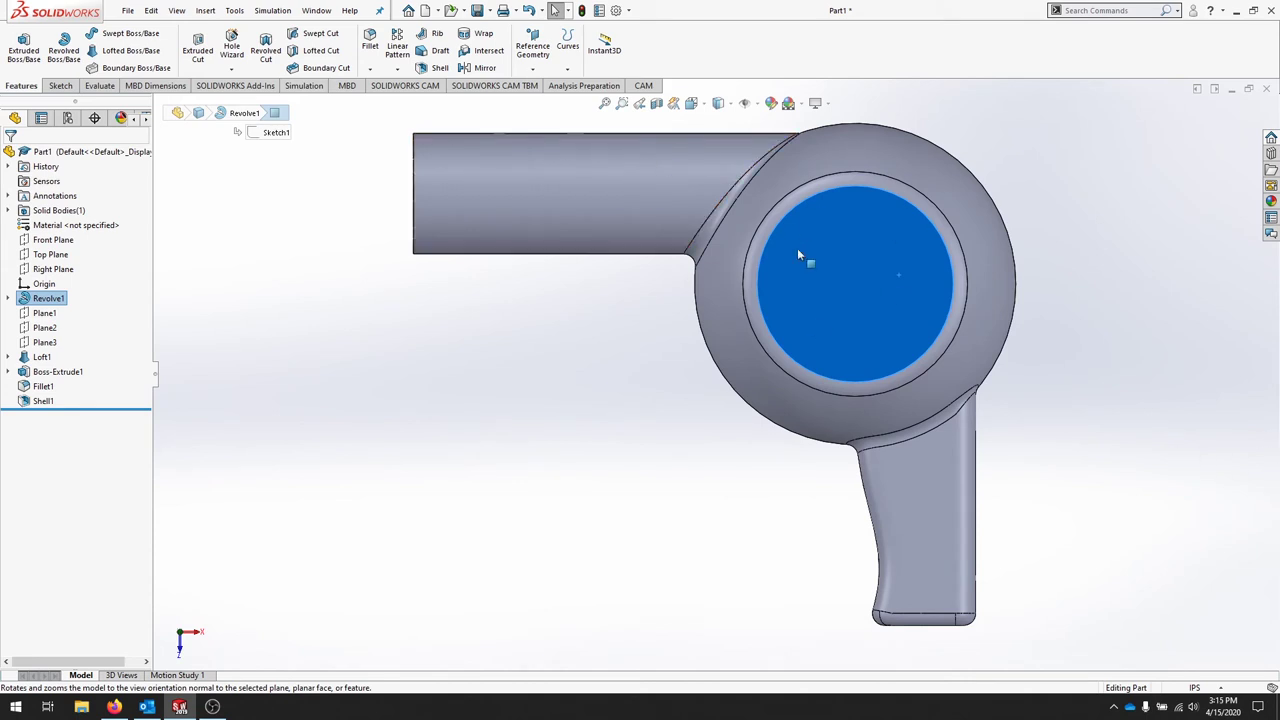
left_click(60, 86)
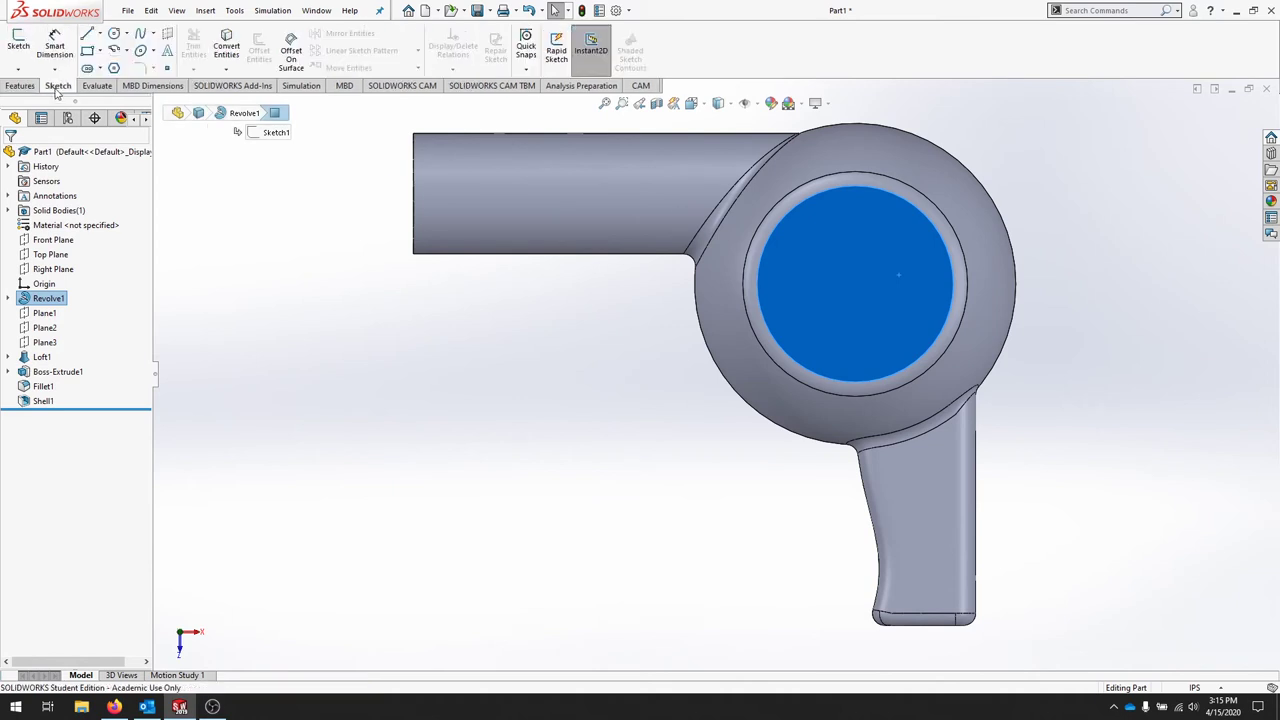
left_click(18, 44)
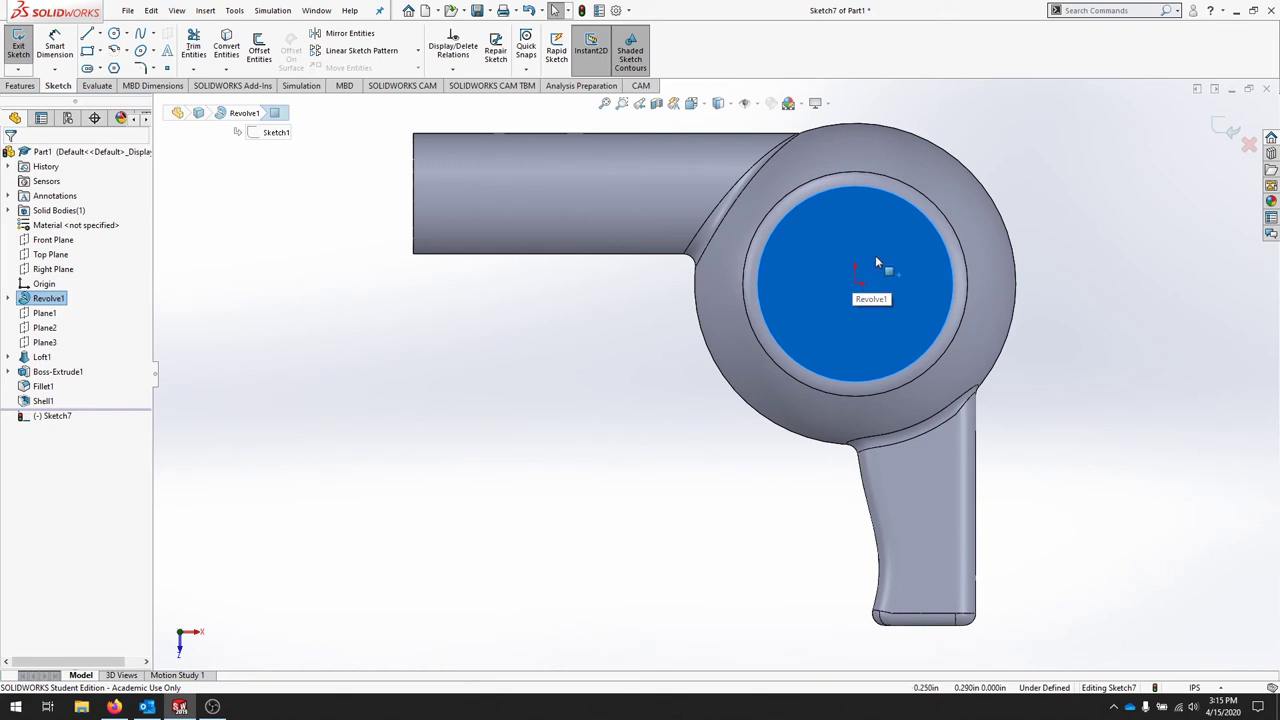
left_click(88, 50)
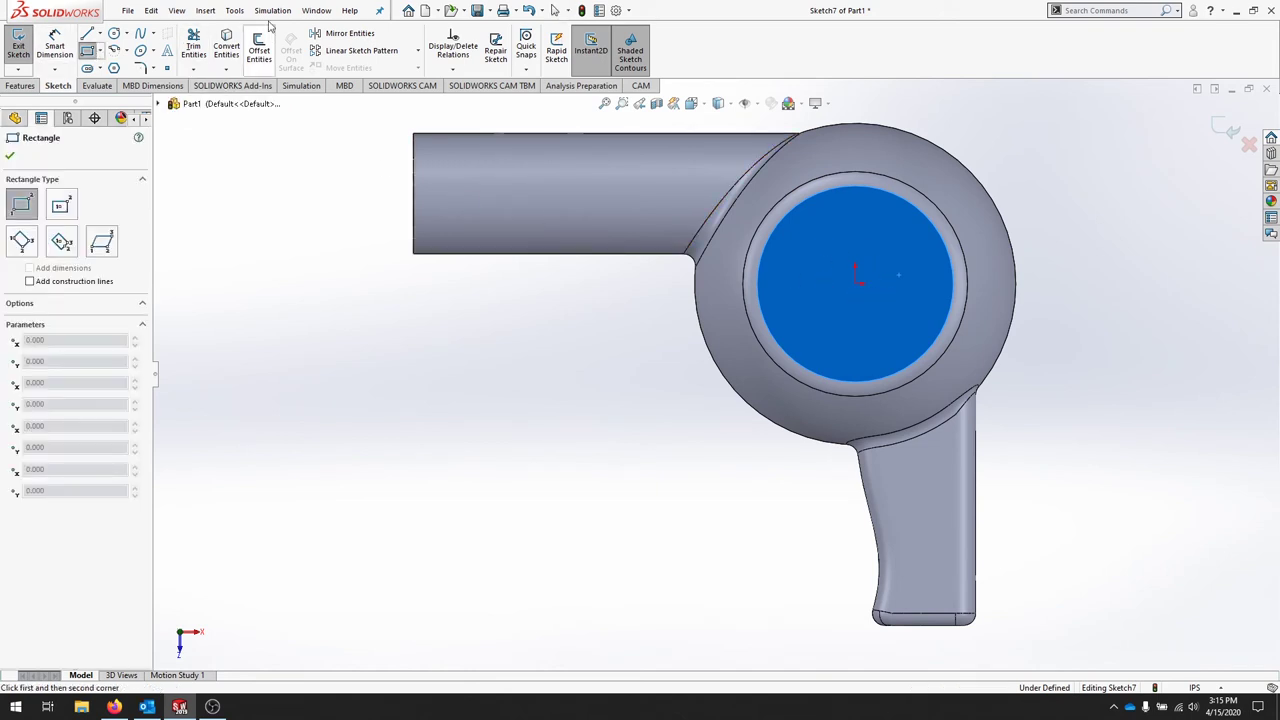
left_click(937, 187)
left_click(970, 199)
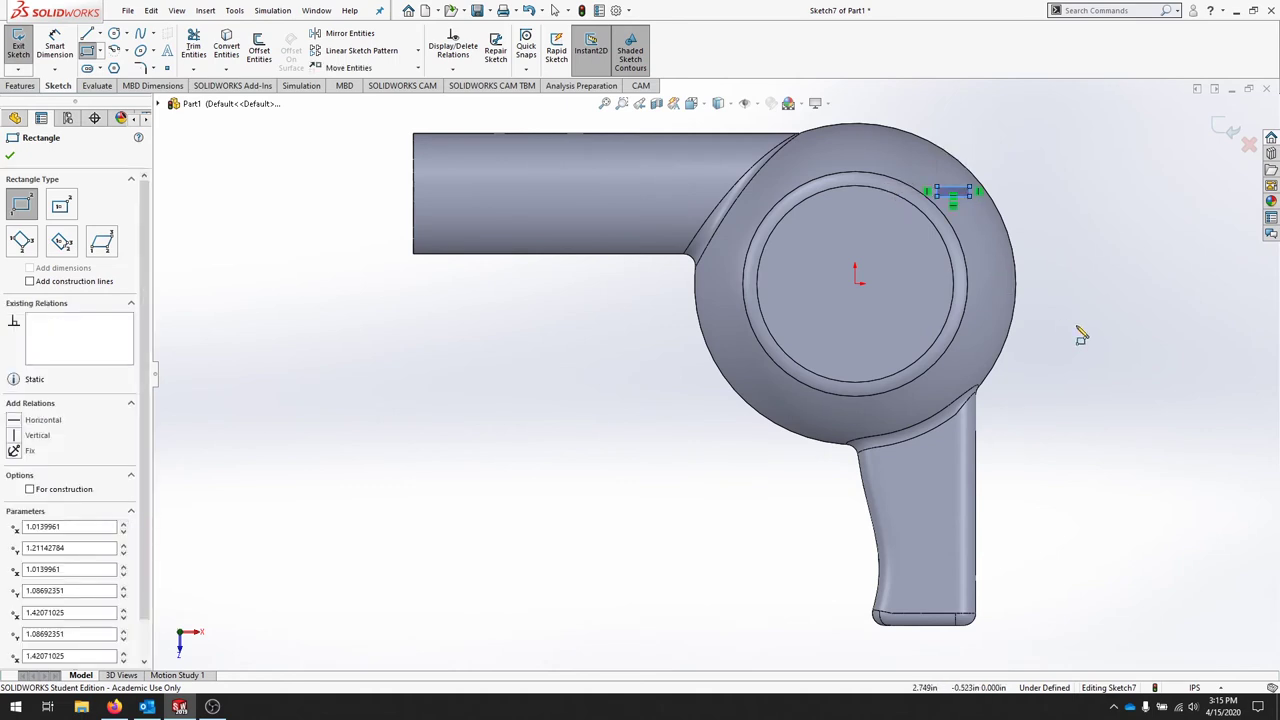
Dimension the vertical distance from the origin to the rectangle's upper-right corner as 1.17 in.
left_click(55, 47)
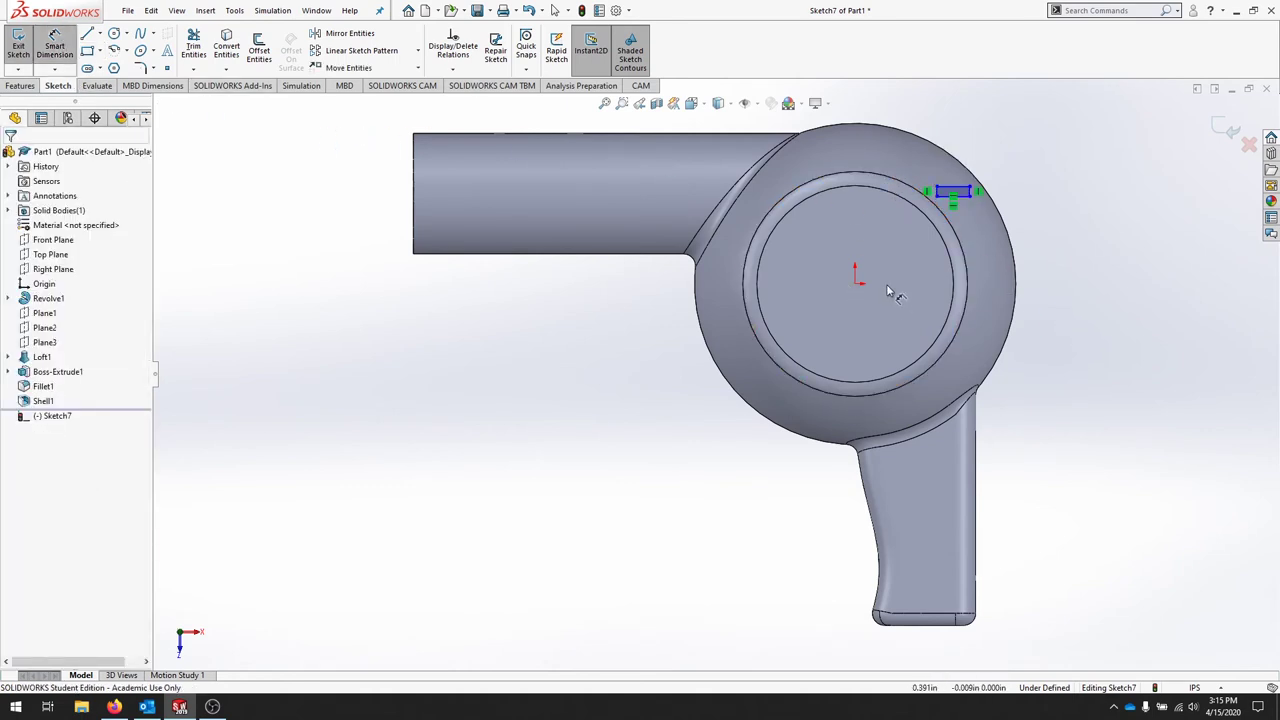
left_click(969, 185)
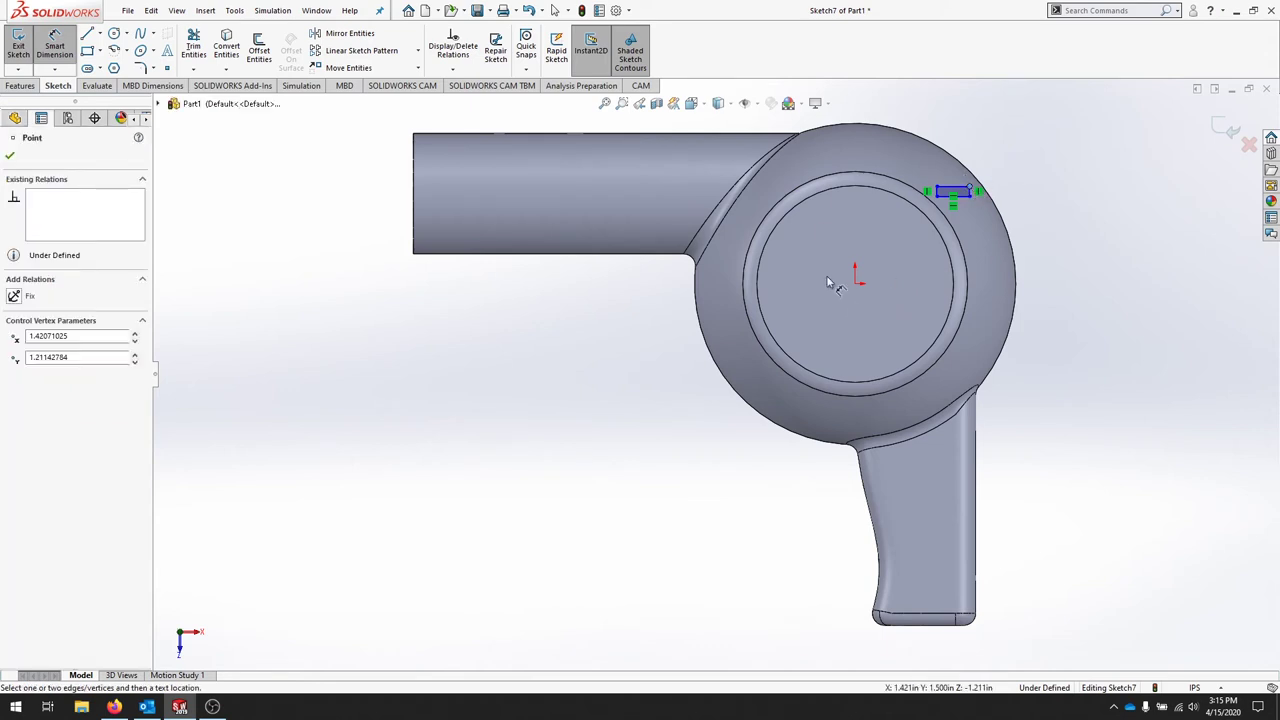
left_click(856, 283)
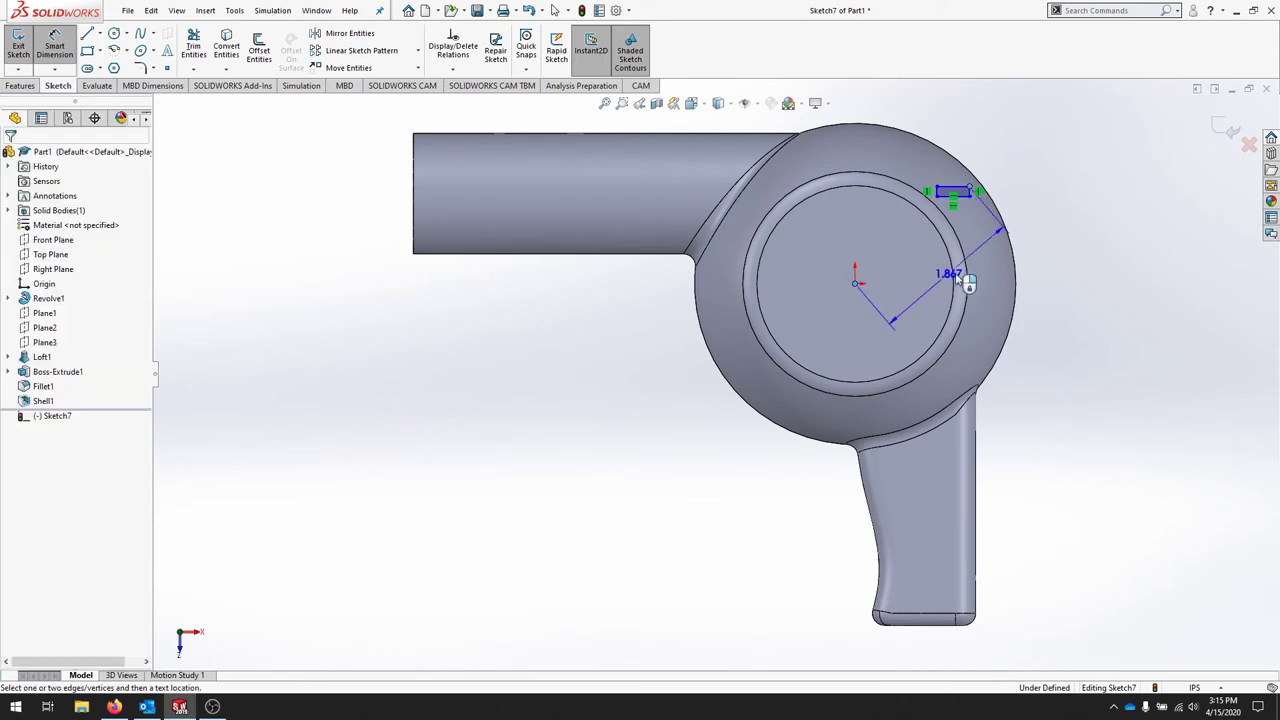
left_click(1046, 263)
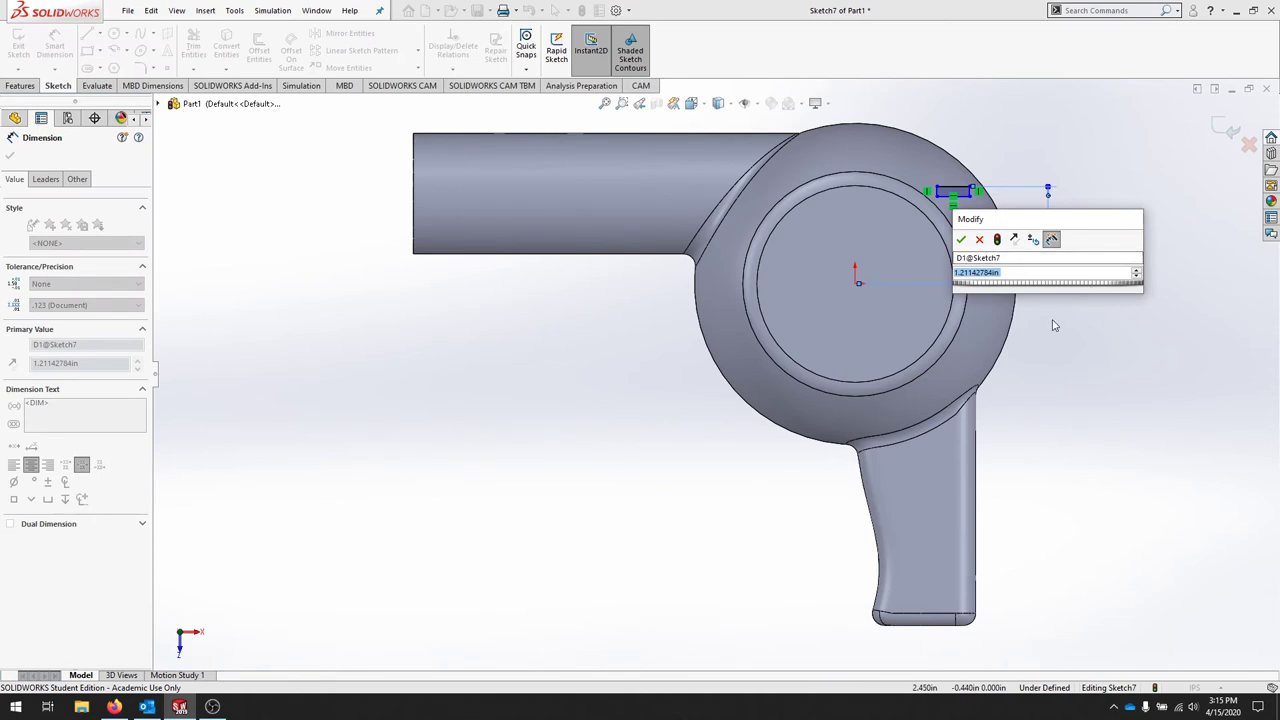
type("1.17")
key("Return")
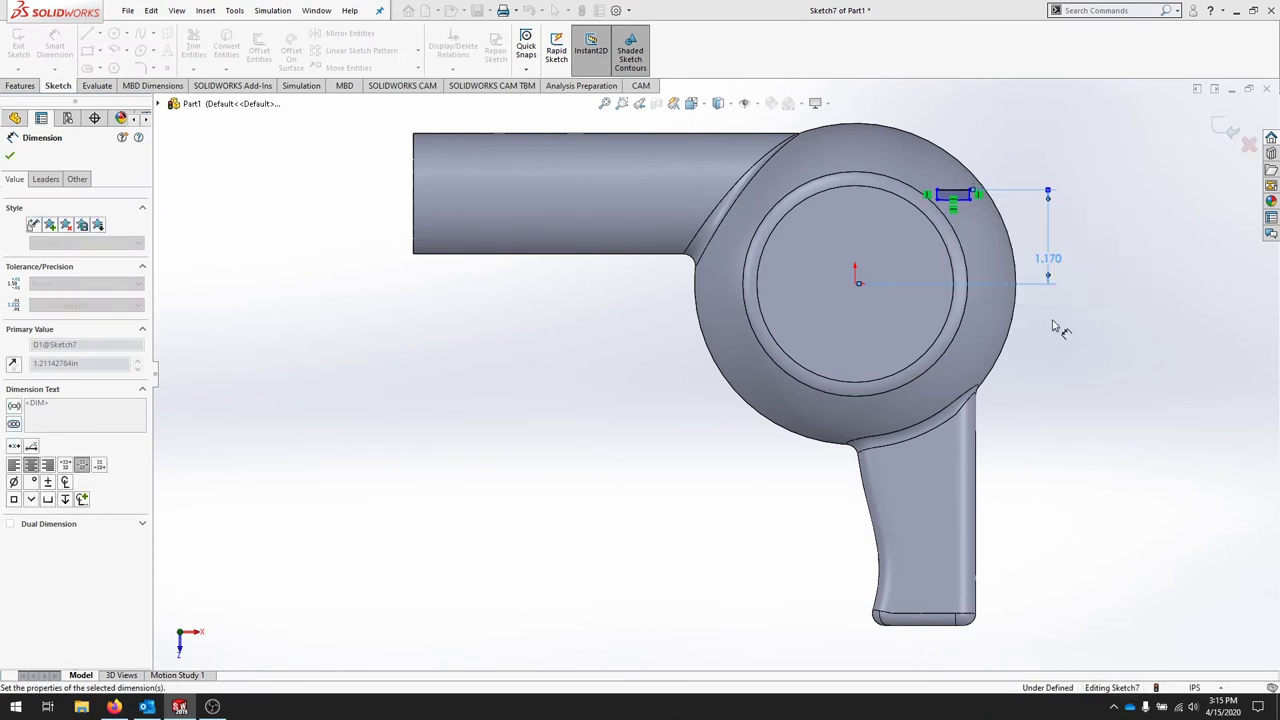
Dimension the horizontal distance from the origin to the rectangle's right side as 1.45 in.
left_click(962, 194)
left_click(855, 283)
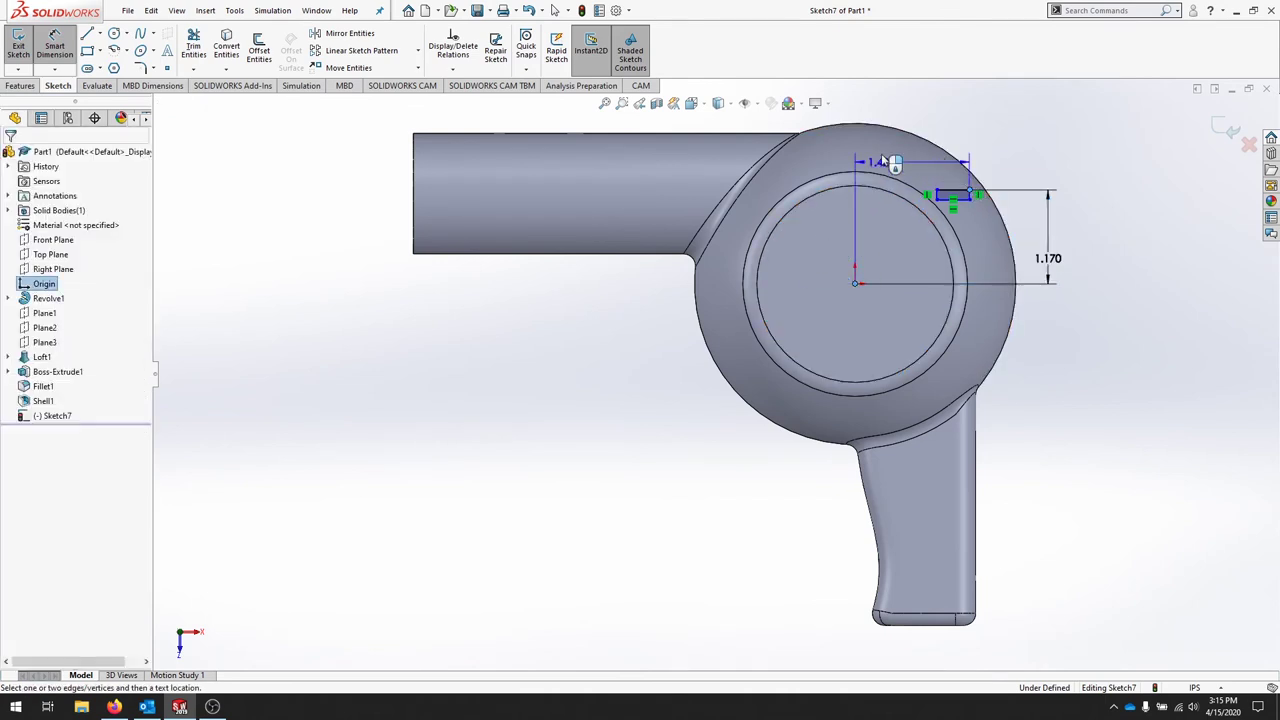
left_click(921, 118)
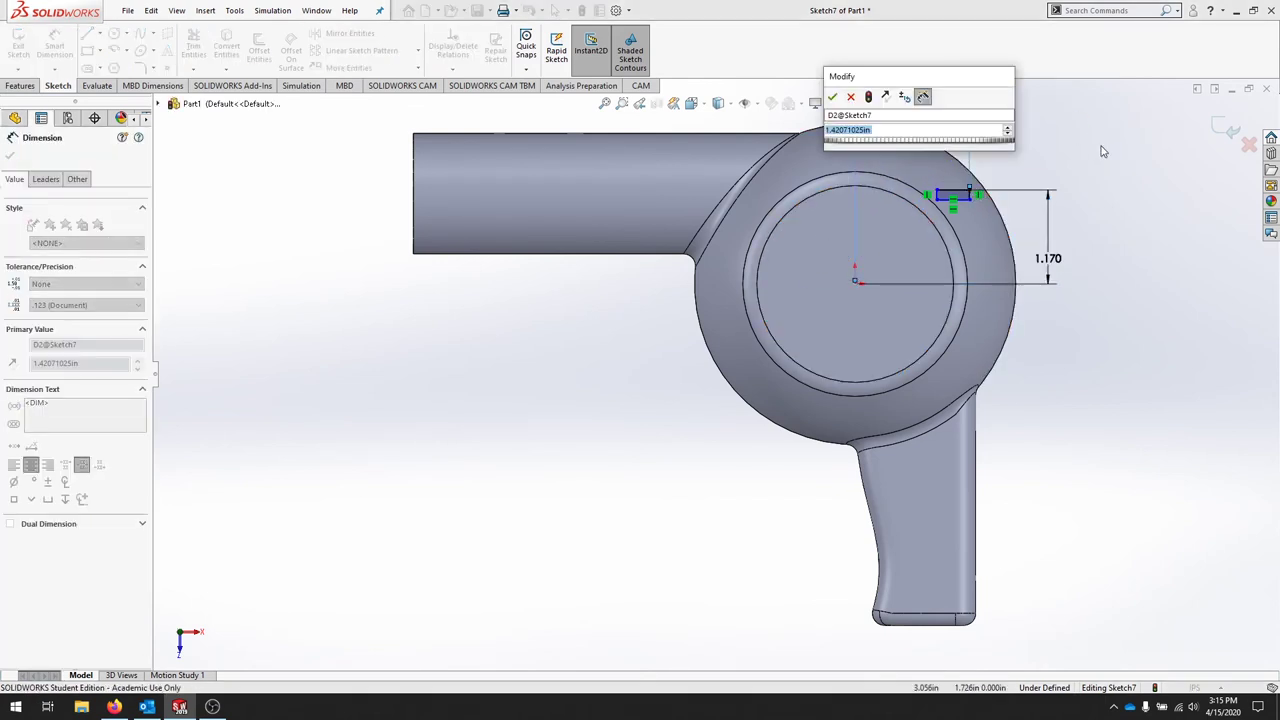
type("1.45")
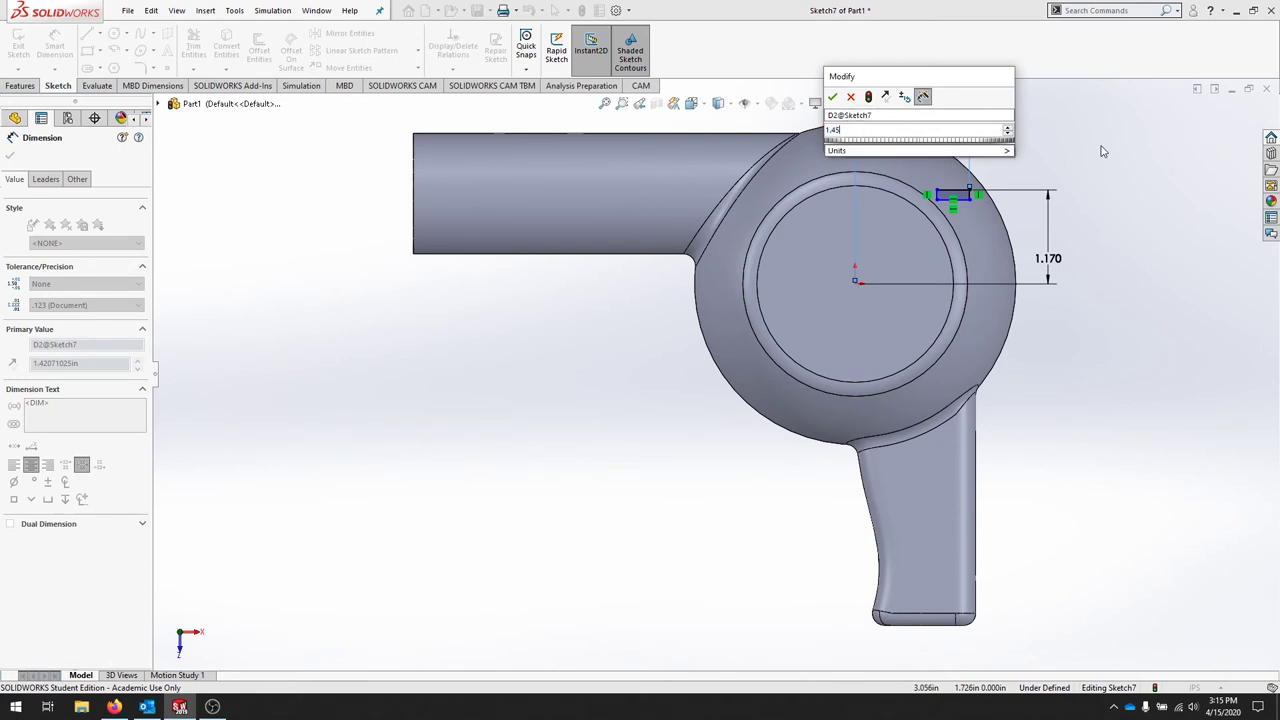
key("Return")
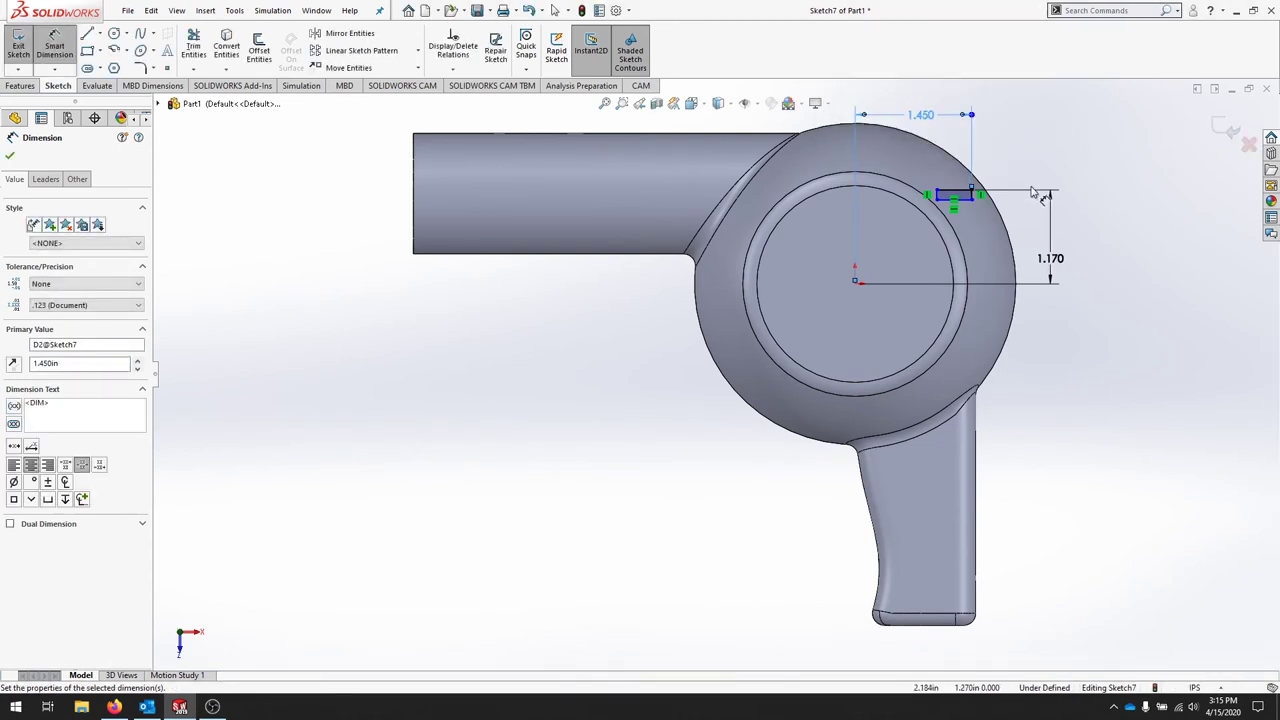
Dimension the rectangle 0.5 in wide and 0.125 in high.
left_click(955, 195)
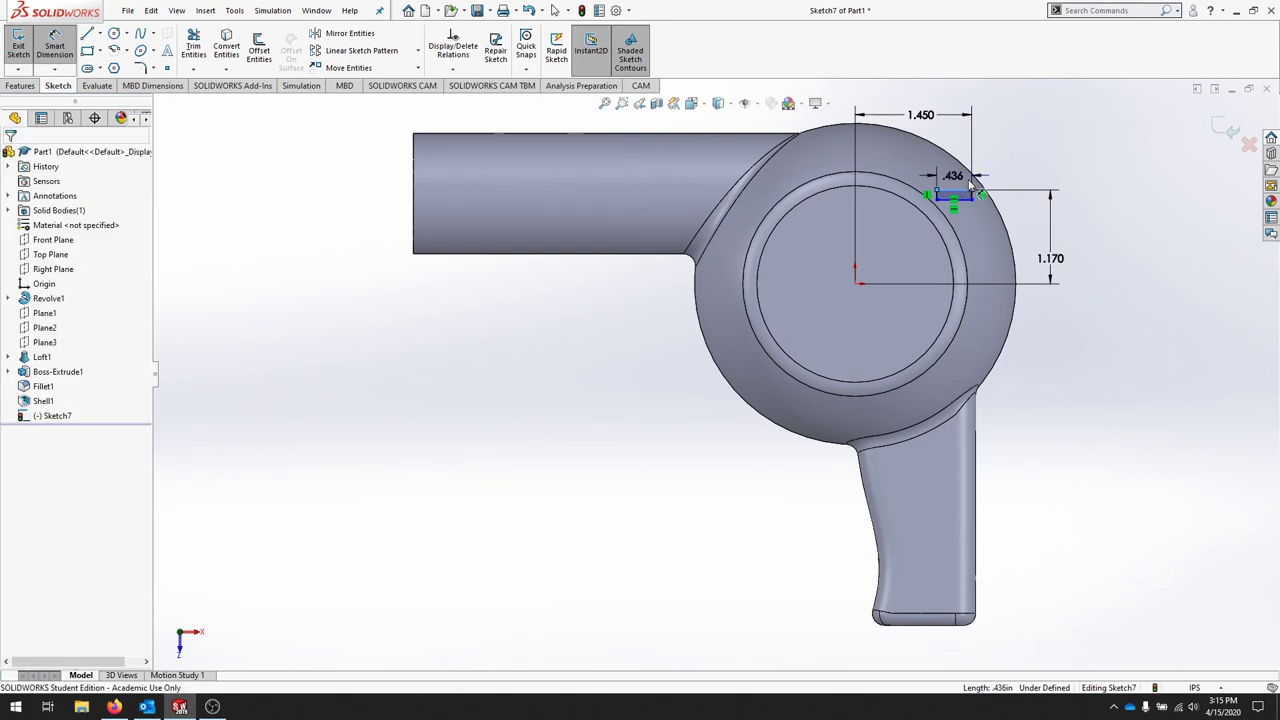
left_click(968, 184)
type(".5")
key("Return")
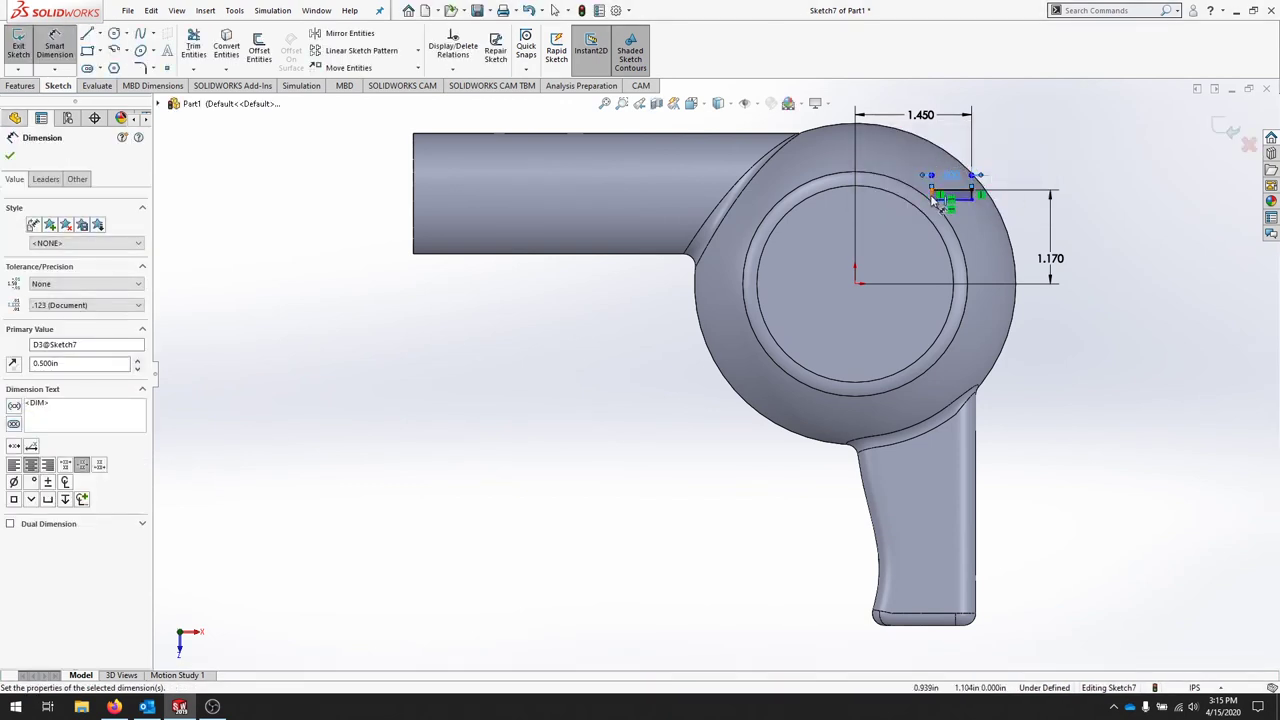
left_click(931, 198)
left_click(918, 200)
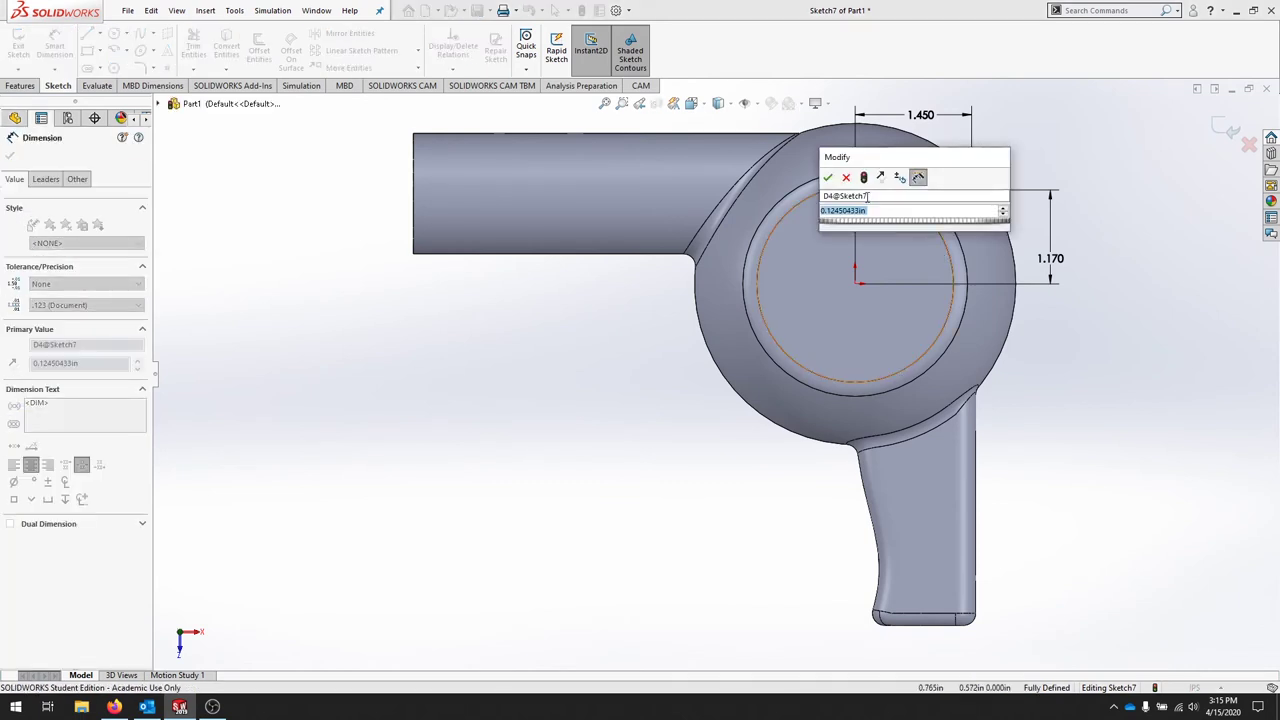
type(".125")
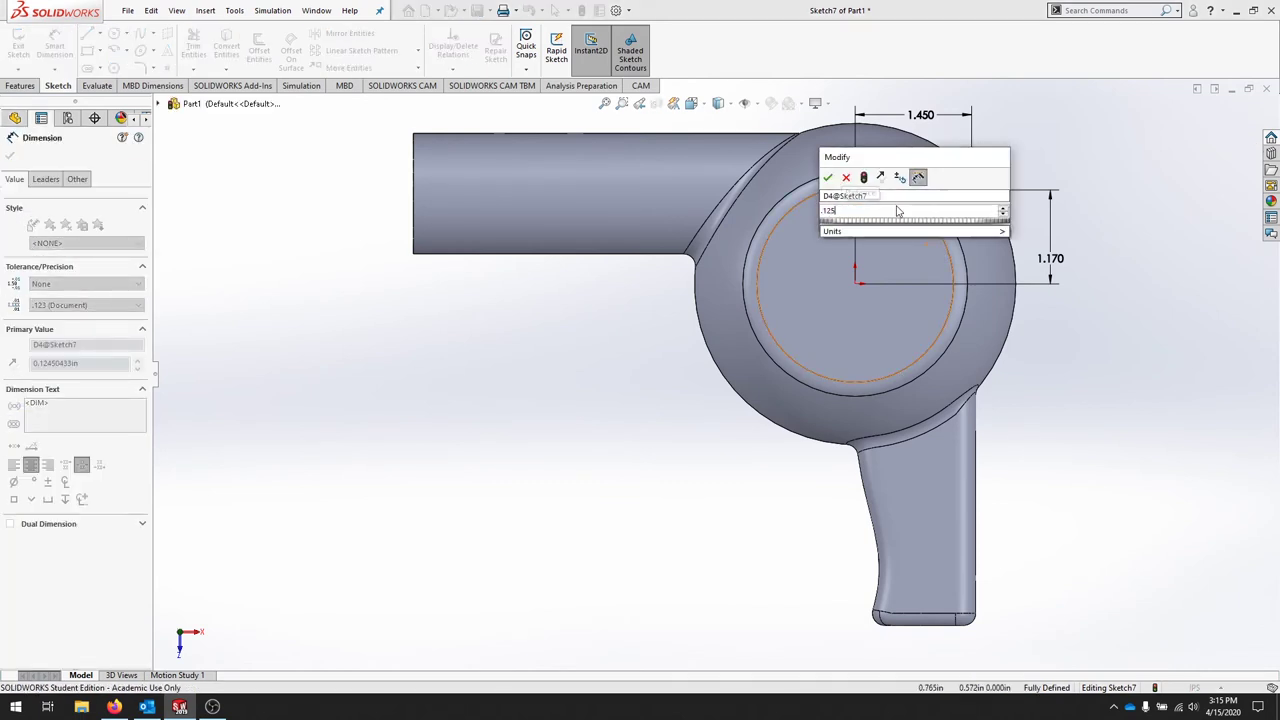
key("Return")
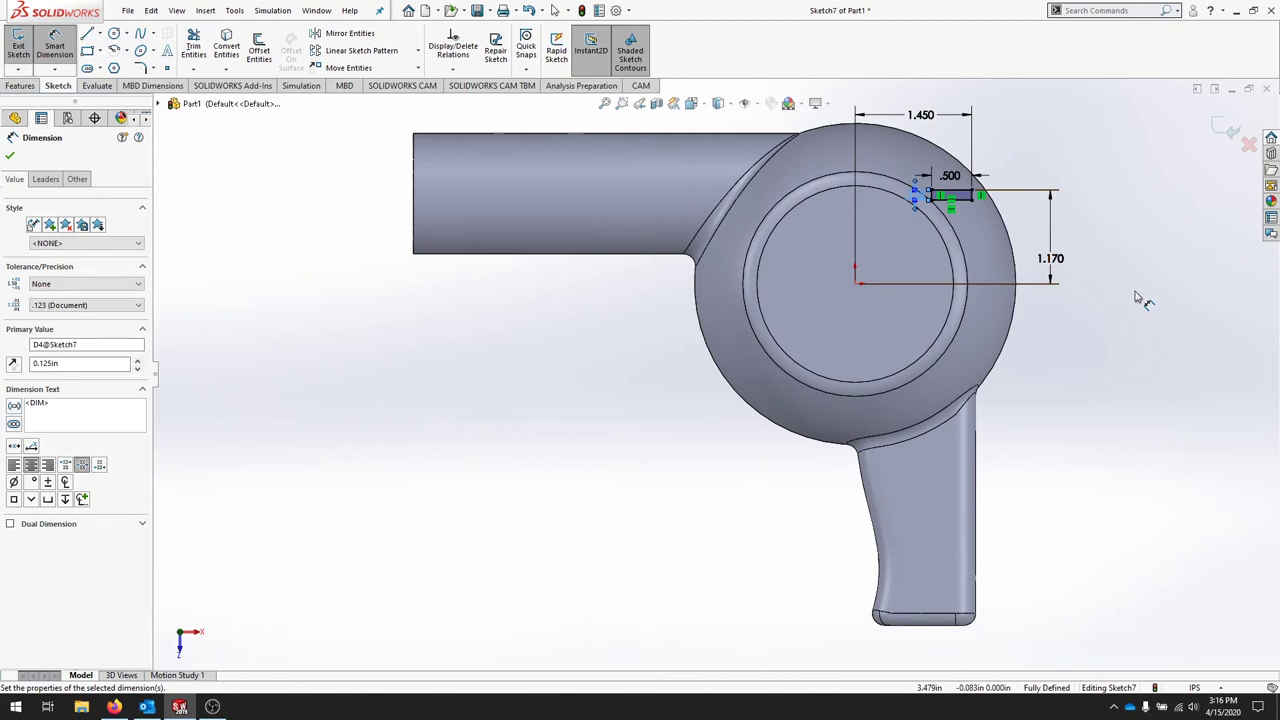
Exit the sketch and cut the rectangle into the dome as a blind extruded cut 0.13 in deep.
left_click(18, 45)
left_click(22, 86)
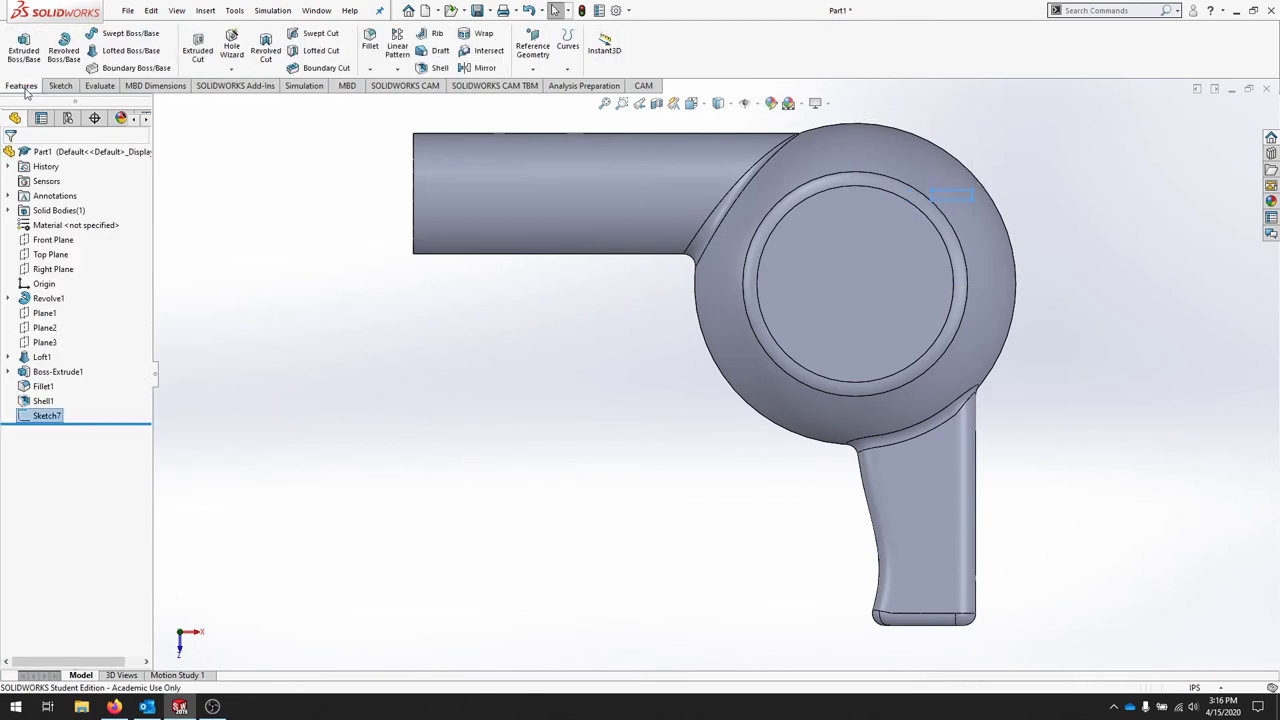
left_click(199, 45)
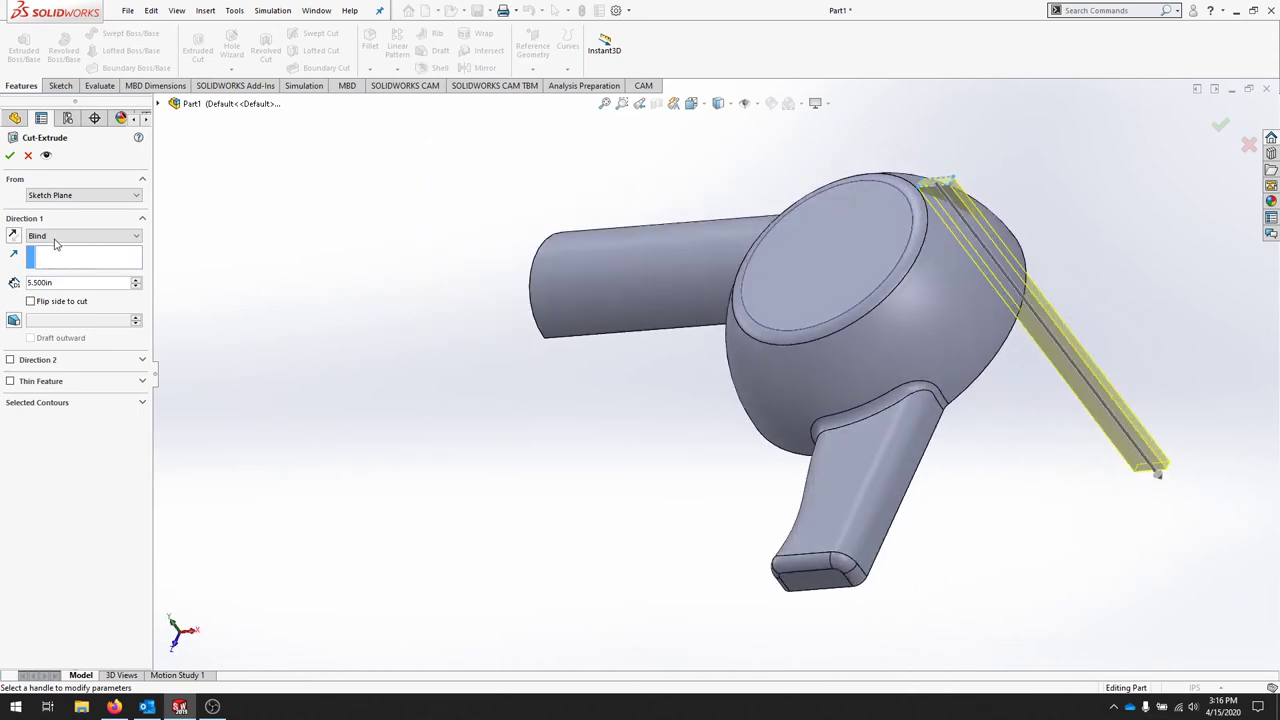
left_click_drag(84, 283, 2, 283)
type(".13")
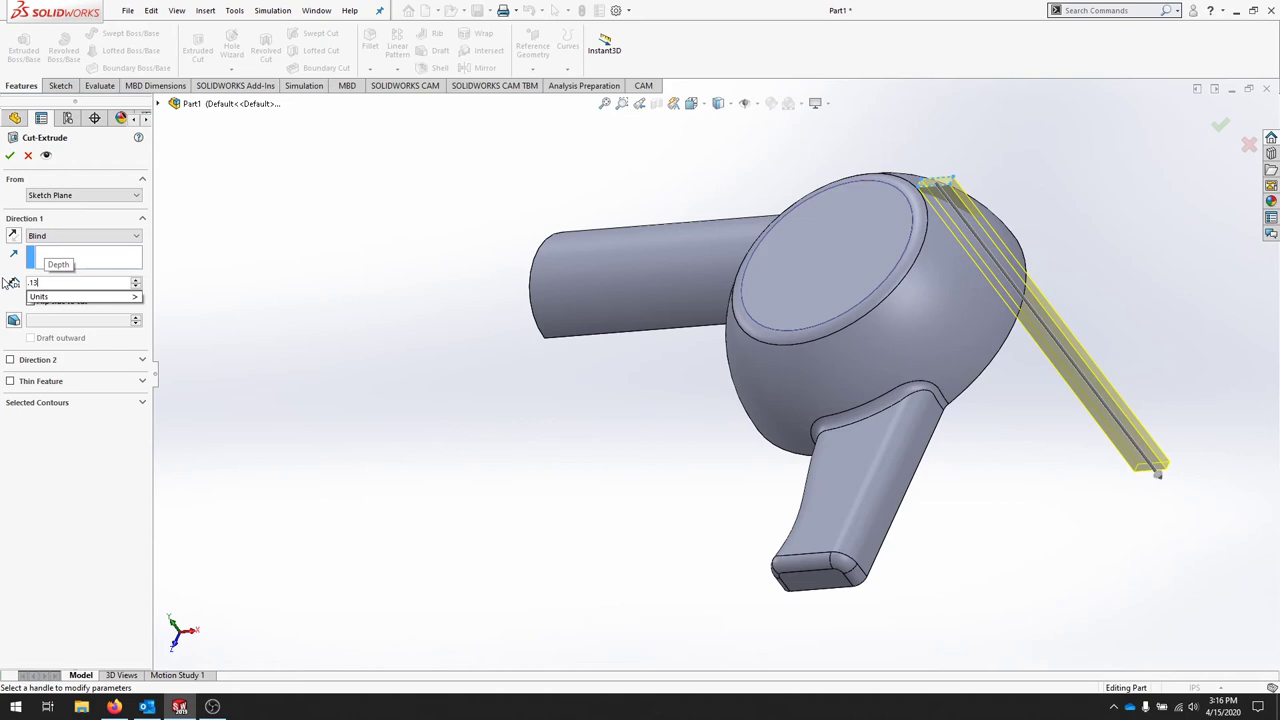
key("Return")
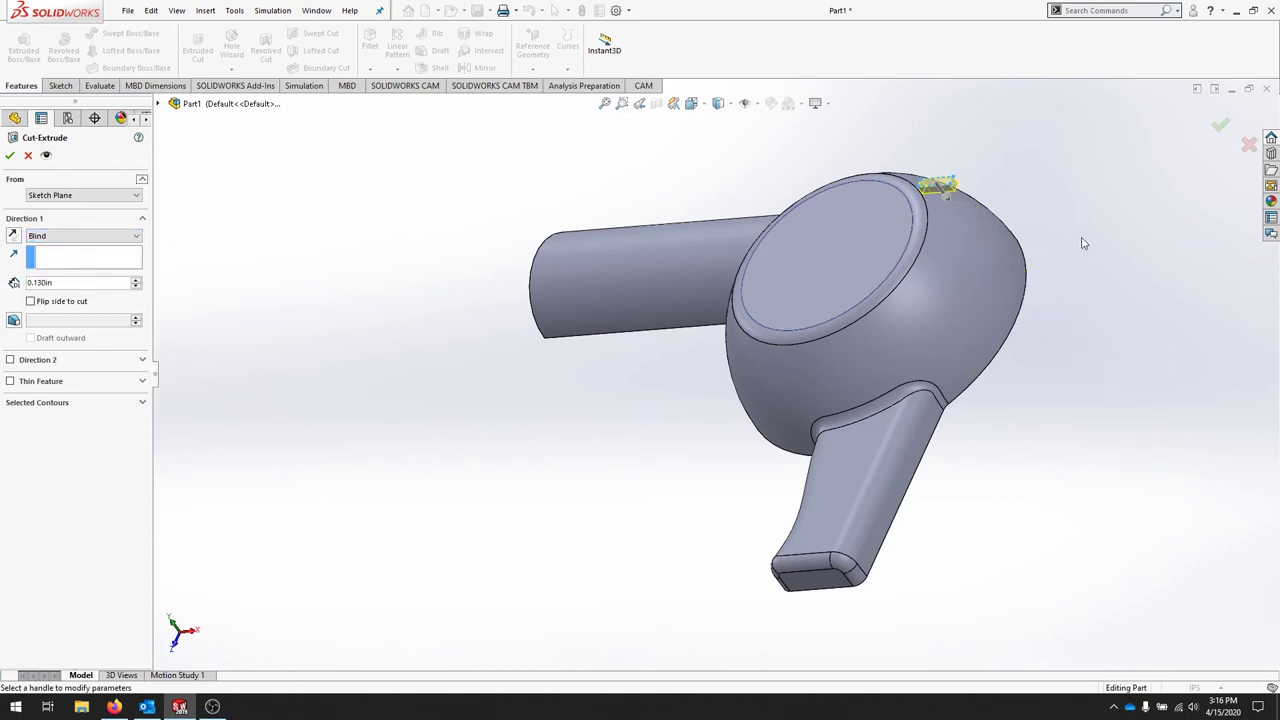
middle_click_drag(1083, 240, 888, 265)
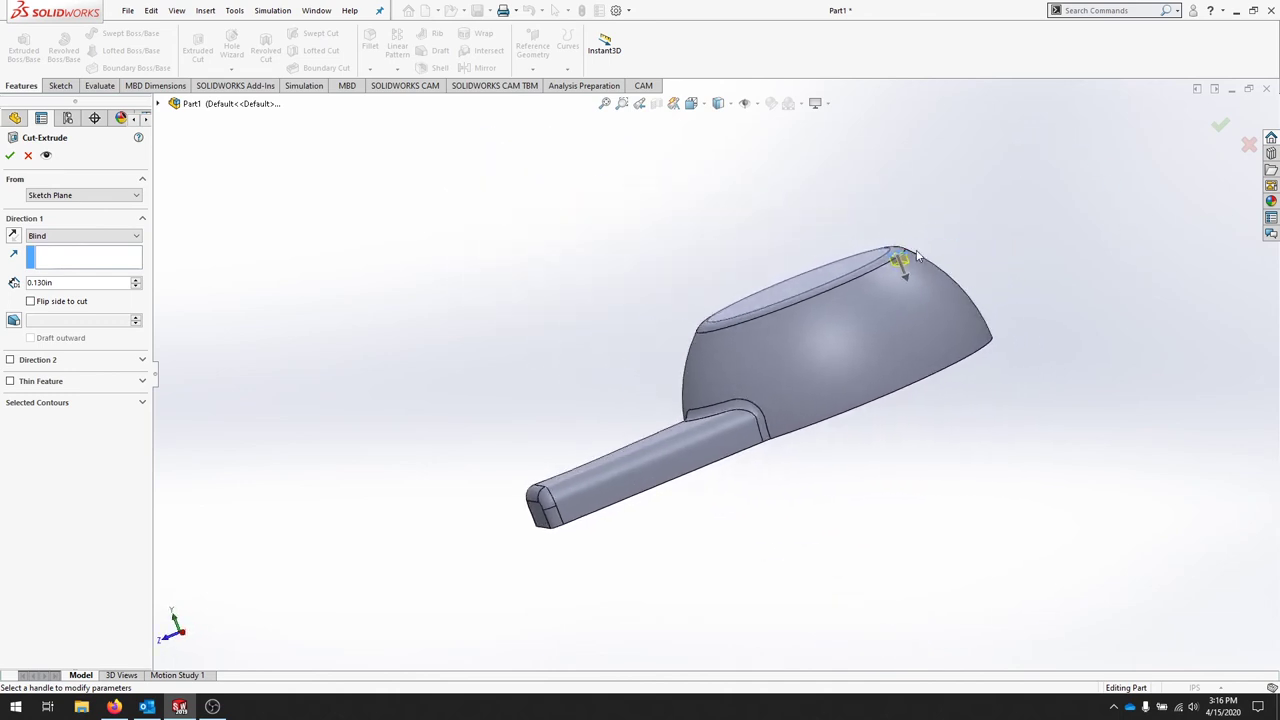
left_click(10, 155)
middle_click_drag(1022, 222, 1080, 320)
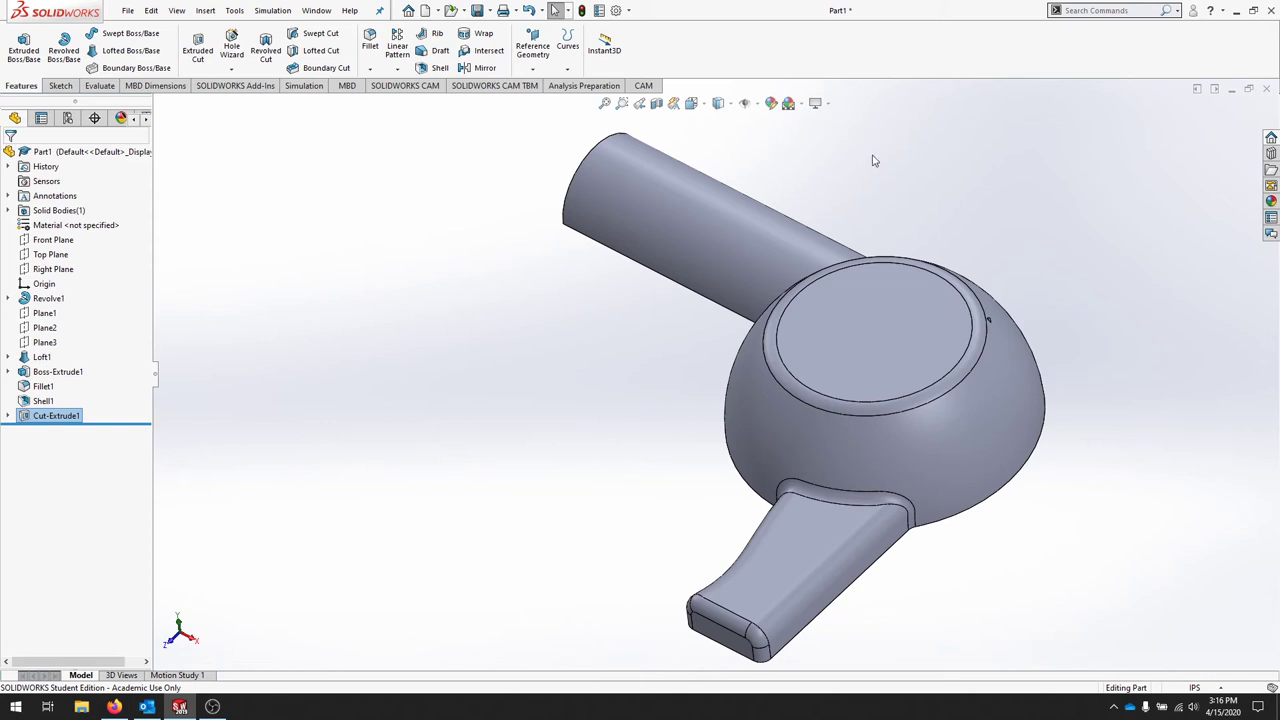
Create a reference axis at the intersection of the Top Plane and the Right Plane.
left_click(534, 69)
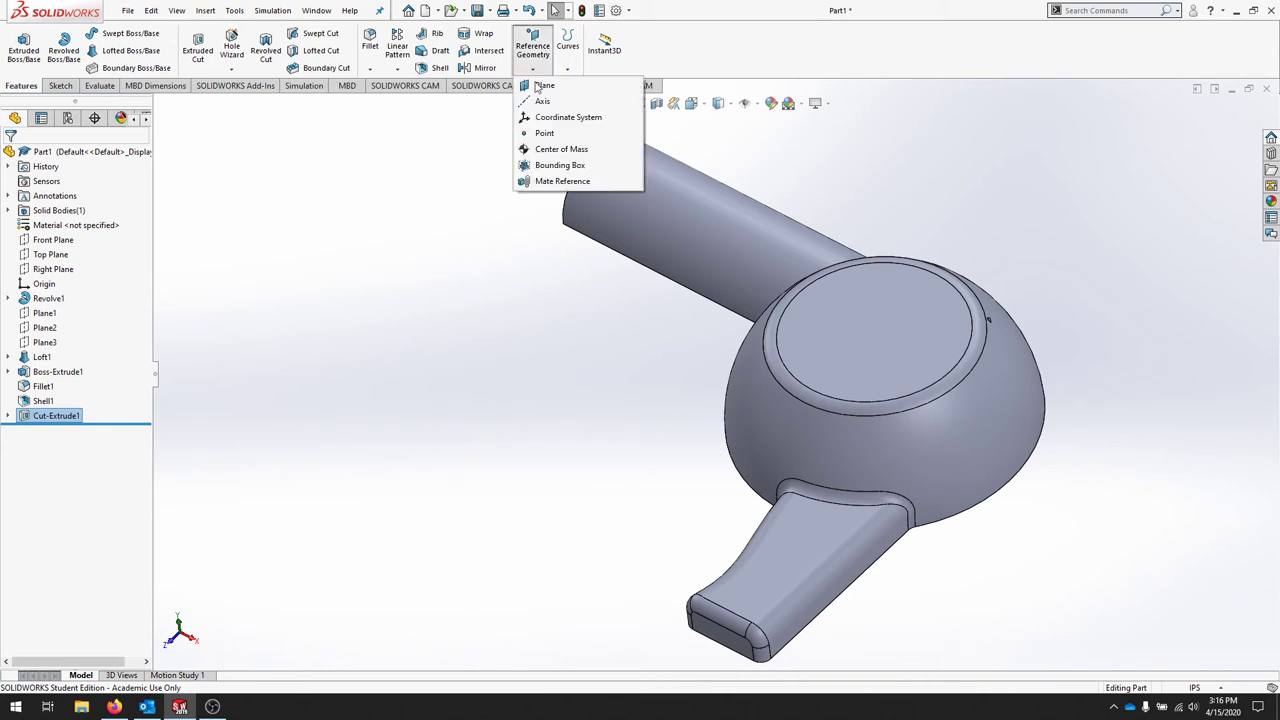
left_click(545, 102)
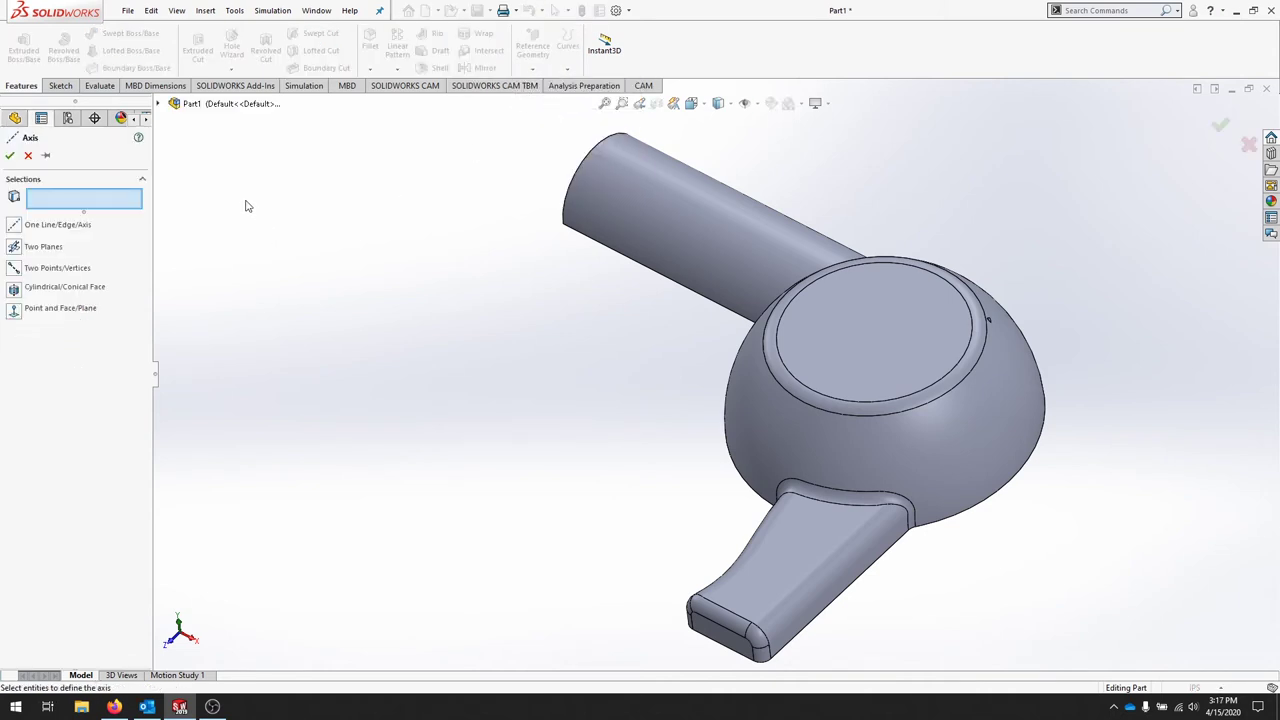
left_click(13, 246)
left_click(174, 103)
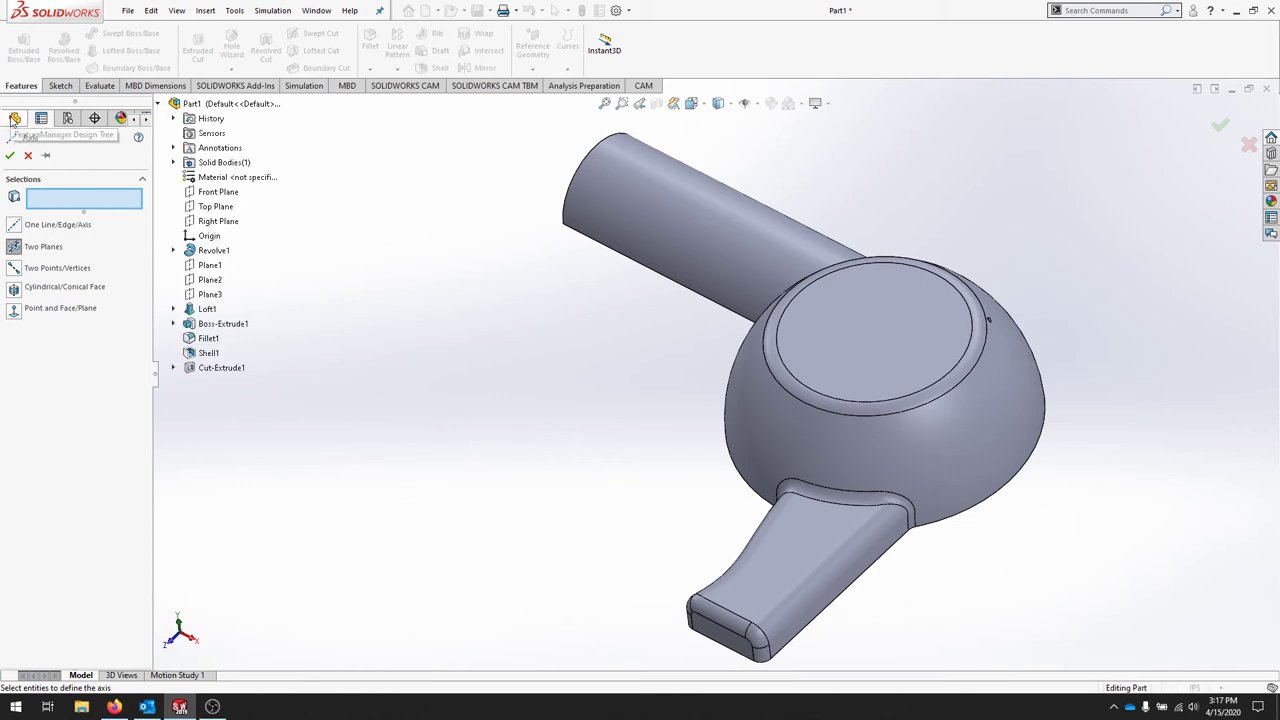
left_click(216, 207)
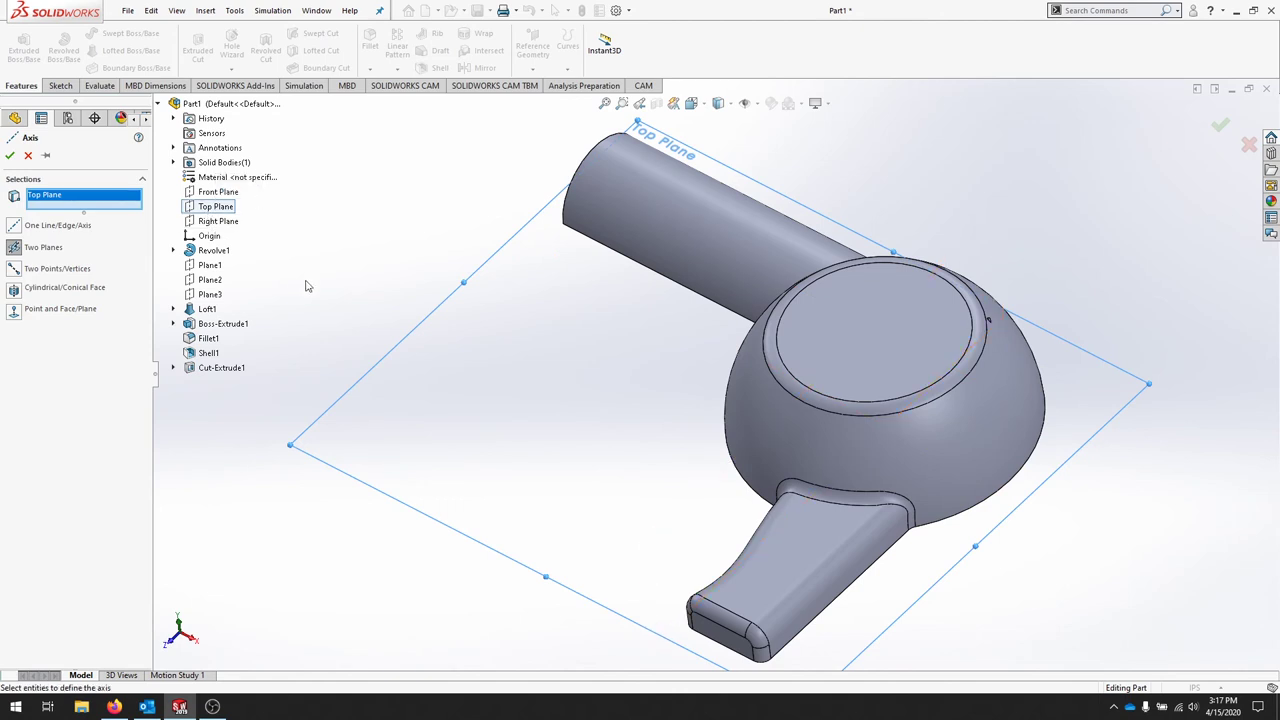
left_click(224, 221)
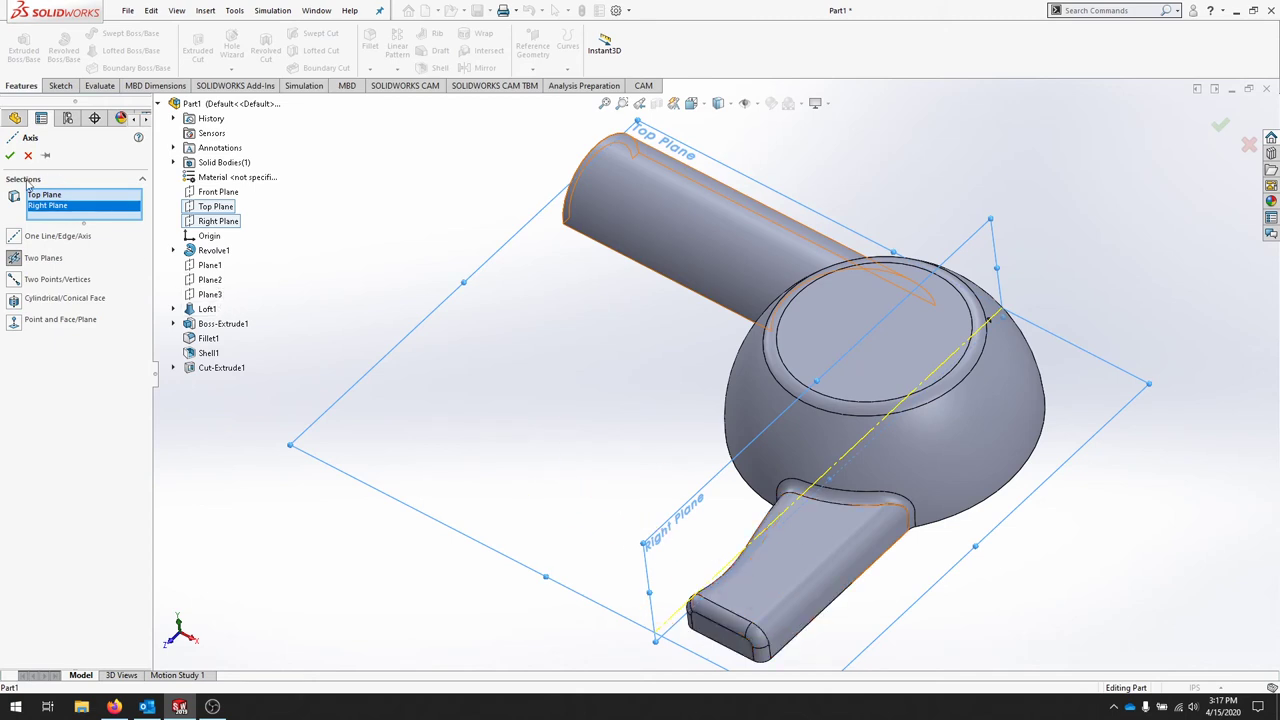
left_click(10, 155)
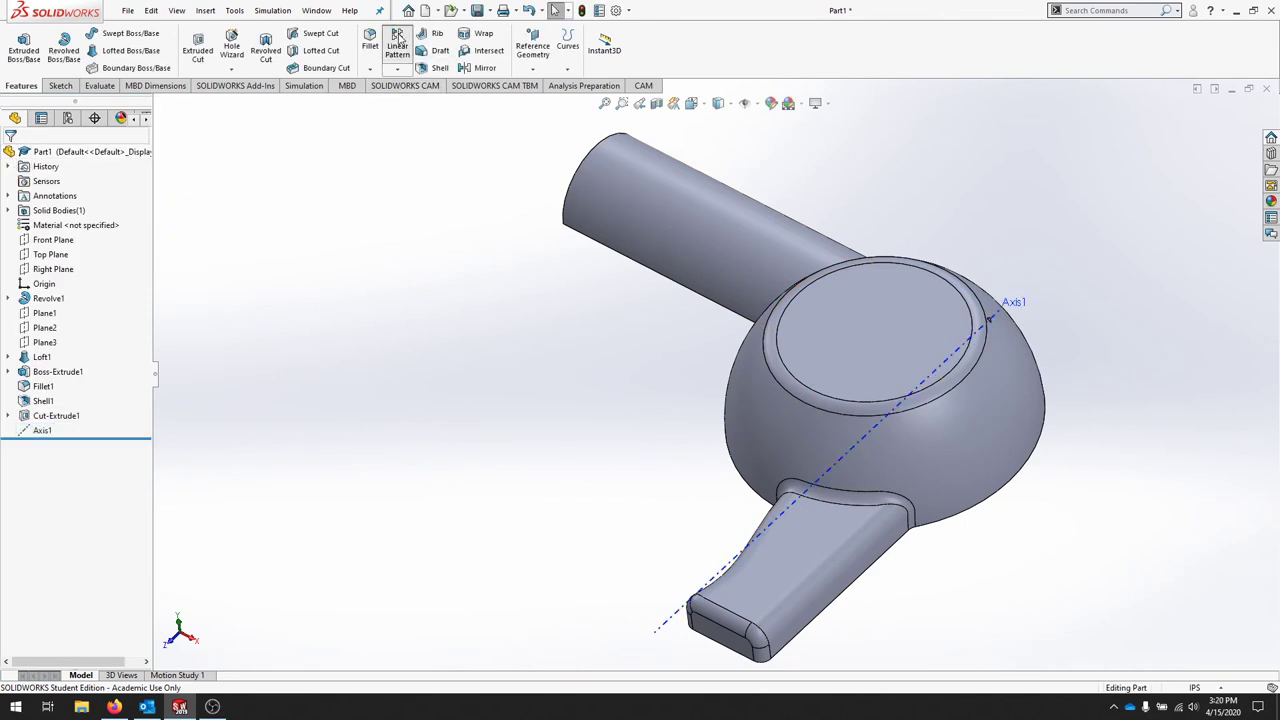
Set up a linear pattern with 5 instances at 0.6 in along the barrel's straight edge and 10 at 0.25 in along the reference axis.
left_click(397, 42)
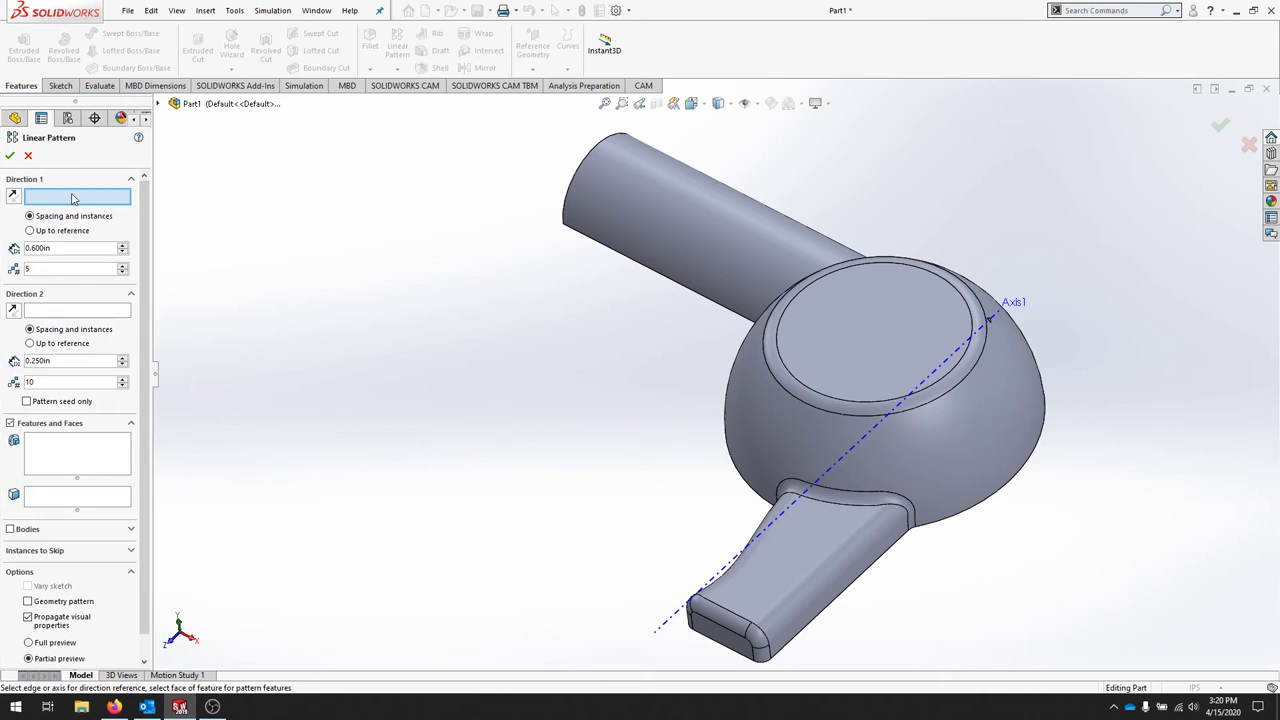
left_click(626, 258)
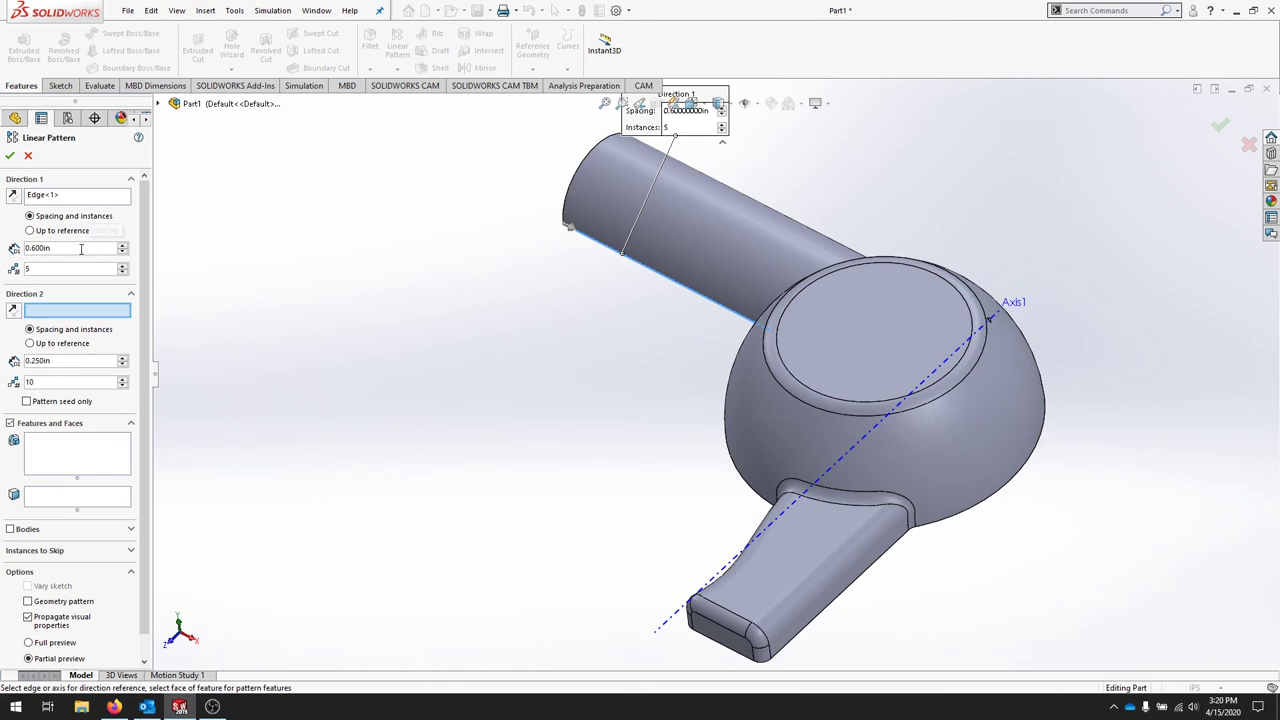
left_click(81, 248)
key("c")
left_click(206, 385)
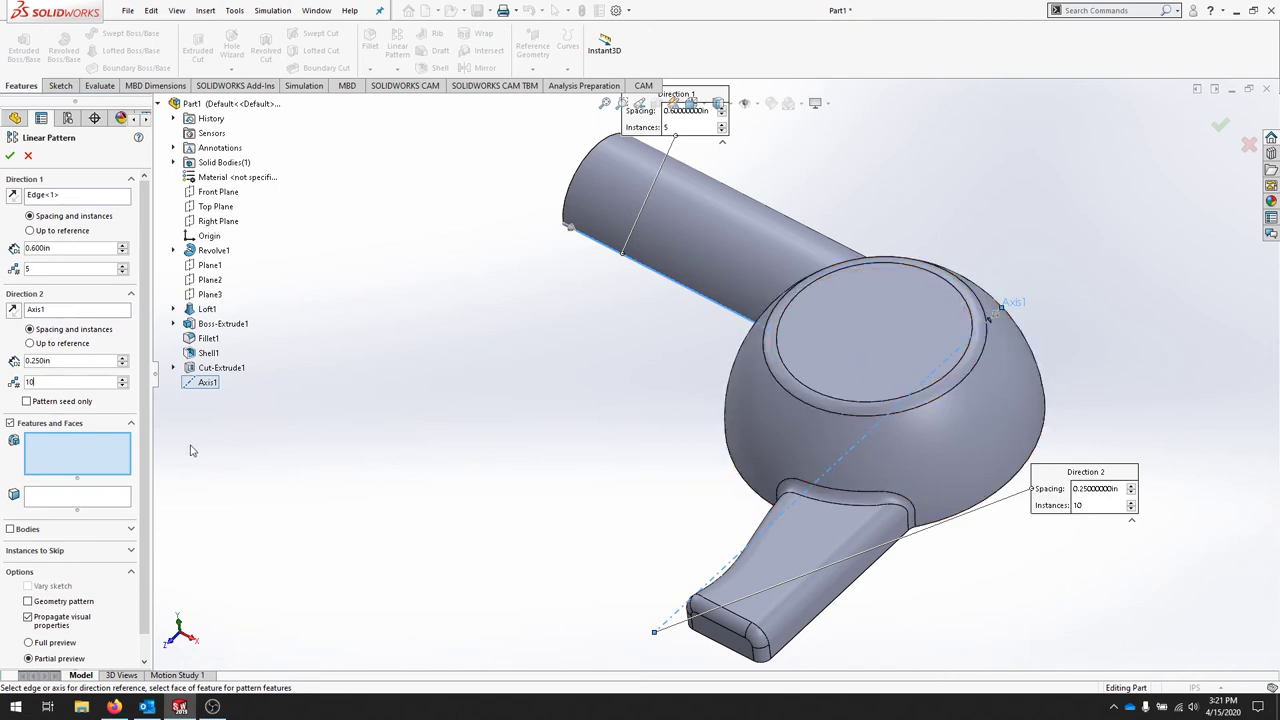
Pattern the rectangular extruded cut across the dome's flat top, with the first direction reversed.
left_click(230, 370)
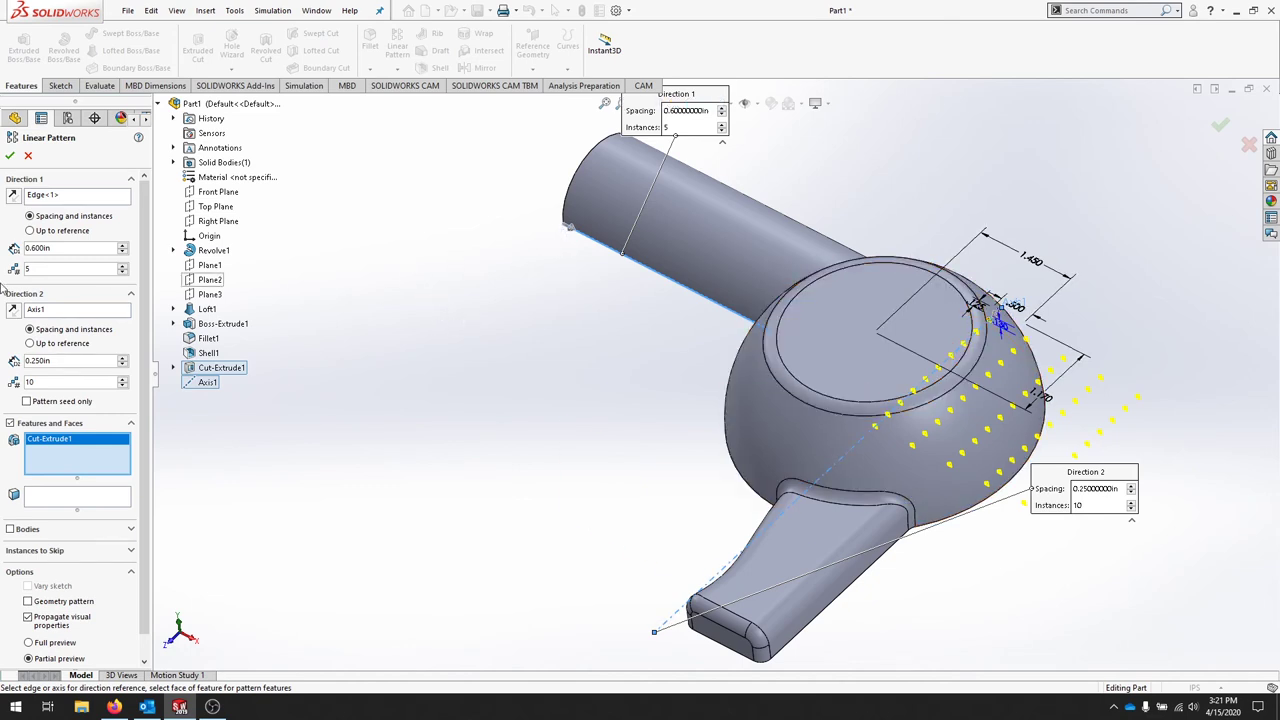
left_click(14, 310)
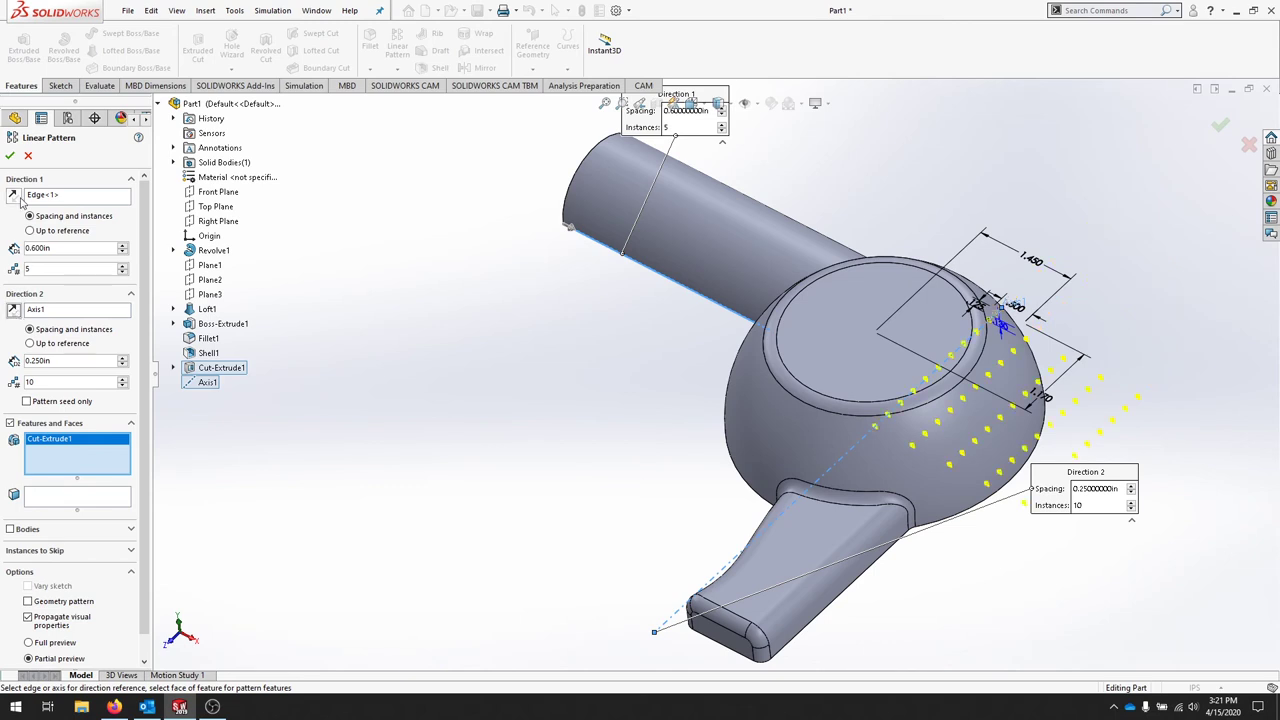
left_click(13, 195)
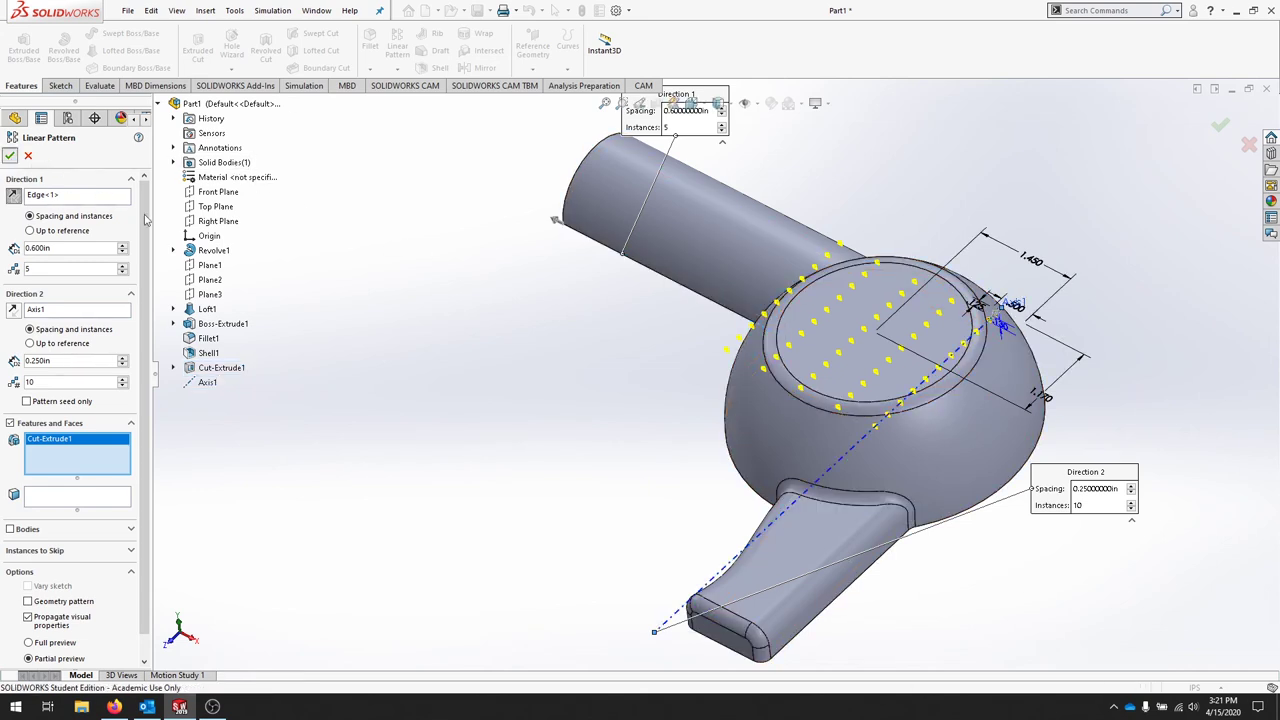
left_click(9, 155)
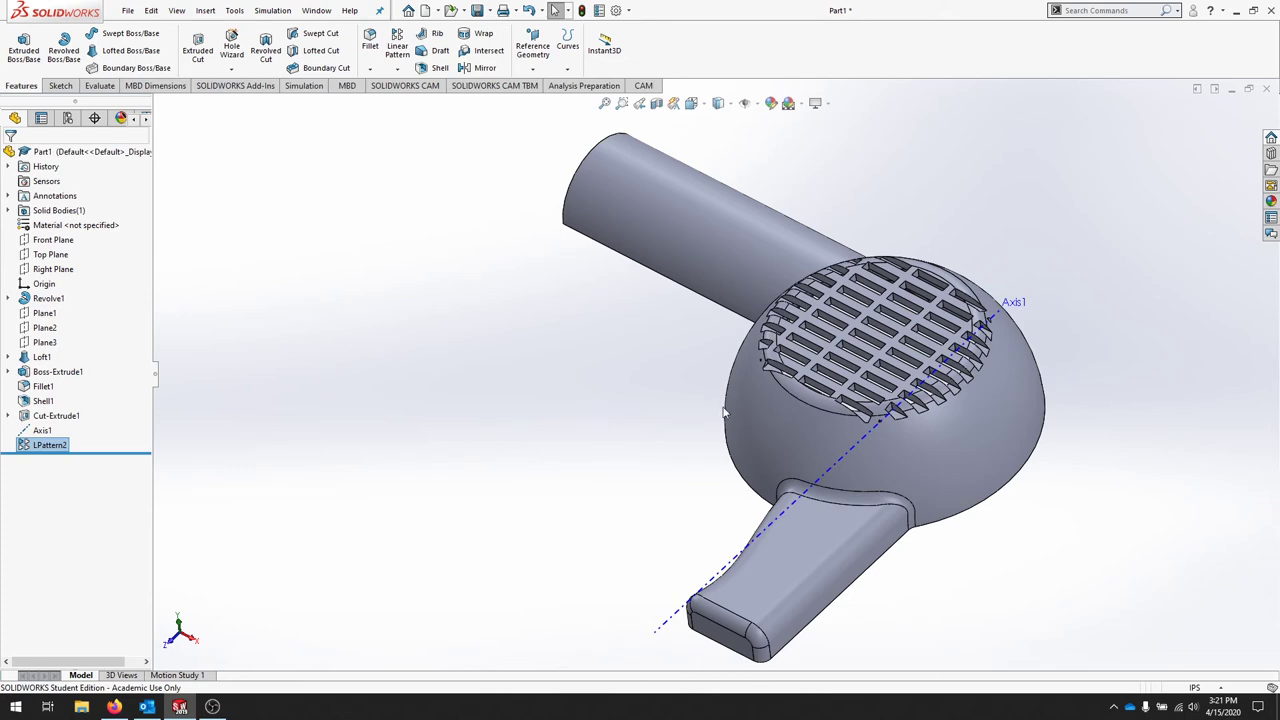
Start a sketch on the barrel's semicircular end face and view it face-on.
middle_click_drag(575, 323, 872, 335)
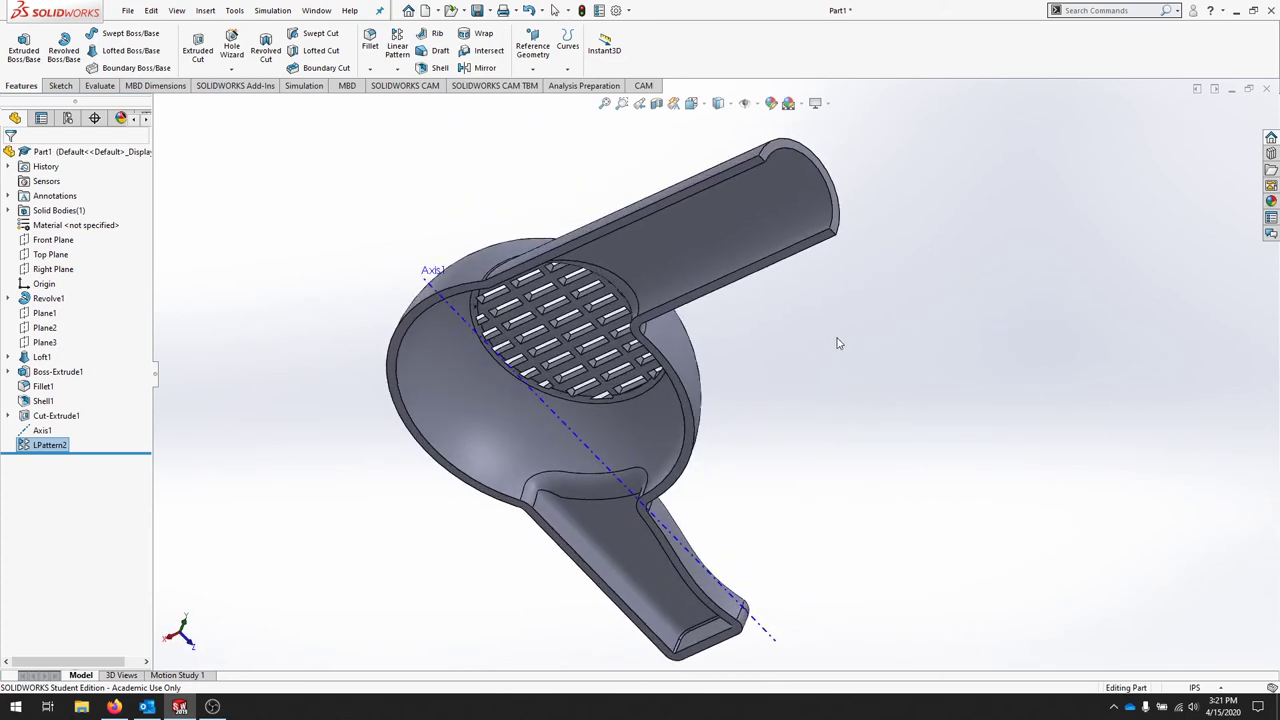
middle_click_drag(1031, 399, 528, 346)
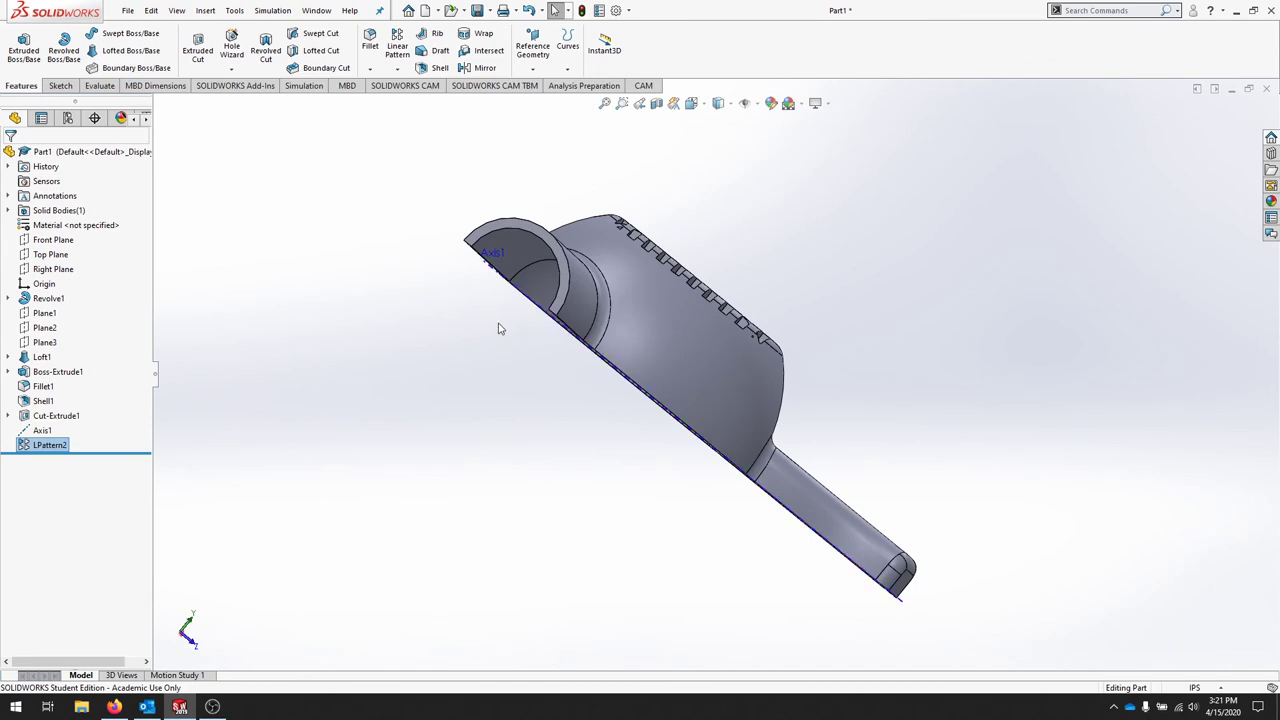
middle_click_drag(1077, 314, 813, 307)
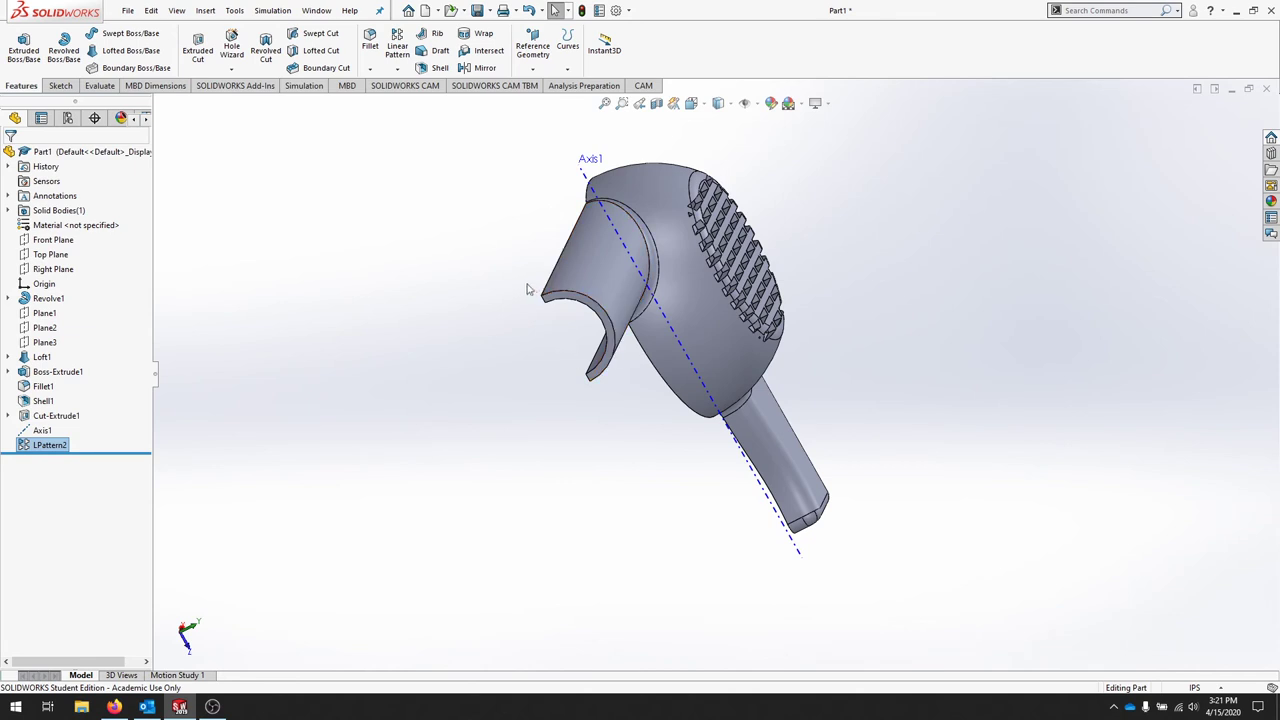
left_click(610, 347)
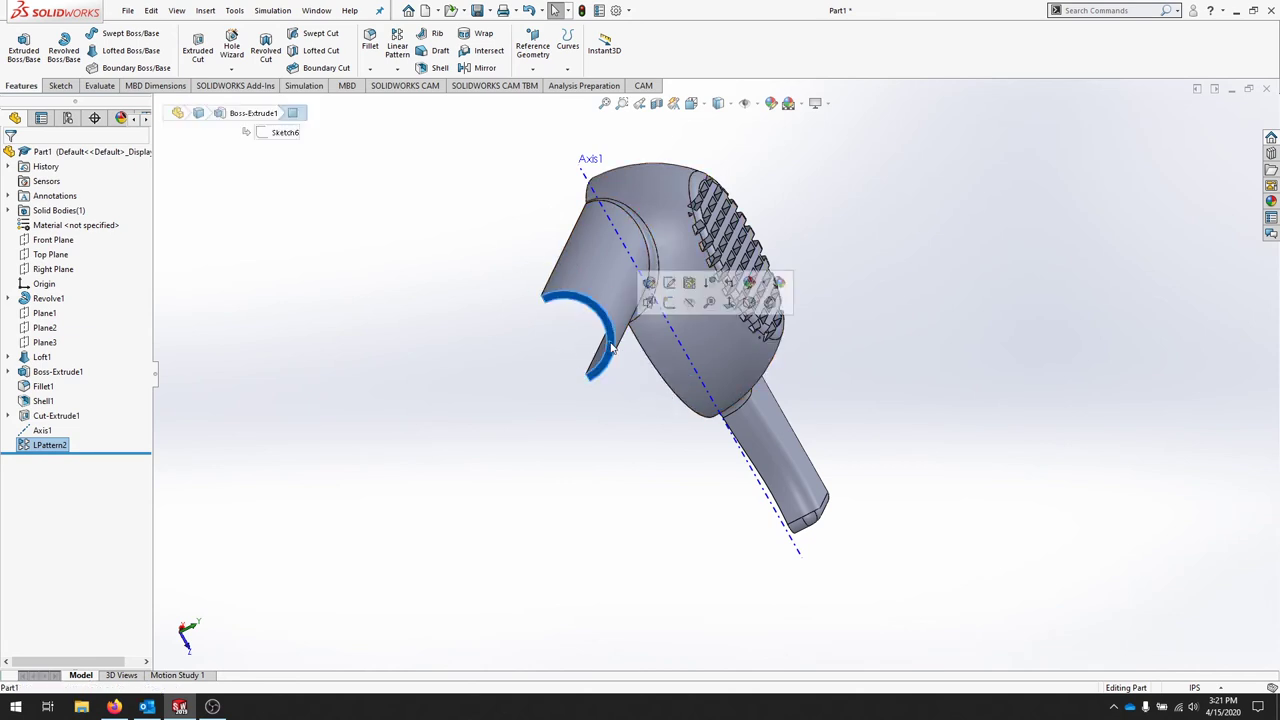
left_click(60, 86)
left_click(18, 45)
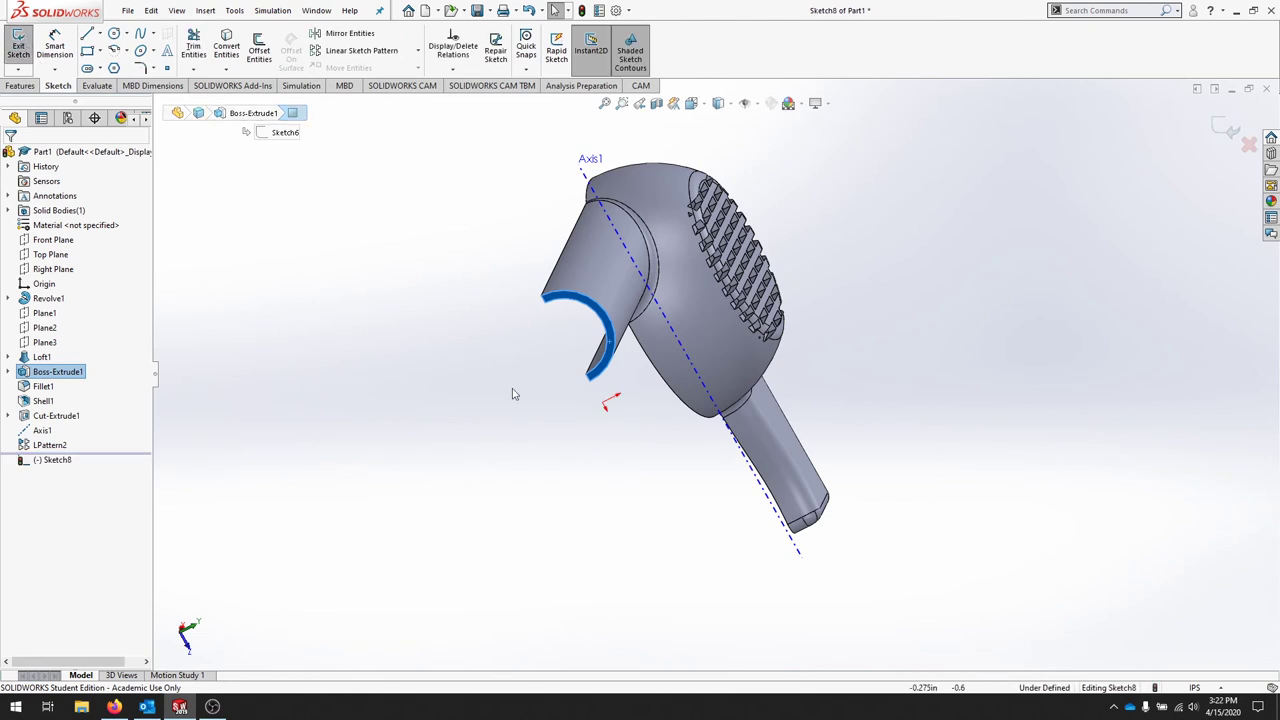
right_click(52, 446)
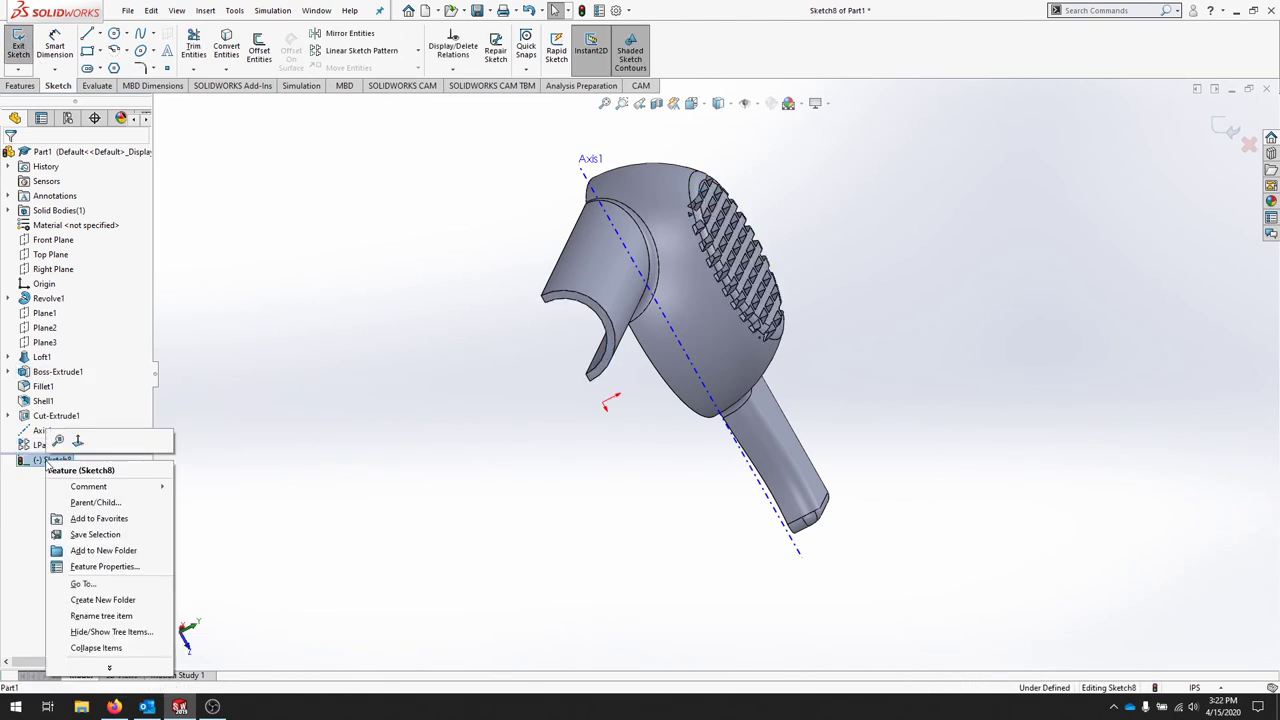
left_click(106, 428)
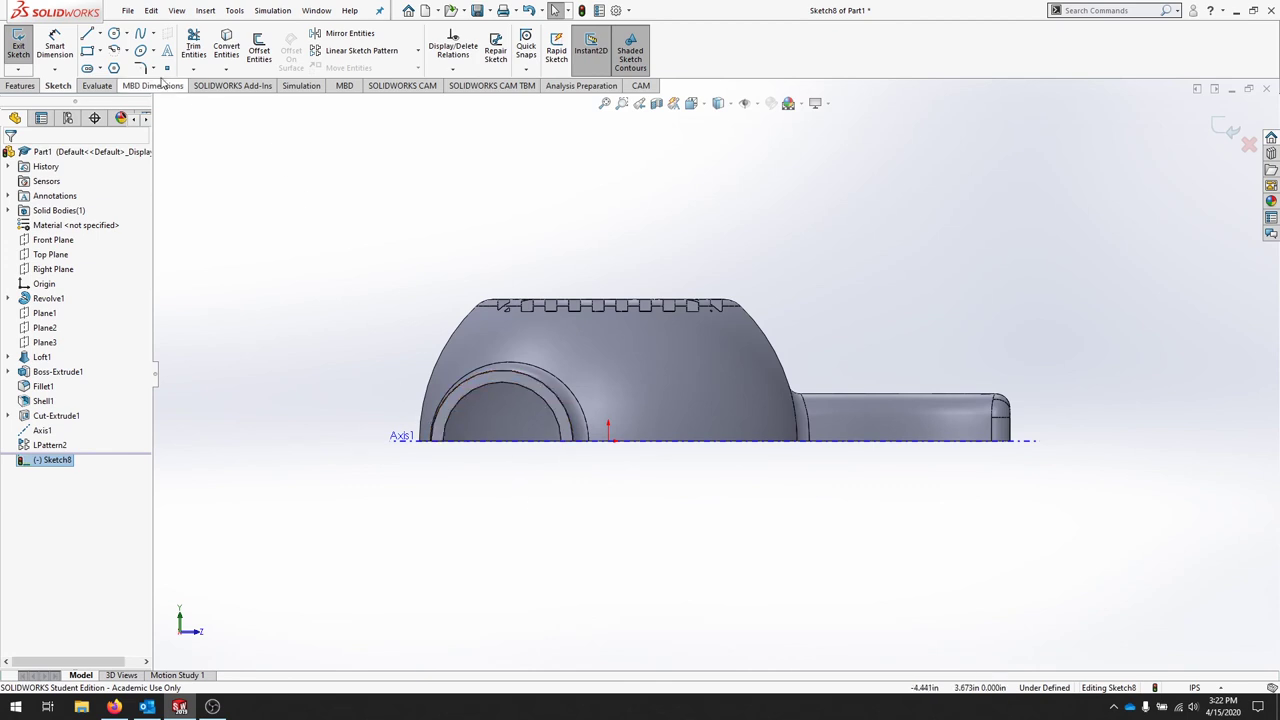
Hide the reference axis and draw a rectangle about 0.124 by 0.097 in outward from the midpoint of the barrel wall's bottom edge.
left_click(88, 50)
scroll(470, 475, "down", 5)
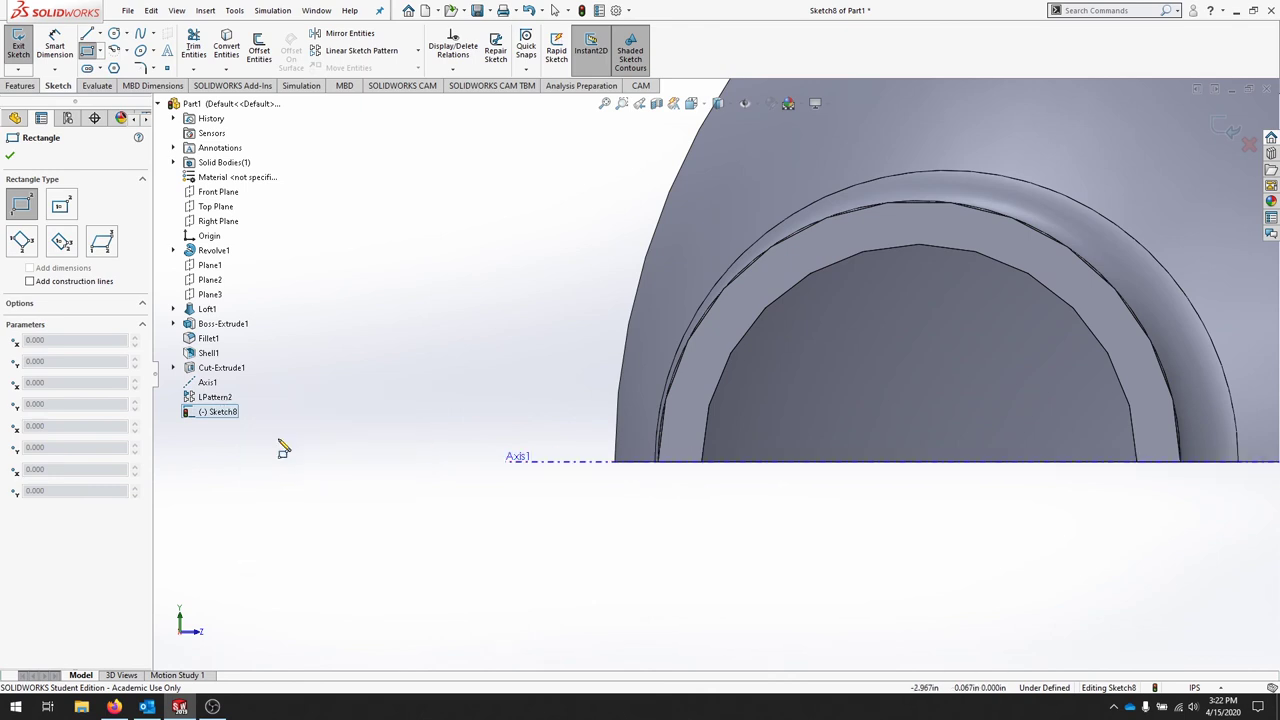
right_click(207, 384)
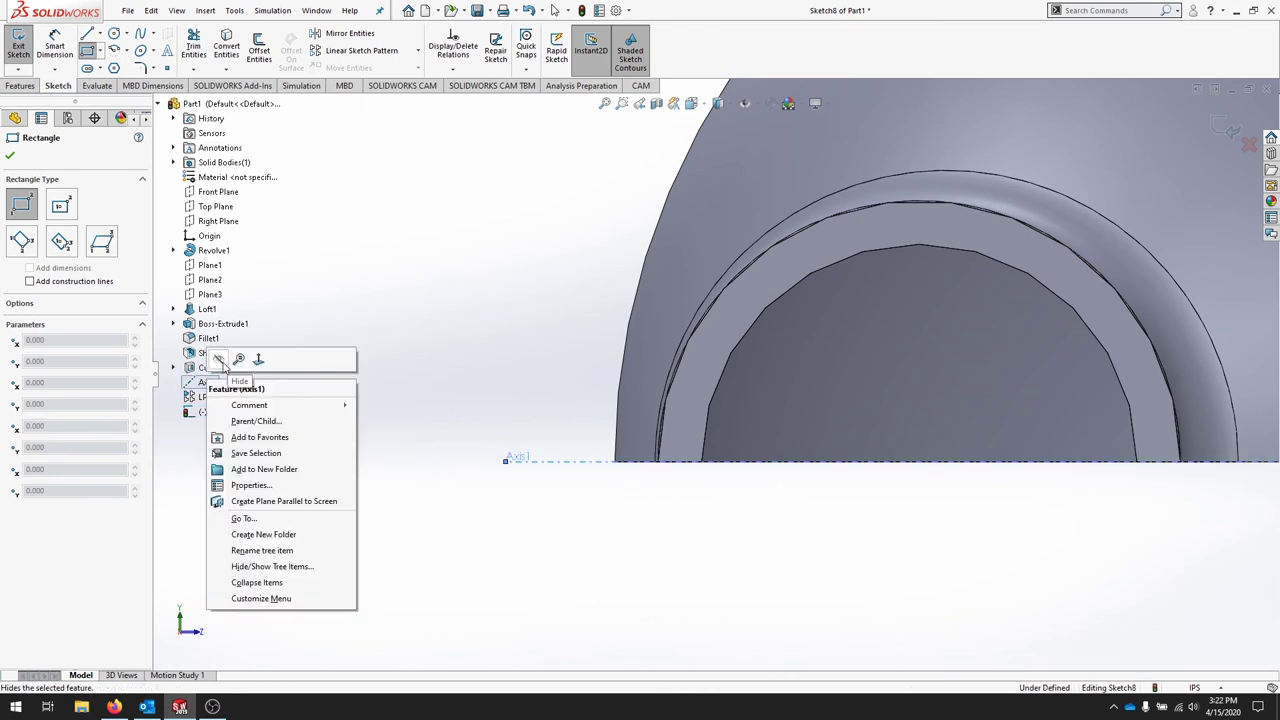
left_click(218, 360)
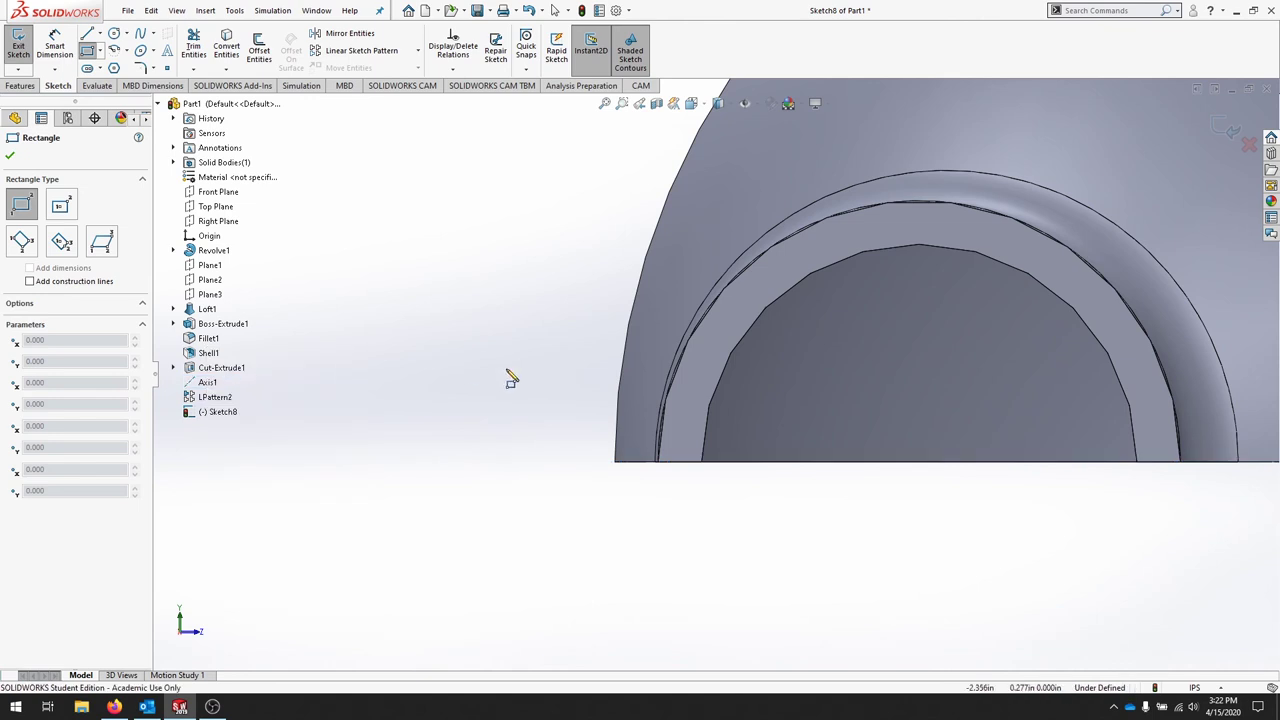
left_click(679, 462)
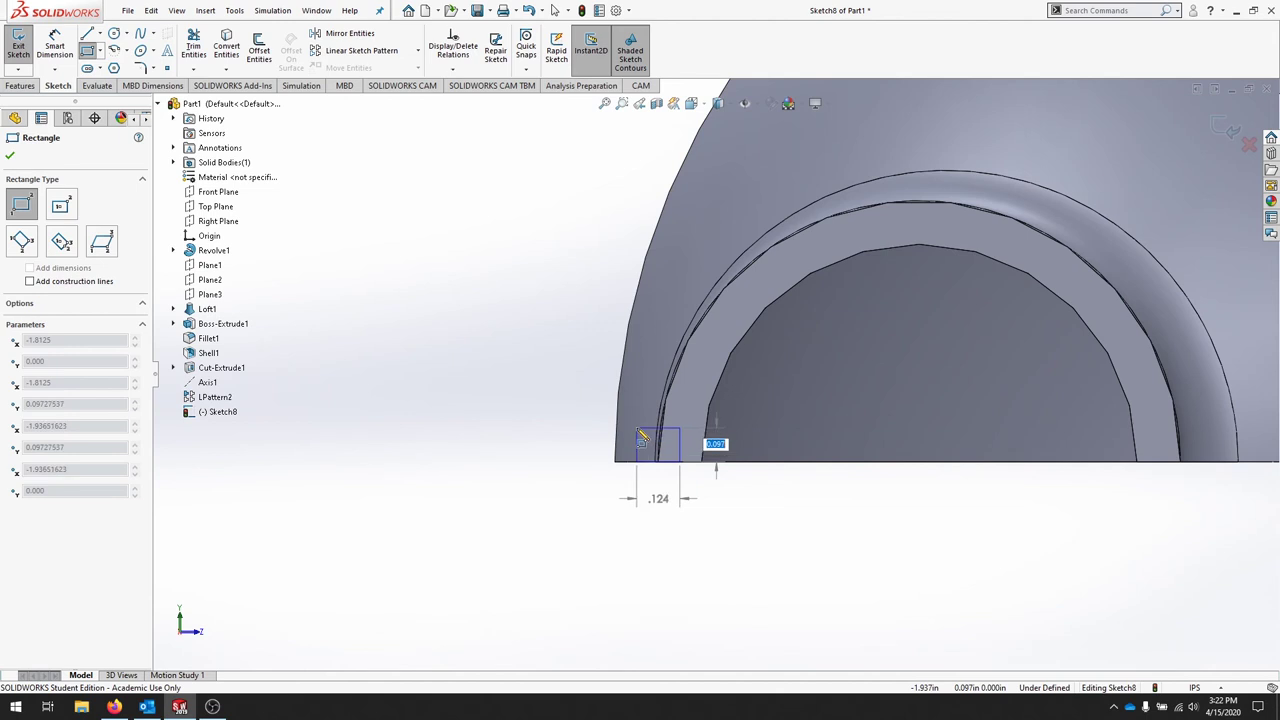
left_click(637, 429)
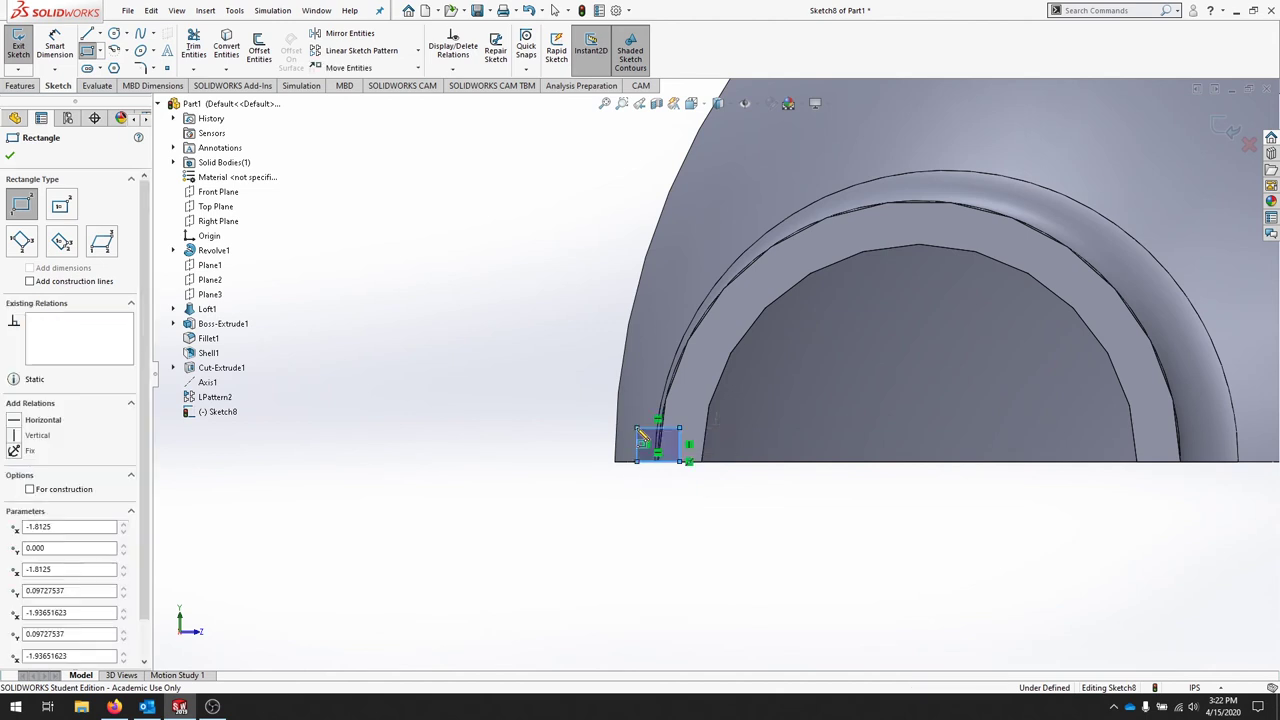
Dimension the height of the small rectangle on the barrel wall as 0.125 in.
left_click(54, 45)
left_click(681, 446)
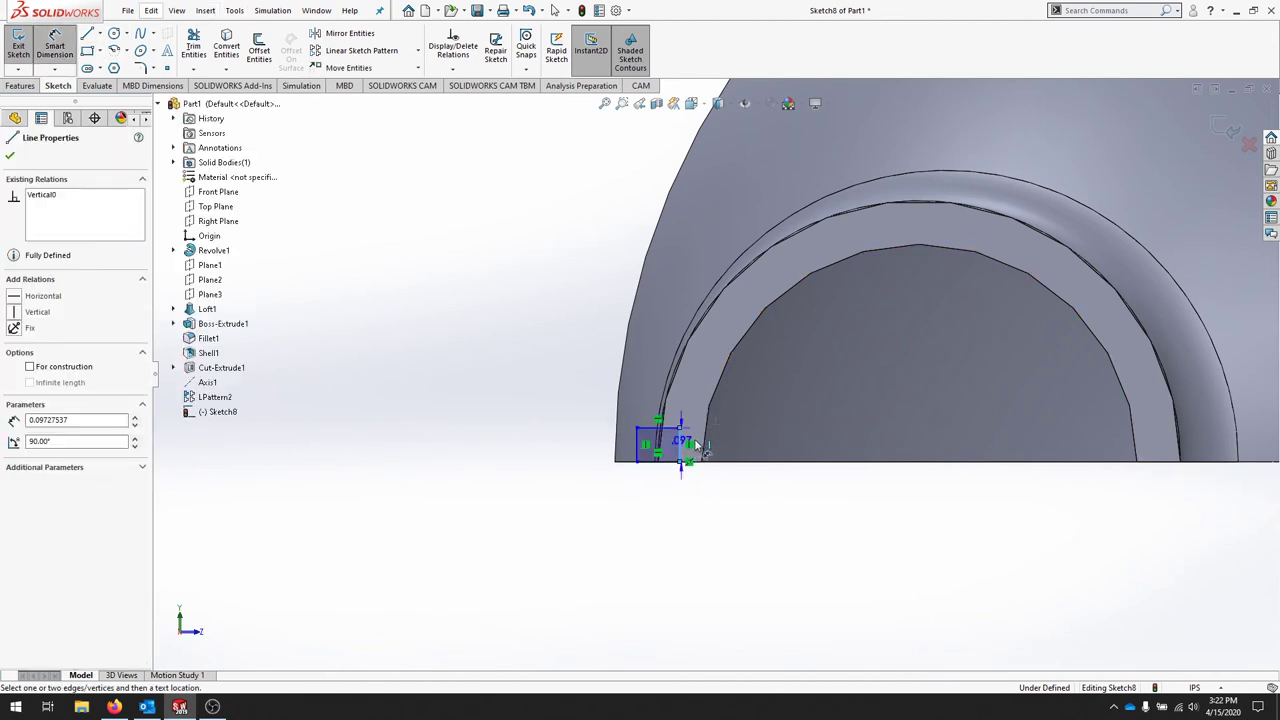
left_click(697, 436)
type("0.1")
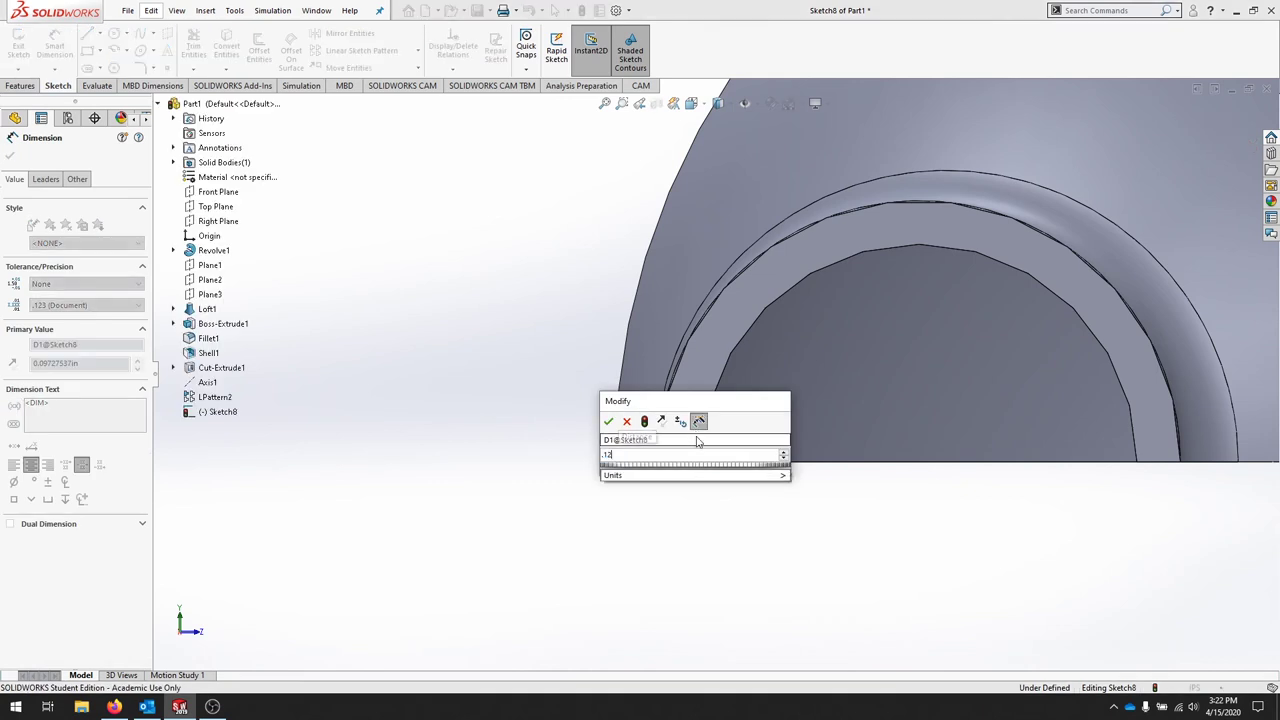
key("Return")
scroll(697, 441, "down", 4)
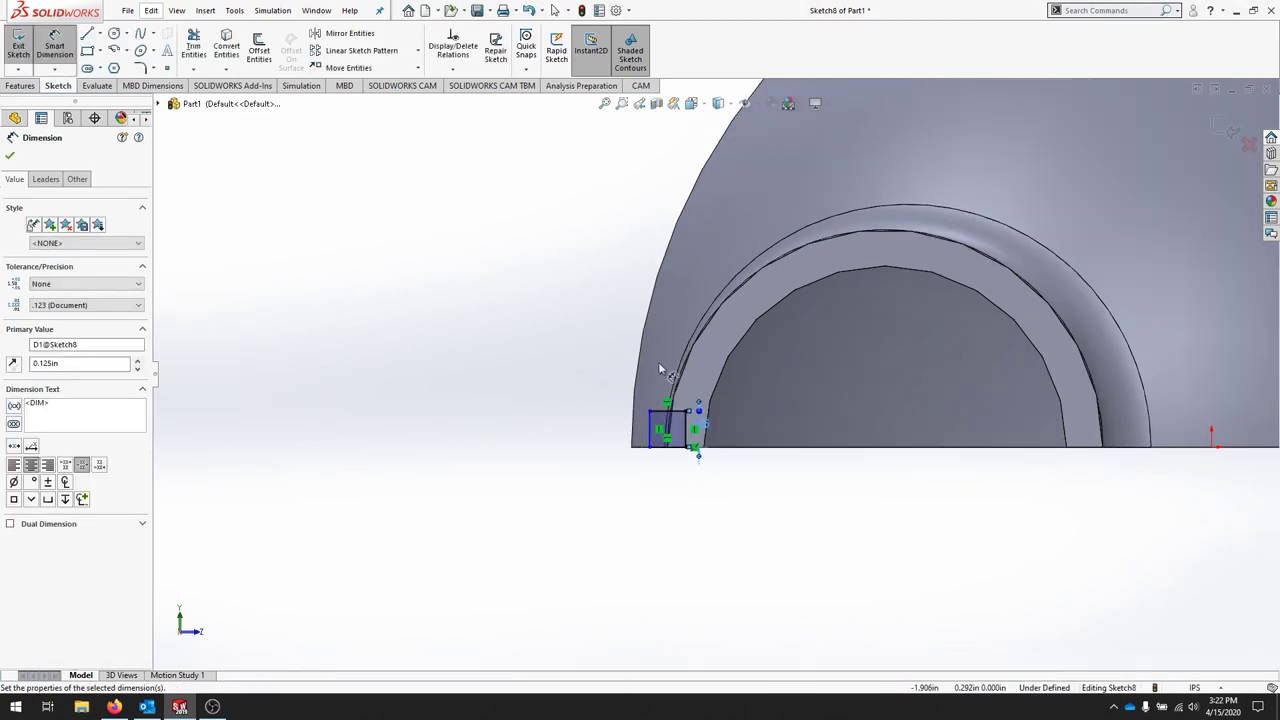
Dimension the small rectangle's width as 0.125 in and exit the sketch.
left_click(683, 391)
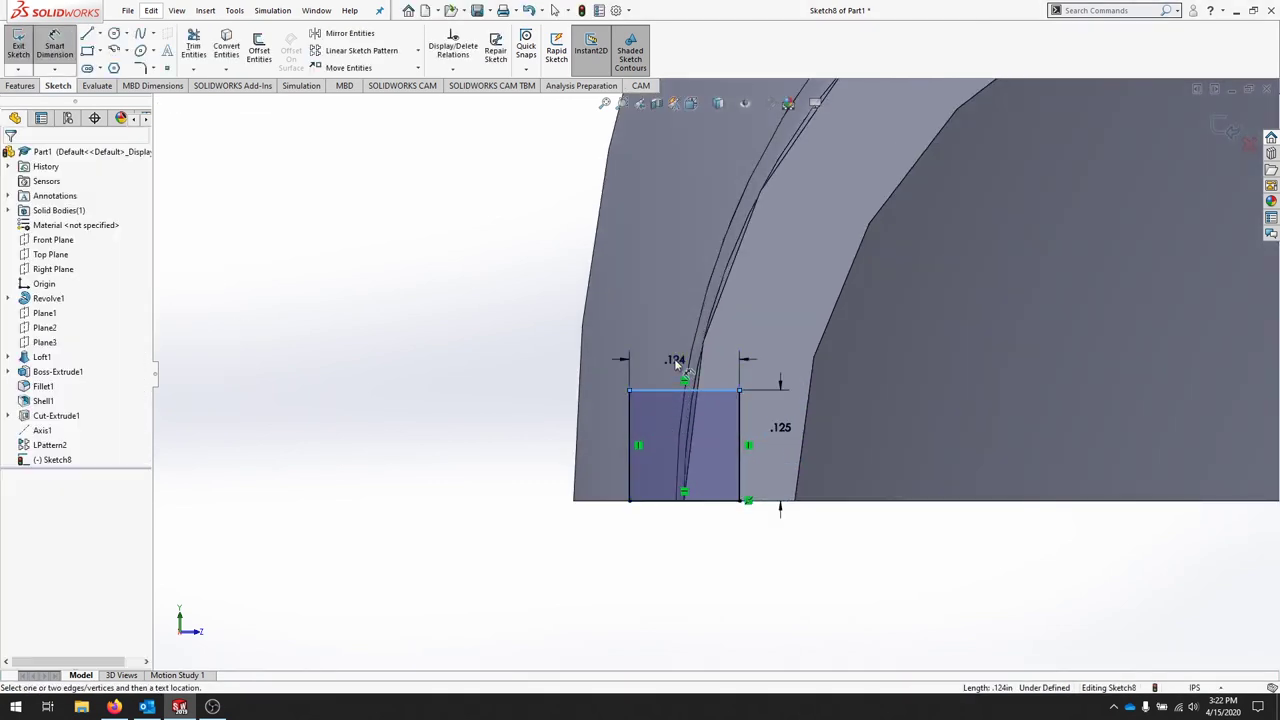
left_click(674, 363)
type(".125")
key("Return")
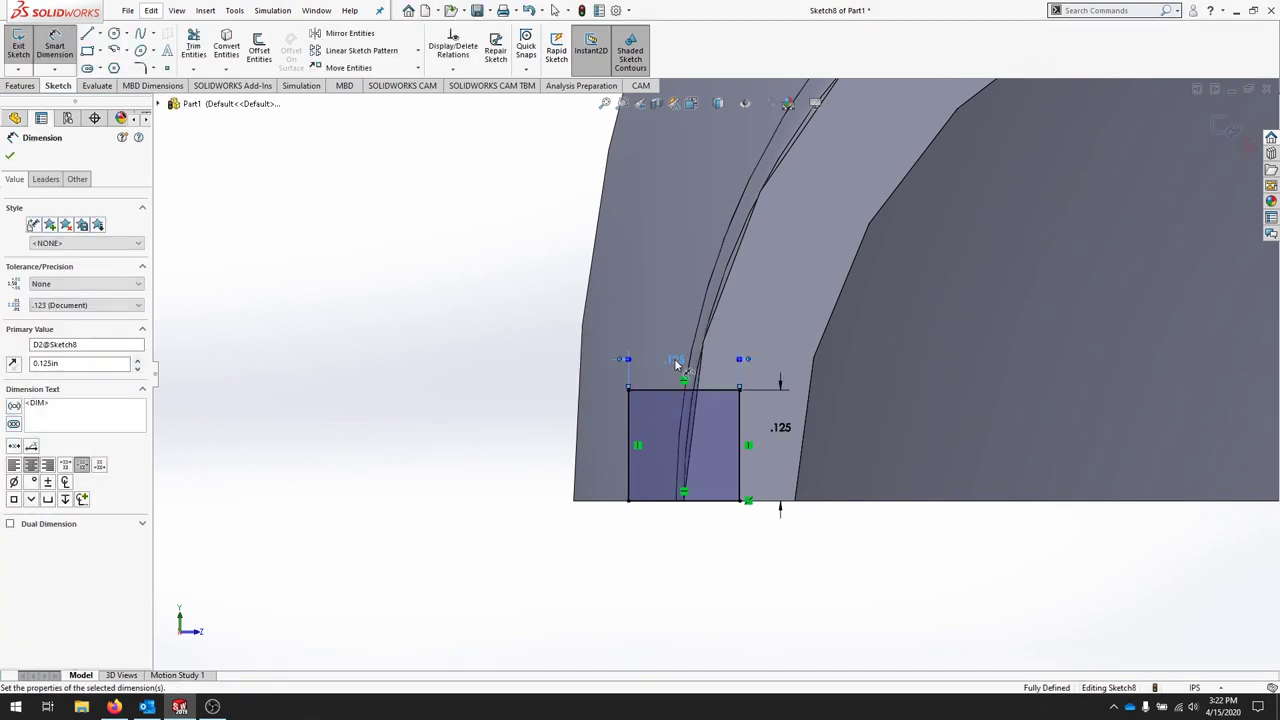
scroll(736, 420, "down", 1)
scroll(737, 427, "up", 5)
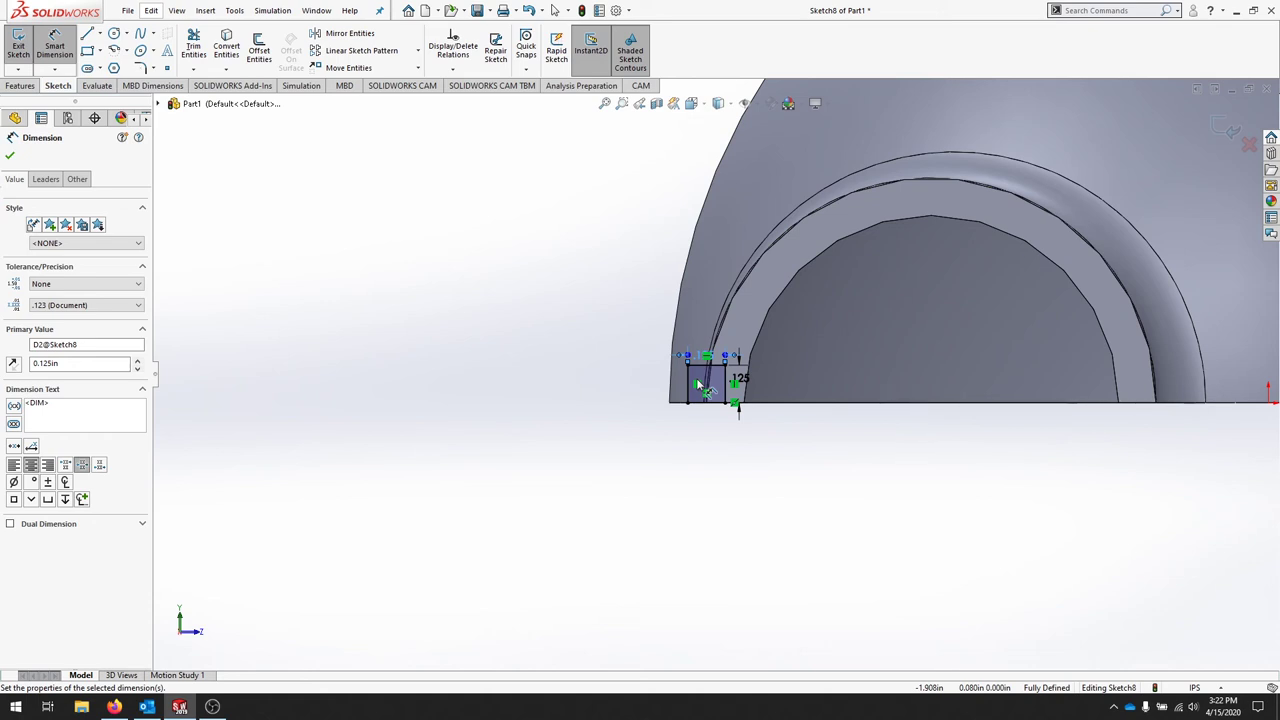
left_click(22, 46)
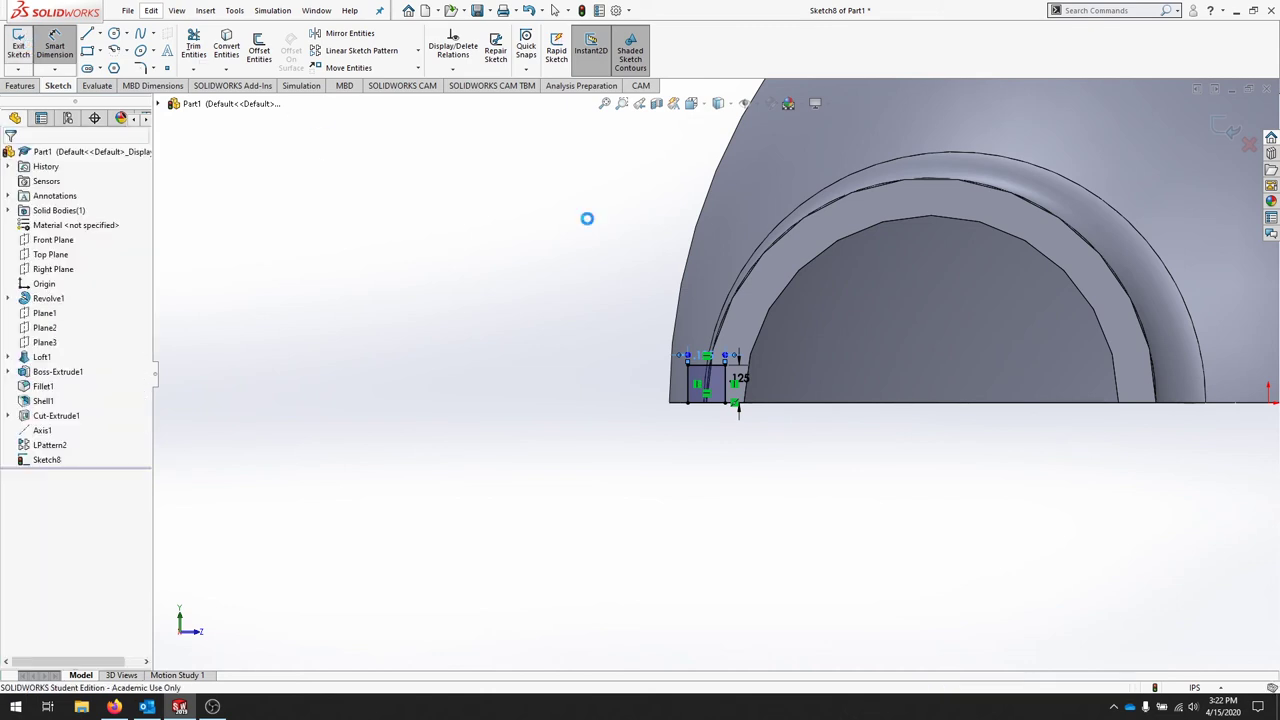
left_click(290, 408)
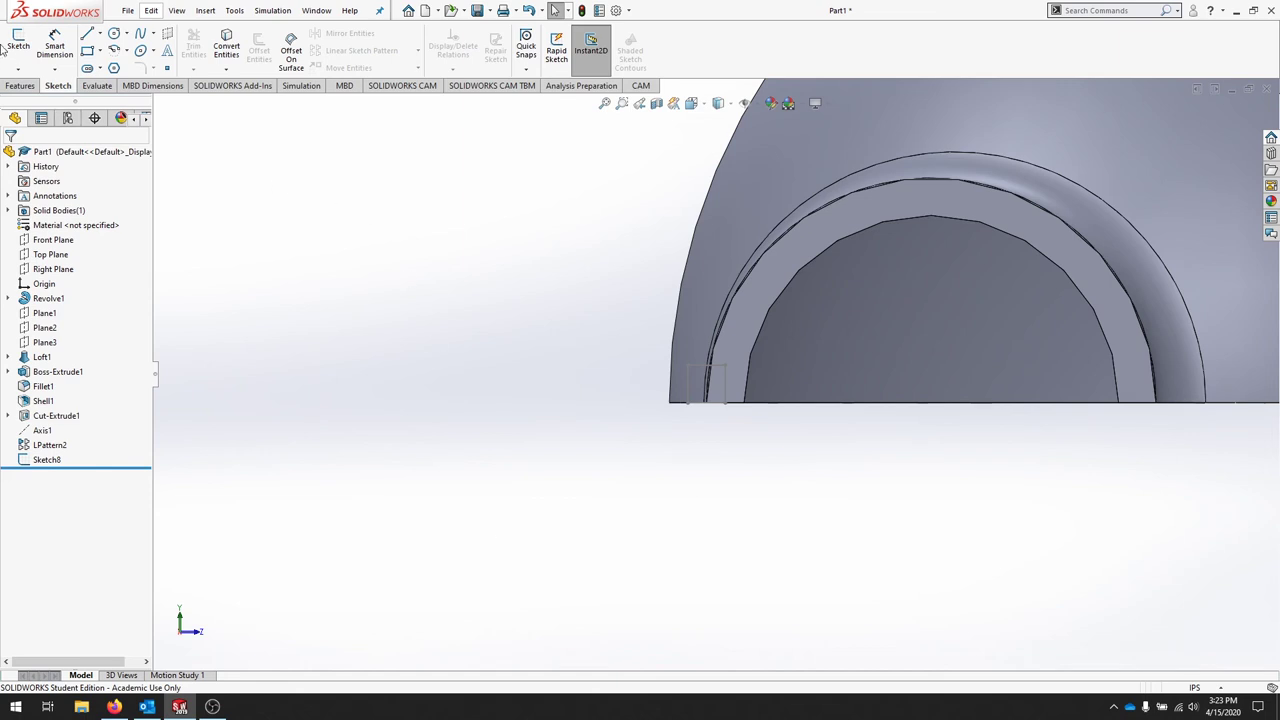
Start a swept cut with the small square sketch on the barrel wall as its profile.
left_click(27, 87)
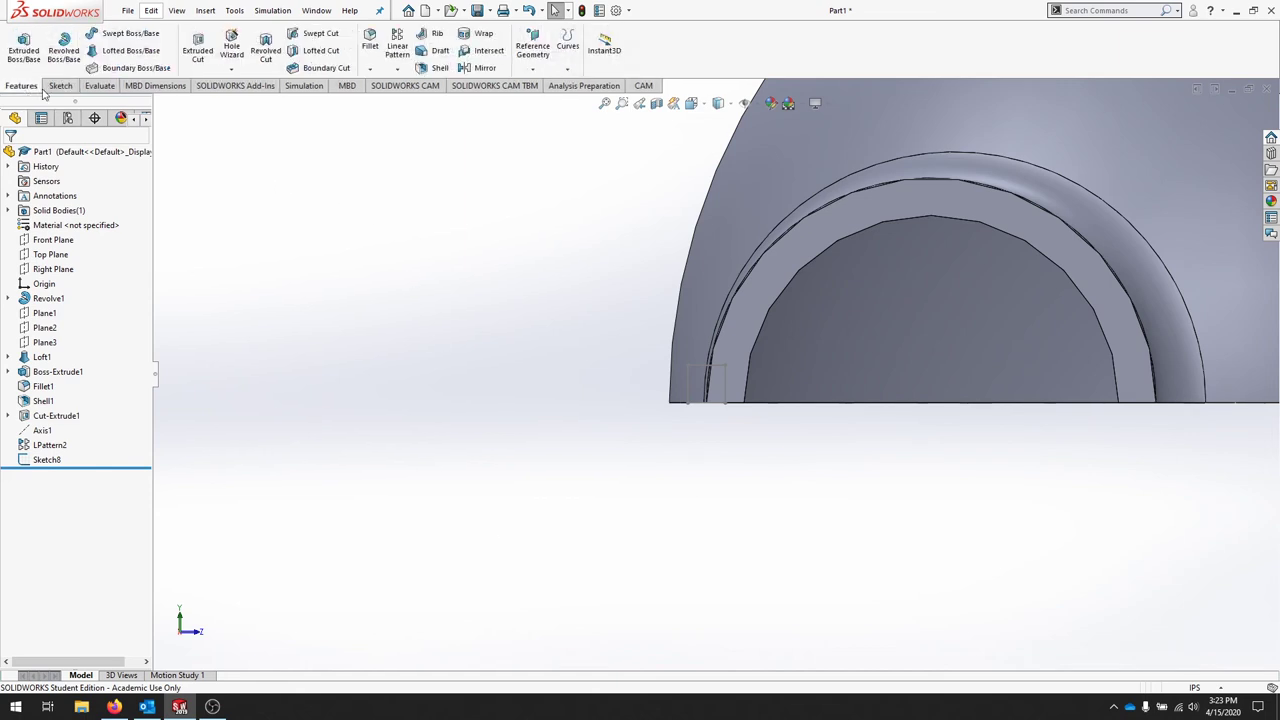
left_click(321, 34)
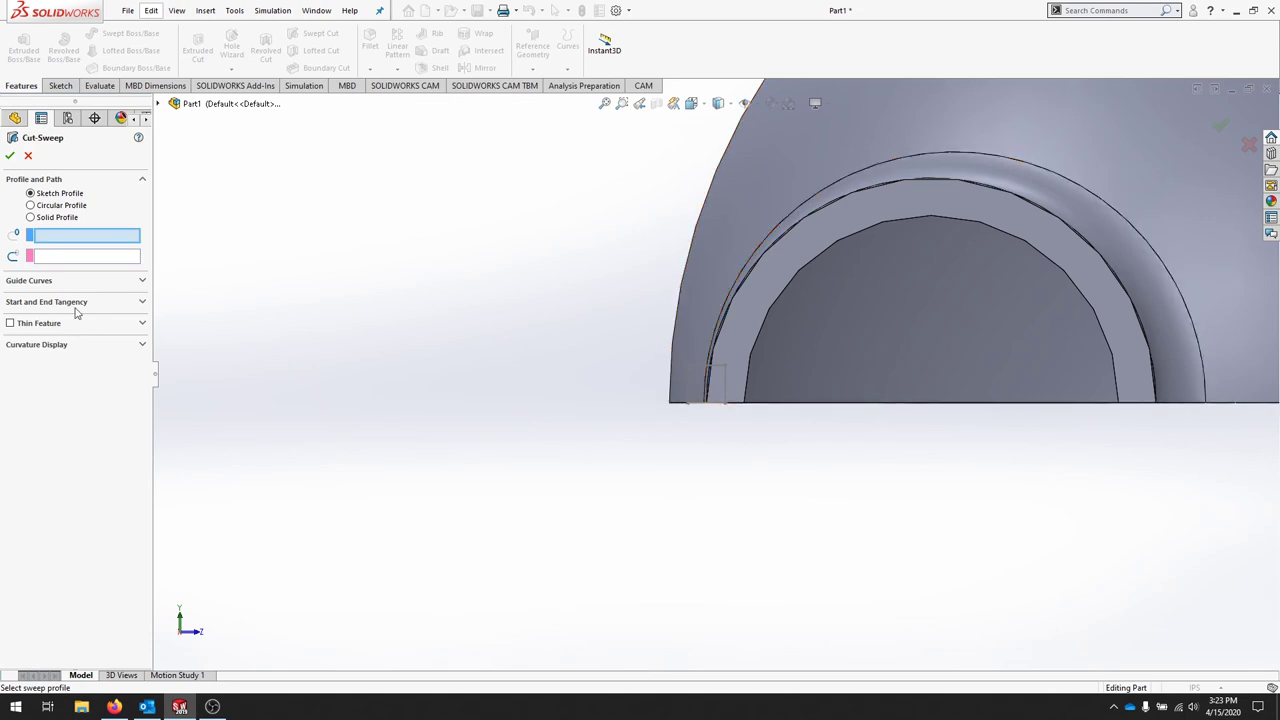
left_click(14, 120)
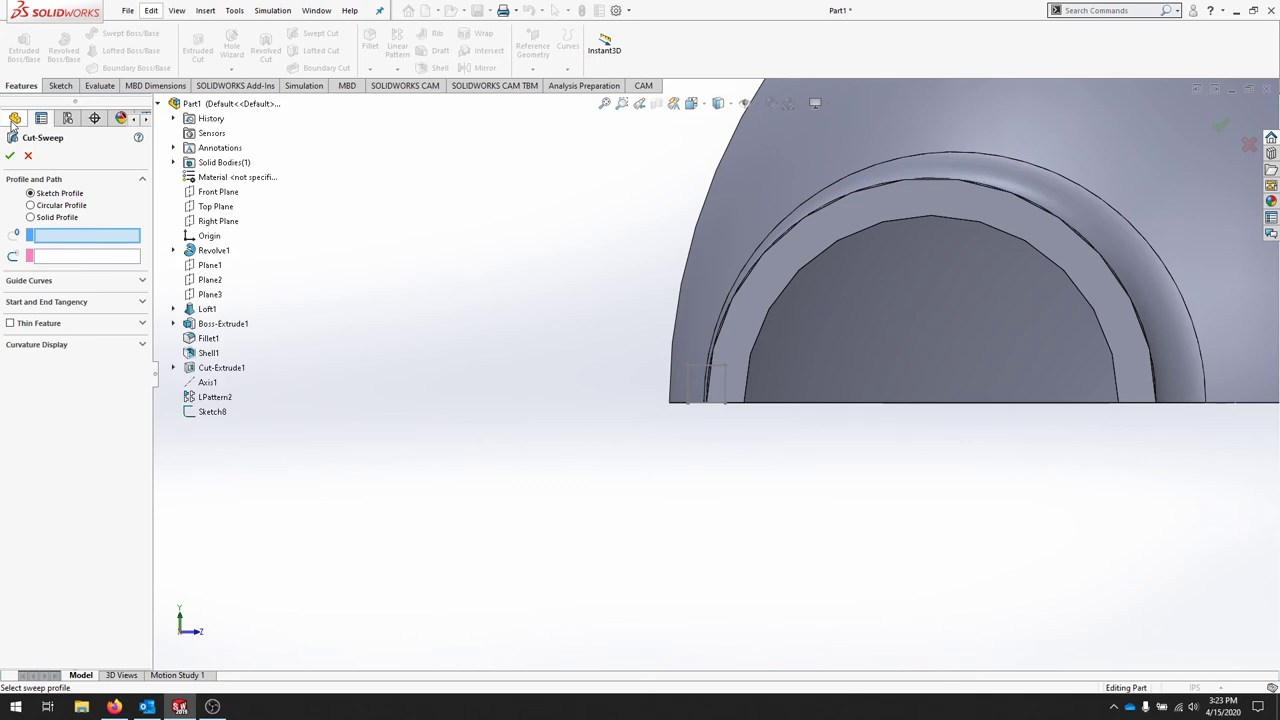
left_click(214, 412)
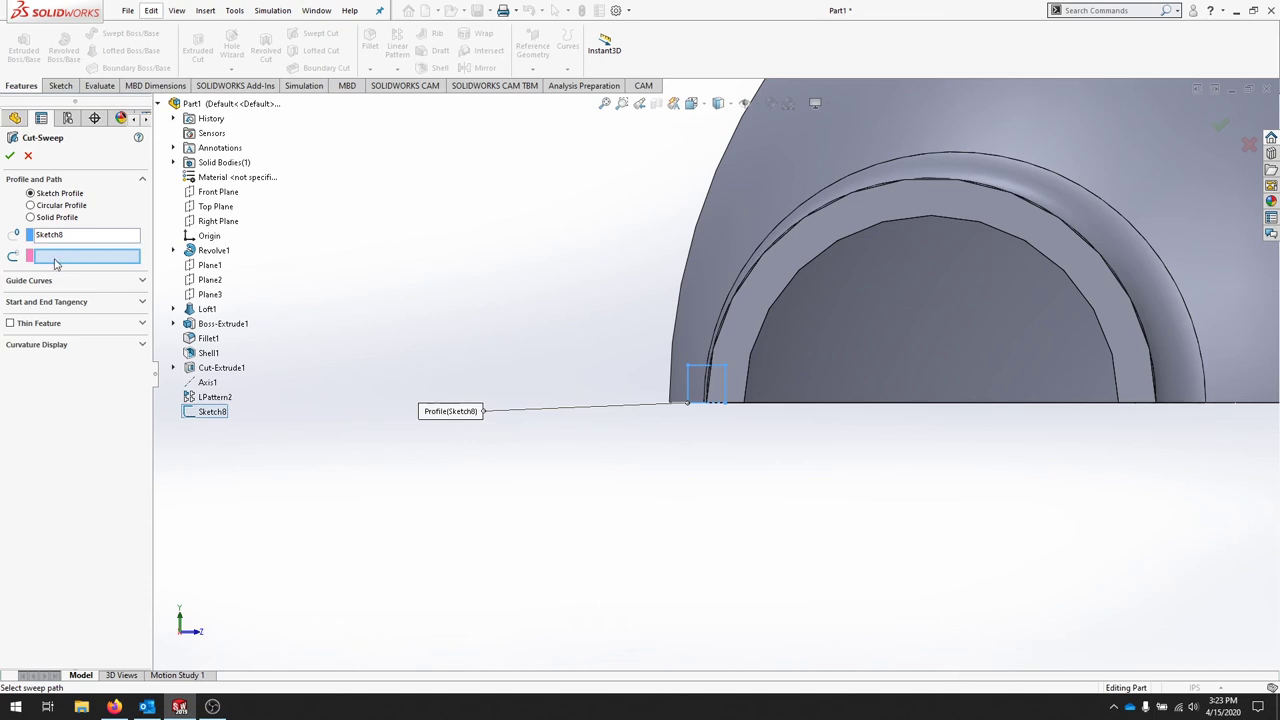
middle_click_drag(586, 260, 748, 489)
scroll(740, 490, "up", 5)
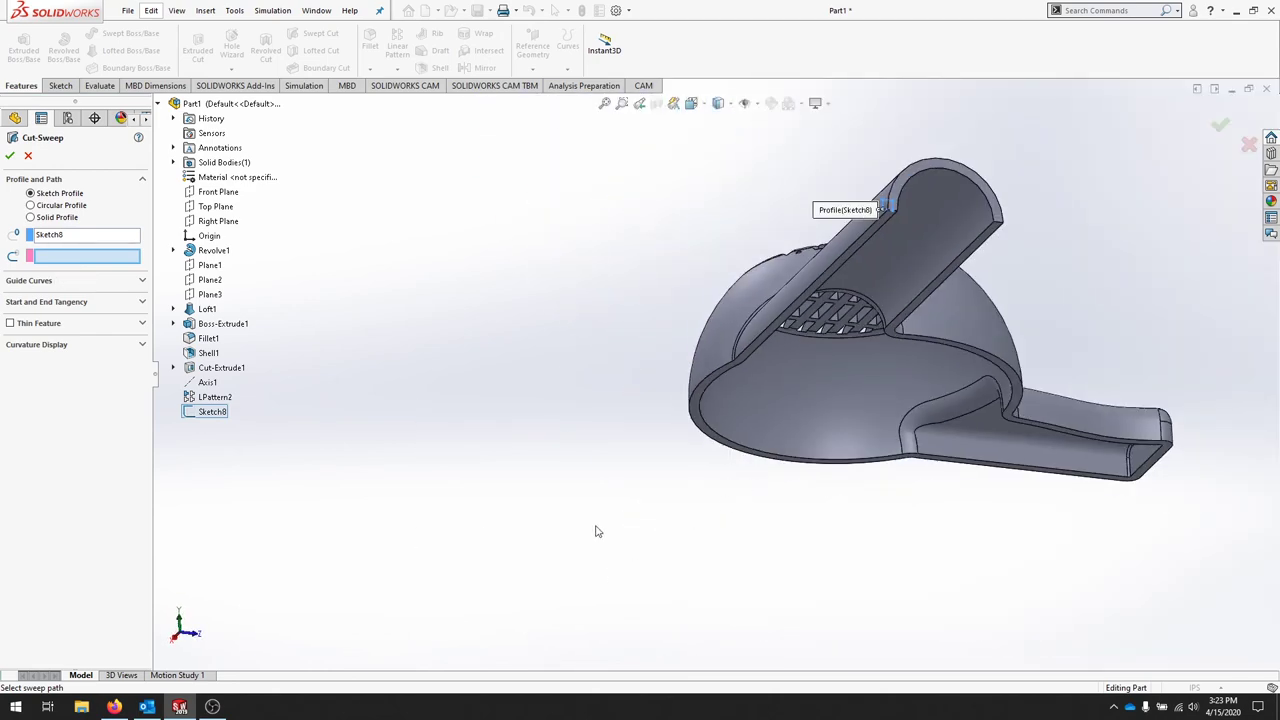
scroll(880, 248, "down", 4)
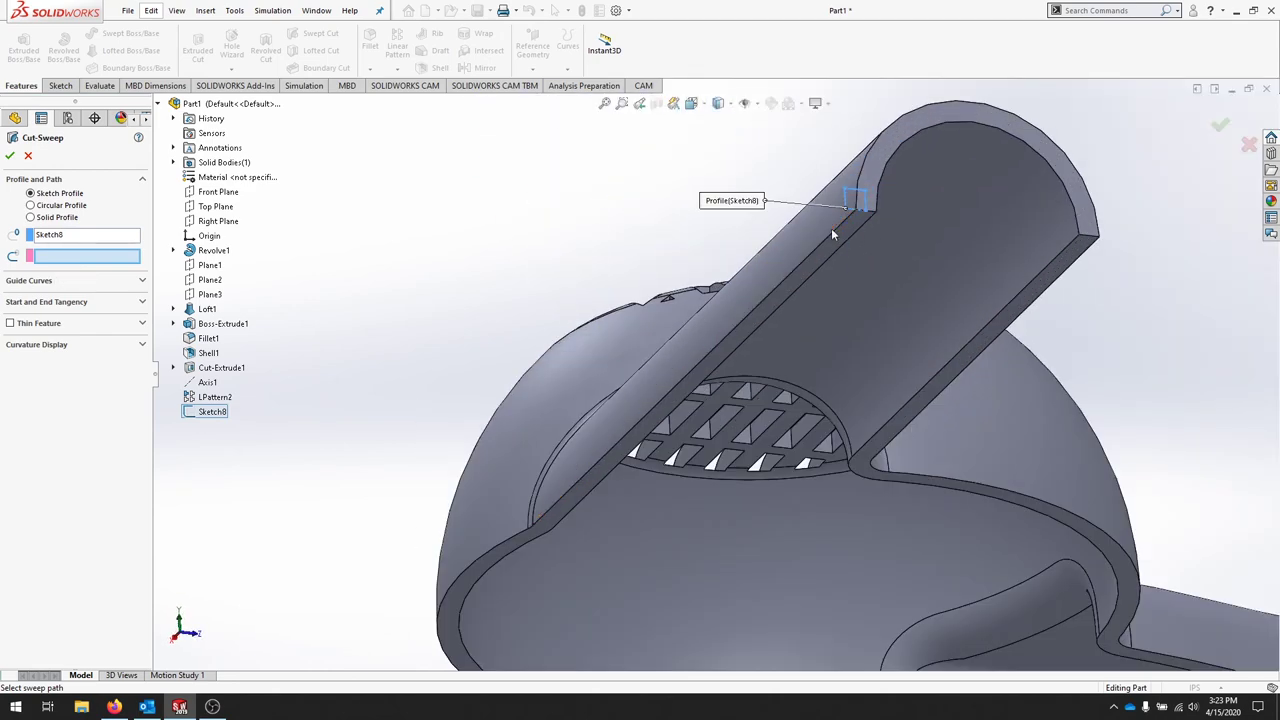
left_click(840, 237)
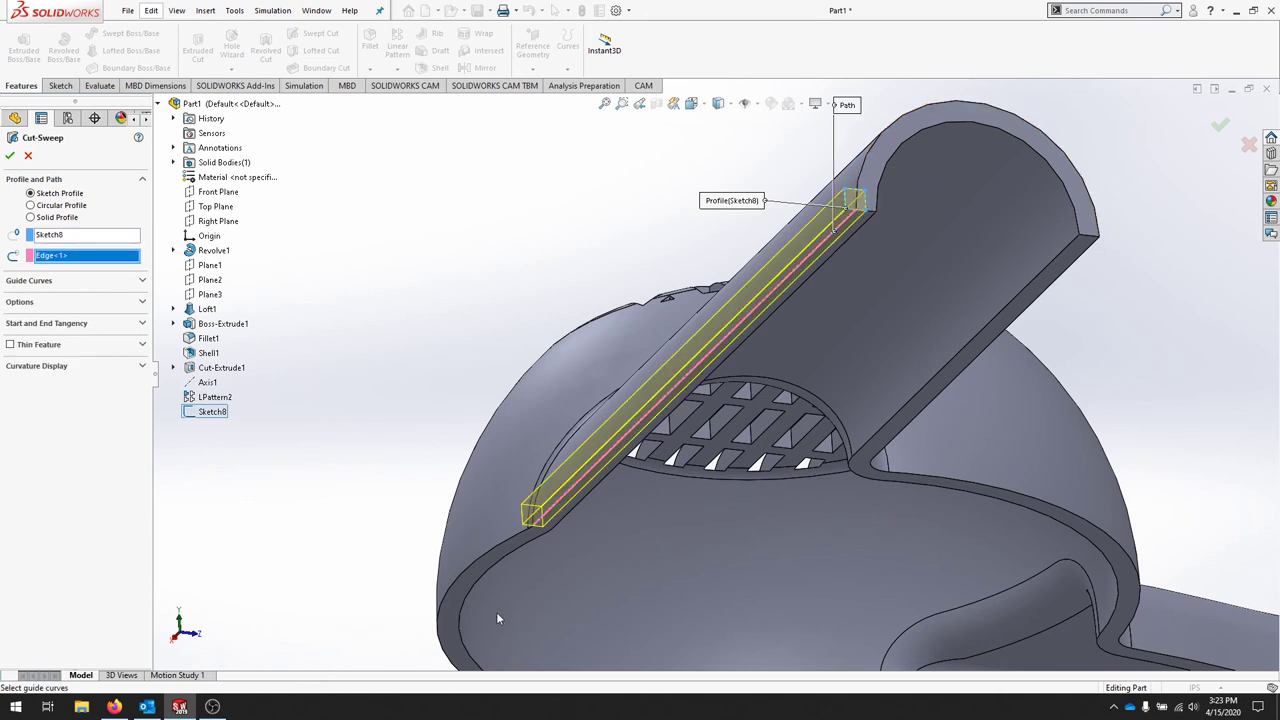
right_click(62, 255)
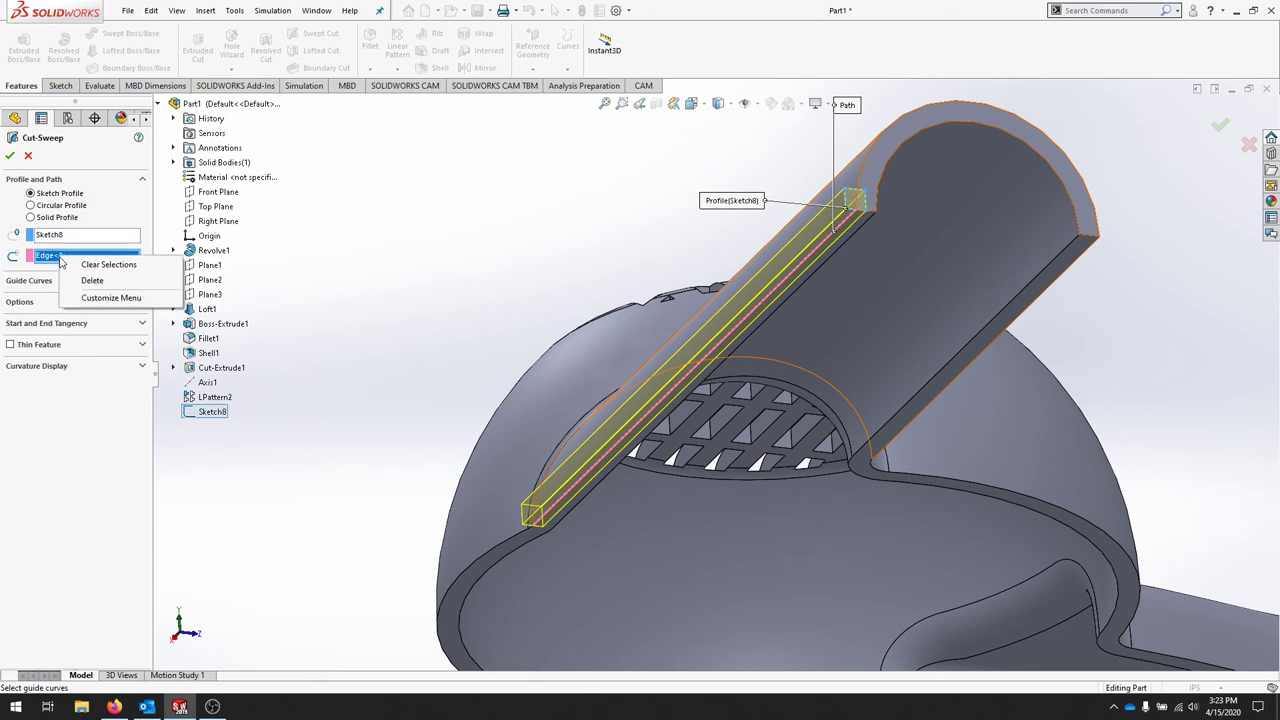
left_click(120, 283)
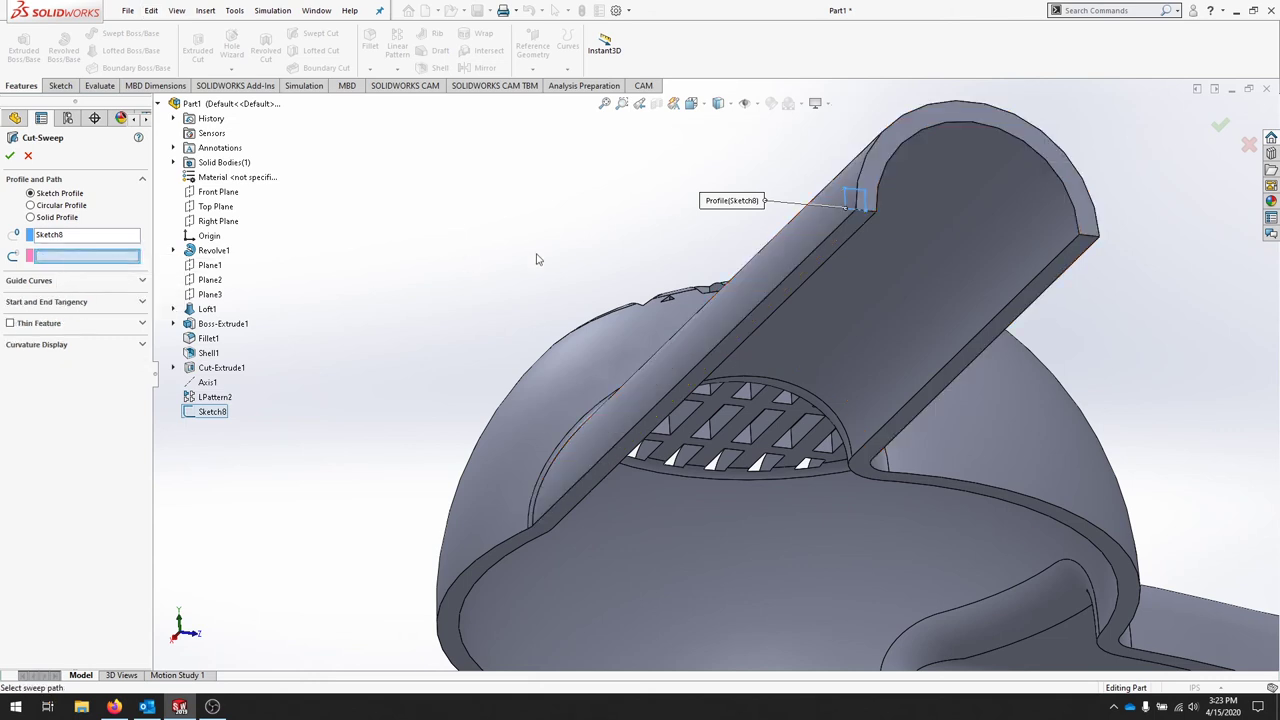
Use SelectionManager to pick the tangent chain of outer rim edges, starting from the barrel's edge, as the sweep path and complete the cut.
right_click(819, 242)
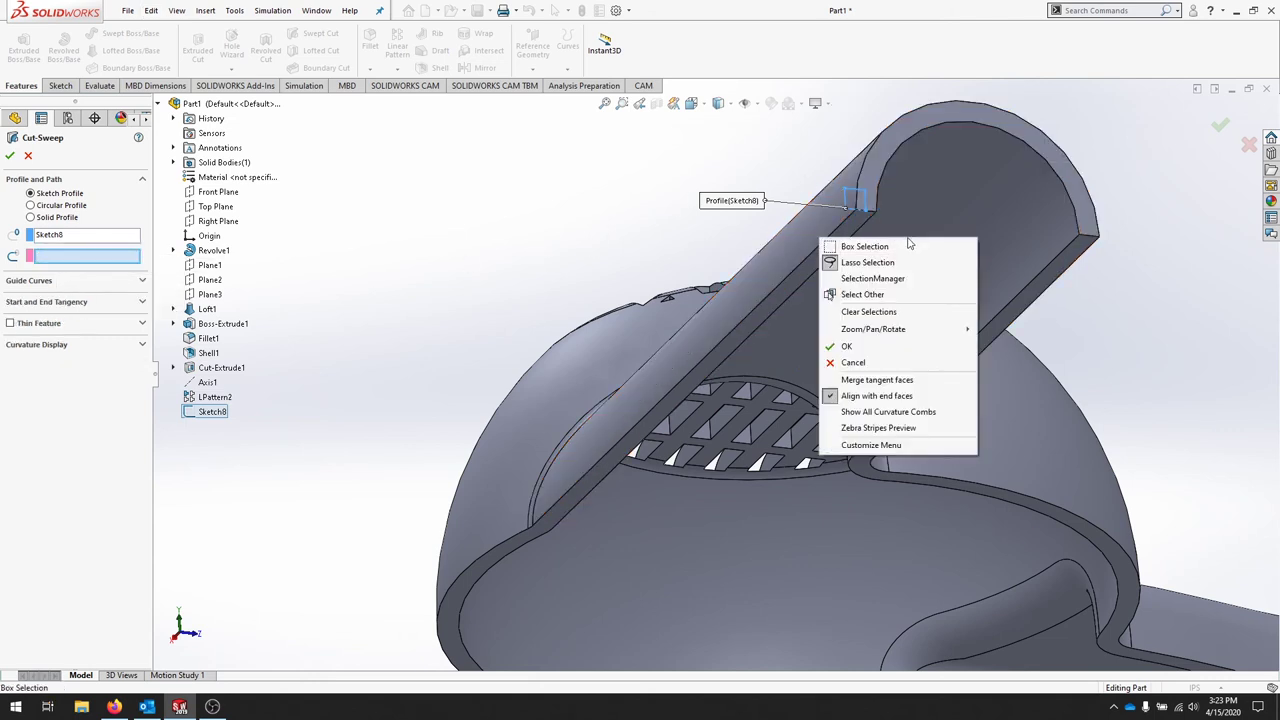
left_click(910, 280)
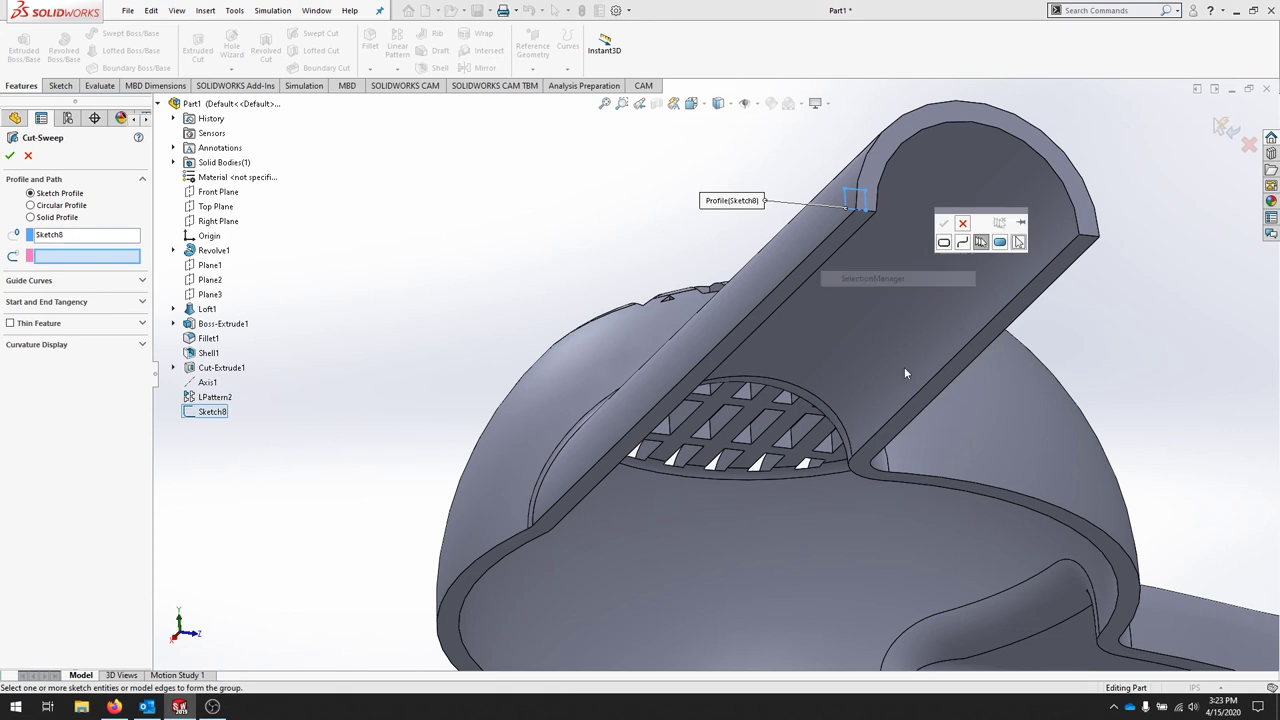
left_click(982, 243)
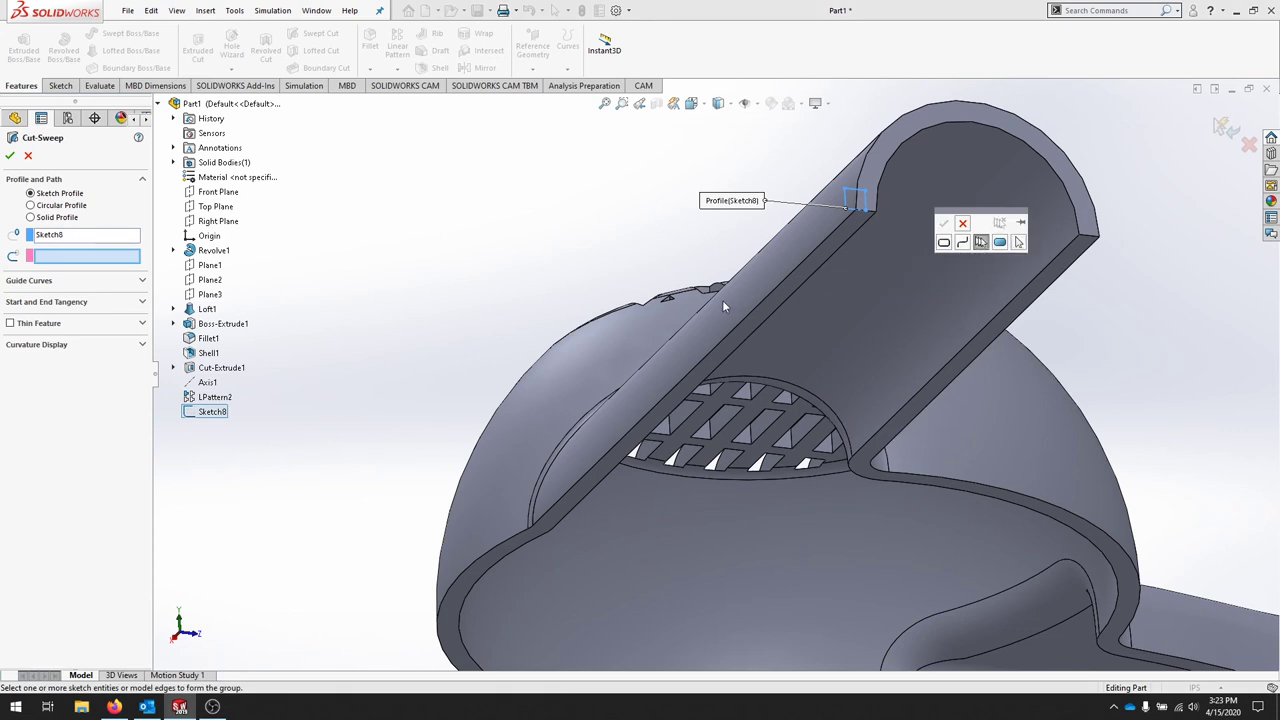
left_click(770, 294)
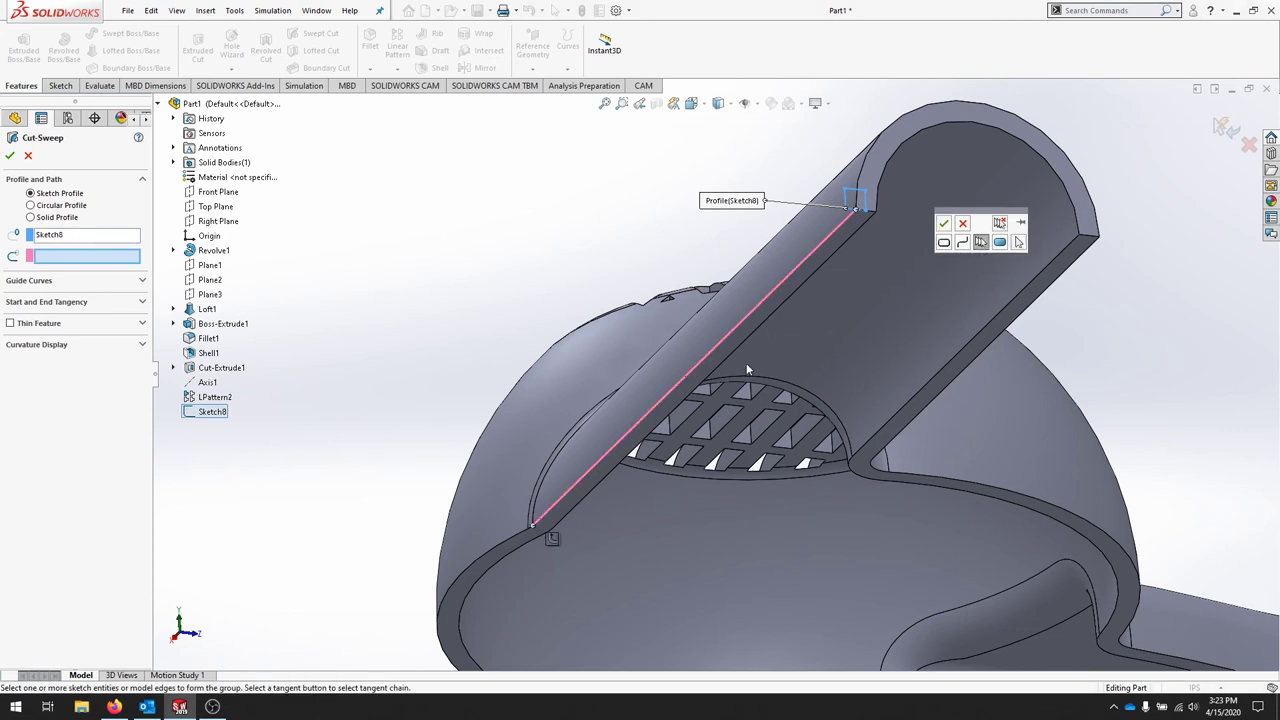
scroll(553, 540, "down", 2)
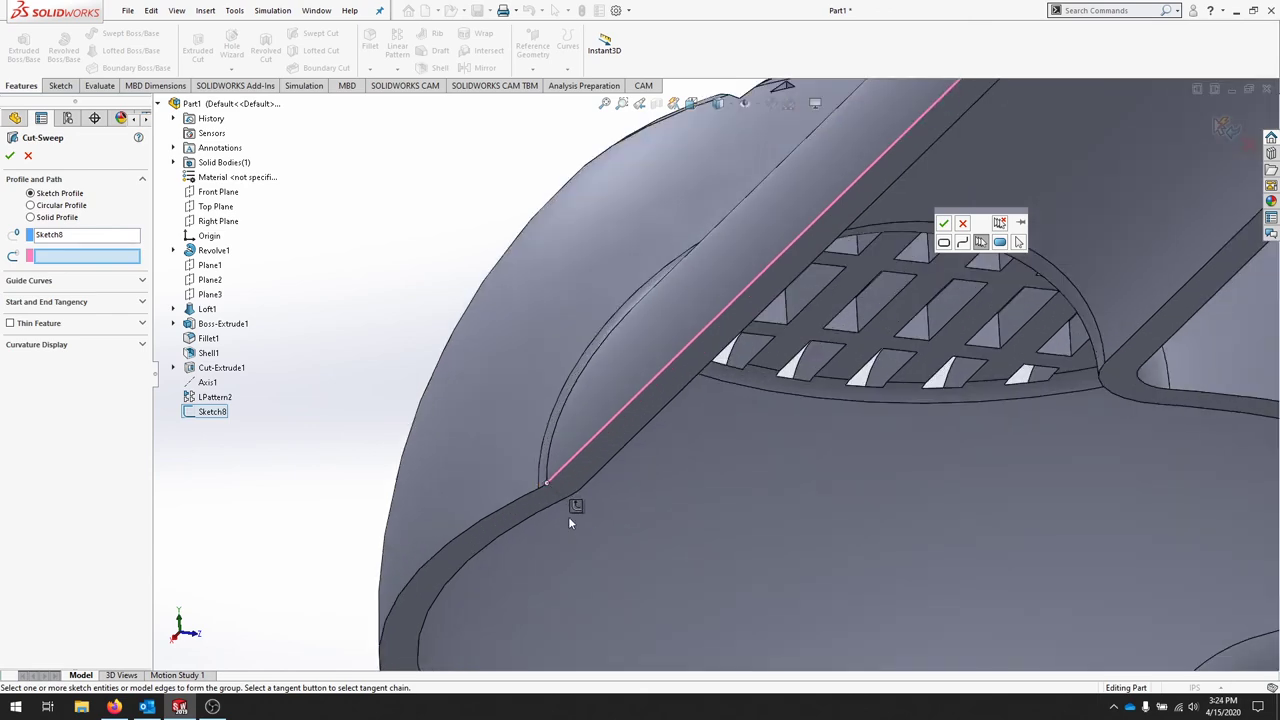
left_click(576, 508)
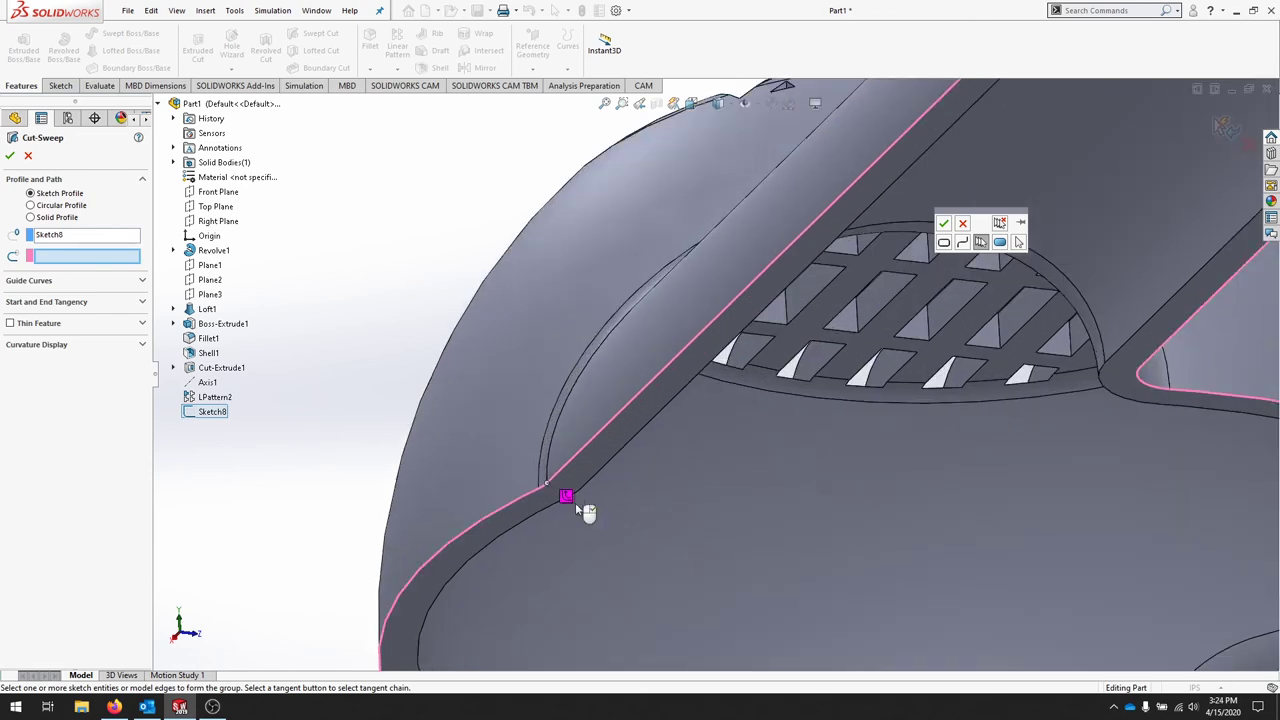
scroll(800, 440, "up", 4)
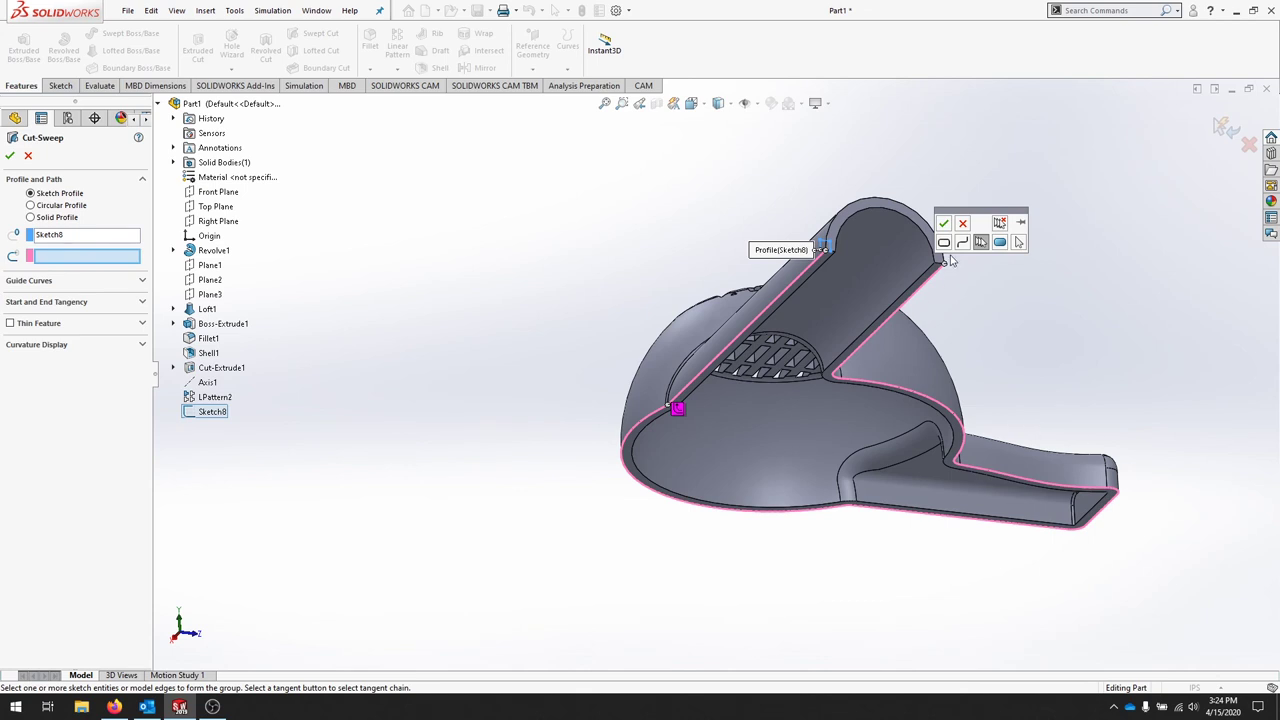
left_click(943, 223)
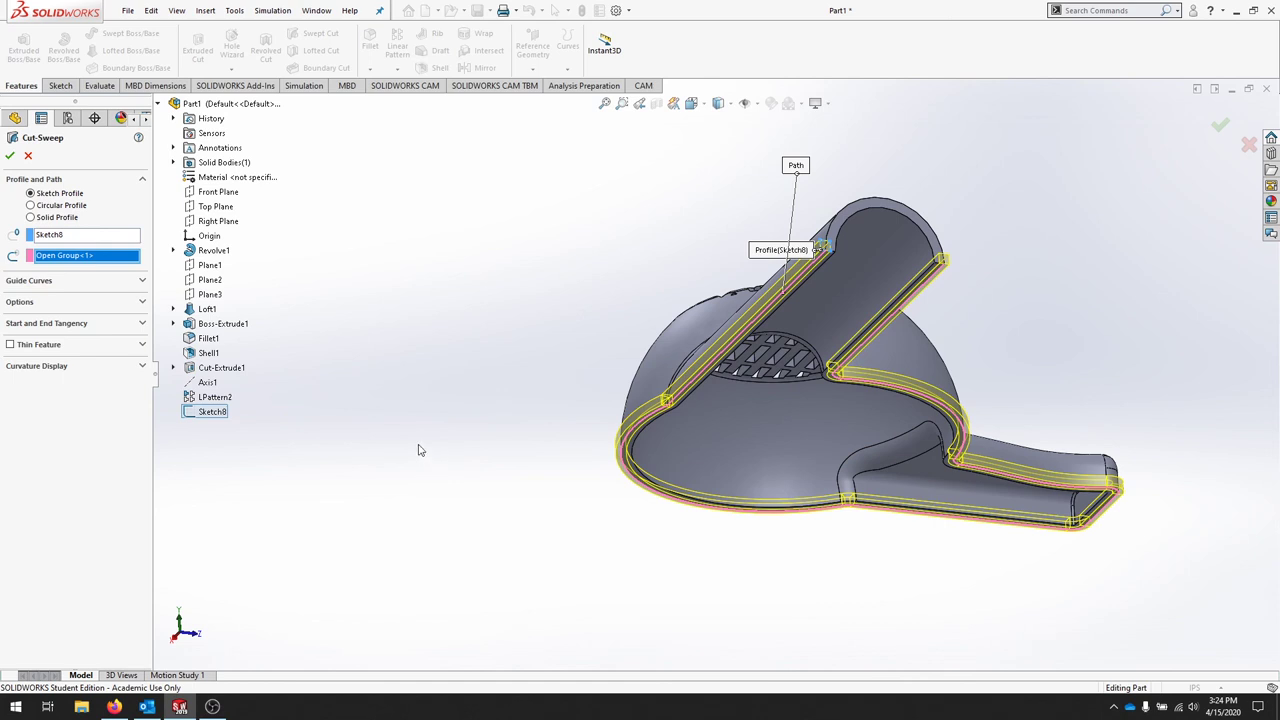
left_click(10, 155)
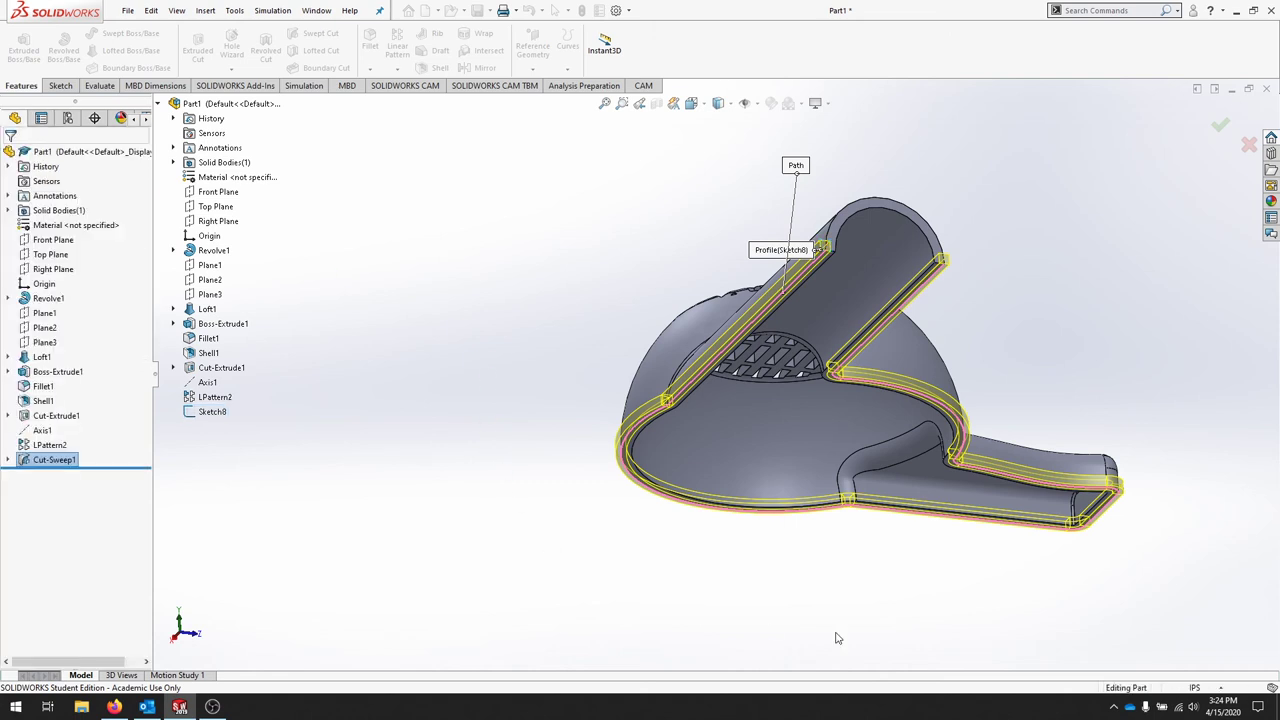
Save the part under the file name ch12Example in the SWPArts folder.
middle_click_drag(991, 271, 1080, 197)
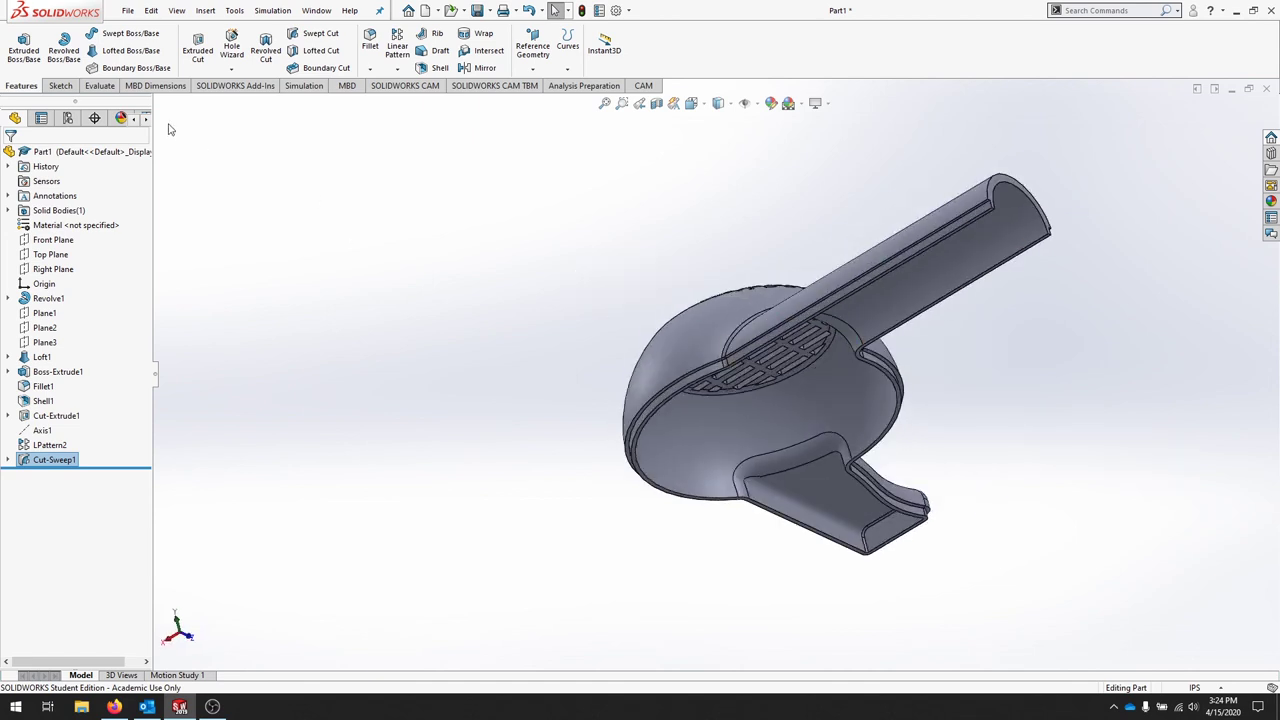
left_click(128, 10)
left_click(160, 158)
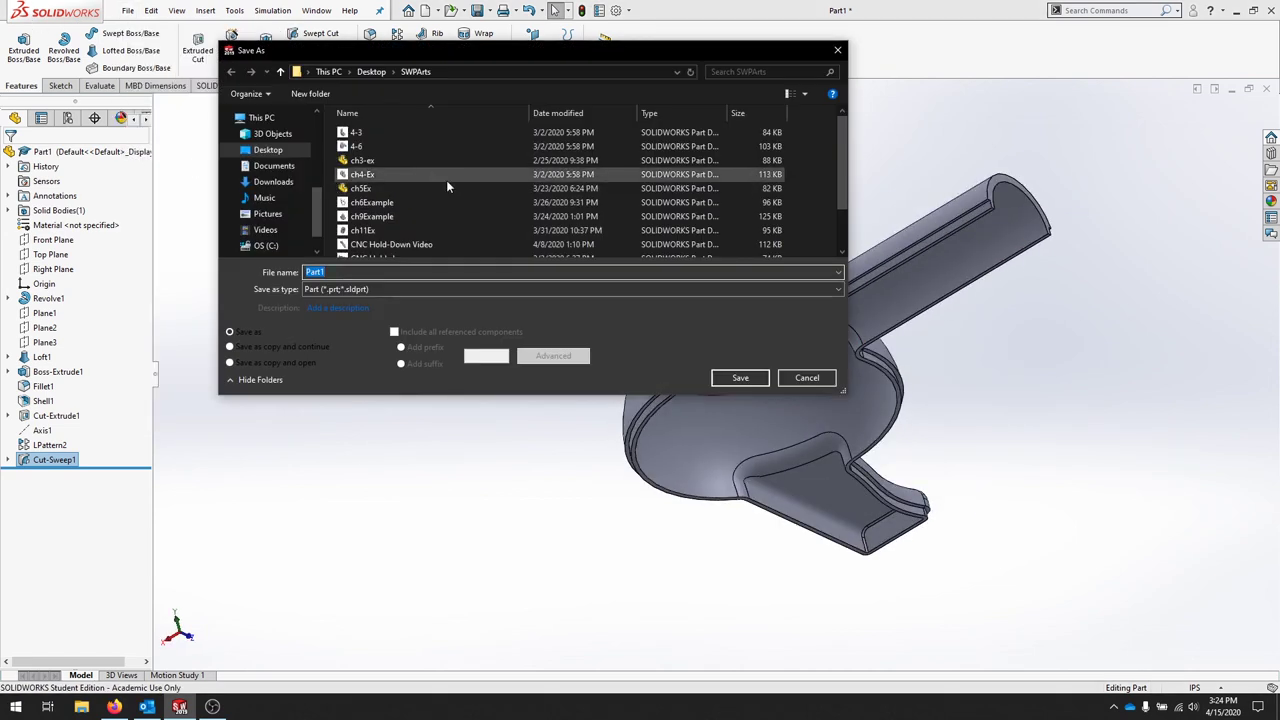
type("ch12Example")
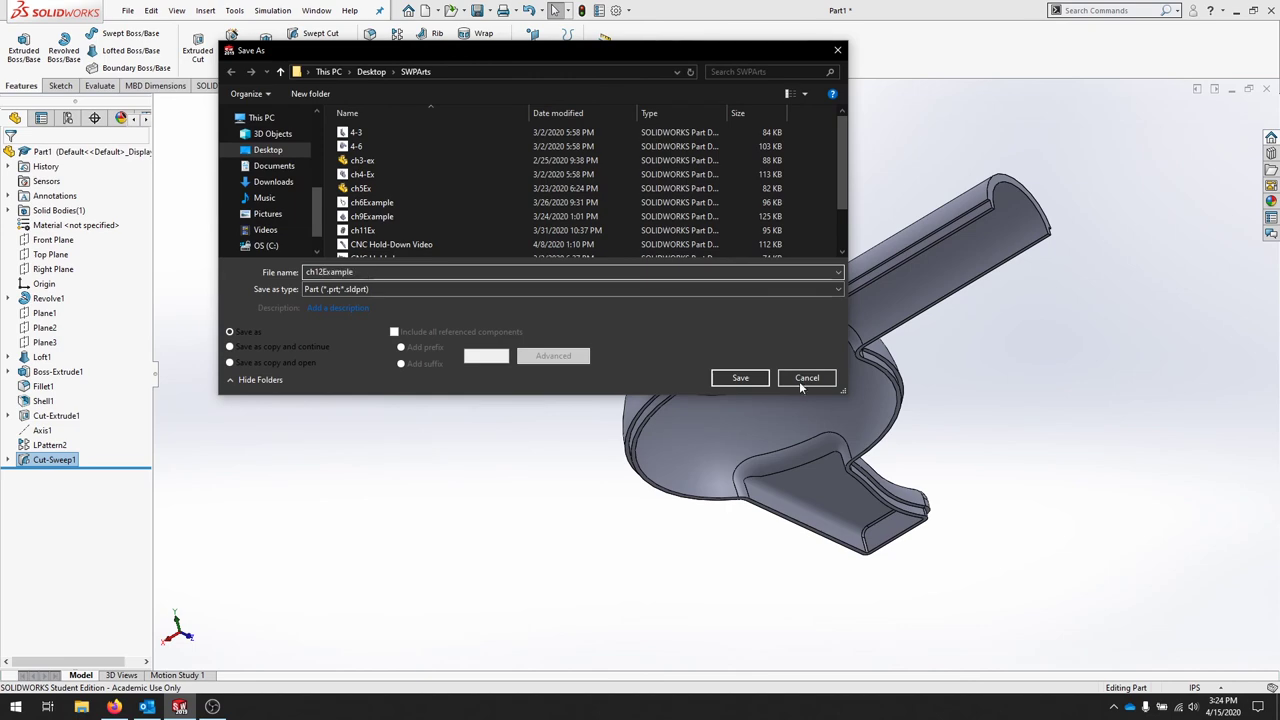
key("Return")
middle_click_drag(966, 409, 1111, 271)
scroll(994, 320, "up", 5)
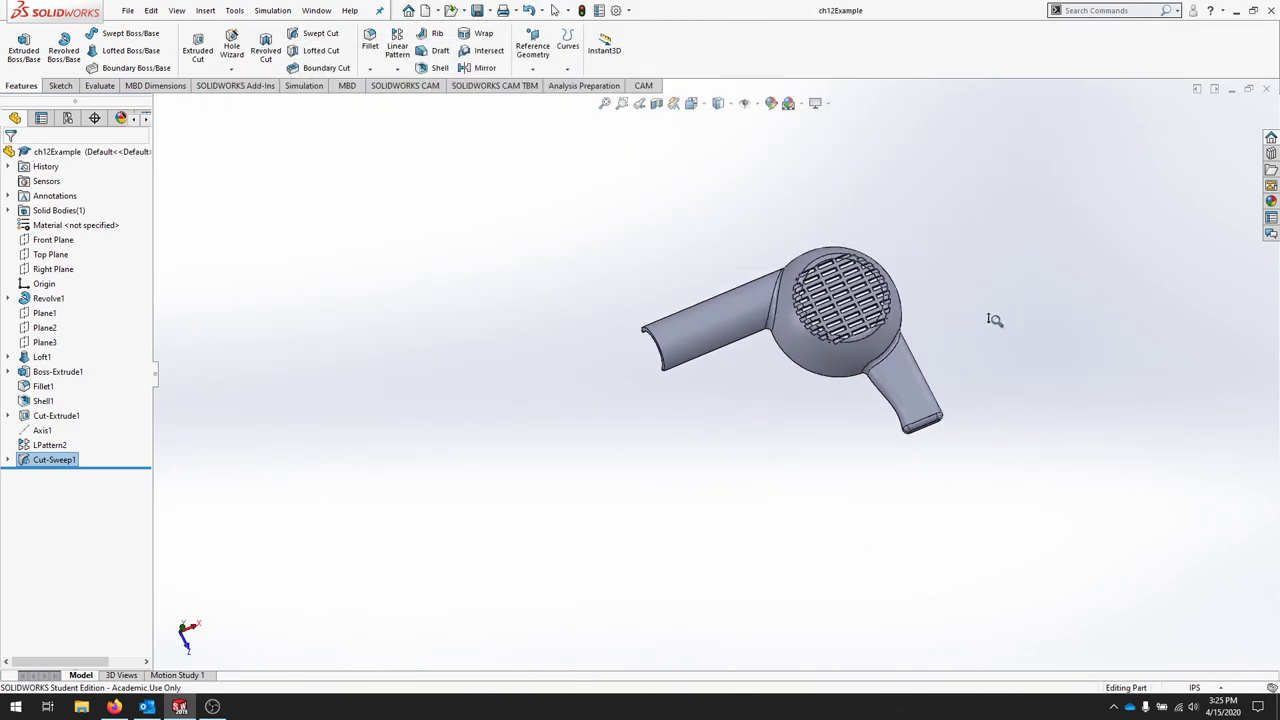
mouse_move(994, 320)
middle_mouse_down()
mouse_move(920, 334)
mouse_move(975, 335)
middle_mouse_up()
right_click_drag(975, 335, 866, 335)
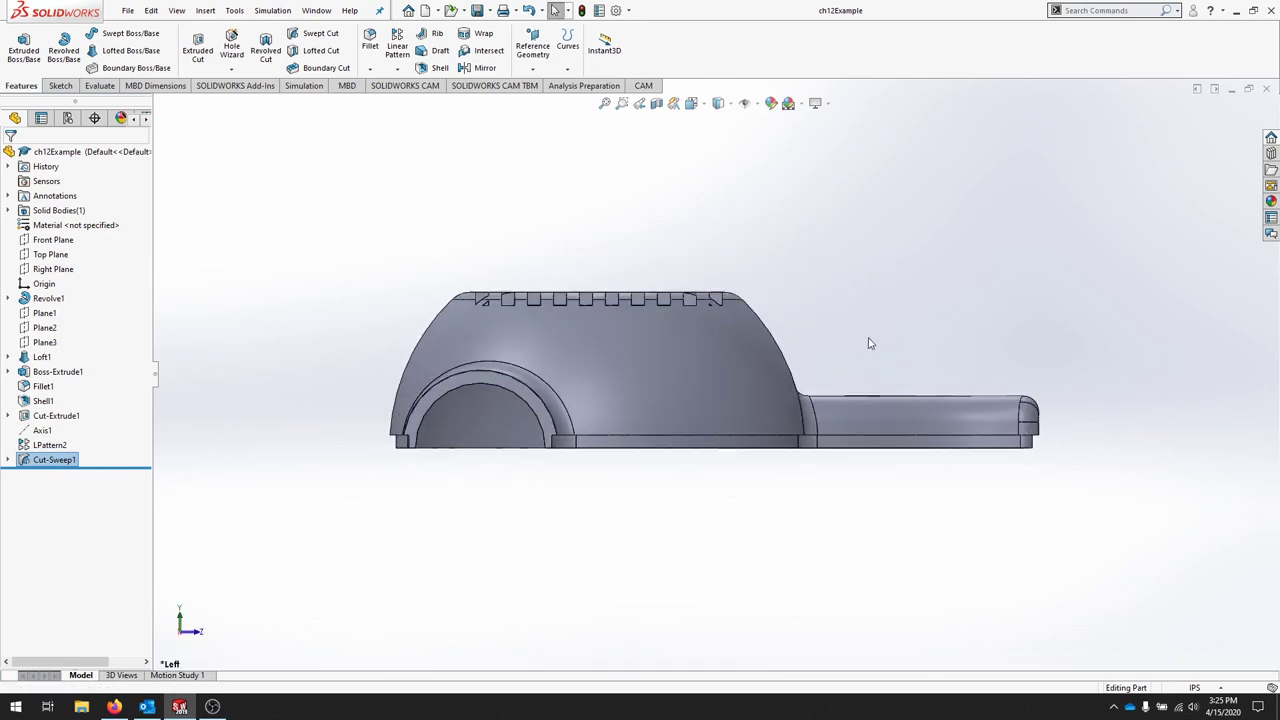
mouse_move(908, 271)
middle_mouse_down()
mouse_move(920, 291)
mouse_move(908, 274)
mouse_move(836, 441)
mouse_move(908, 260)
middle_mouse_up()
scroll(908, 260, "up", 3)
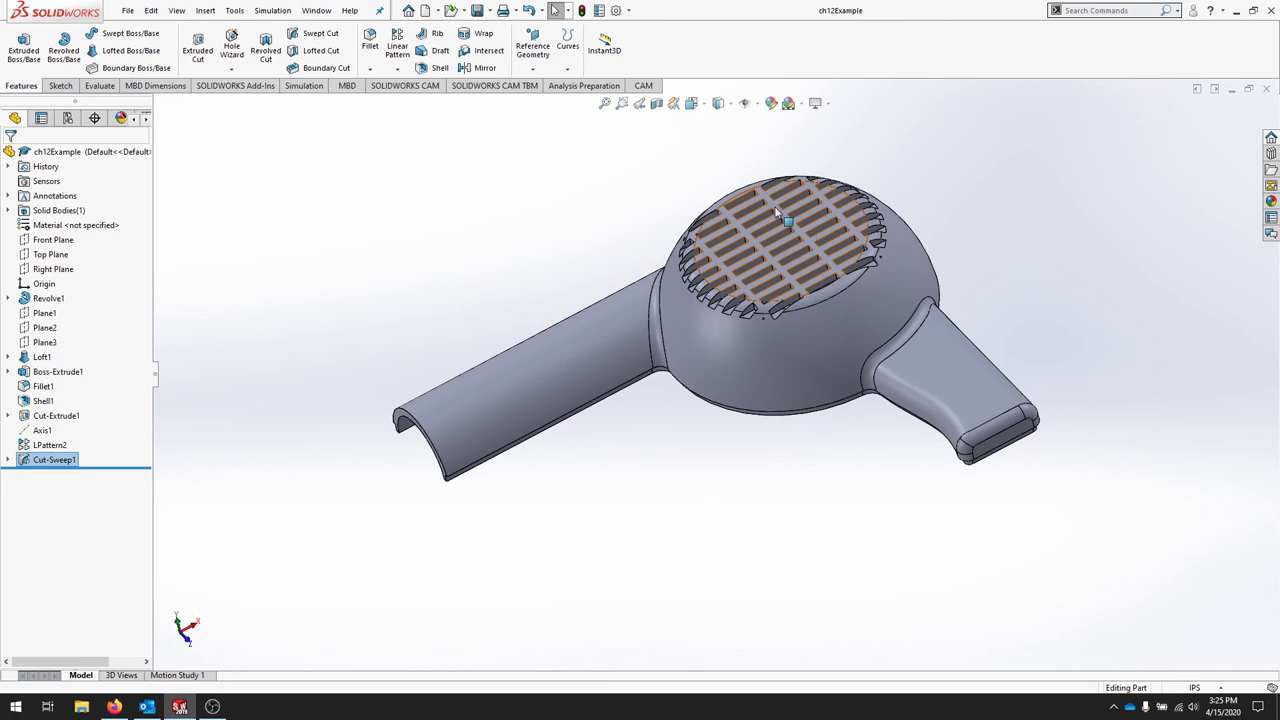
Enable the PhotoView 360 add-in and show the render tools.
left_click(235, 11)
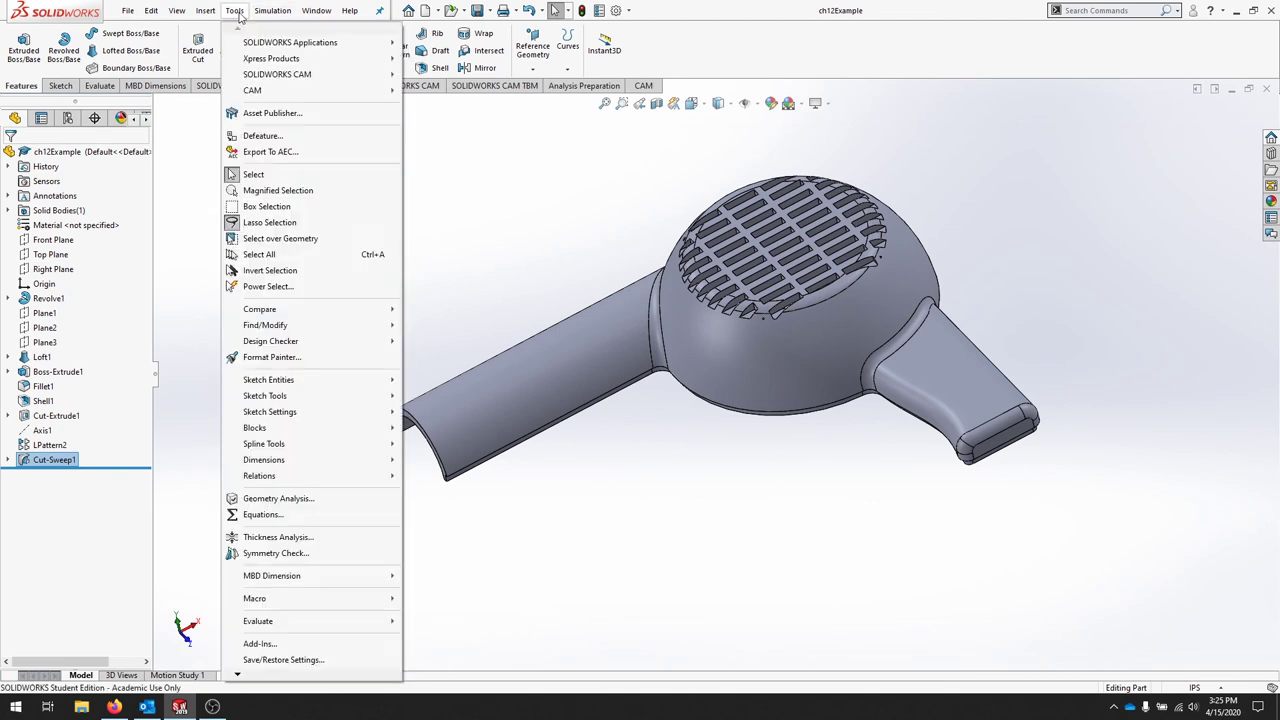
left_click(277, 645)
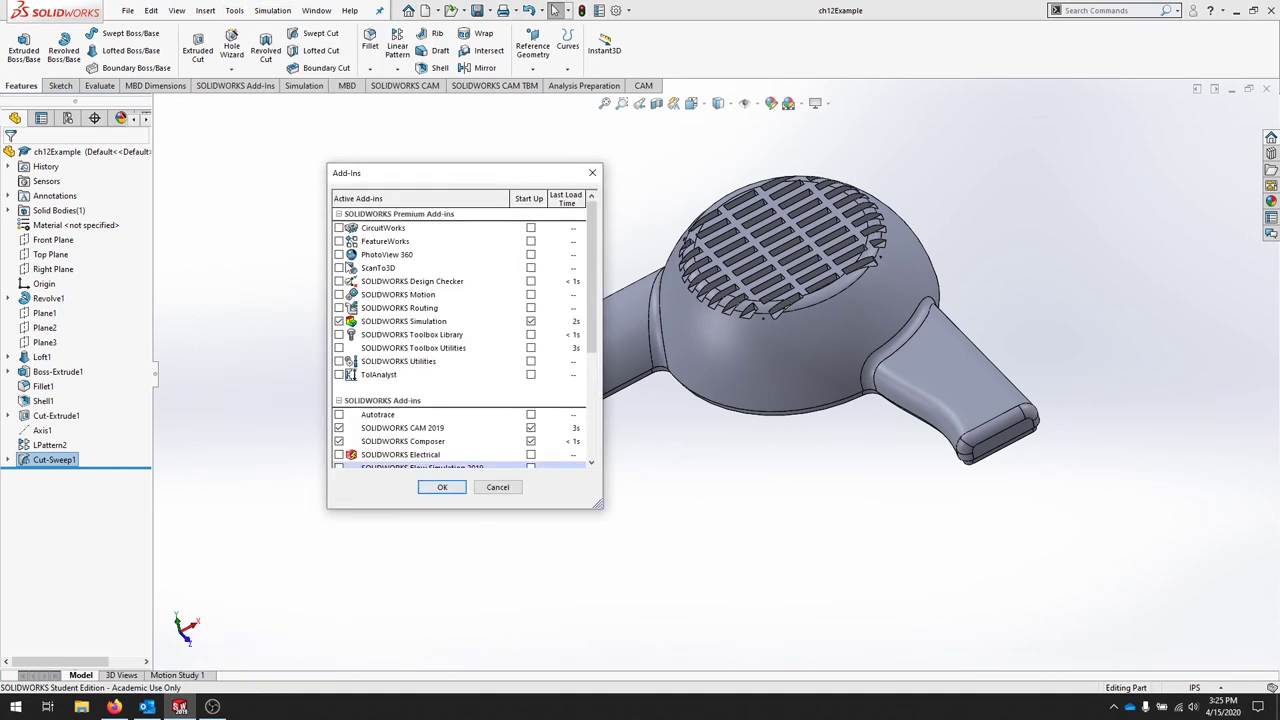
left_click(445, 487)
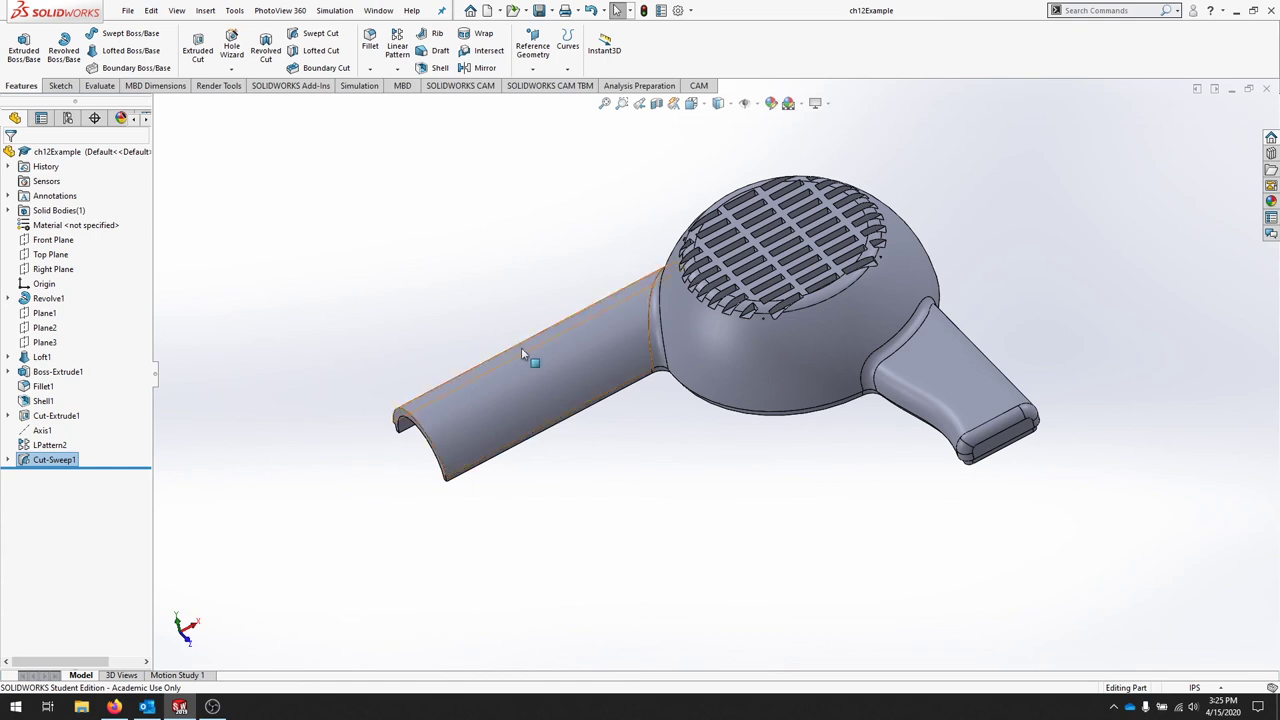
left_click(218, 86)
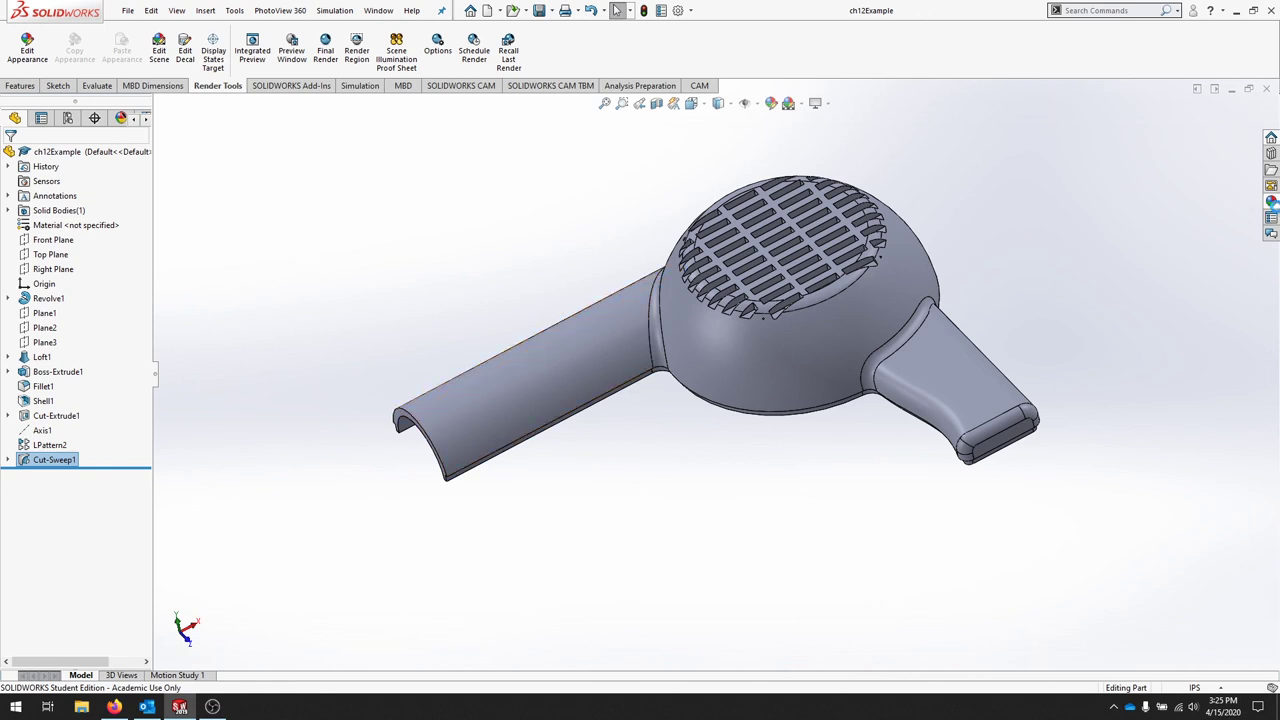
Apply the blue high gloss plastic appearance to the whole hair-dryer housing.
left_click(1271, 201)
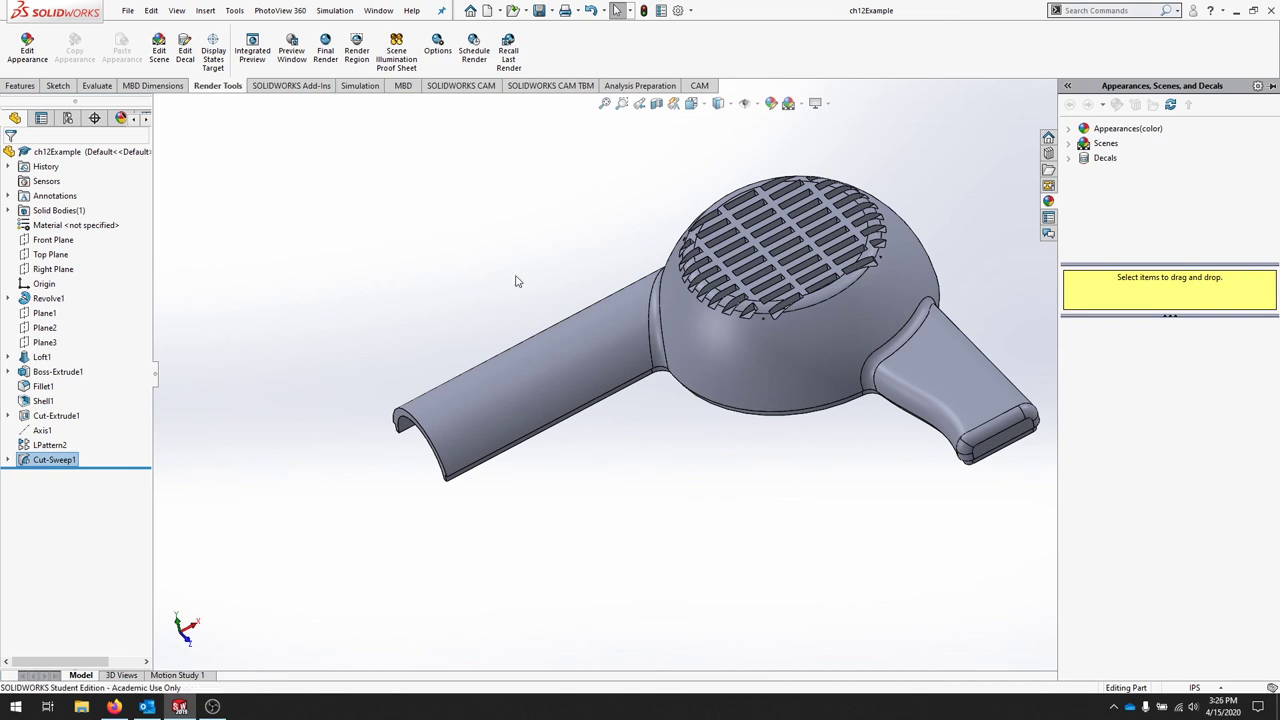
left_click(1070, 130)
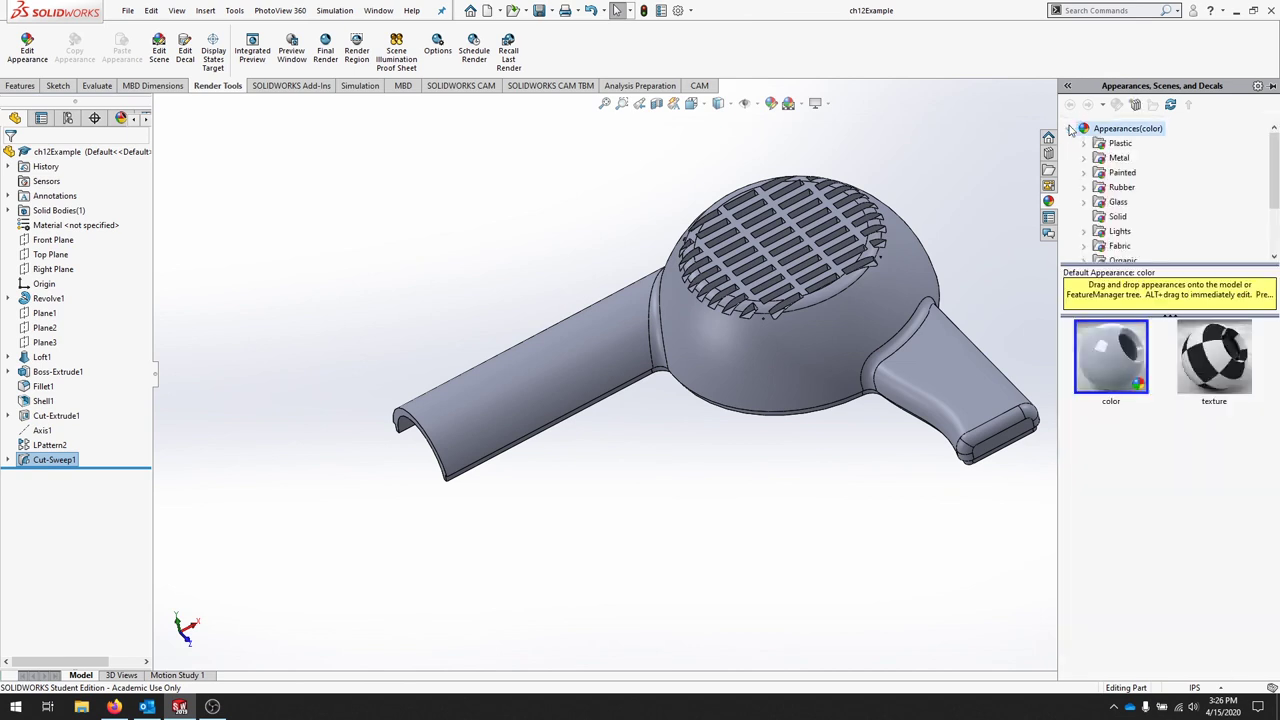
left_click(1085, 143)
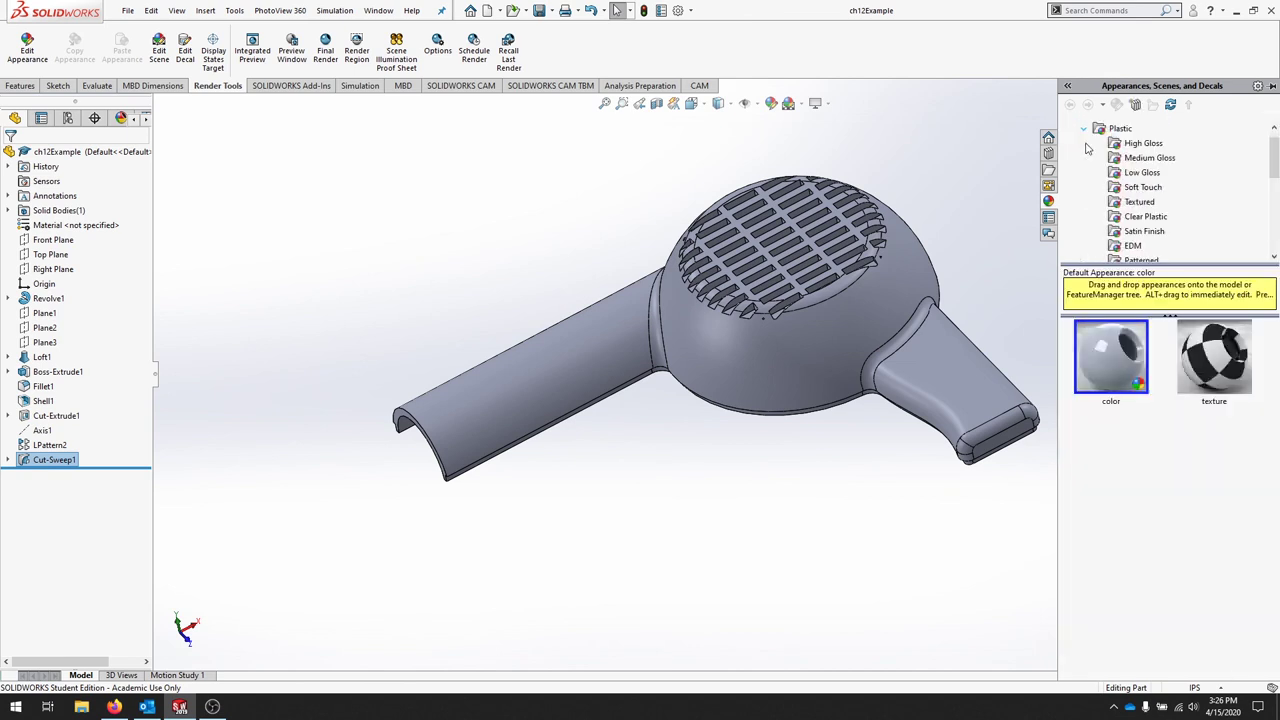
left_click(1146, 147)
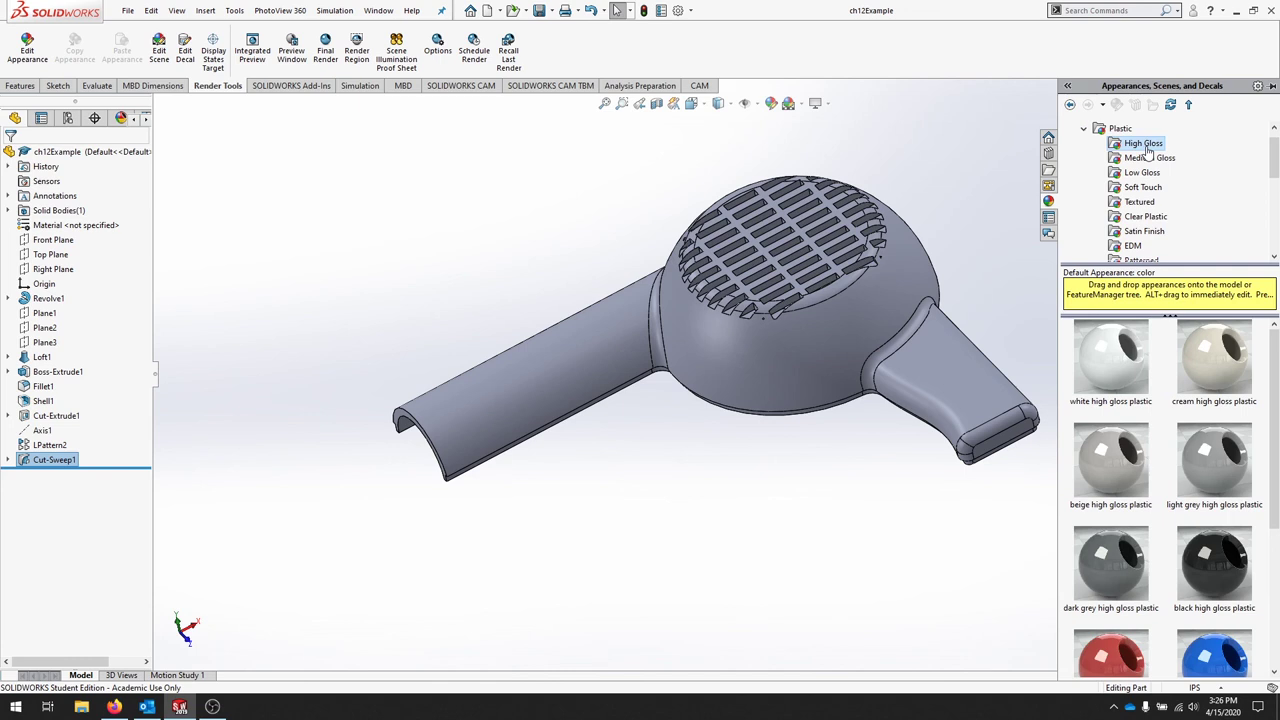
left_click(1218, 648)
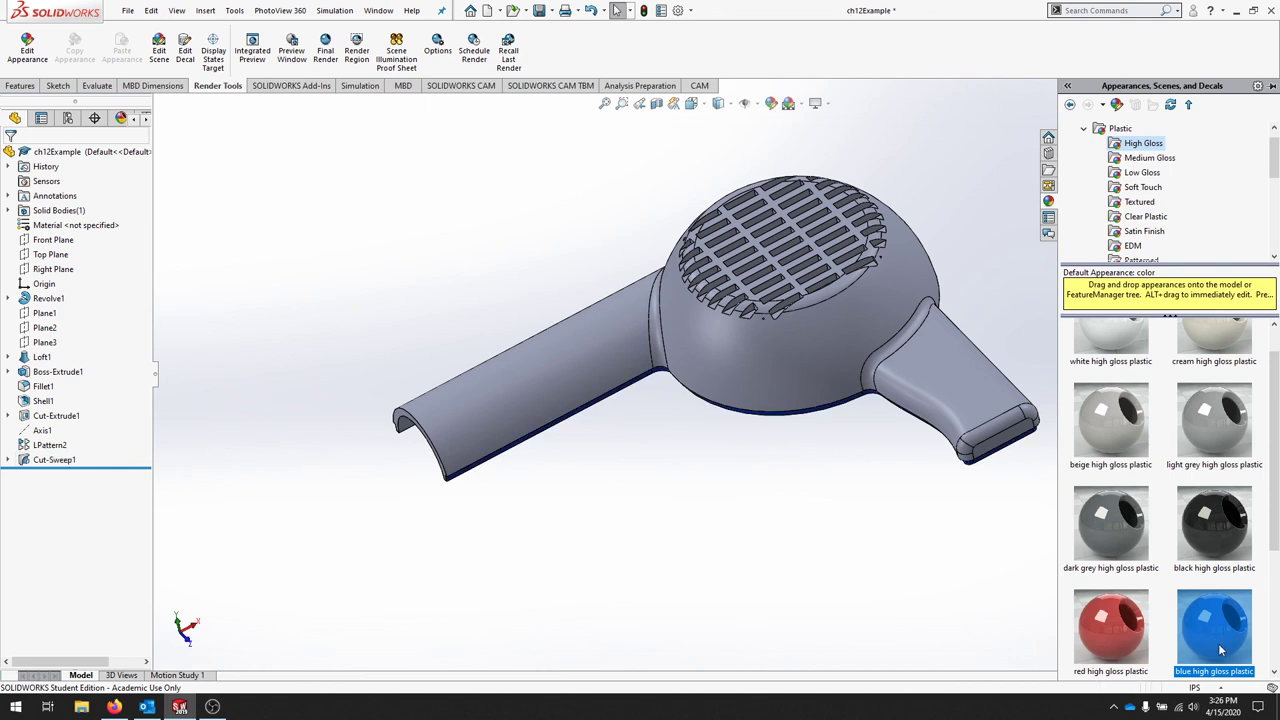
mouse_move(1214, 638)
left_click_drag(1213, 638, 838, 320)
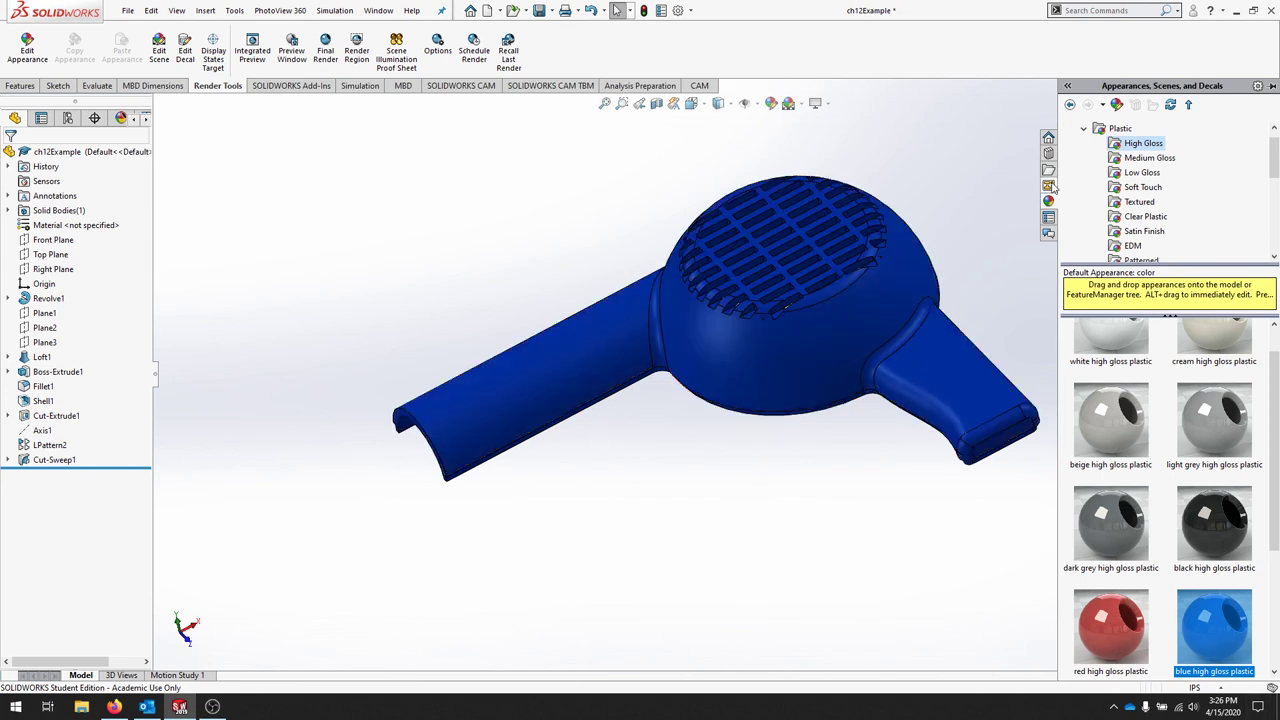
left_click(1083, 128)
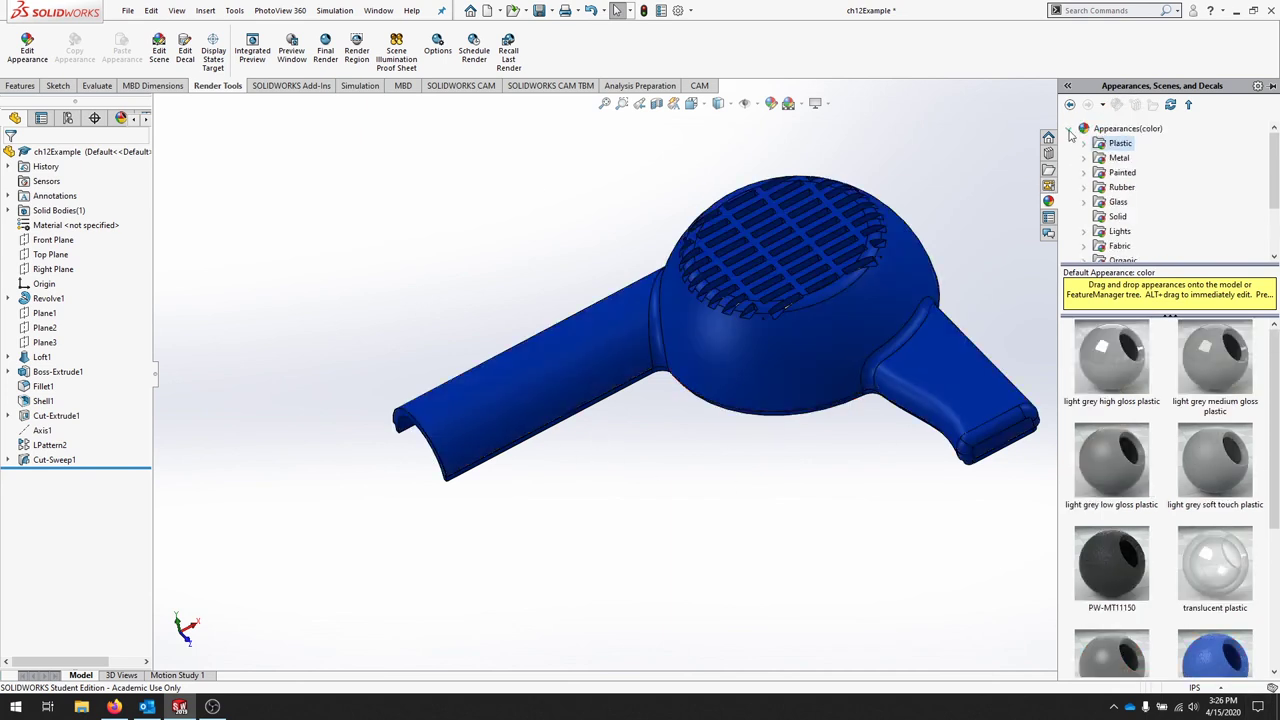
Apply the 3 Point Faded scene from the Basic Scenes to the hair-dryer model.
left_click(1068, 129)
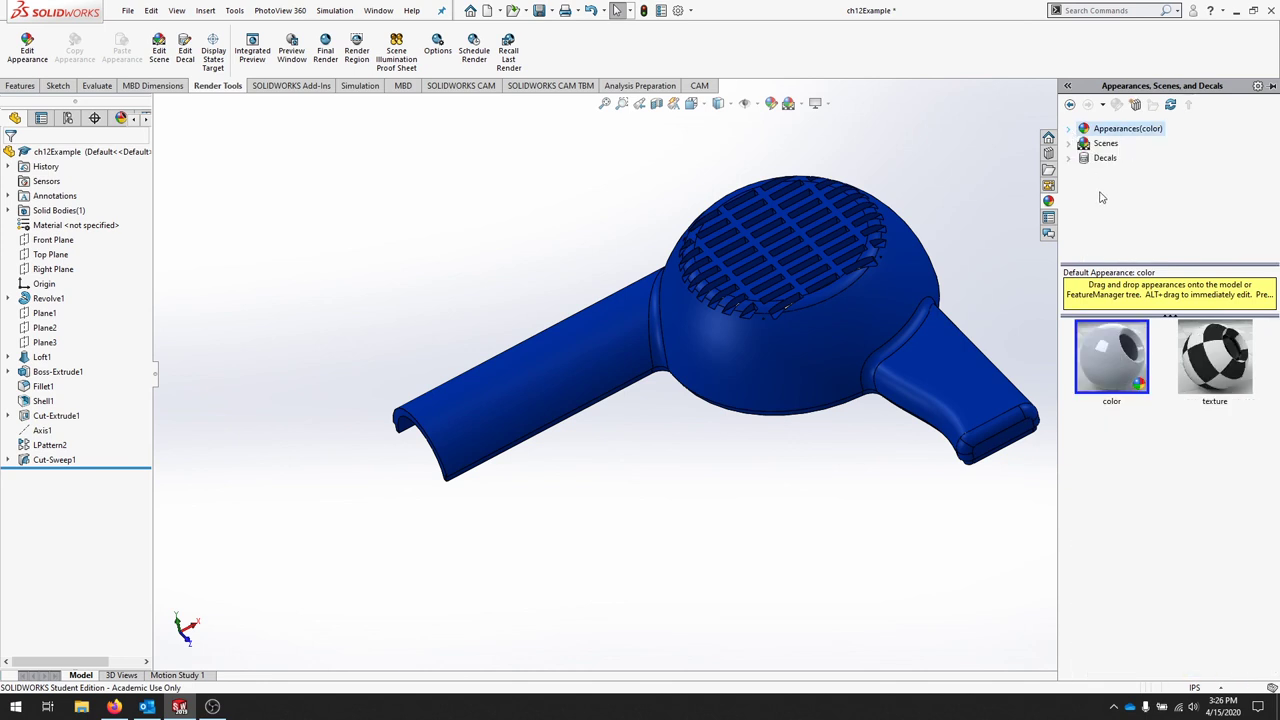
left_click(1068, 144)
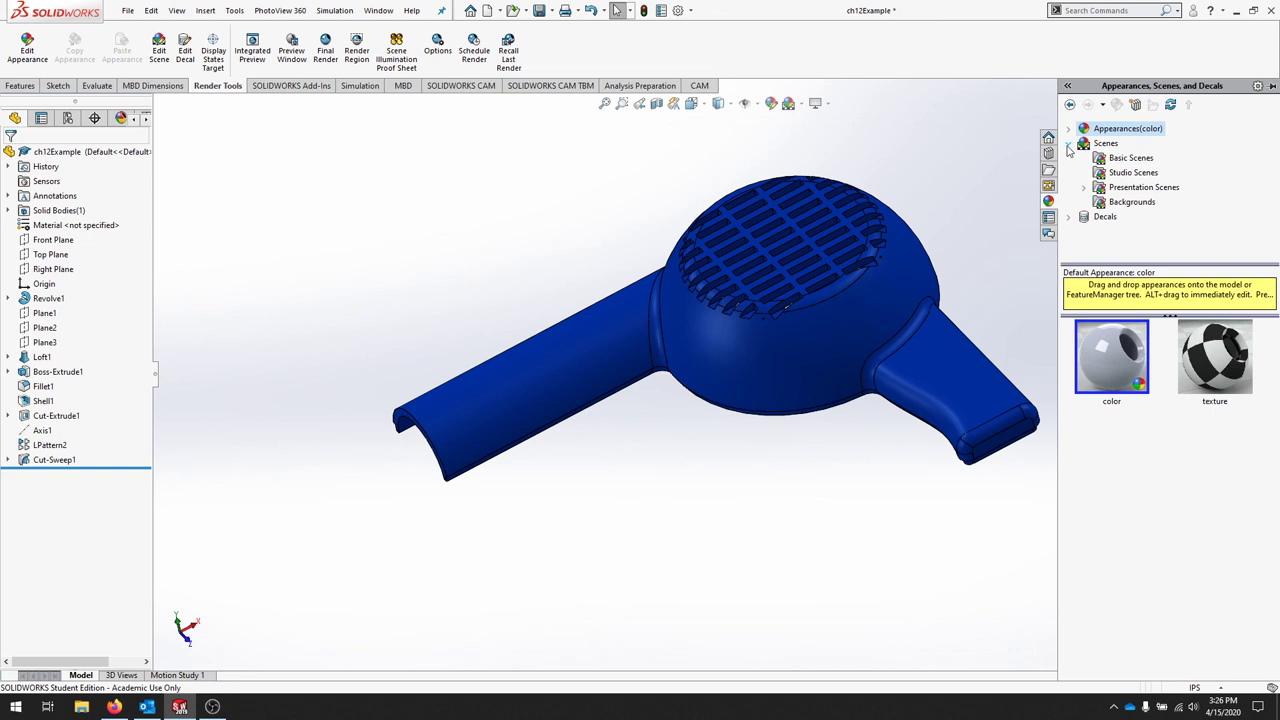
left_click(1130, 158)
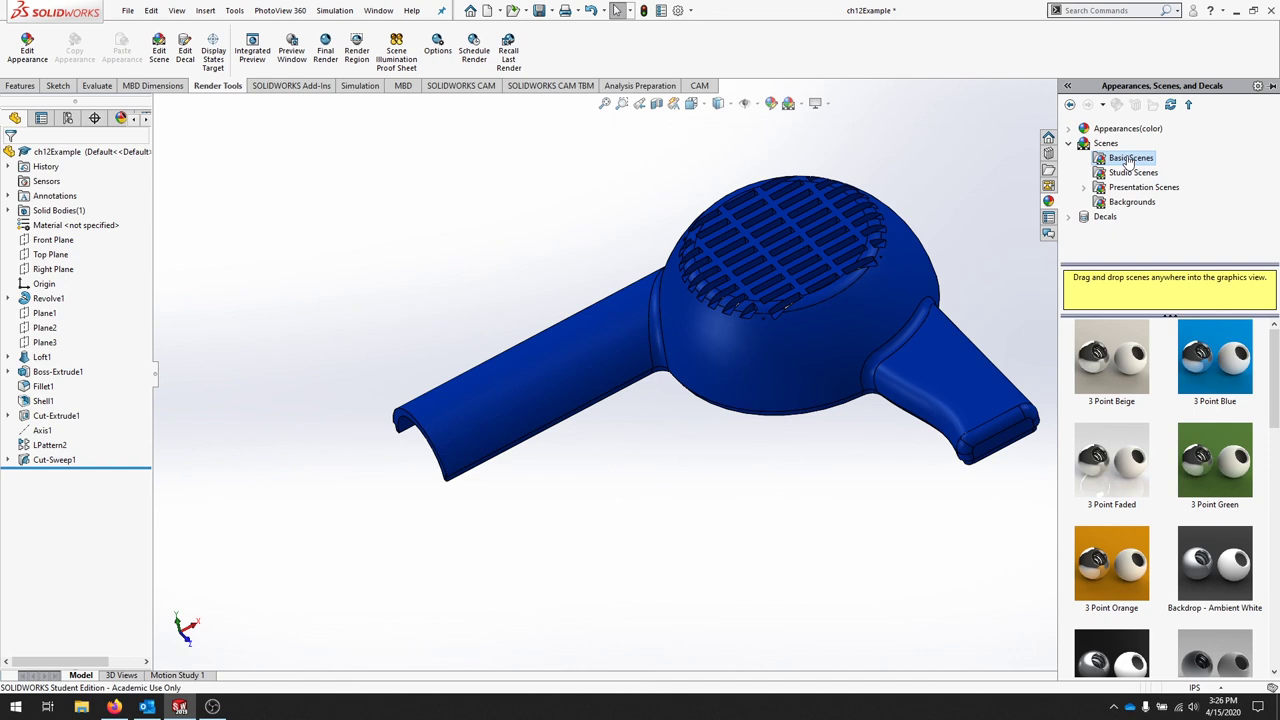
left_click(1112, 462)
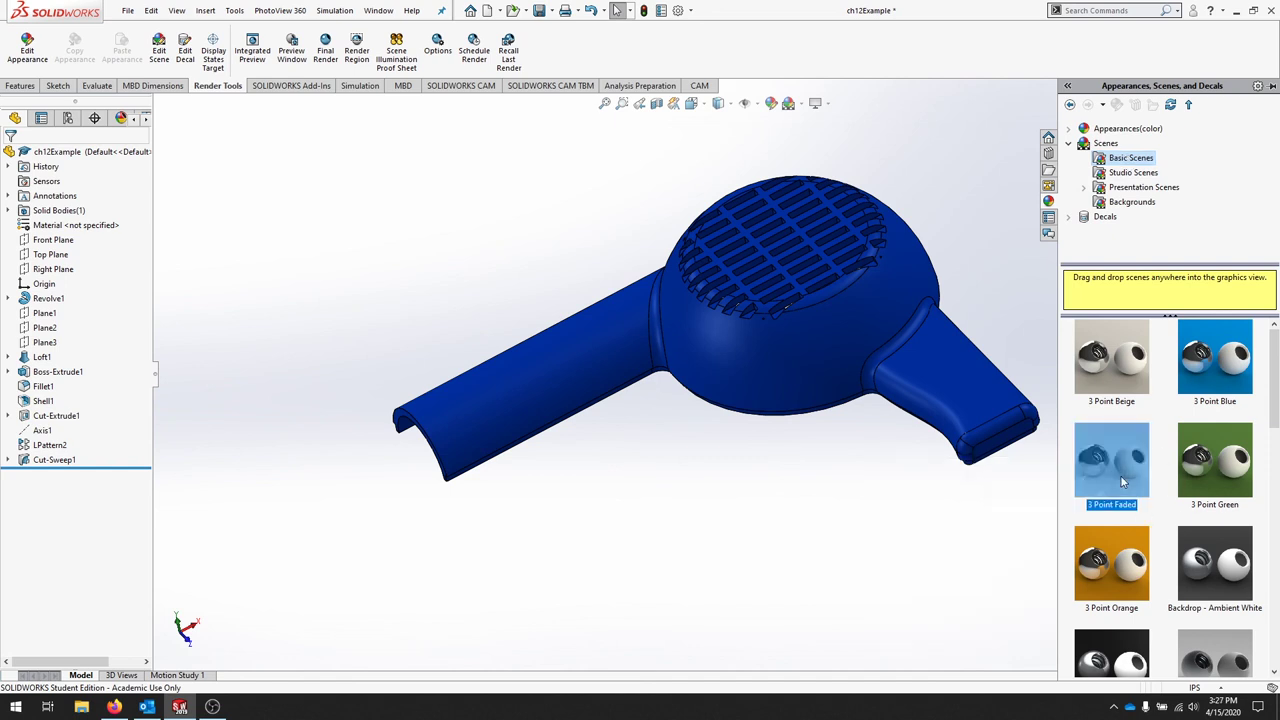
left_click_drag(1122, 482, 868, 465)
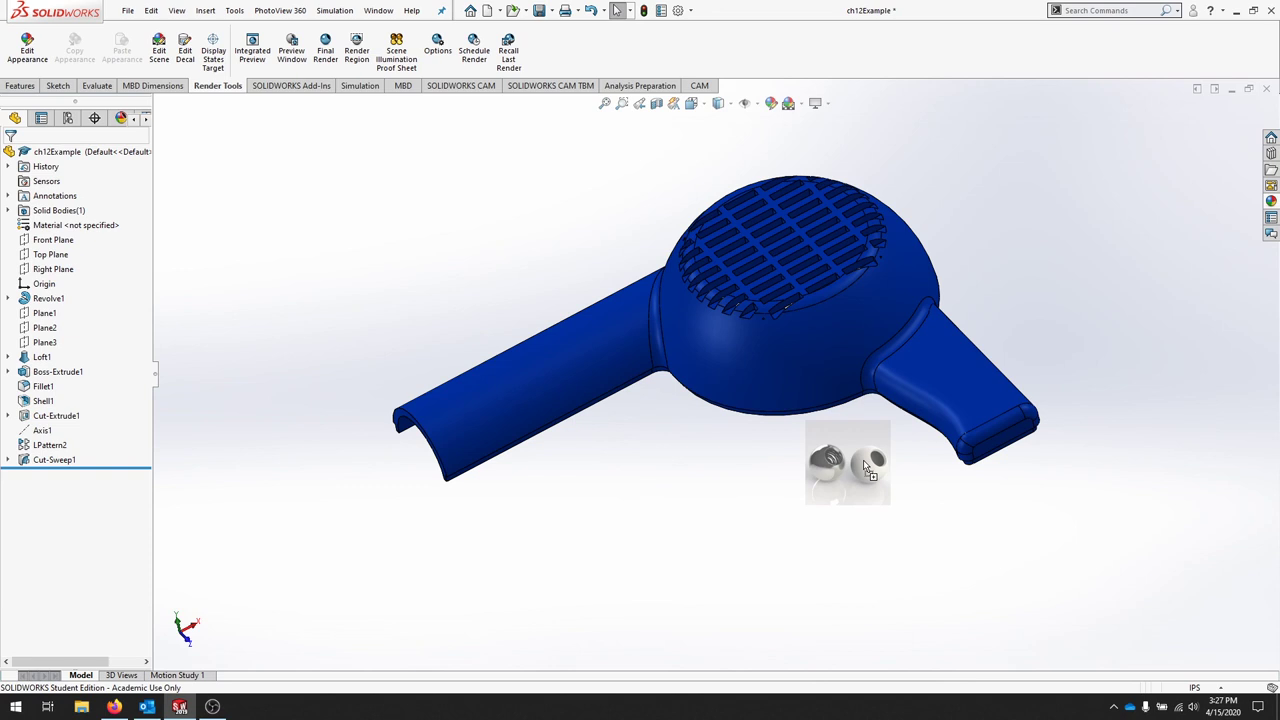
left_click_drag(865, 463, 865, 465)
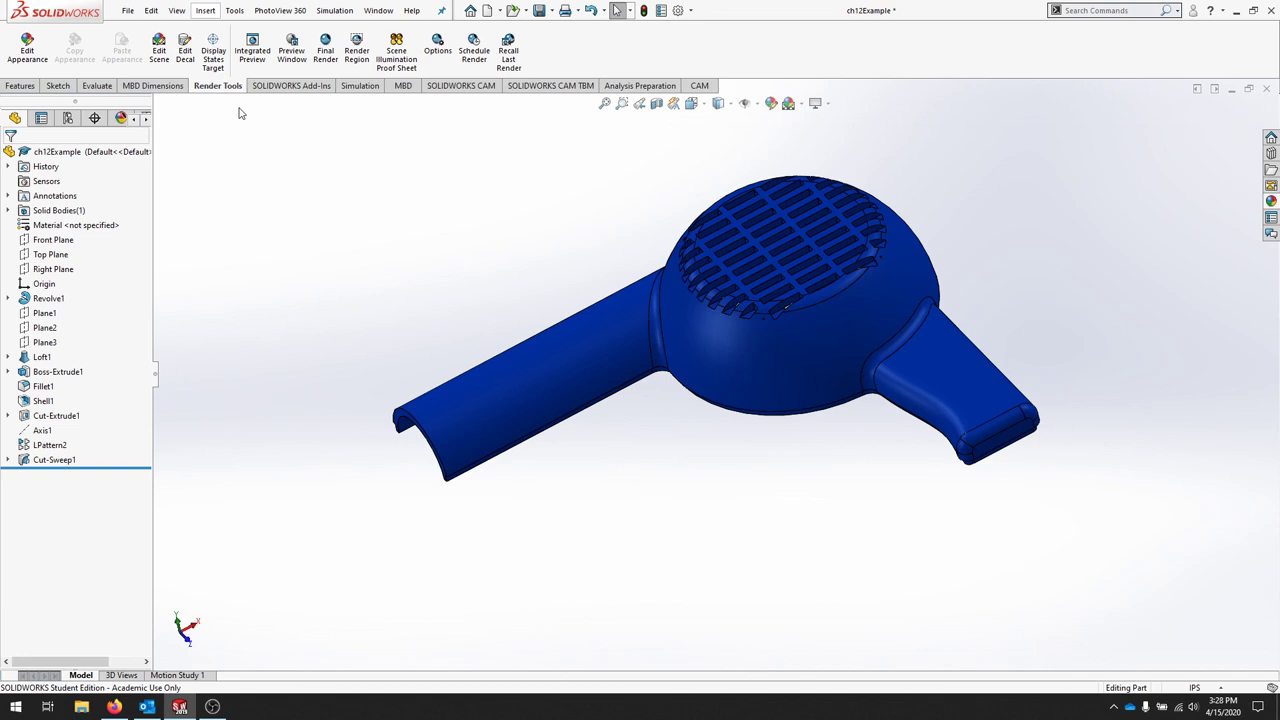
Review the output image and render quality settings in the PhotoView 360 options and accept them.
left_click(435, 47)
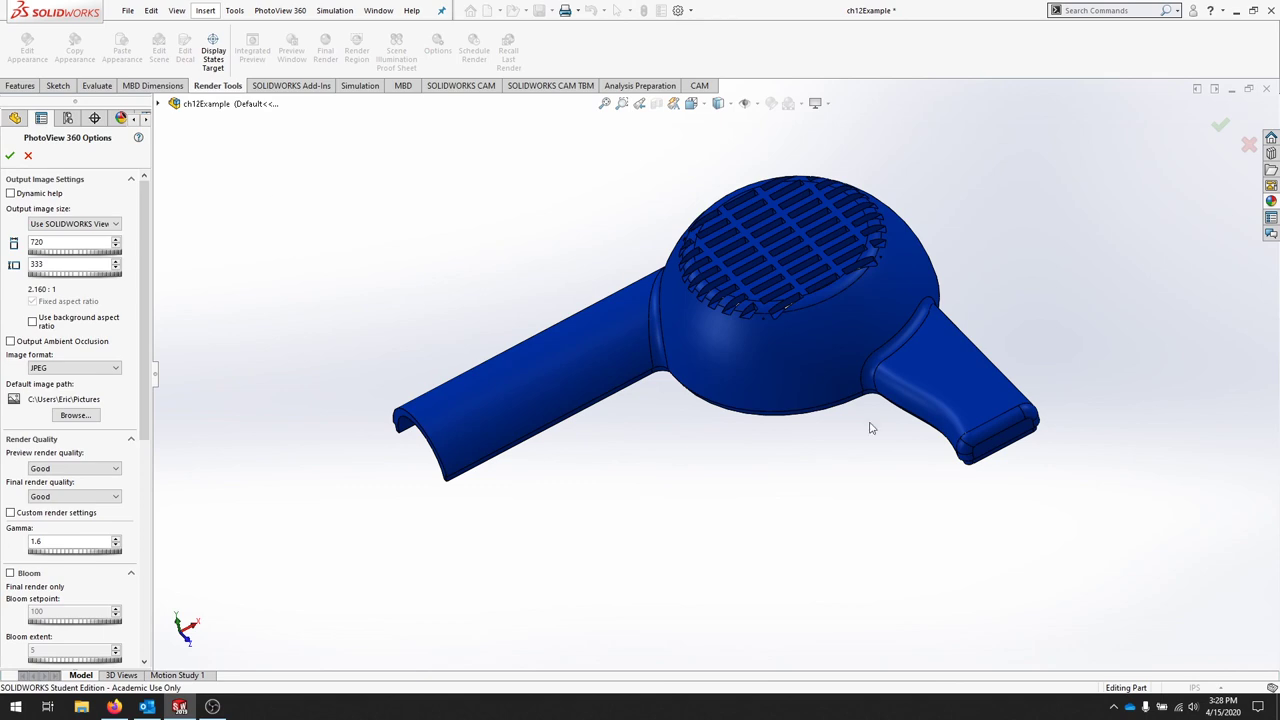
middle_click_drag(873, 429, 773, 347)
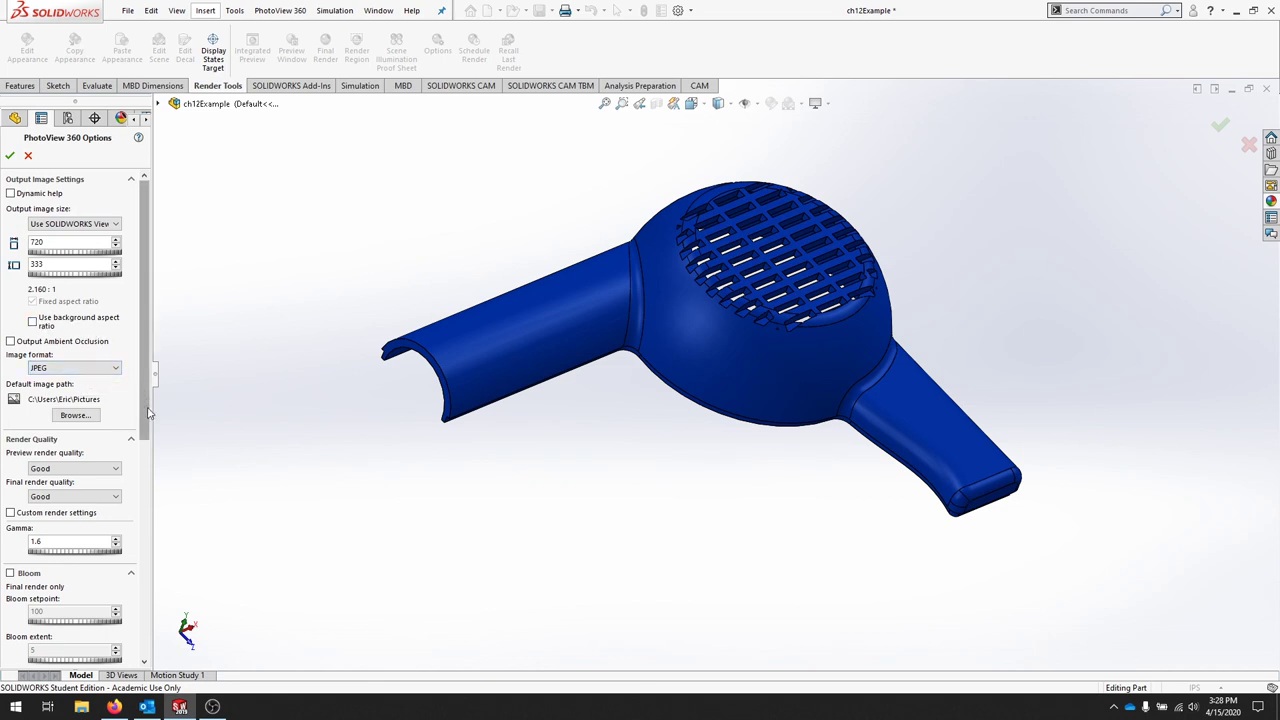
mouse_move(144, 405)
left_mouse_down()
mouse_move(140, 600)
mouse_move(140, 395)
left_mouse_up()
left_click(10, 155)
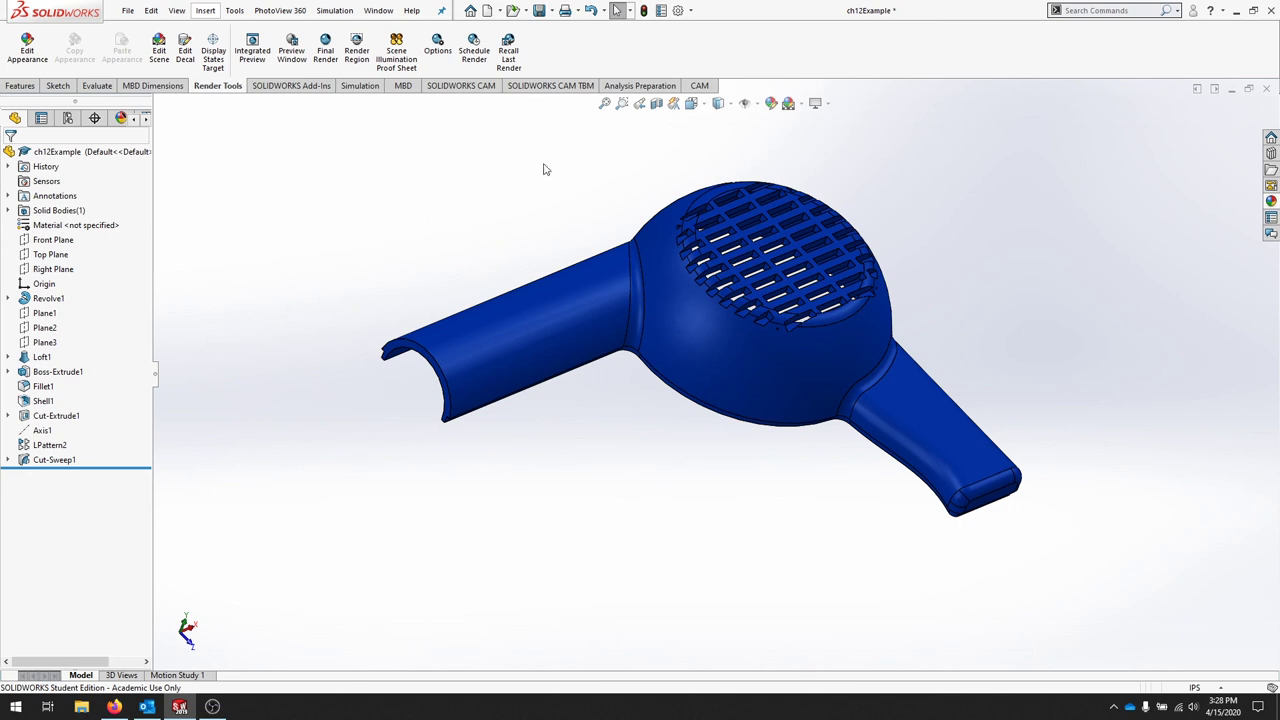
Run a final render of the housing without a camera or perspective view and inspect the rendered image up close.
left_click(323, 63)
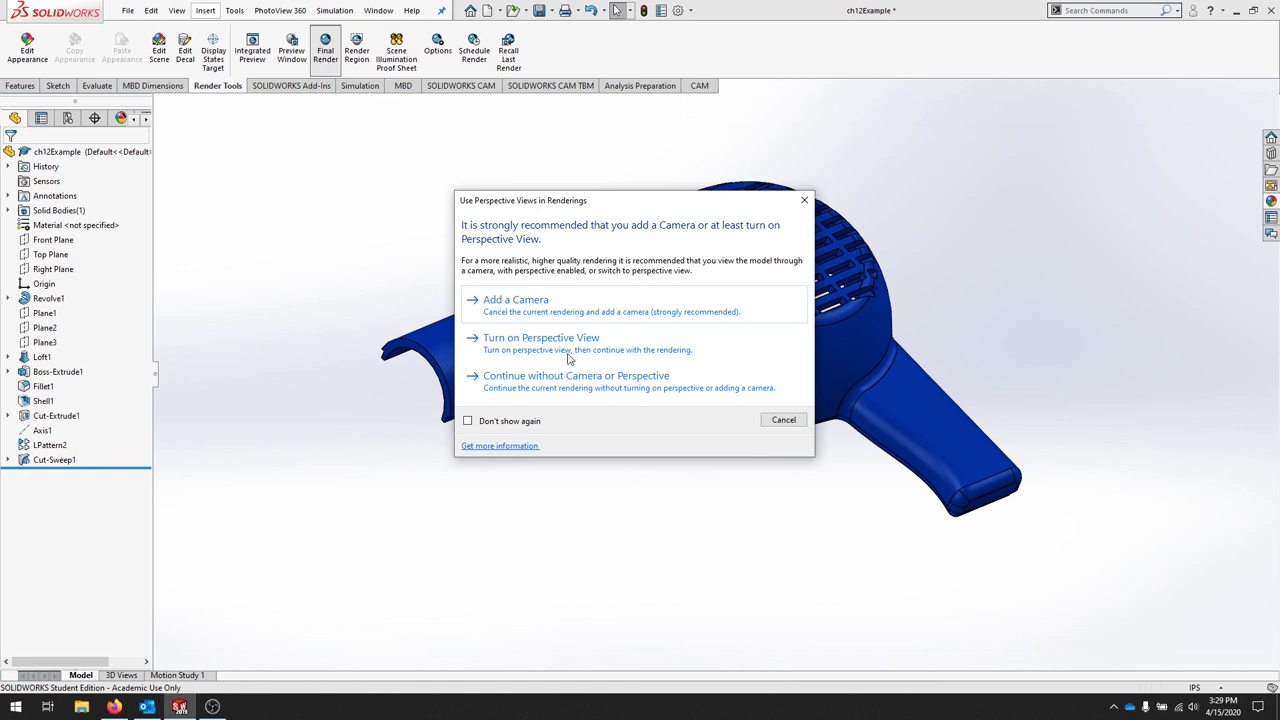
left_click(568, 394)
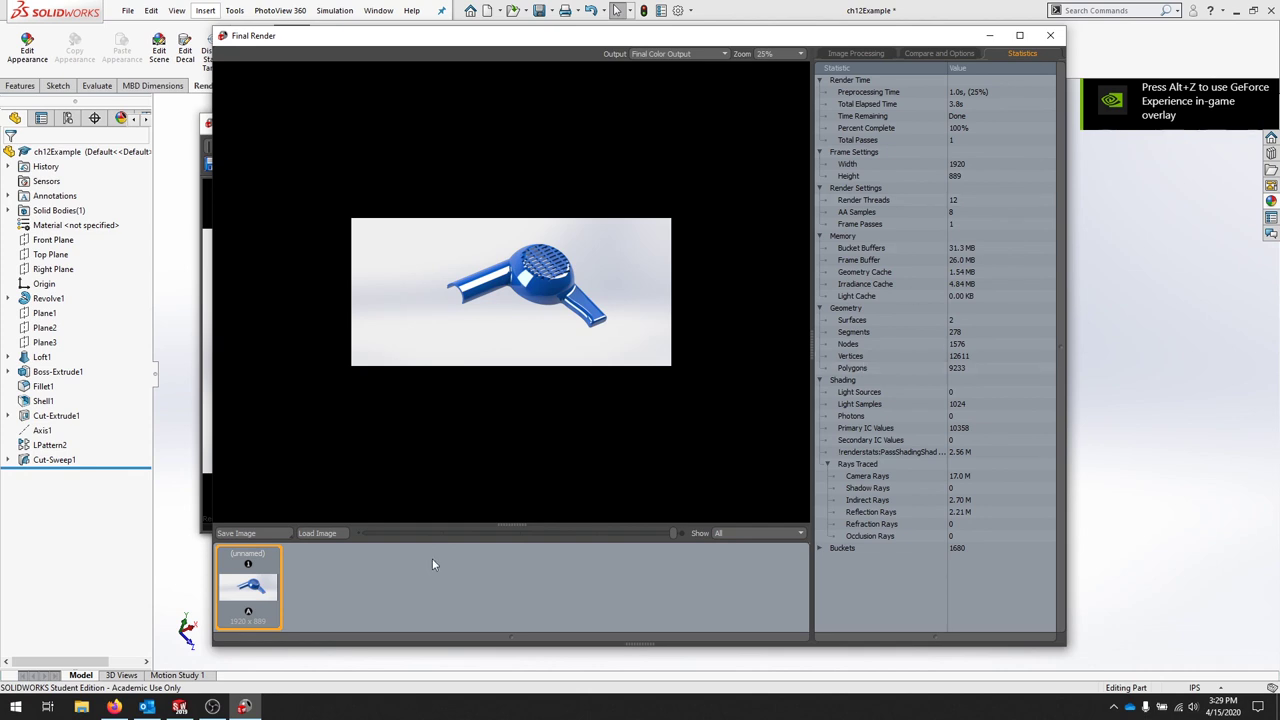
scroll(612, 291, "up", 3)
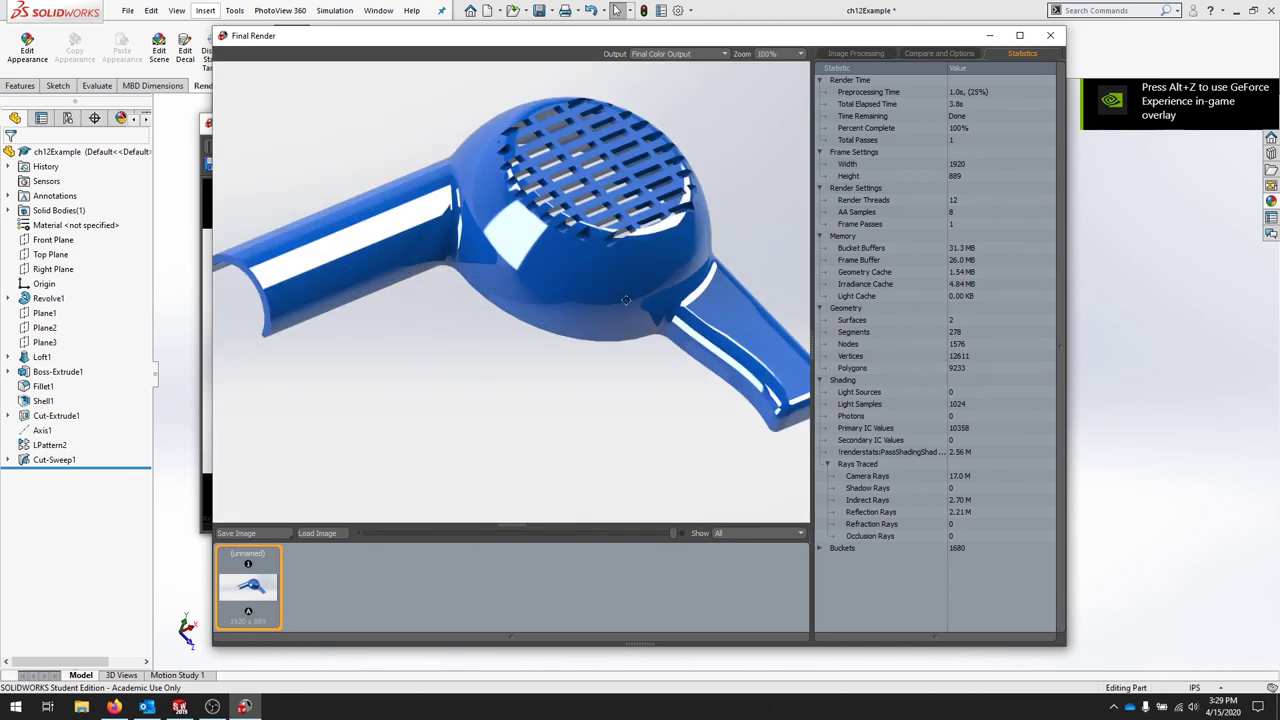
scroll(595, 299, "down", 1)
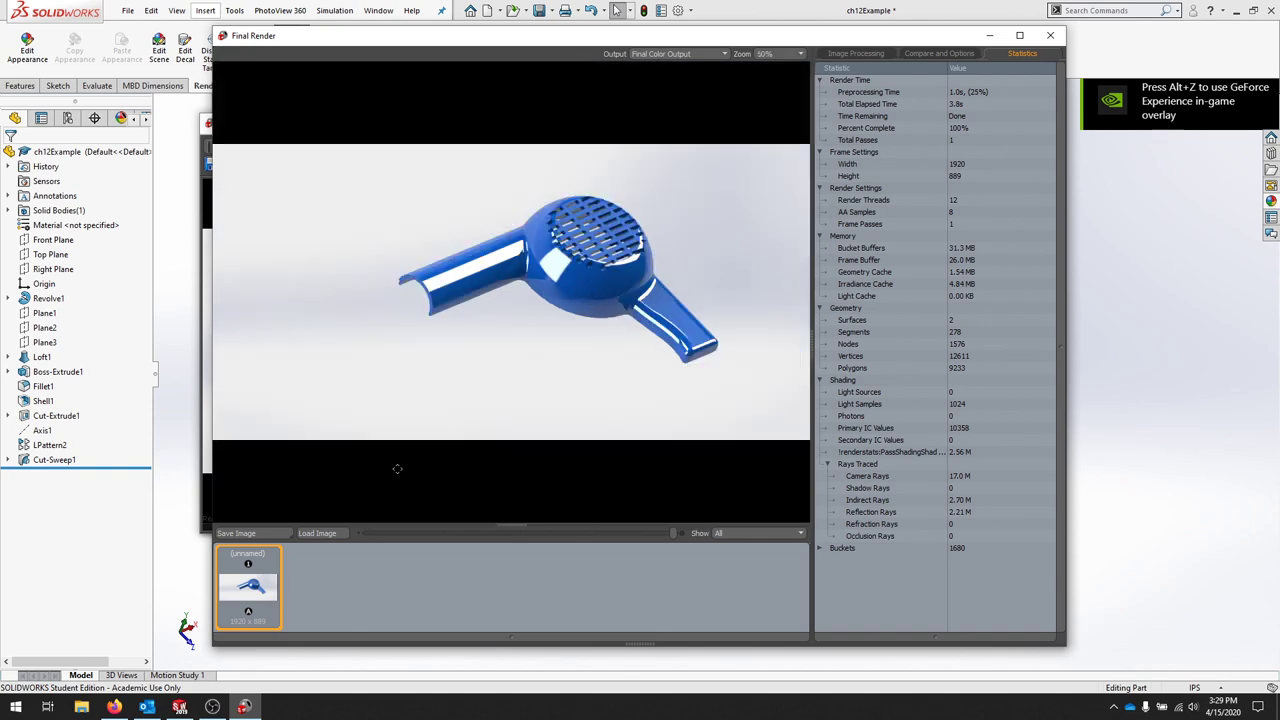
Save the rendered image as a JPEG named ch12Example in the SWPArts folder on the Desktop.
left_click(237, 533)
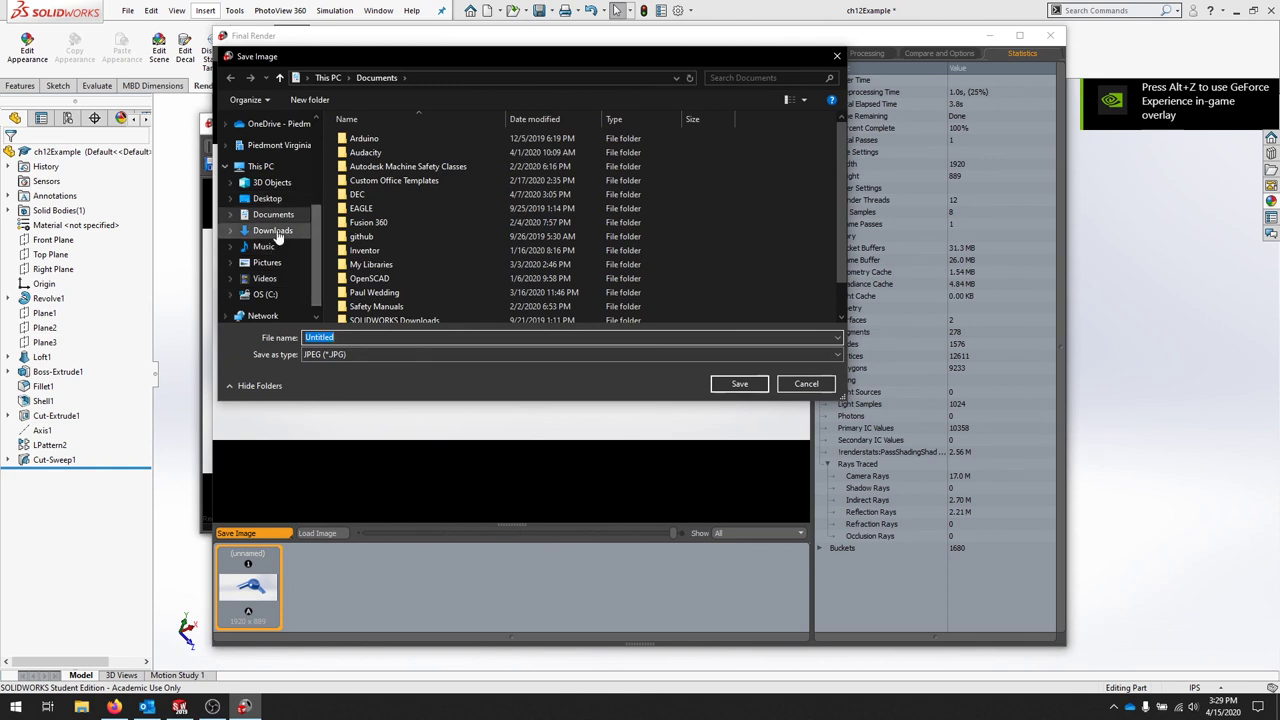
left_click(270, 199)
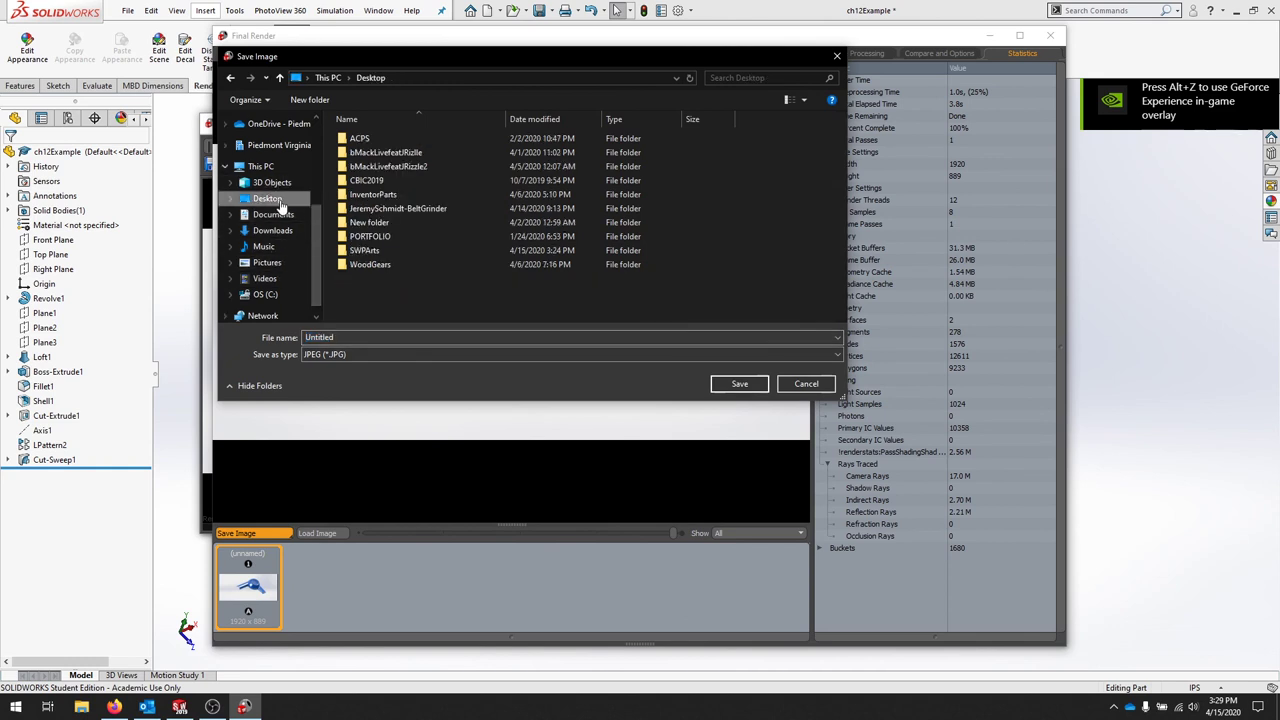
left_click(376, 252)
double_click(376, 252)
double_click(330, 337)
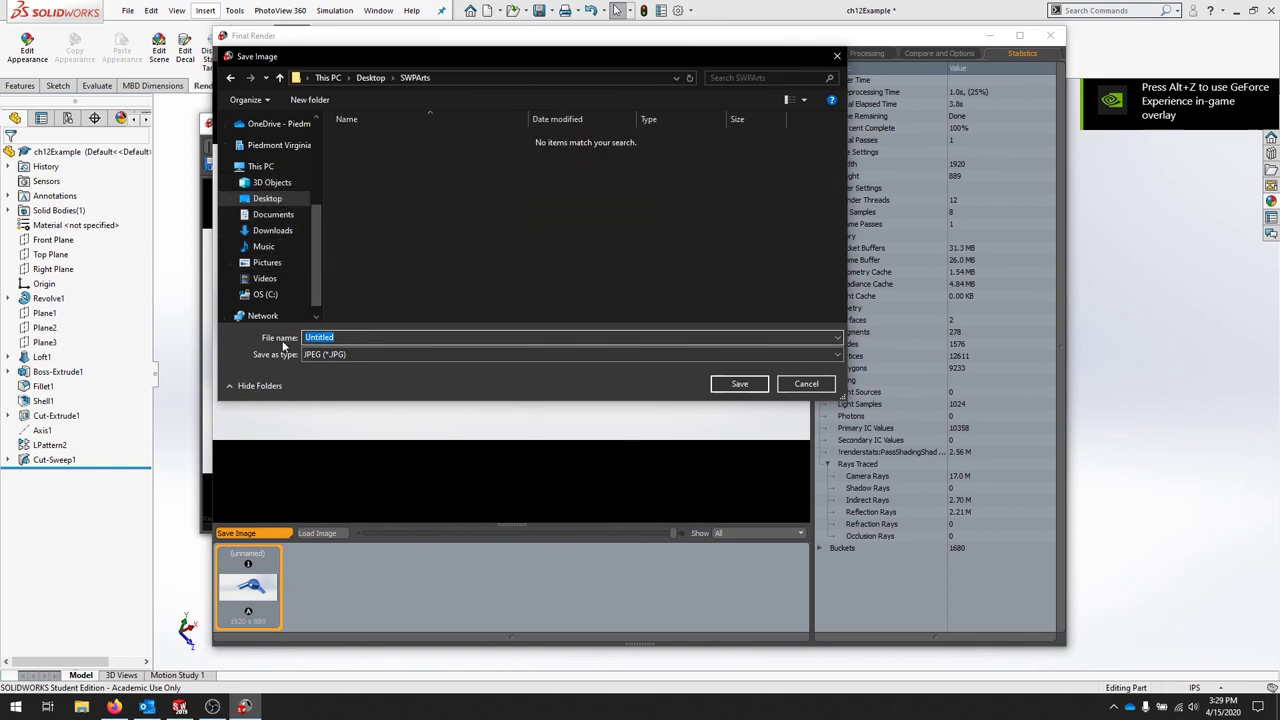
type("ch12Example")
left_click(739, 384)
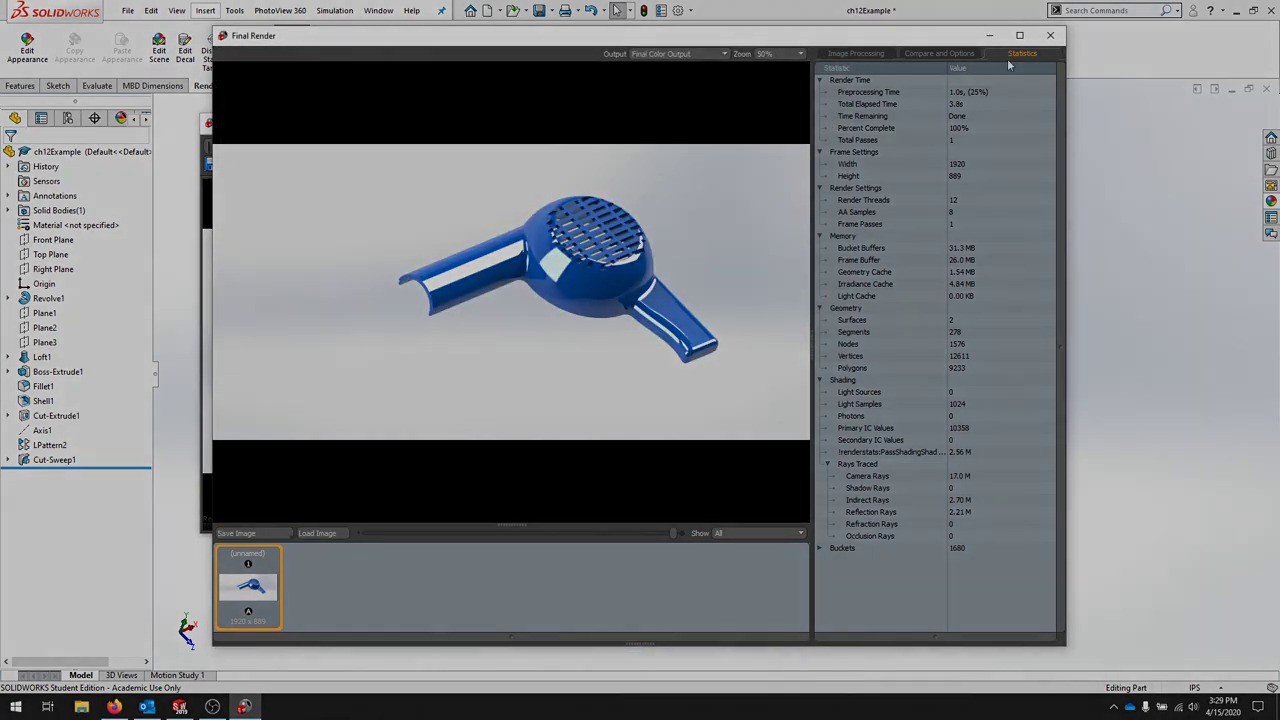